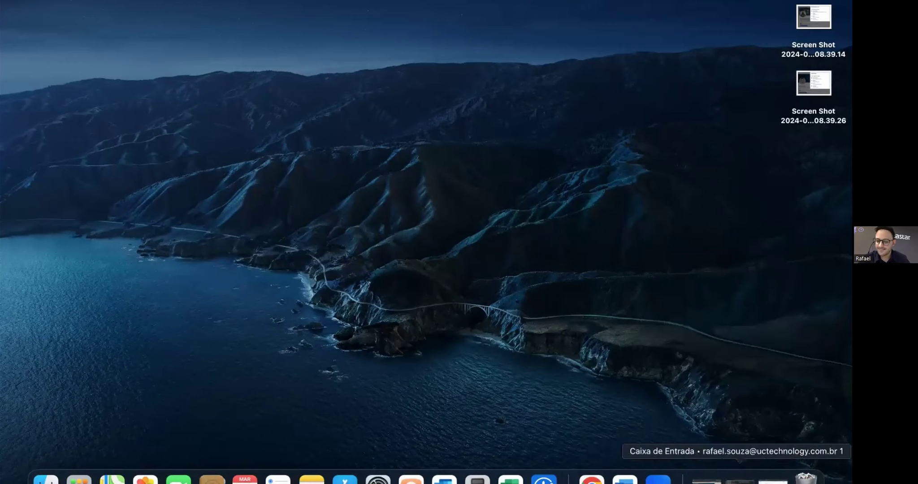
# - Bring zoom.us forward, then restore the minimized PBX browser window showing voicemail groups
pyautogui.click(657, 479)
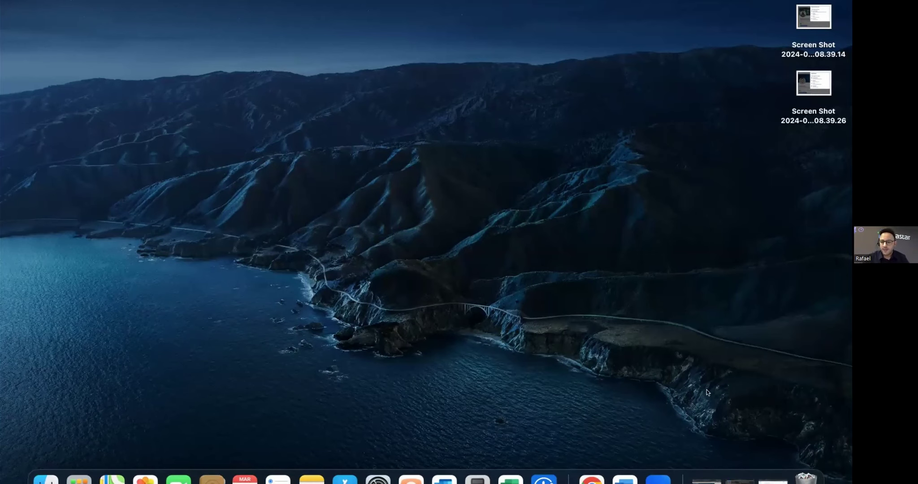
pyautogui.click(773, 479)
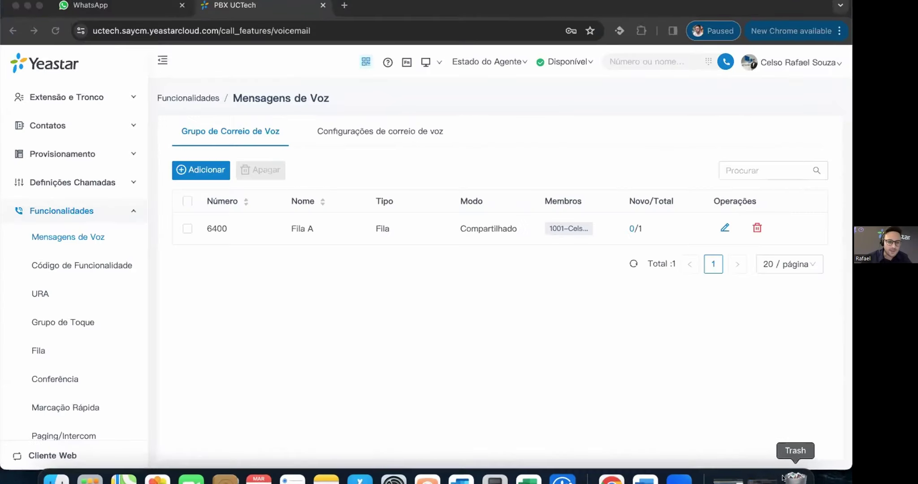
# - Go to Definições Chamadas > Funcionalidades > Mensagens de Voz and open voicemail group Fila A
pyautogui.click(130, 212)
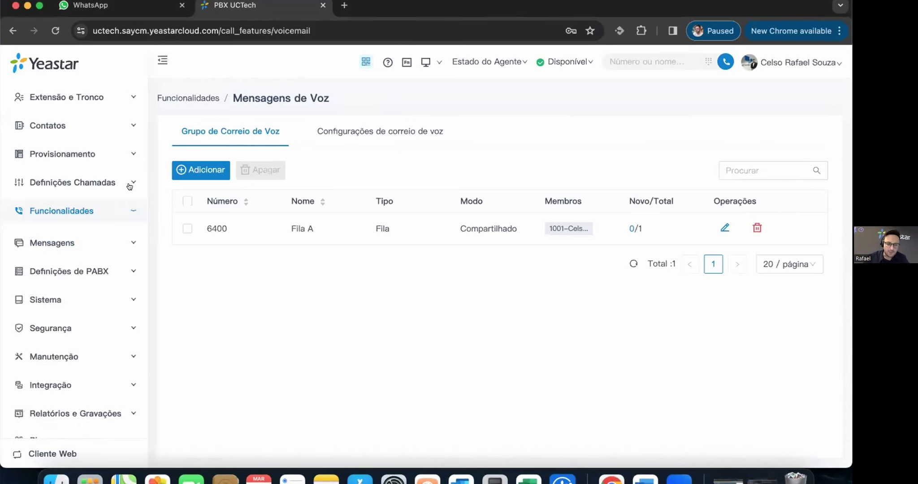
pyautogui.click(90, 183)
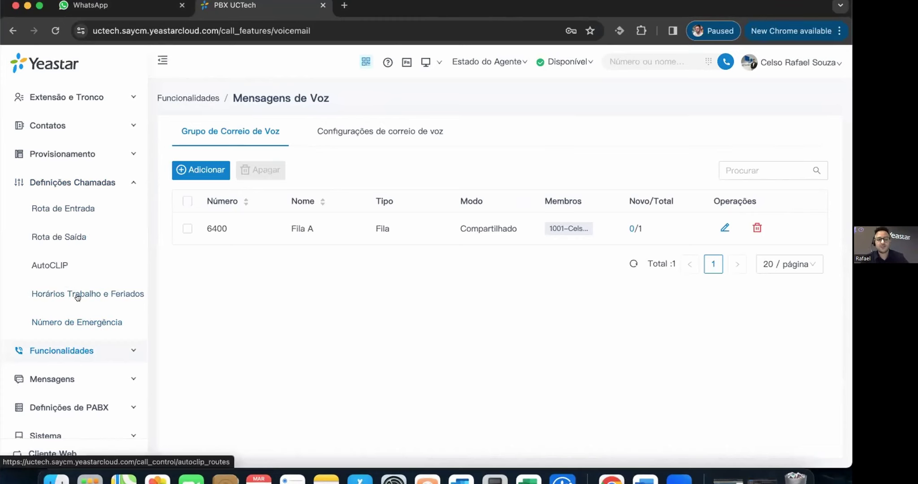
pyautogui.click(120, 348)
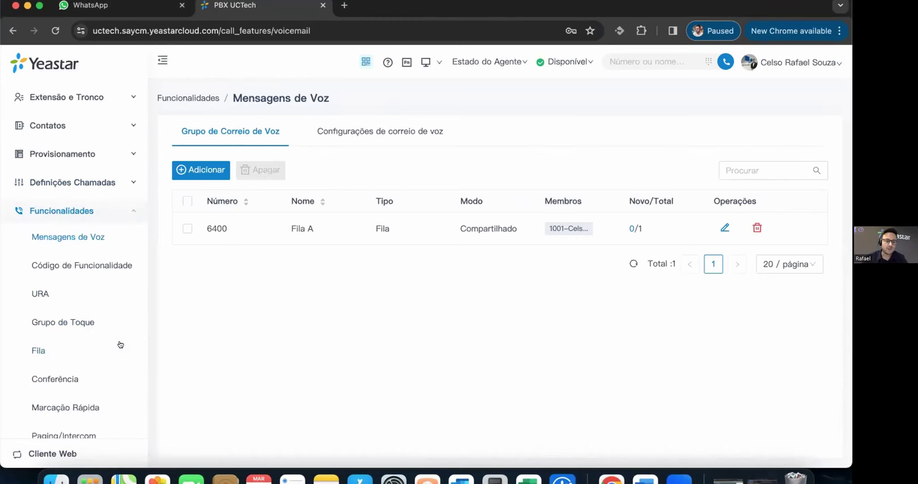
pyautogui.click(83, 240)
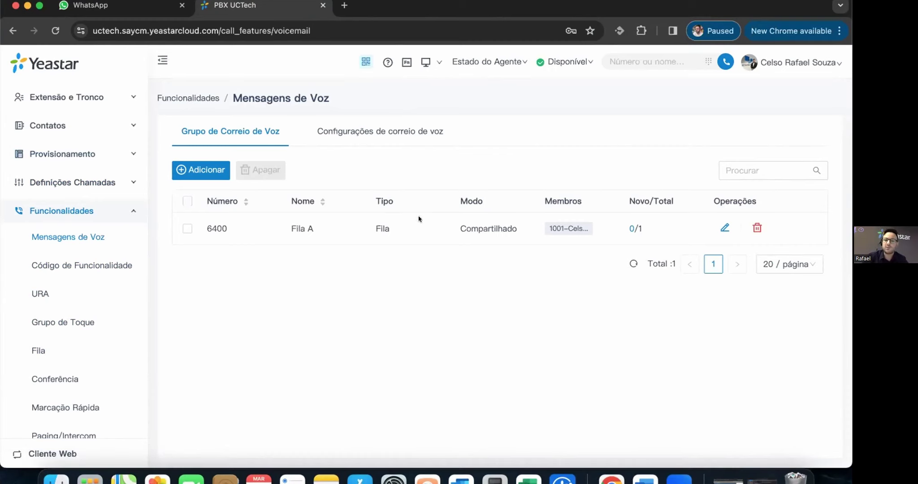
pyautogui.click(426, 230)
# - Review Fila A's general options, leave the mode unchanged, and view the Anúncio de Correio de Voz settings
pyautogui.scroll(-4, 493, 278)
pyautogui.scroll(-3, 479, 288)
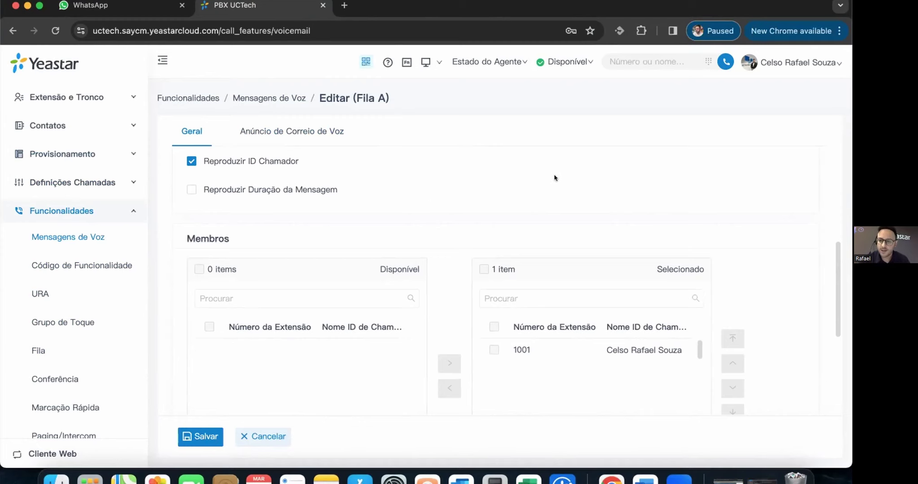
pyautogui.scroll(3, 556, 181)
pyautogui.scroll(3, 556, 187)
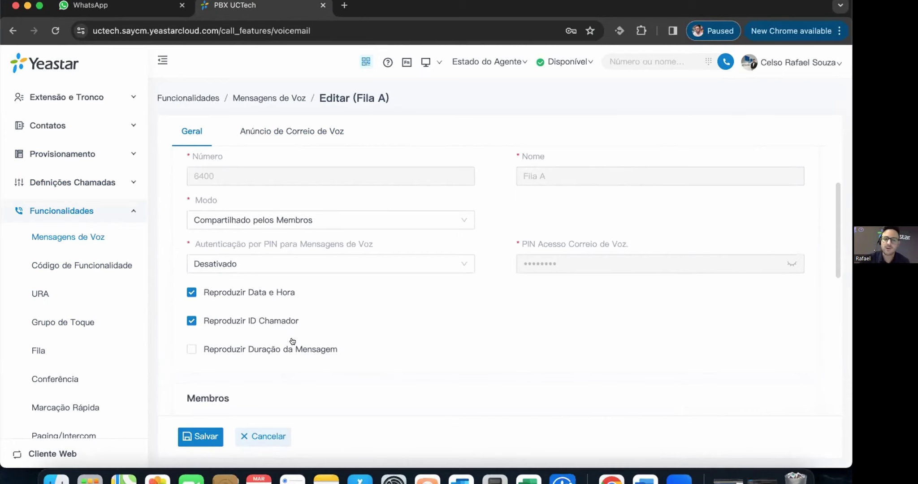
pyautogui.moveTo(319, 354)
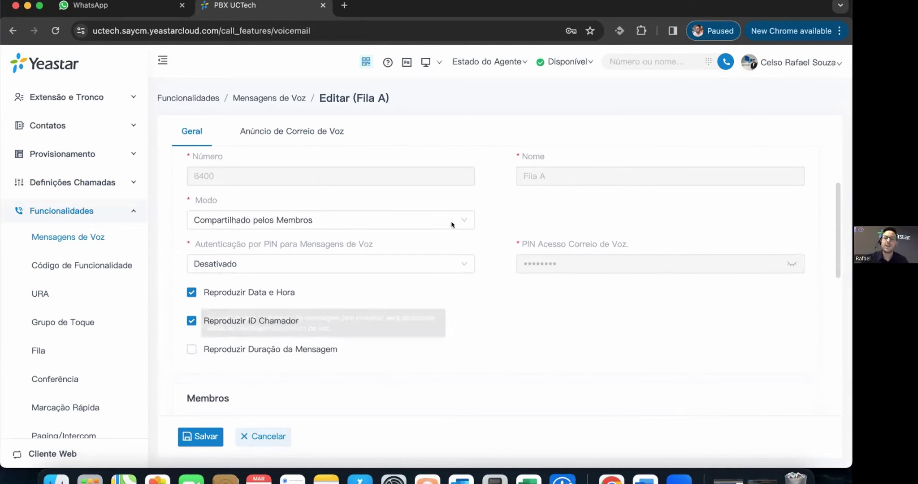
pyautogui.click(361, 219)
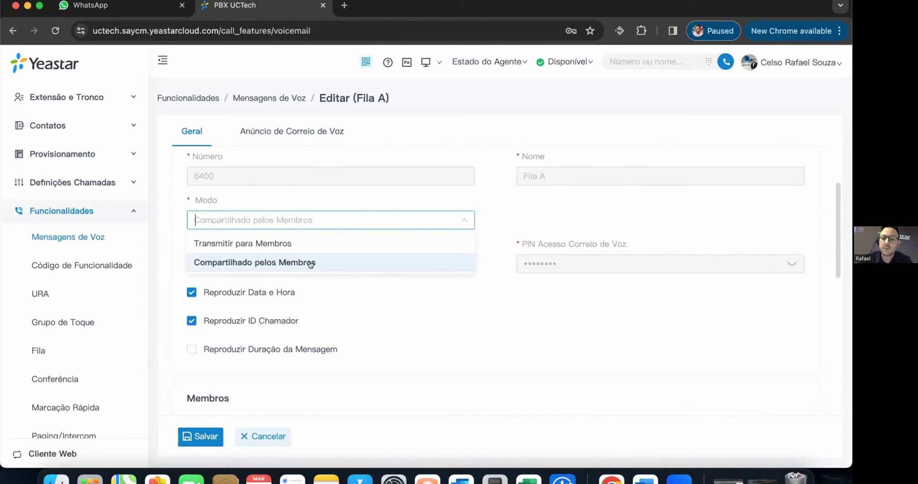
pyautogui.click(541, 374)
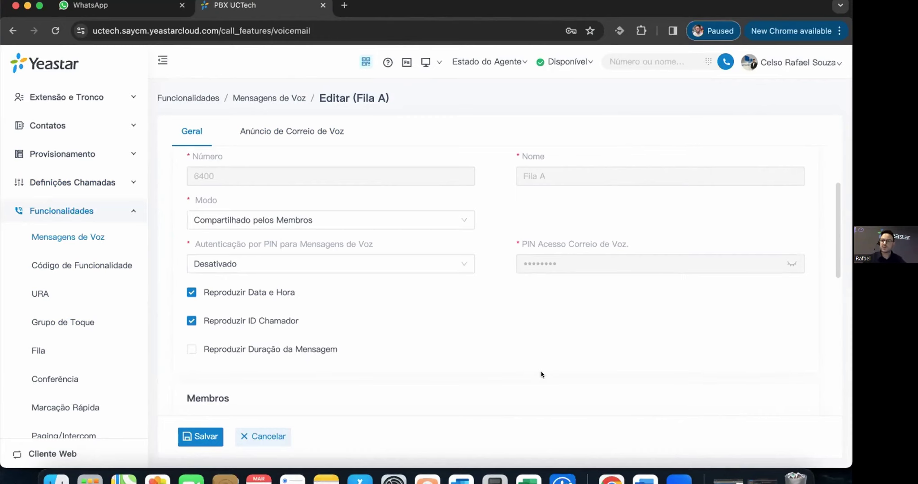
pyautogui.click(311, 130)
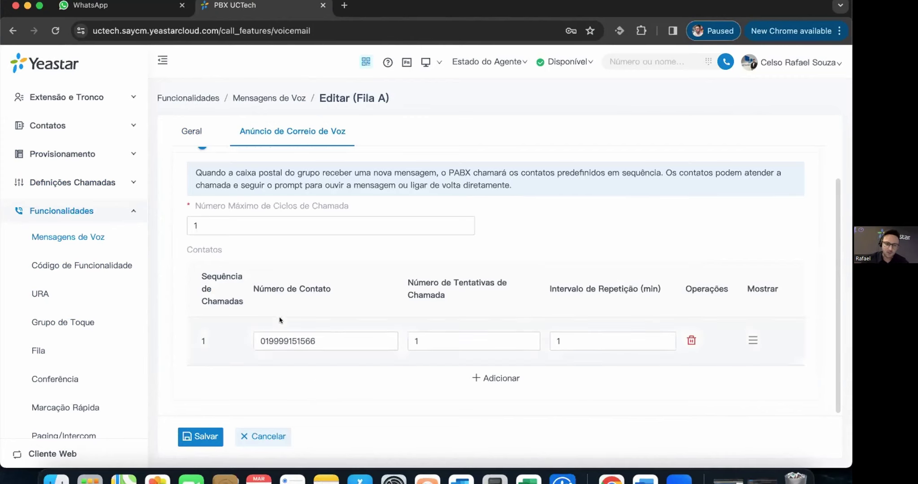
# - Go back to Fila A's Geral tab after reviewing the announcement contacts
pyautogui.click(191, 129)
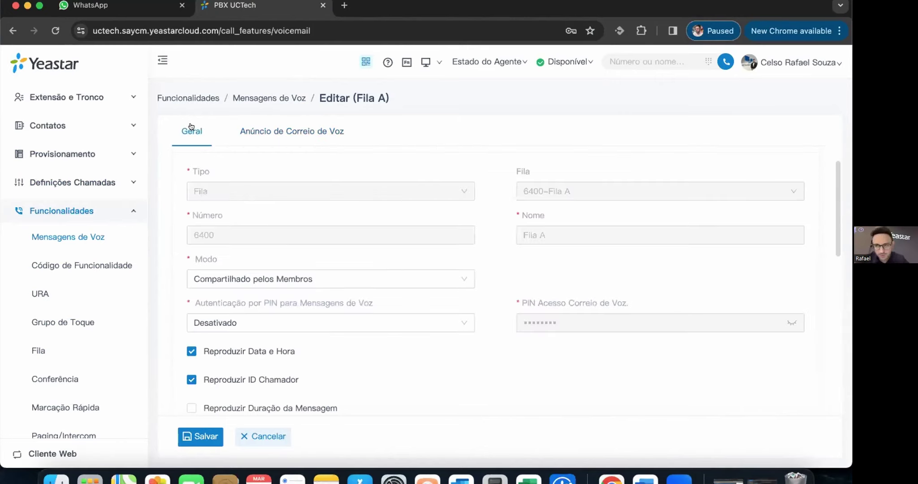
# - Scroll through Fila A's greeting section and back, then go to the Código de Funcionalidade page
pyautogui.scroll(-10, 495, 214)
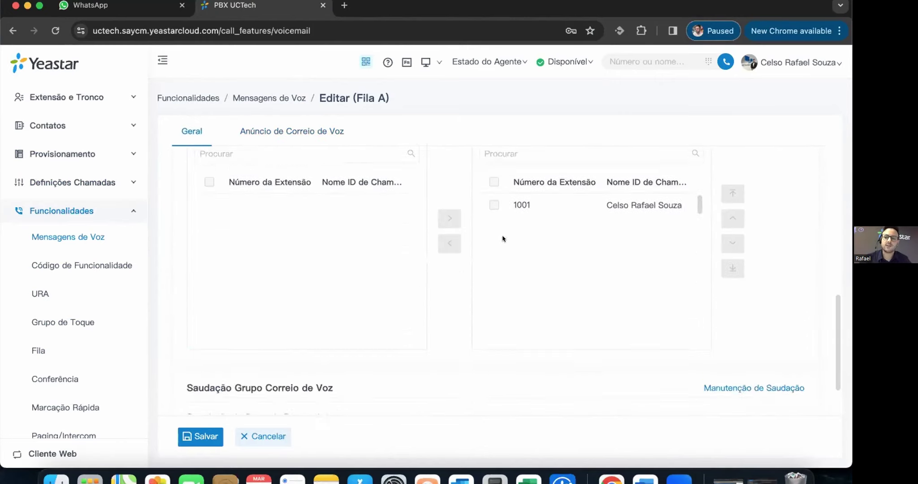
pyautogui.scroll(-2, 503, 238)
pyautogui.scroll(-3, 477, 260)
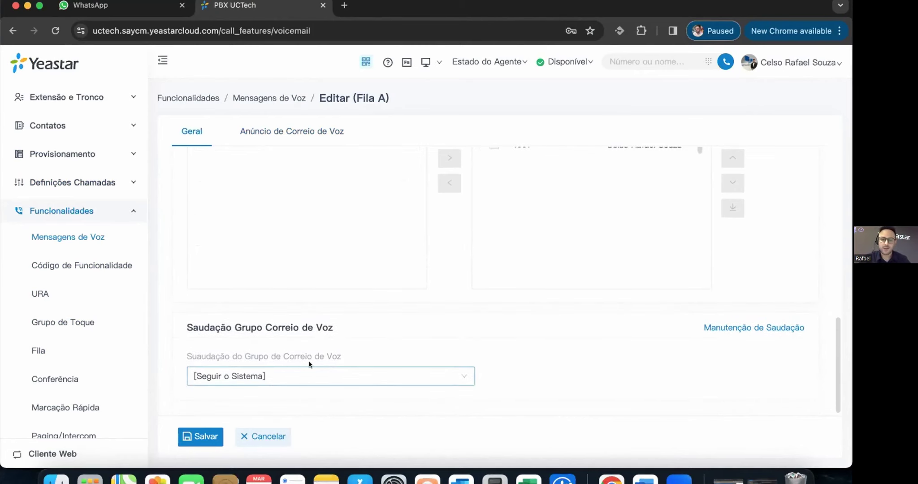
pyautogui.scroll(3, 436, 276)
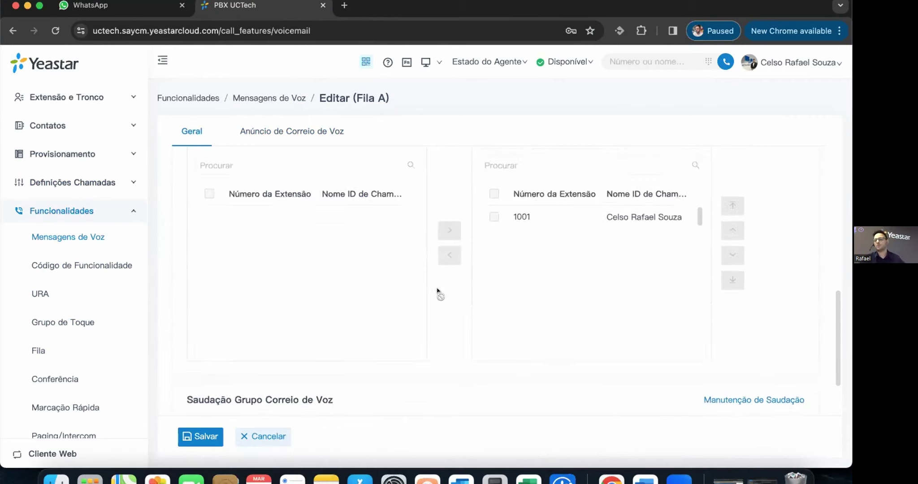
pyautogui.scroll(3, 436, 290)
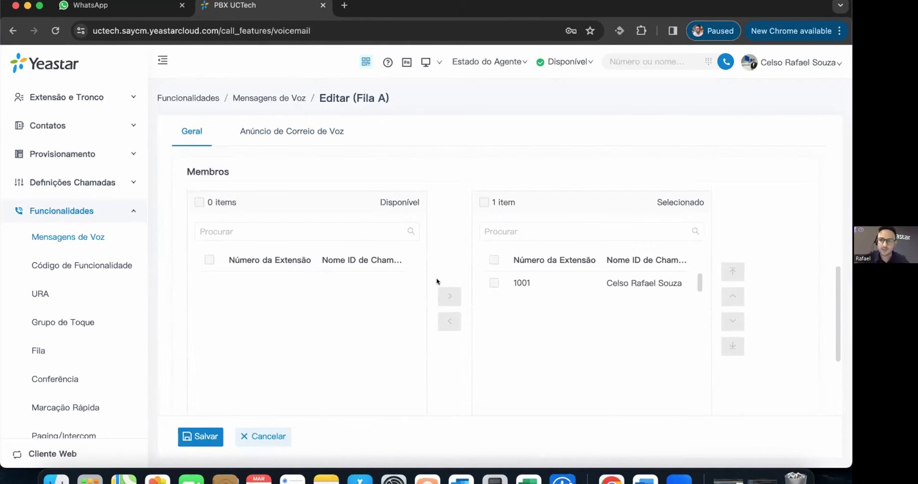
pyautogui.scroll(-1, 583, 344)
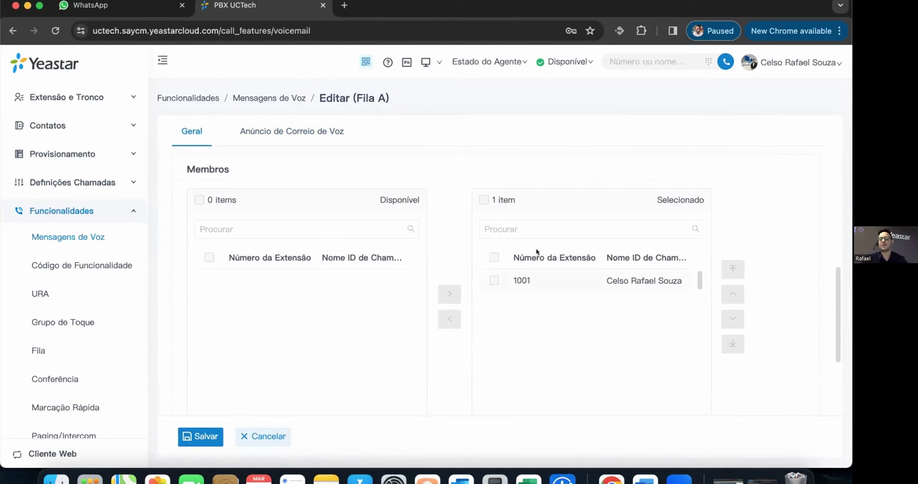
pyautogui.click(77, 263)
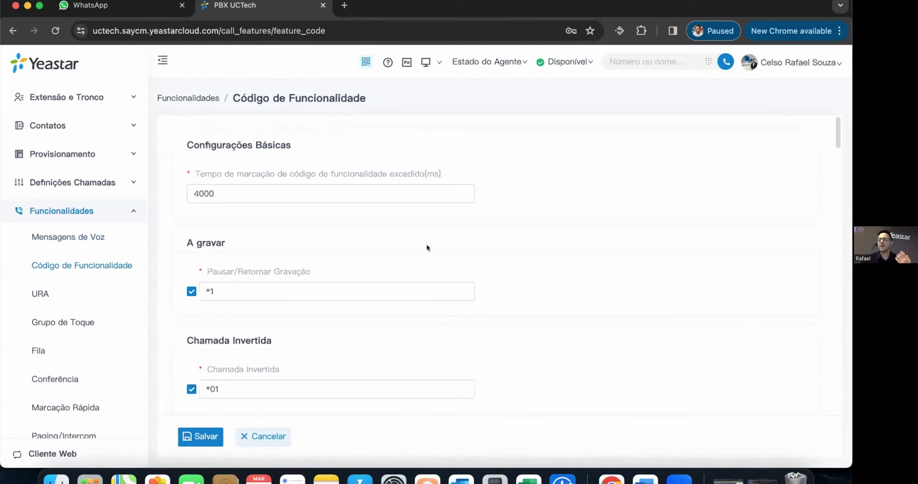
pyautogui.scroll(-2, 447, 239)
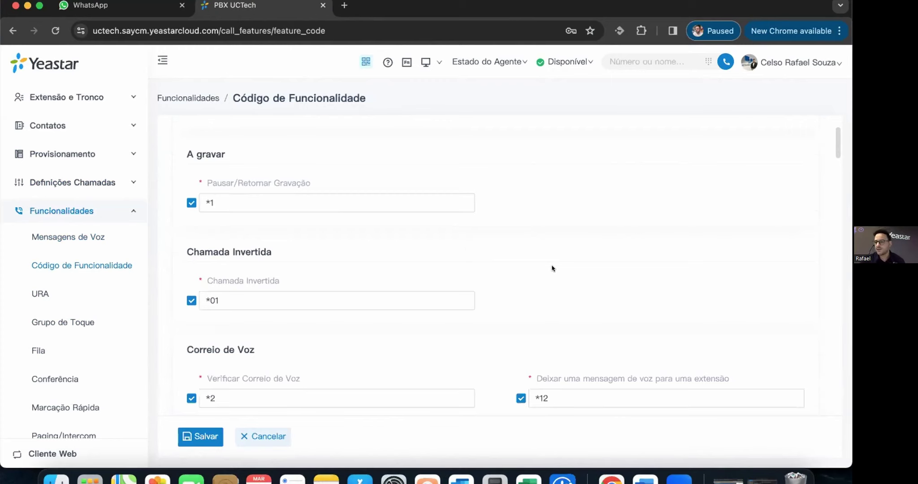
pyautogui.scroll(-1, 554, 248)
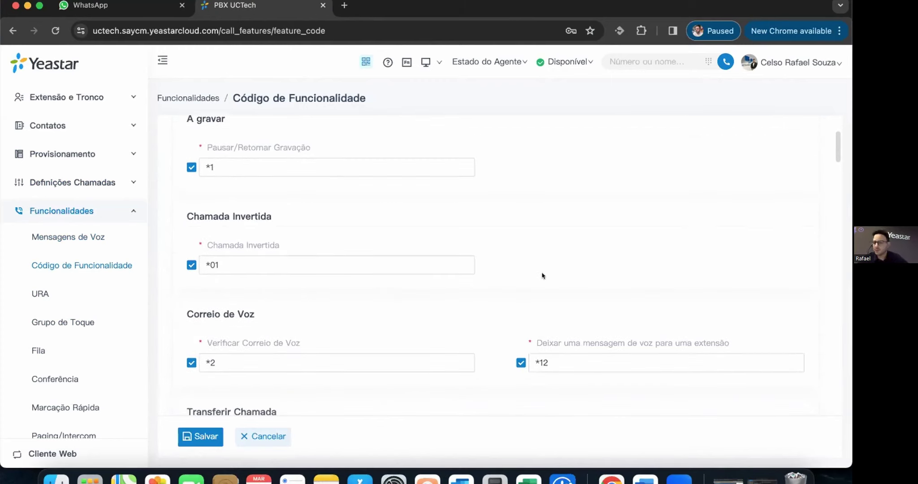
pyautogui.scroll(-1, 543, 277)
pyautogui.scroll(-5, 543, 278)
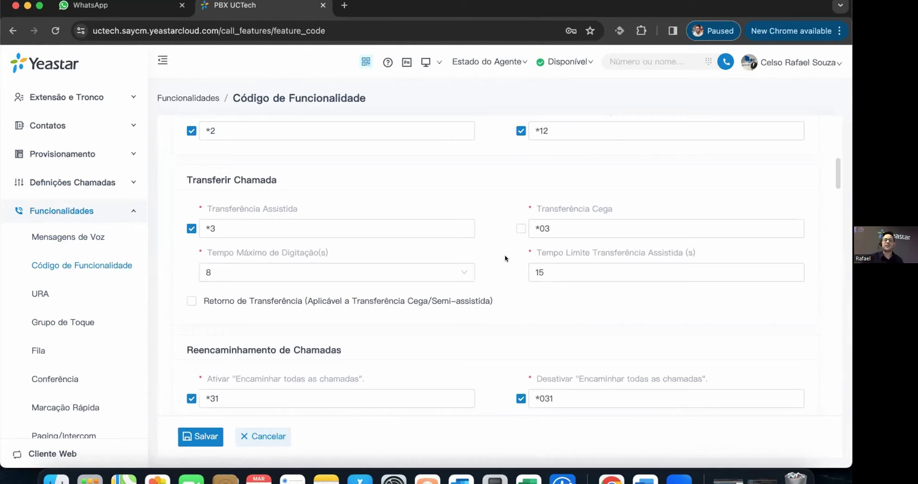
pyautogui.scroll(-2, 505, 271)
pyautogui.scroll(5, 523, 252)
pyautogui.scroll(4, 523, 251)
pyautogui.scroll(-3, 549, 255)
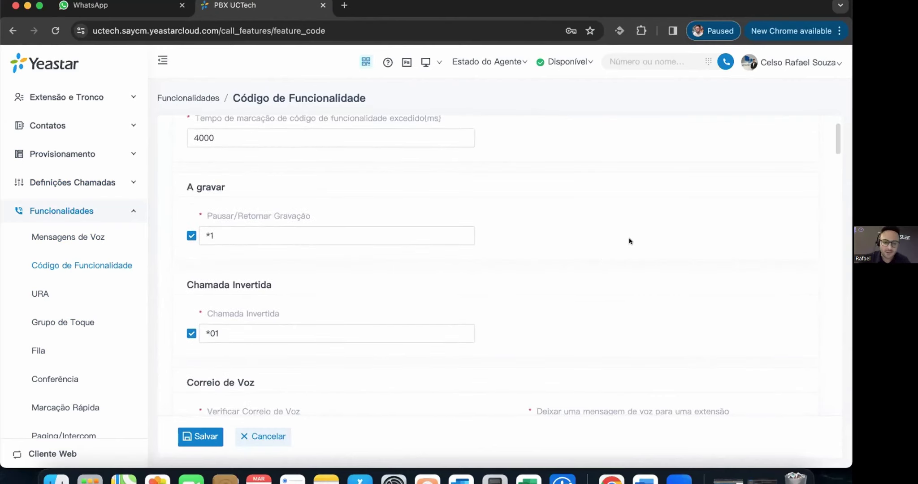
pyautogui.scroll(-5, 629, 241)
pyautogui.scroll(-3, 522, 222)
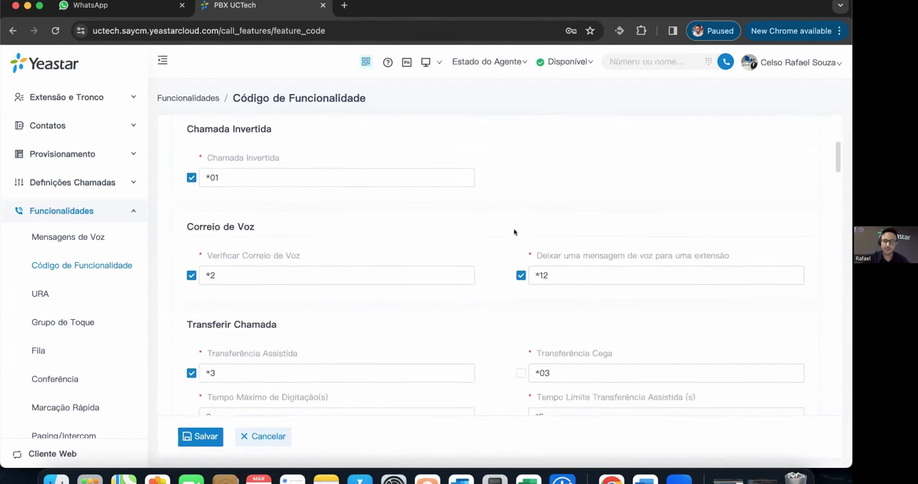
pyautogui.scroll(-1, 506, 269)
pyautogui.scroll(-9, 501, 288)
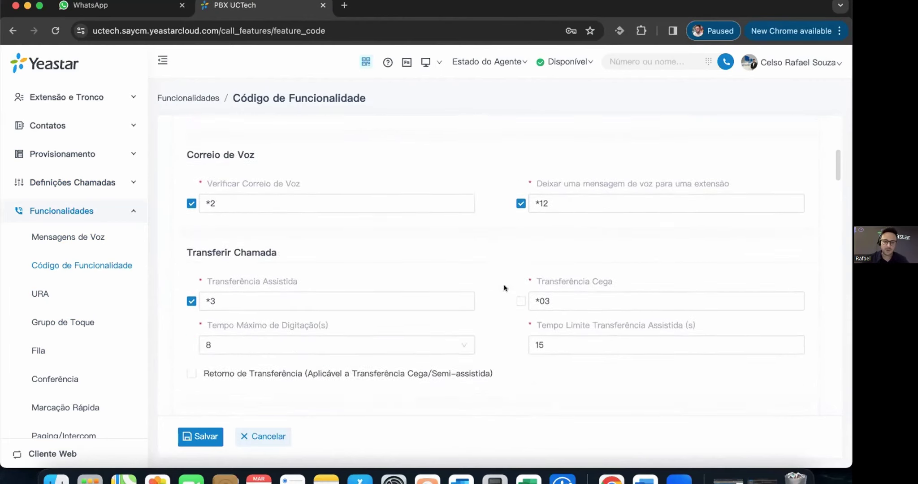
pyautogui.scroll(-8, 507, 288)
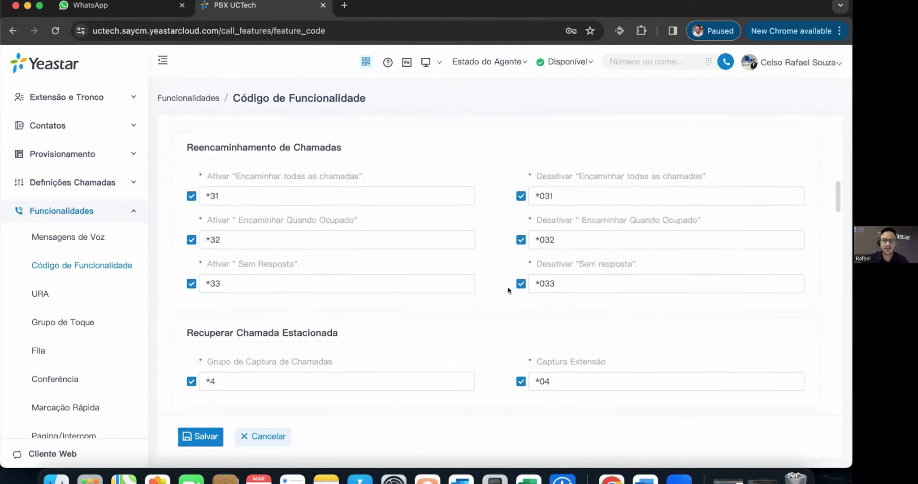
pyautogui.scroll(-3, 486, 260)
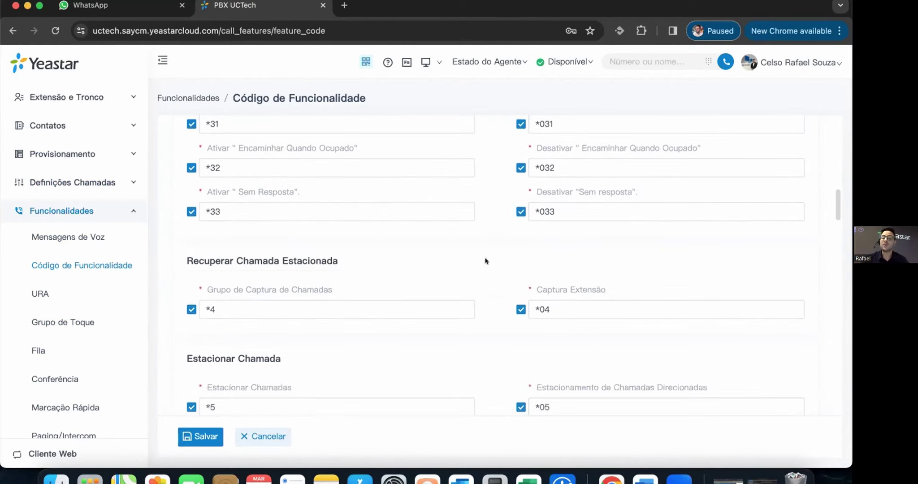
pyautogui.scroll(-10, 488, 249)
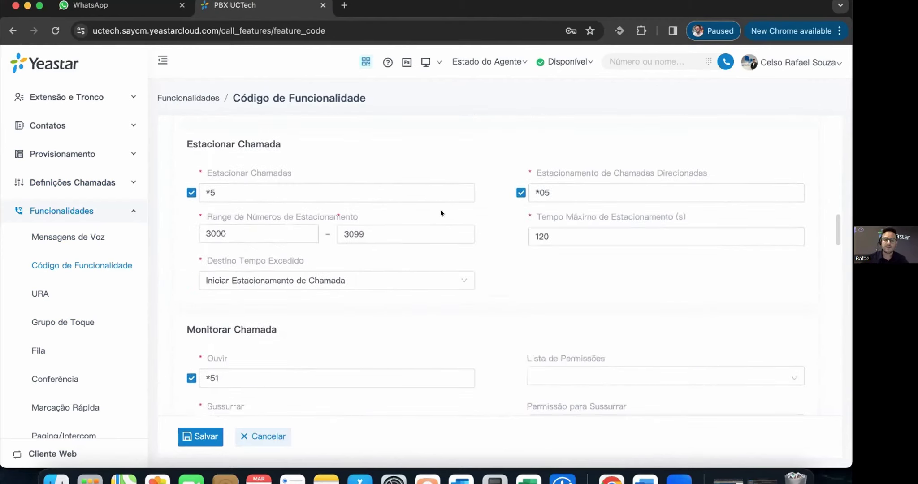
pyautogui.scroll(-10, 520, 219)
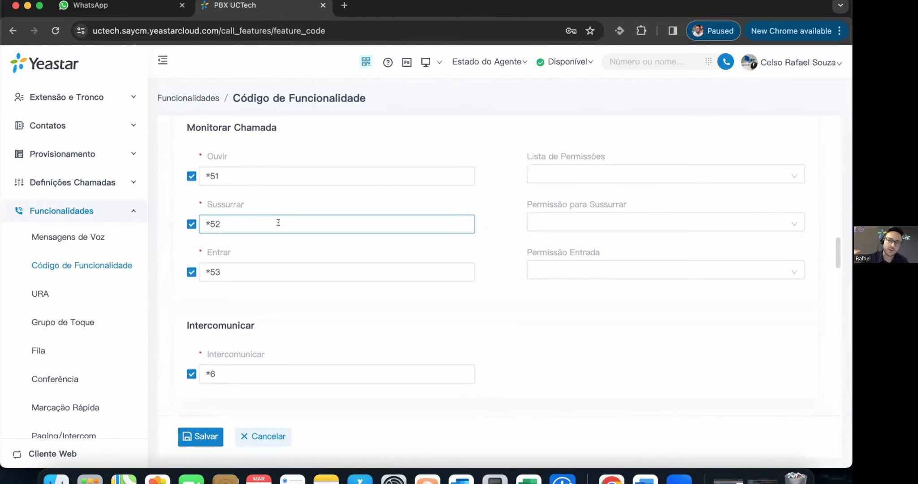
pyautogui.click(287, 242)
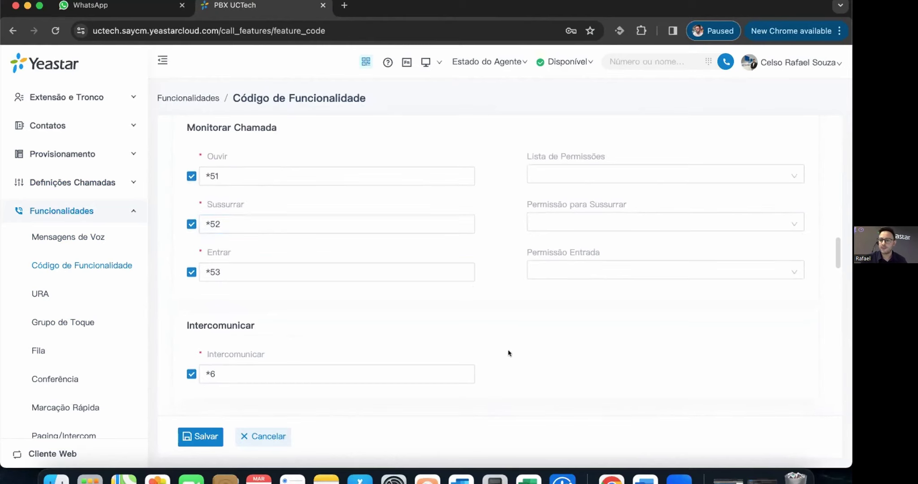
pyautogui.scroll(-5, 527, 286)
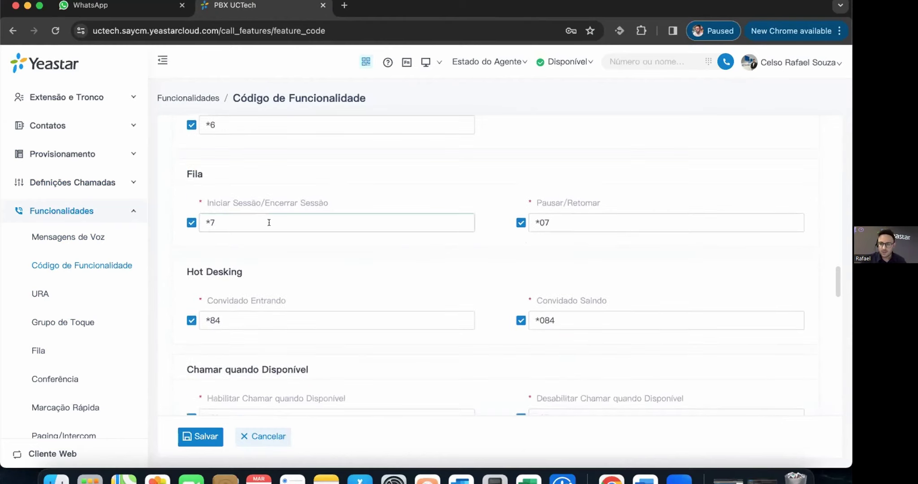
pyautogui.scroll(-3, 463, 289)
pyautogui.scroll(-5, 367, 267)
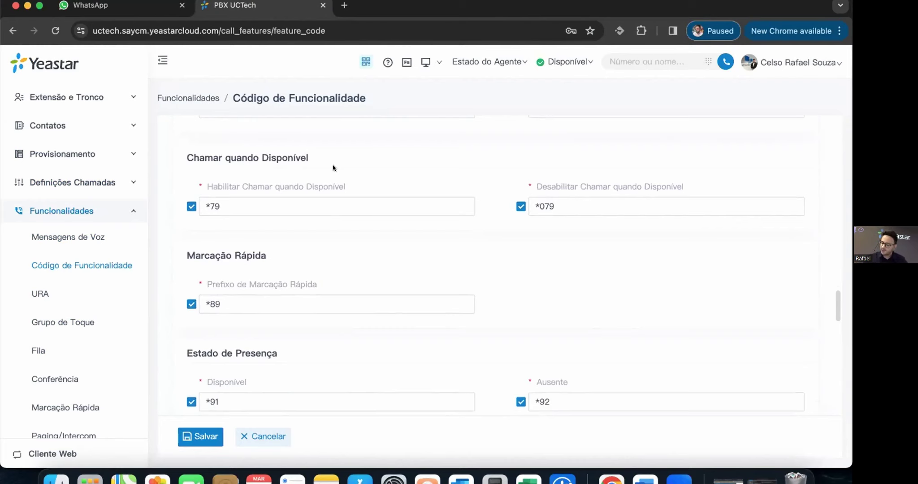
pyautogui.click(268, 190)
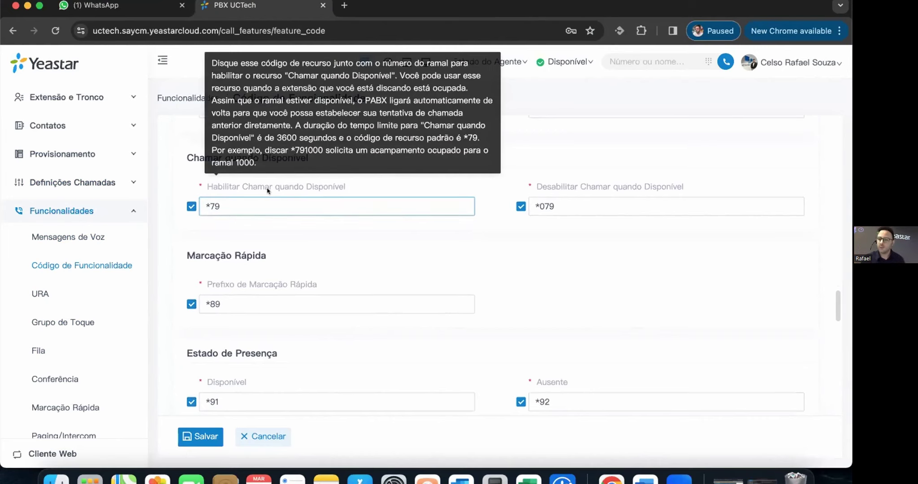
pyautogui.scroll(-3, 454, 301)
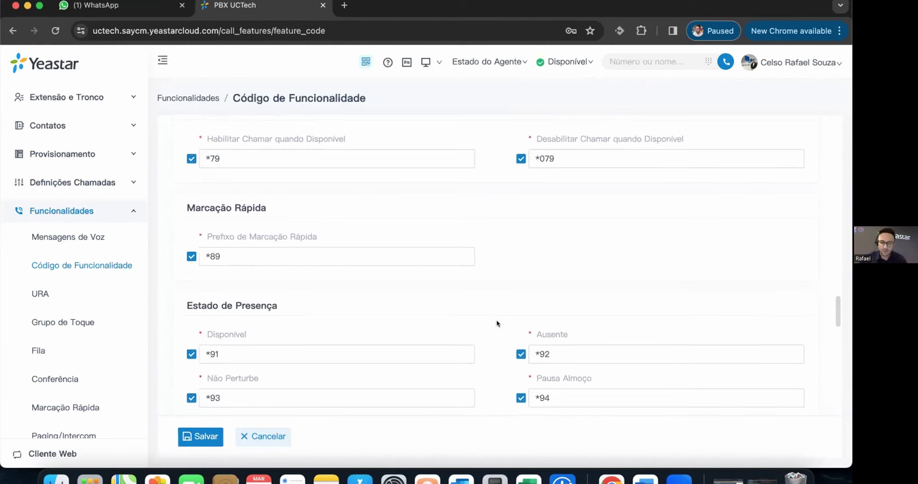
pyautogui.scroll(-8, 496, 315)
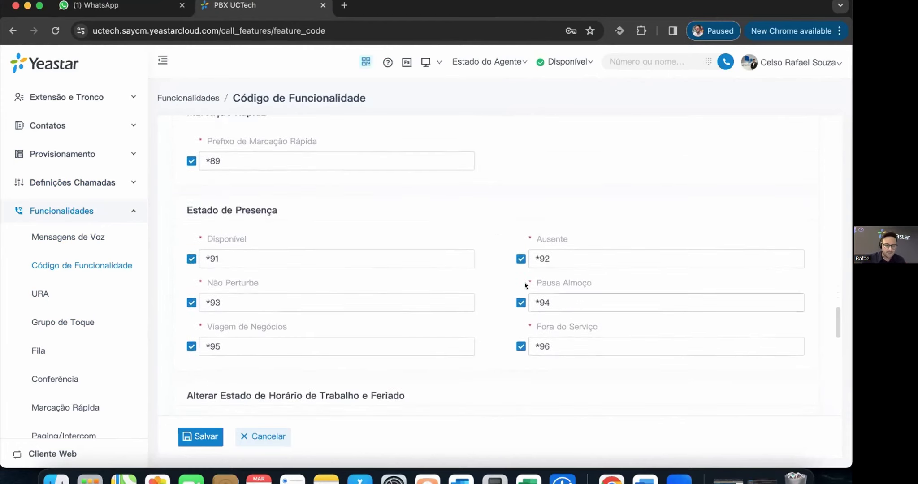
pyautogui.scroll(-3, 473, 250)
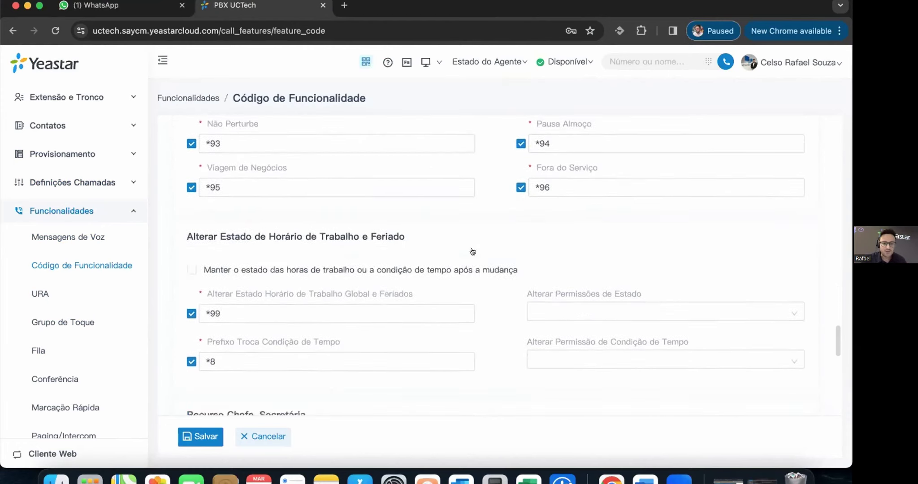
pyautogui.scroll(-7, 426, 278)
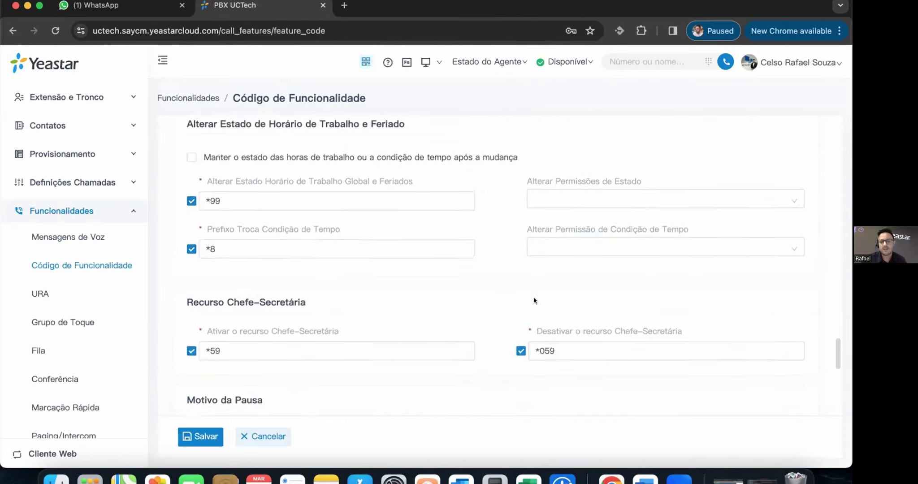
pyautogui.scroll(-7, 467, 262)
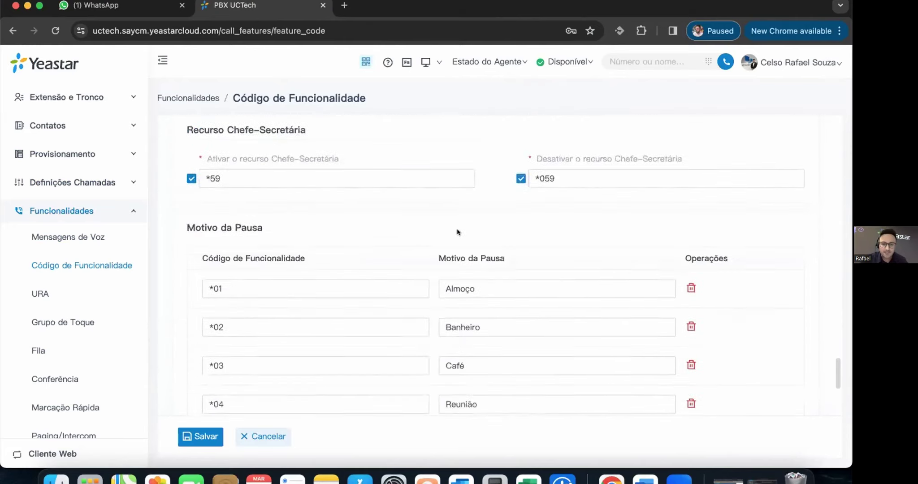
pyautogui.scroll(-2, 462, 238)
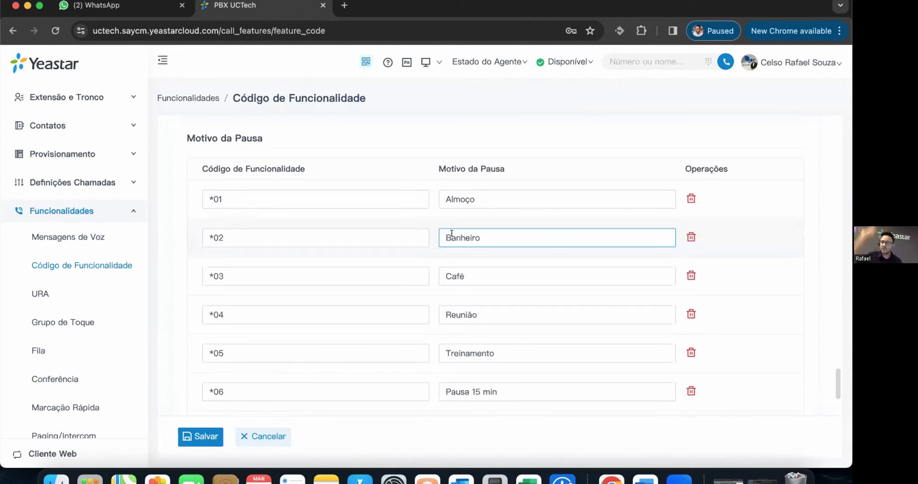
pyautogui.click(172, 183)
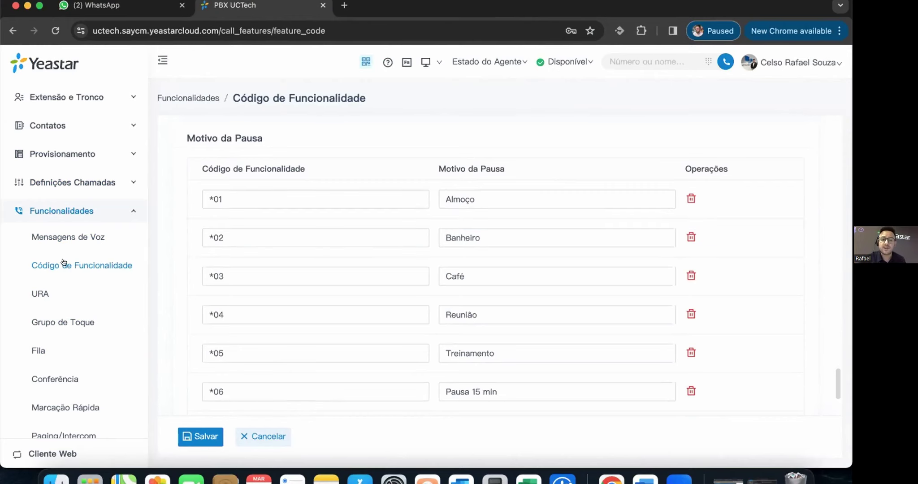
pyautogui.scroll(-5, 515, 275)
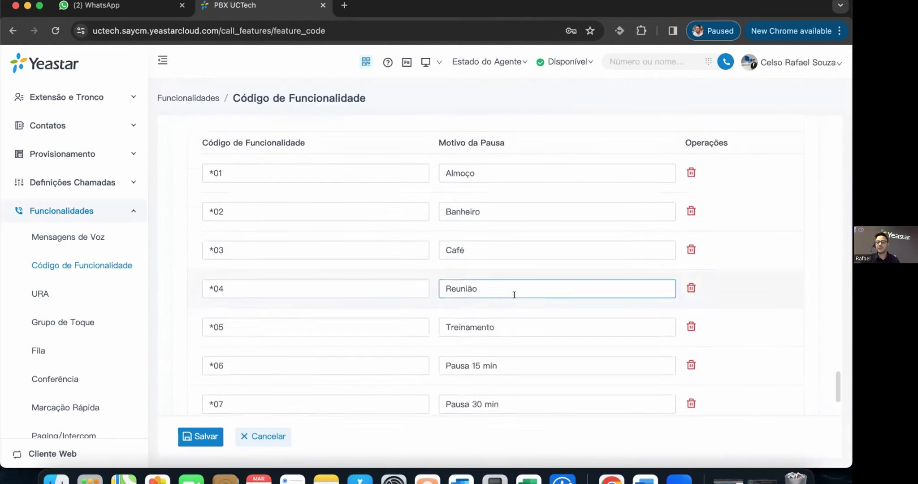
pyautogui.scroll(1, 509, 134)
pyautogui.scroll(3, 537, 201)
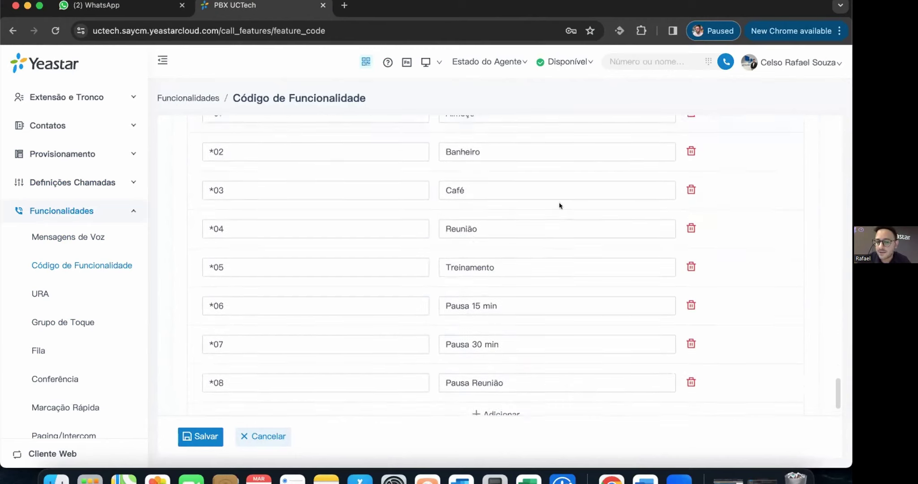
pyautogui.scroll(-3, 536, 287)
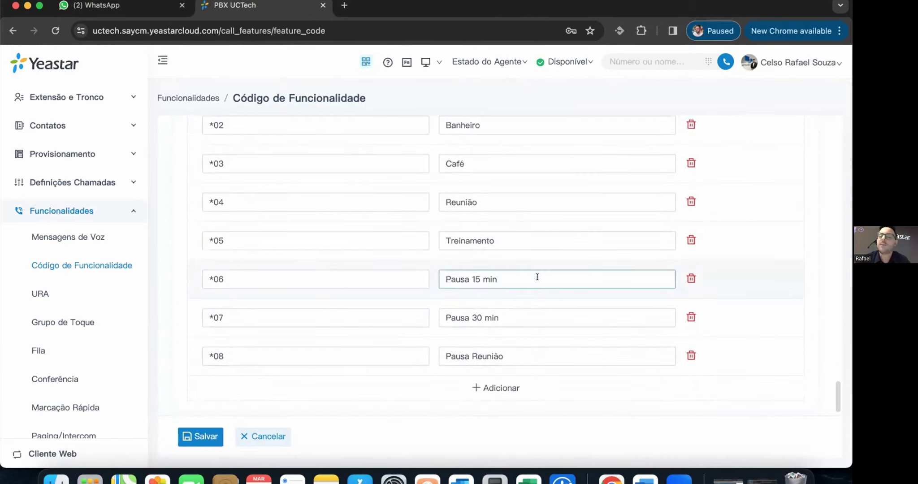
pyautogui.scroll(-1, 534, 314)
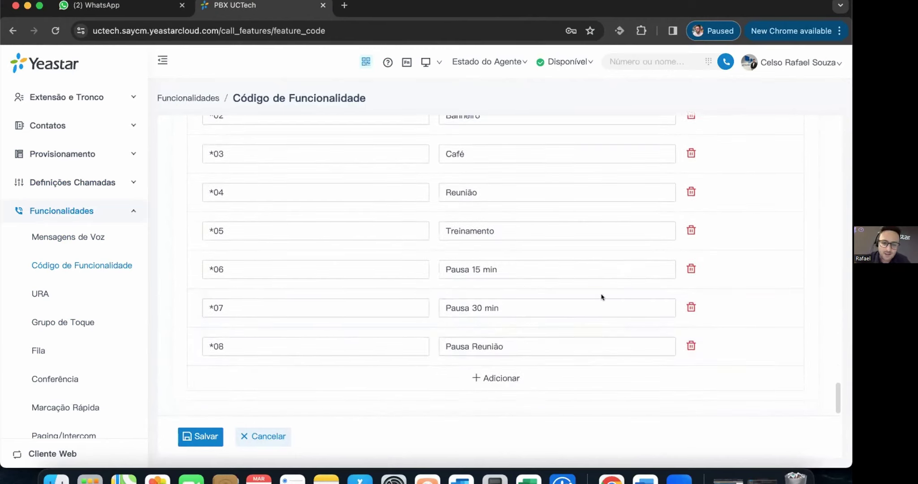
pyautogui.scroll(2, 402, 301)
pyautogui.scroll(-2, 496, 402)
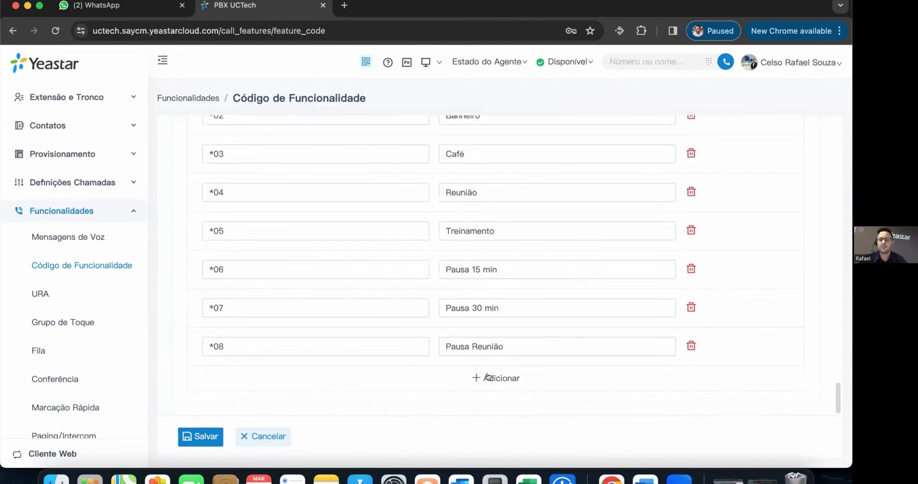
# - Add a new pause reason row with code *09 and reason Webinar
pyautogui.click(488, 377)
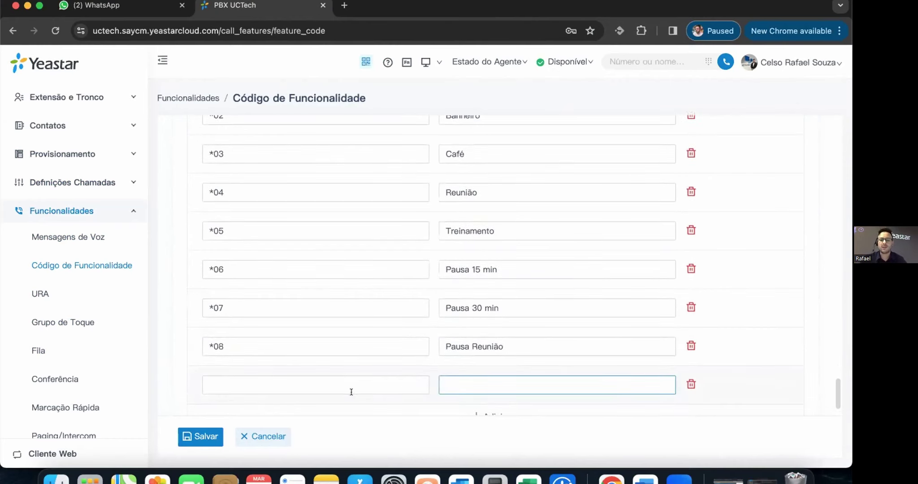
pyautogui.click(342, 379)
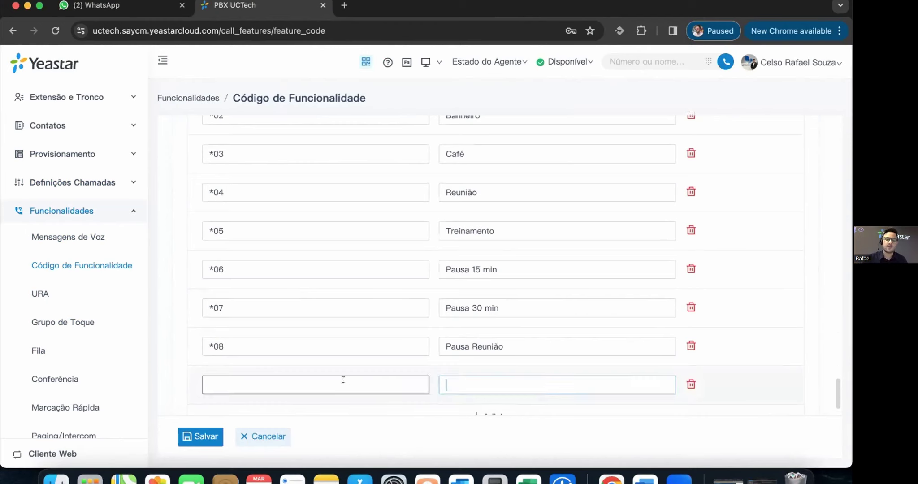
pyautogui.write('*09')
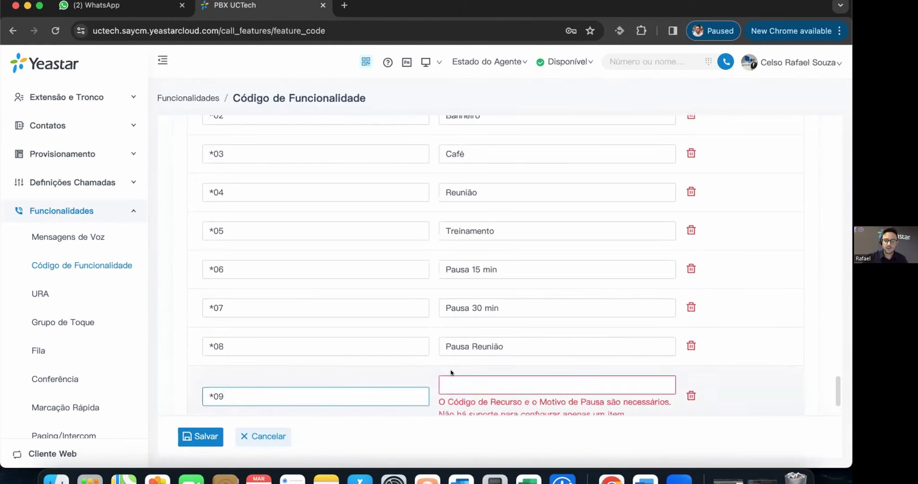
pyautogui.click(533, 383)
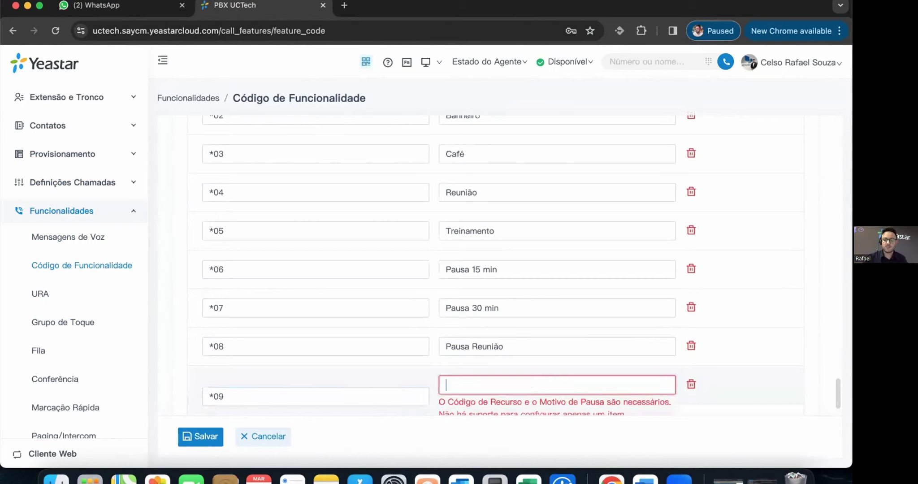
pyautogui.write('Webinar')
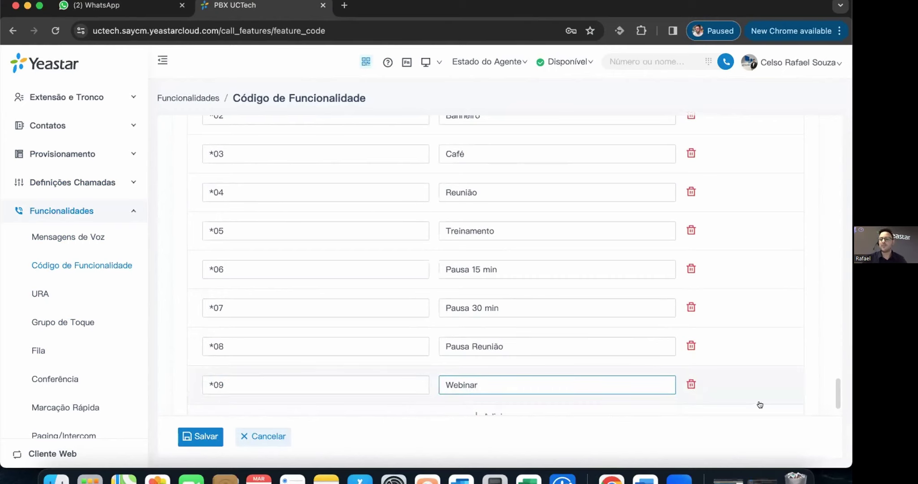
pyautogui.scroll(-10, 407, 364)
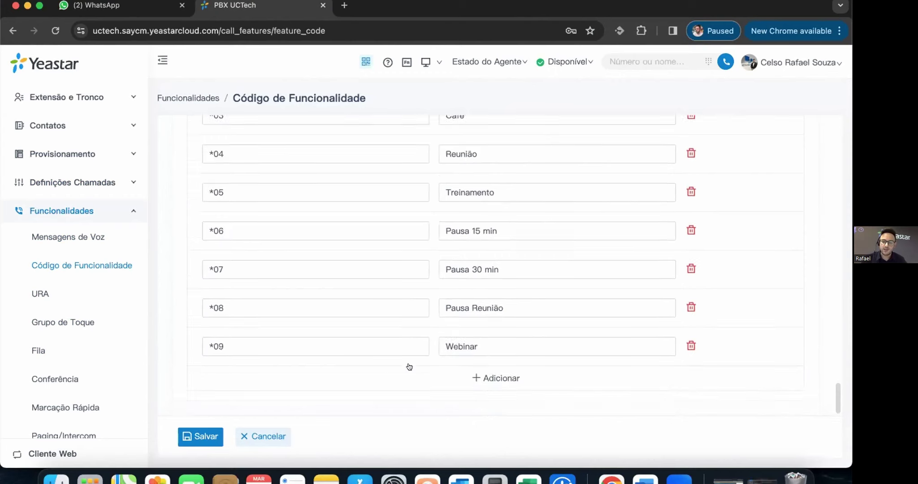
pyautogui.scroll(3, 391, 363)
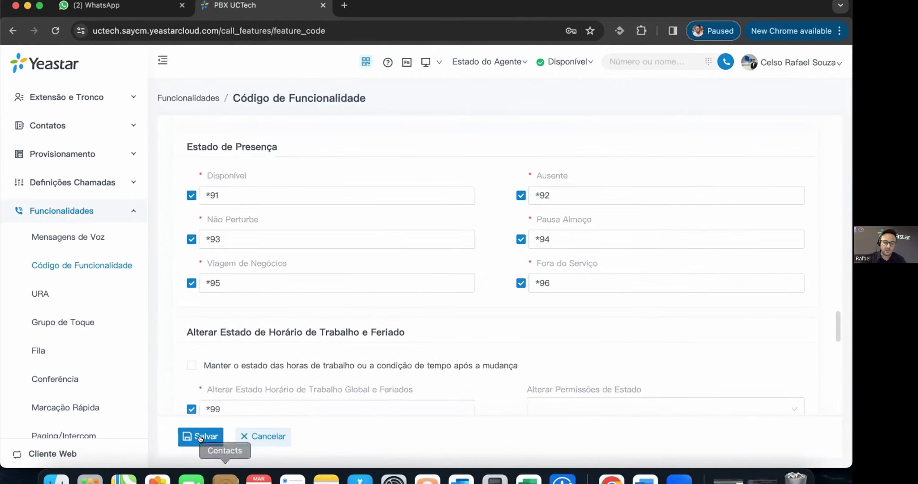
# - Save and apply the feature code changes, then go to the URA (IVR) list
pyautogui.click(214, 433)
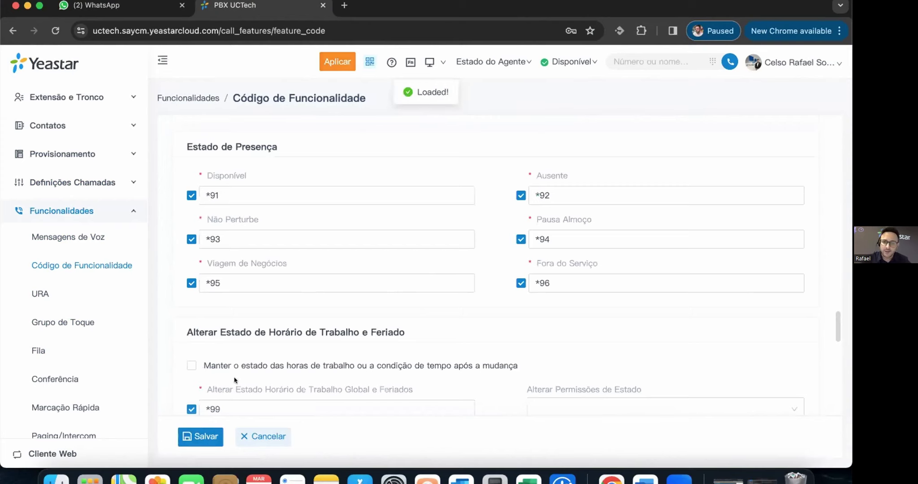
pyautogui.click(337, 61)
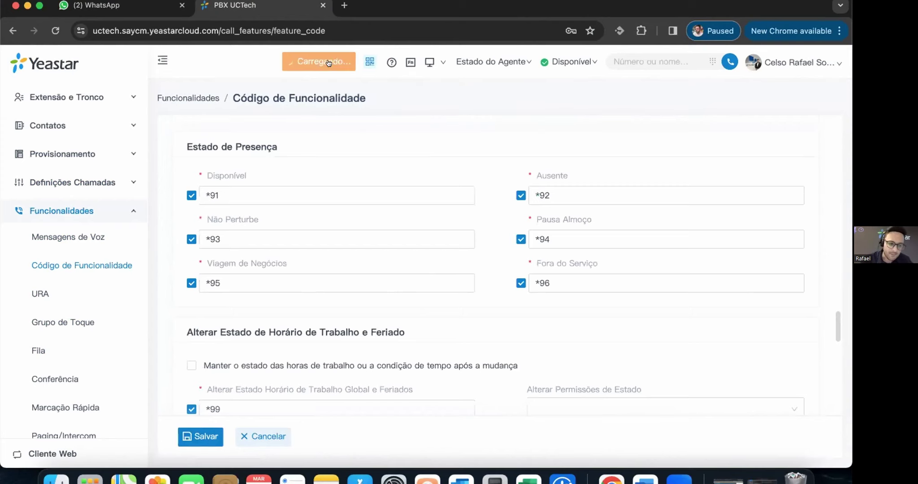
pyautogui.click(45, 292)
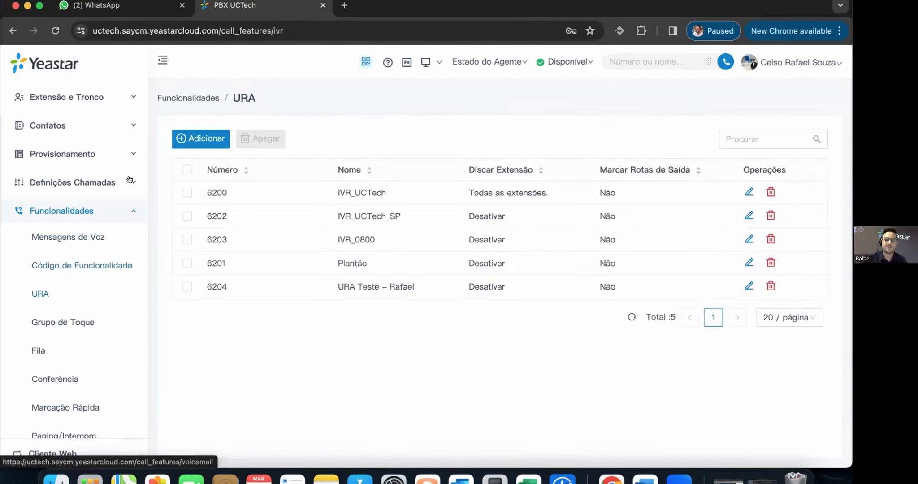
# - Add a new IVR numbered 6205 and replace its default name by typing 'Princppal'
pyautogui.click(199, 139)
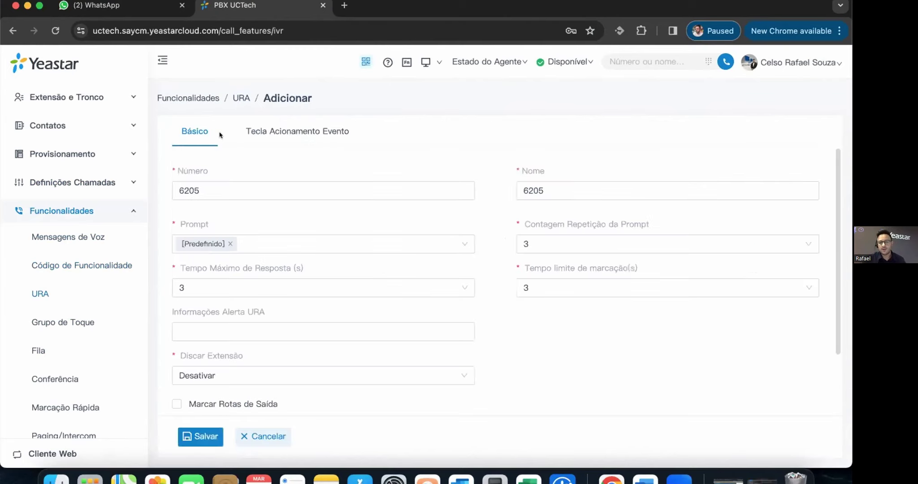
pyautogui.click(181, 191)
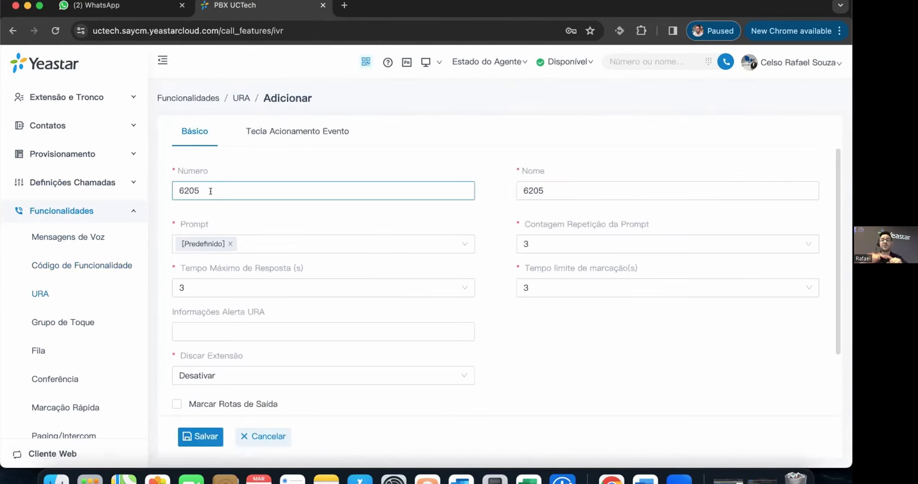
pyautogui.click(556, 190)
pyautogui.moveTo(545, 187); pyautogui.dragTo(505, 190)
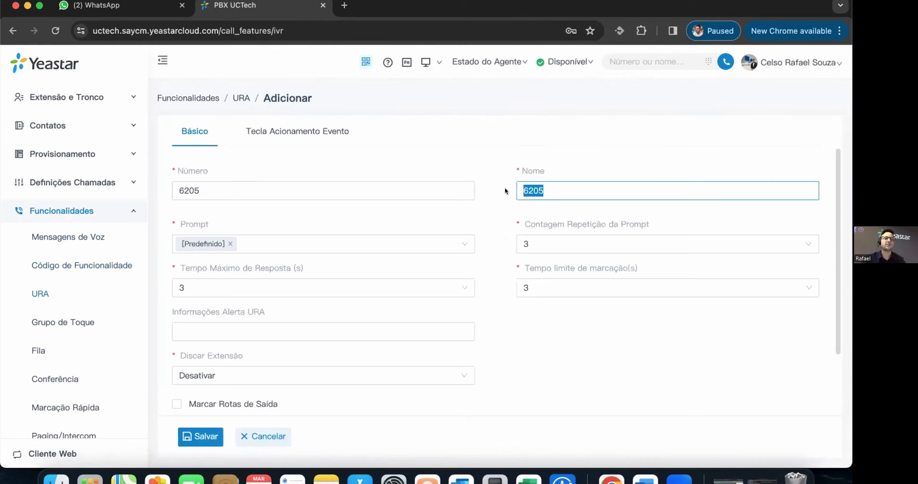
pyautogui.write('Princp')
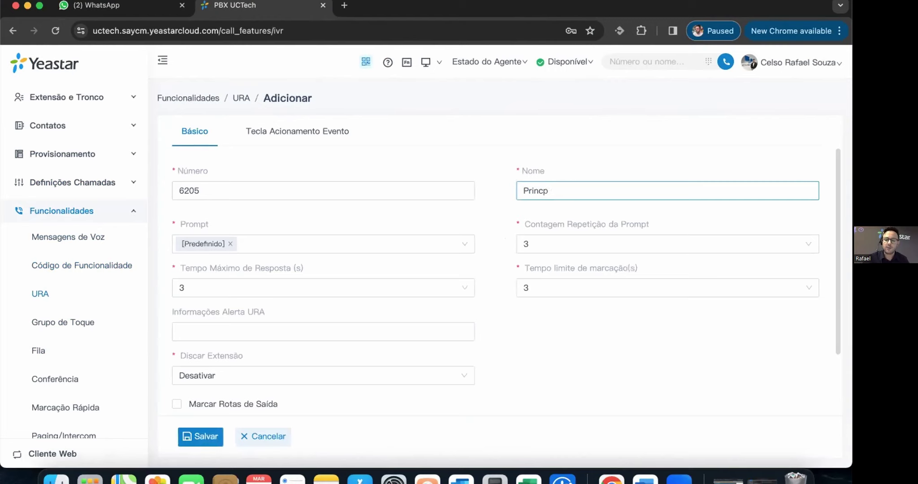
pyautogui.press('BackSpace')
pyautogui.write('ipal')
# - Set IVR 6205's prompts to HorarioUC.wav, URA0800.wav and URA35006450.wav, dropping Fora_horario_Nova.wav
pyautogui.click(255, 245)
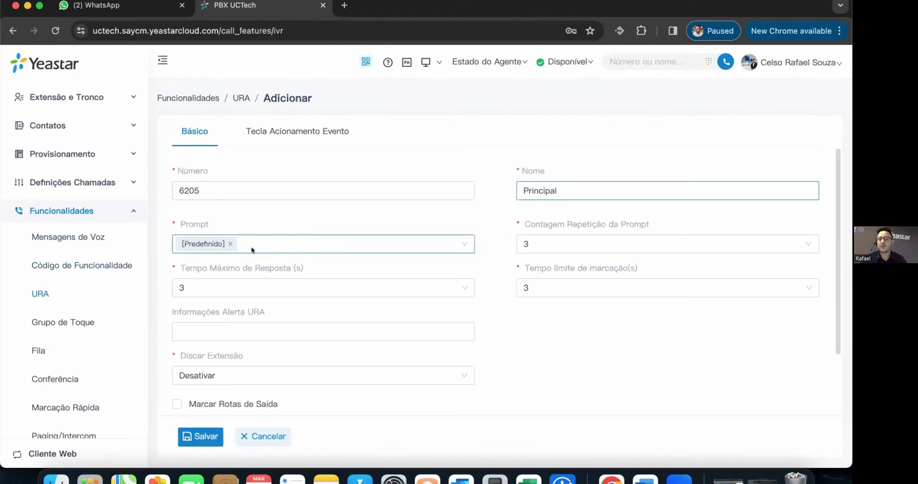
pyautogui.click(265, 285)
pyautogui.click(273, 305)
pyautogui.click(278, 326)
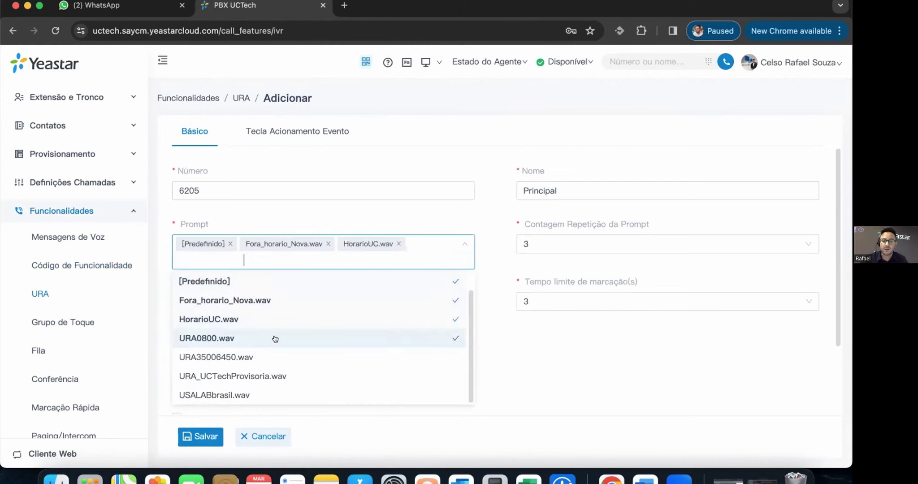
pyautogui.click(273, 366)
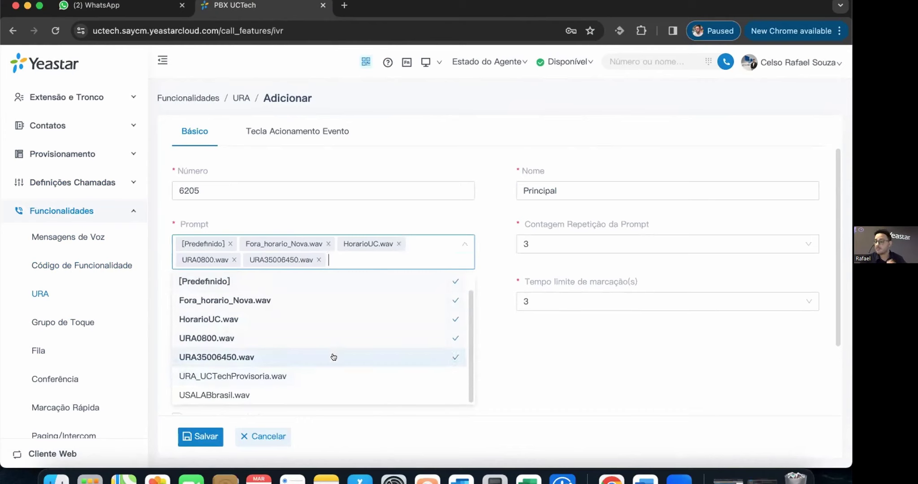
pyautogui.click(318, 258)
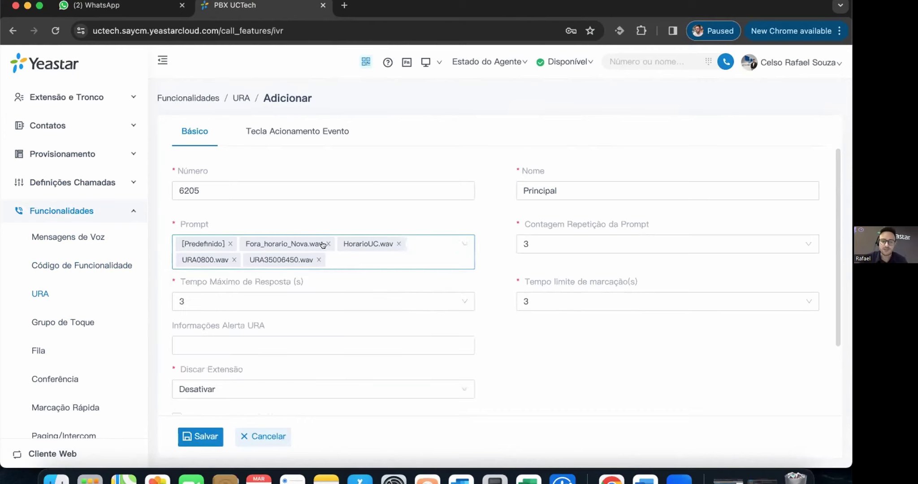
pyautogui.click(327, 244)
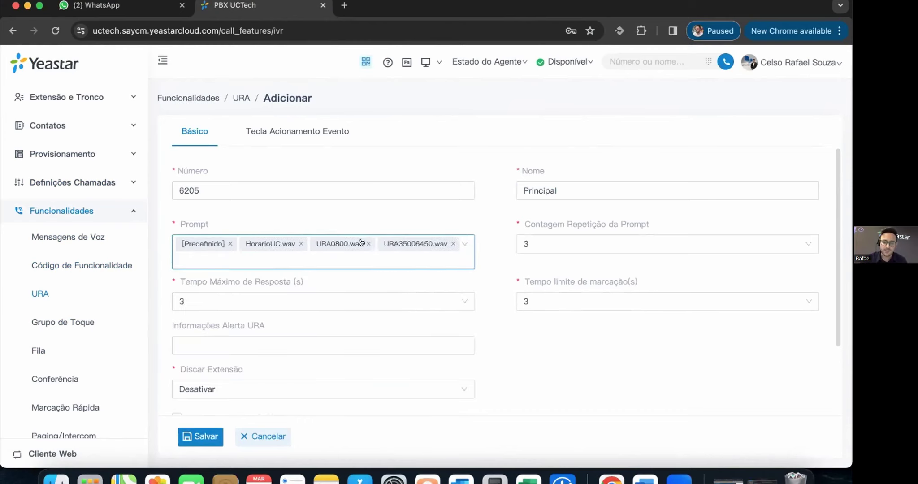
pyautogui.click(399, 298)
pyautogui.click(555, 354)
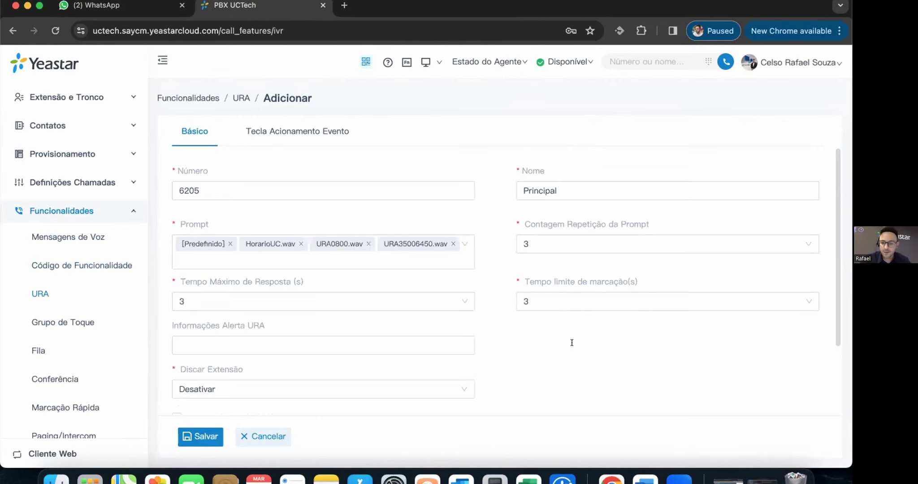
pyautogui.moveTo(544, 281)
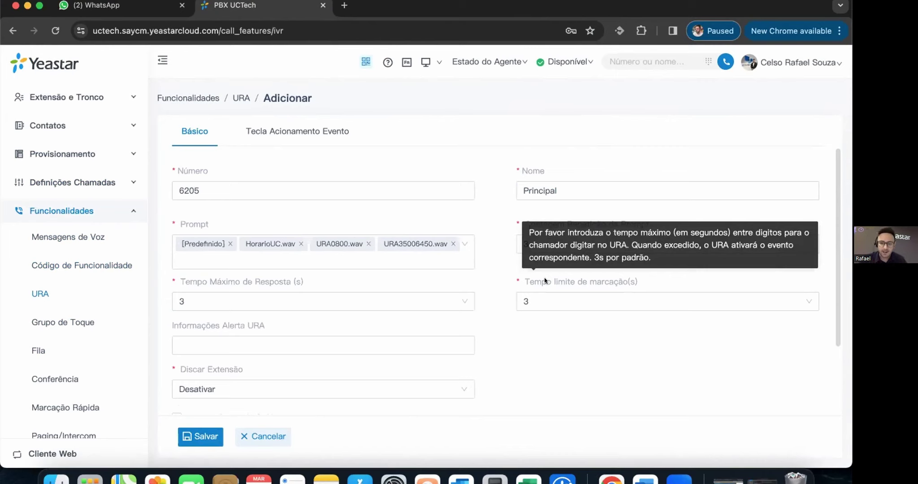
pyautogui.moveTo(262, 280)
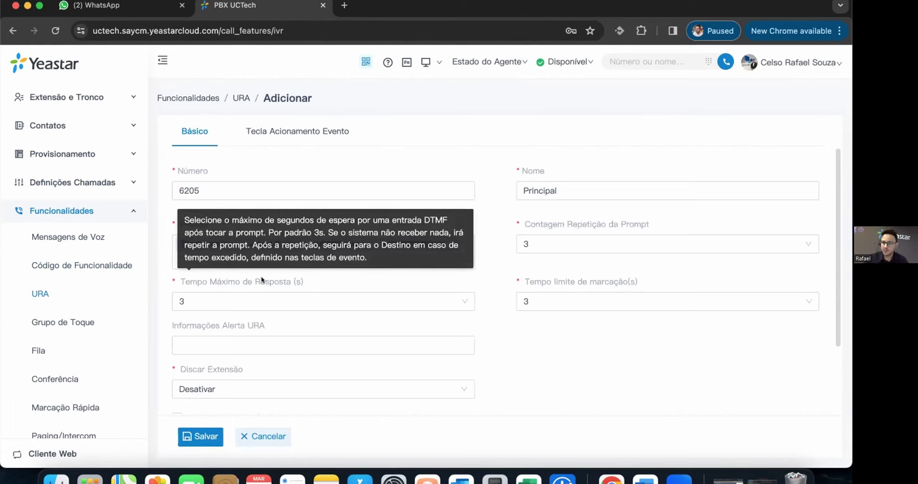
pyautogui.click(247, 345)
pyautogui.moveTo(229, 326)
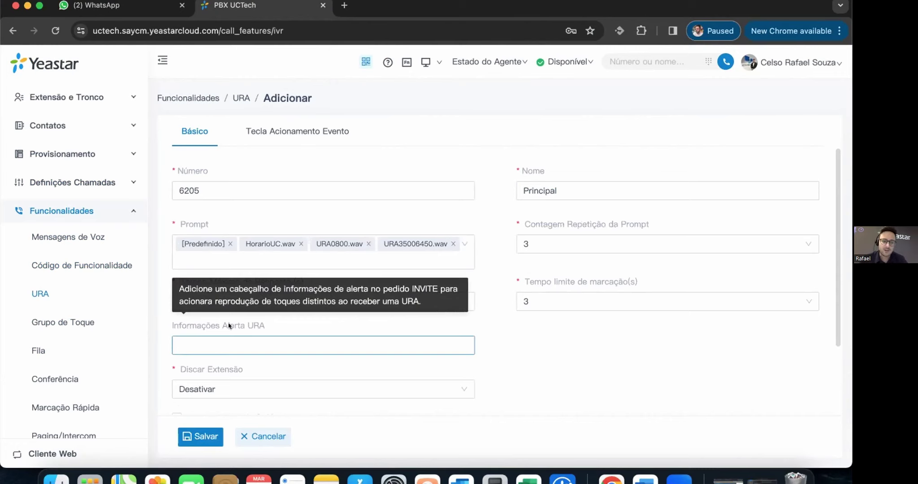
pyautogui.scroll(-3, 611, 313)
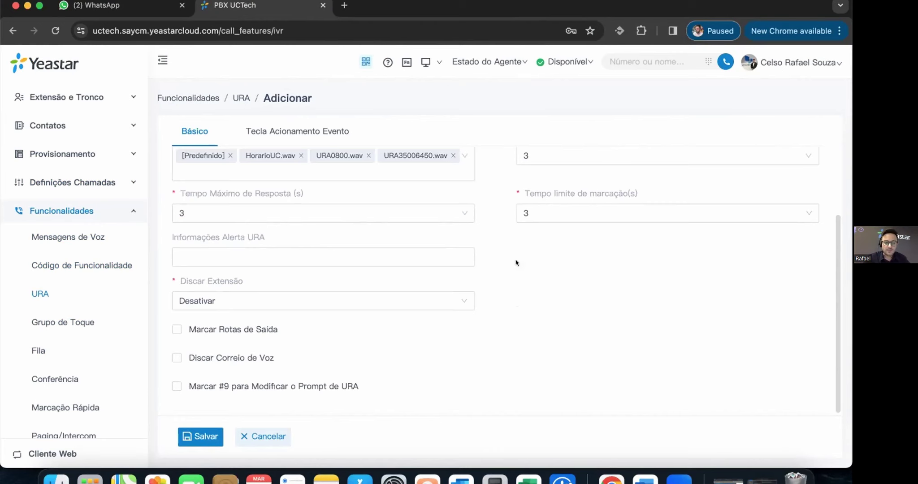
# - Enable 'Marcar #9 para Modificar o Prompt de URA' on IVR 6205
pyautogui.moveTo(190, 281)
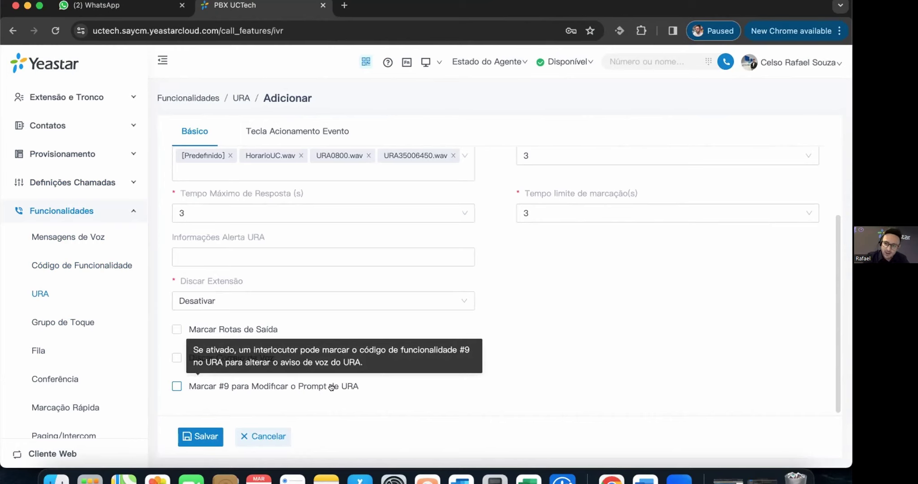
pyautogui.click(331, 387)
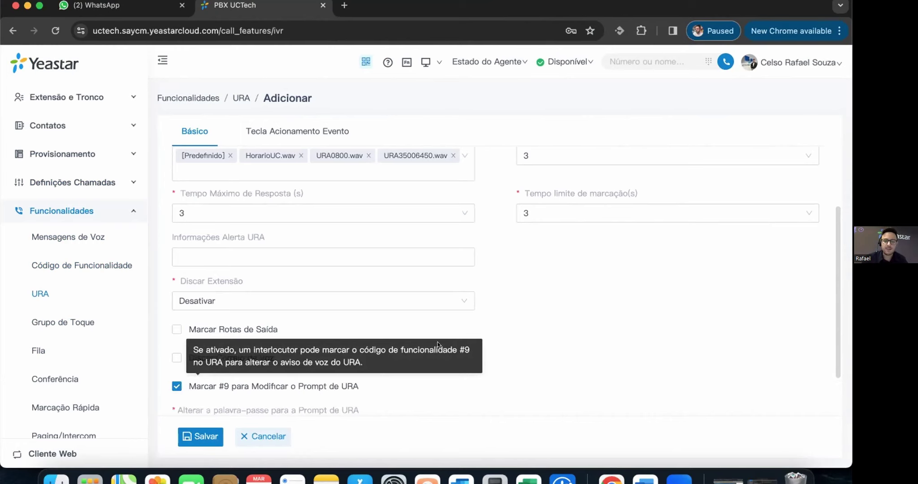
# - Enter a prompt-change password, then cancel the unsaved IVR 6205
pyautogui.scroll(-2, 432, 353)
pyautogui.click(274, 373)
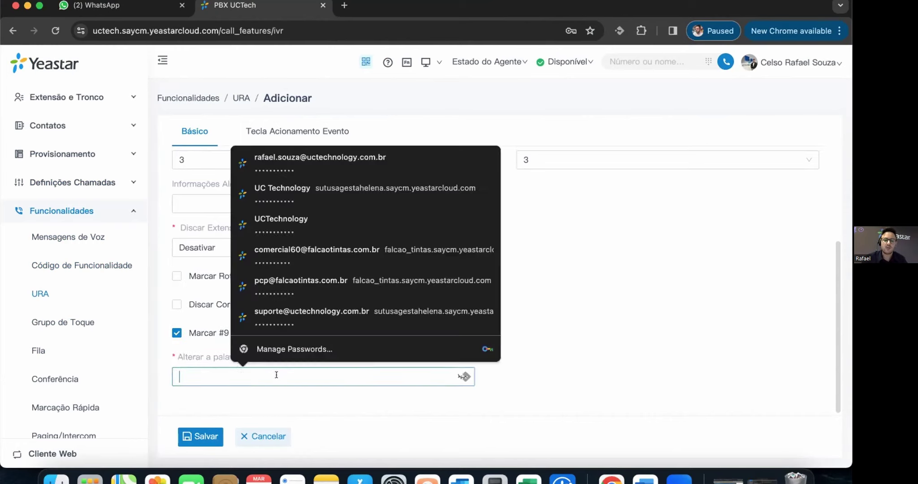
pyautogui.write('1234')
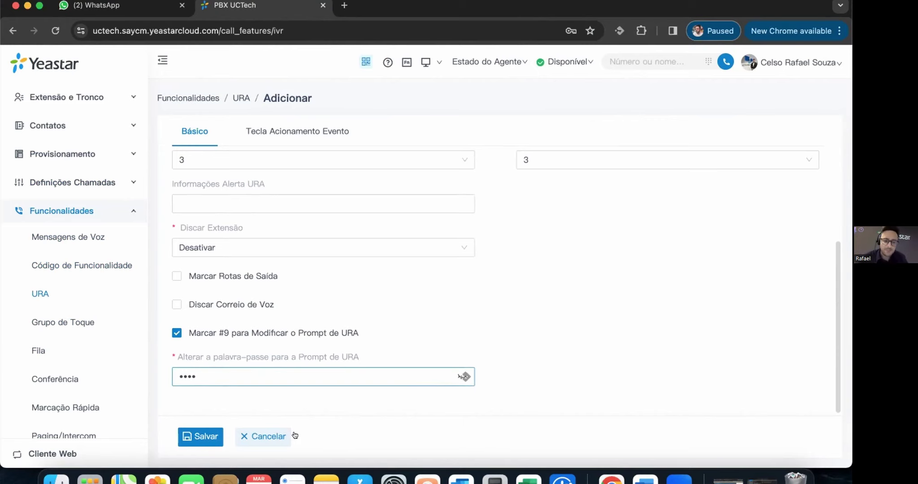
pyautogui.click(267, 437)
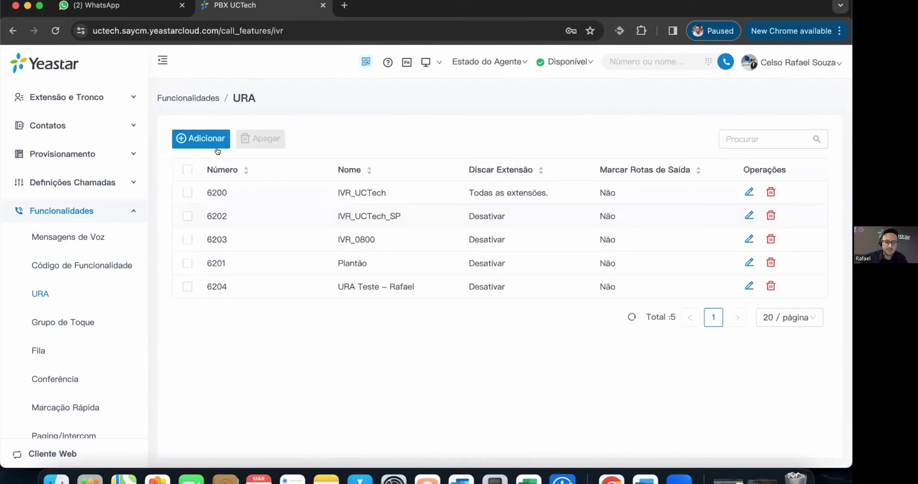
# - Start a new IVR and route key 0 to extension 1001
pyautogui.click(196, 137)
pyautogui.click(309, 132)
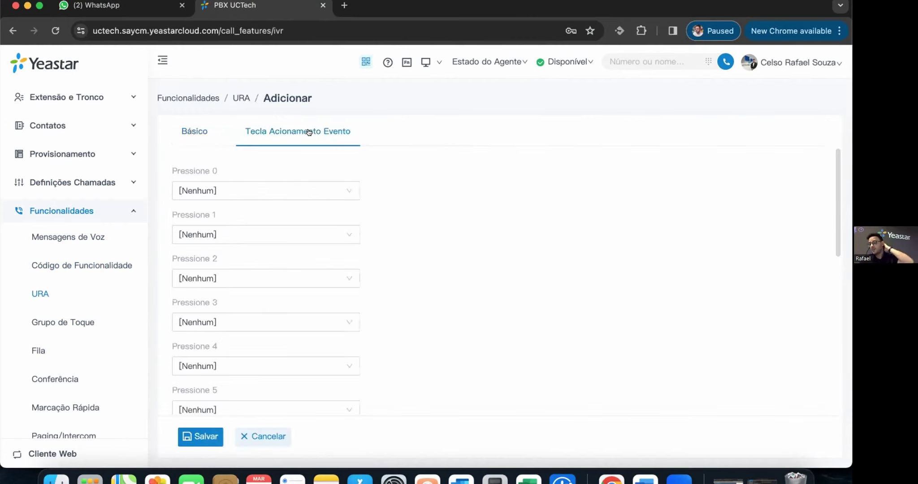
pyautogui.scroll(-3, 344, 191)
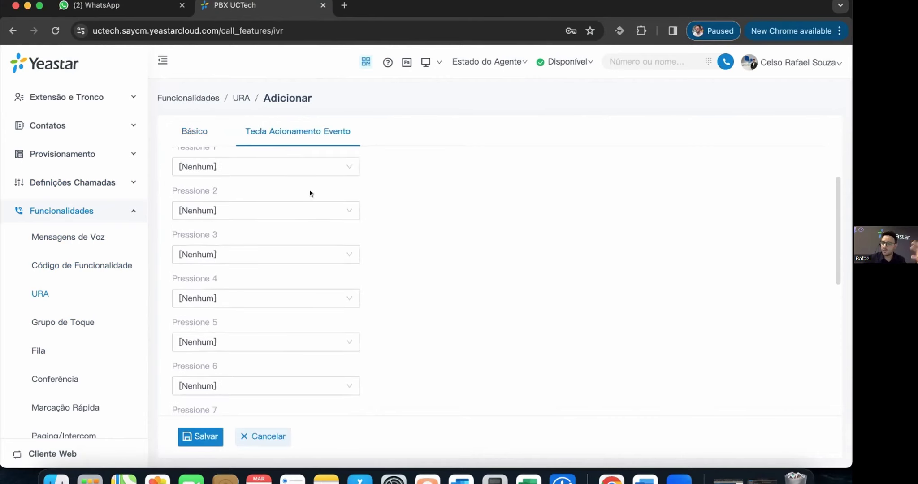
pyautogui.scroll(3, 301, 186)
pyautogui.click(353, 185)
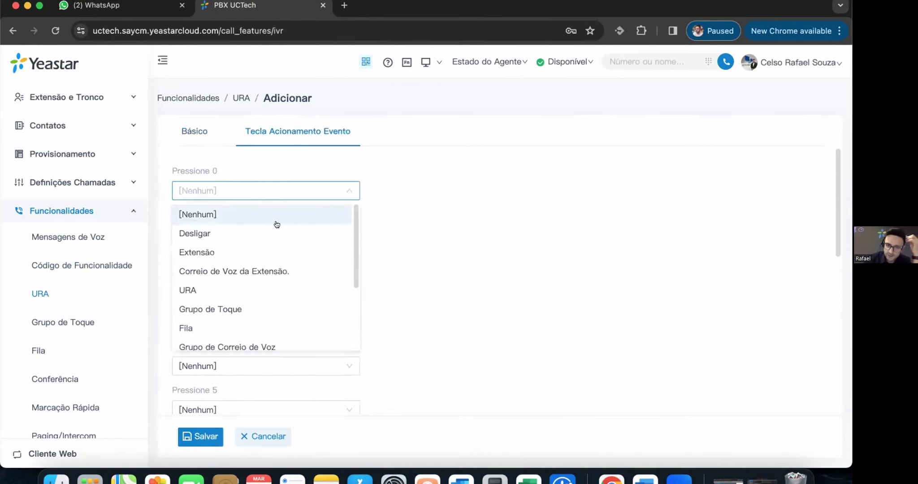
pyautogui.click(269, 253)
pyautogui.click(512, 188)
pyautogui.click(509, 230)
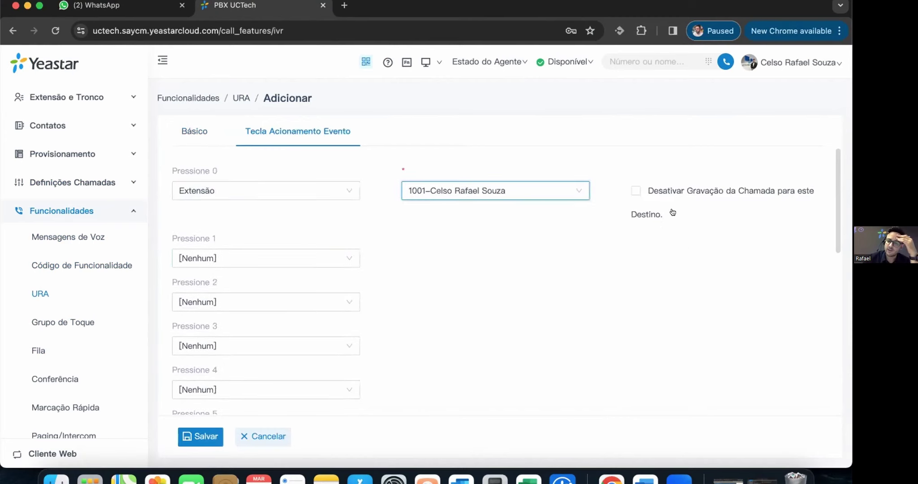
# - Route key 1 to queue 6400–Fila A and key 2 to queue 6401–Fila Comercial UC Tech
pyautogui.click(328, 260)
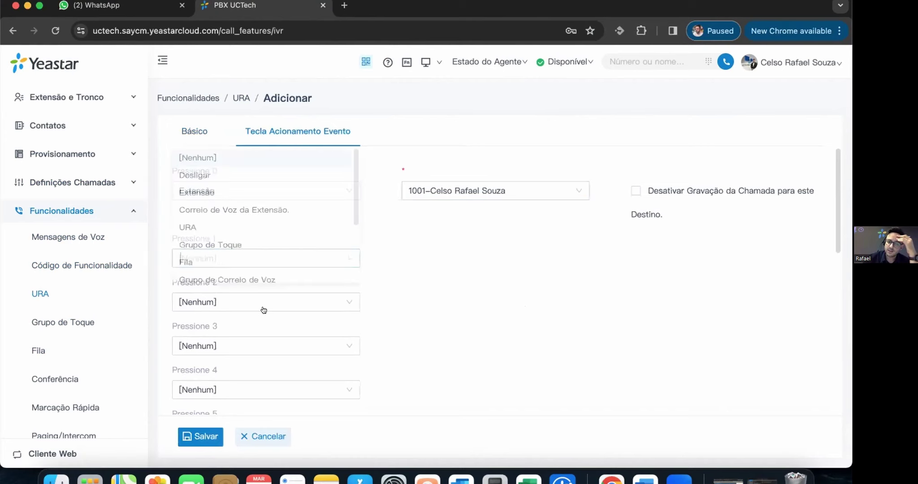
pyautogui.click(199, 263)
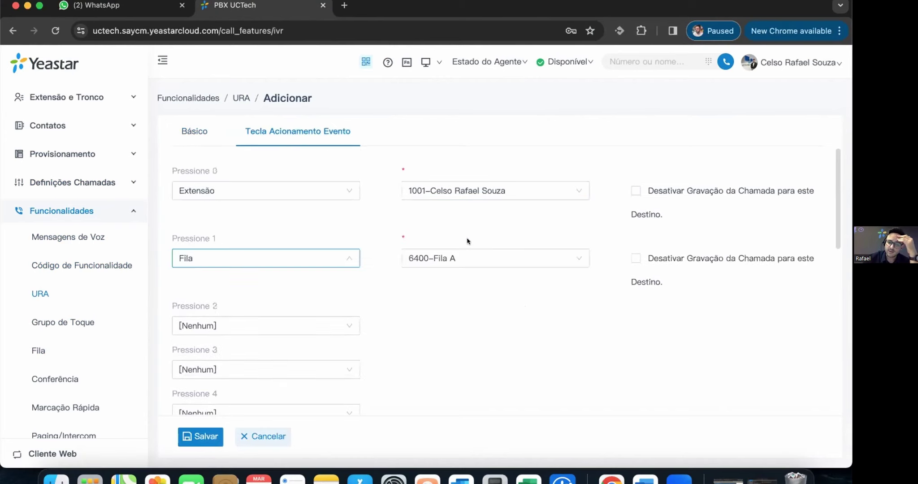
pyautogui.click(501, 261)
pyautogui.click(306, 333)
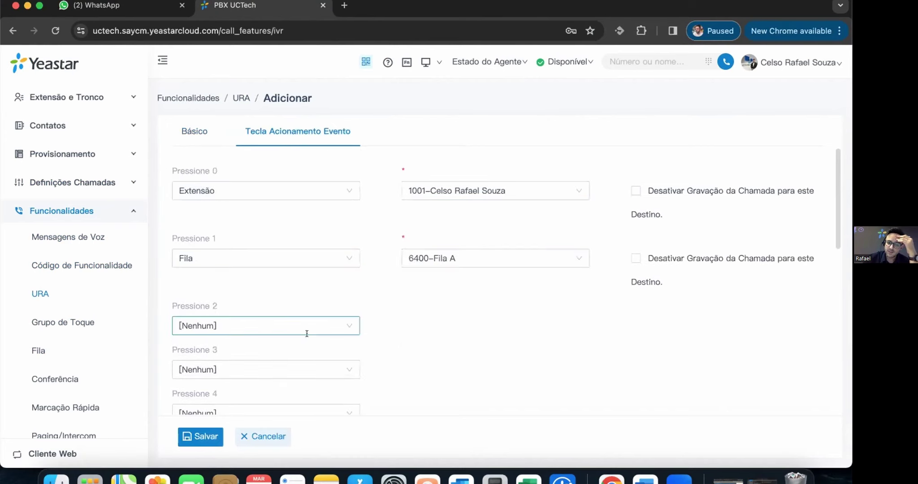
pyautogui.click(306, 333)
pyautogui.click(200, 290)
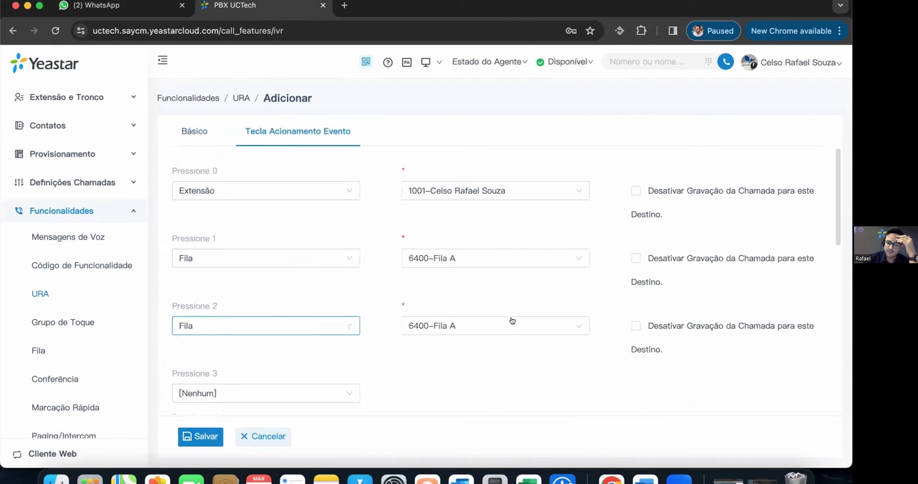
pyautogui.click(431, 333)
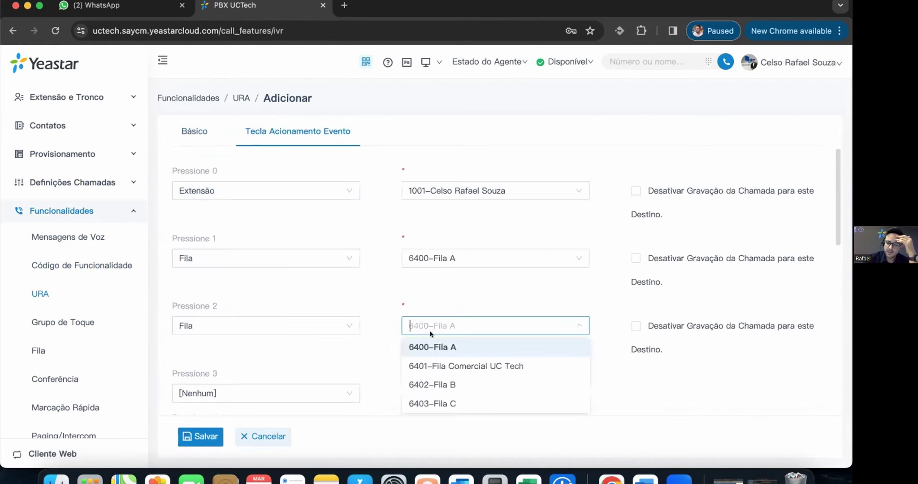
pyautogui.click(448, 366)
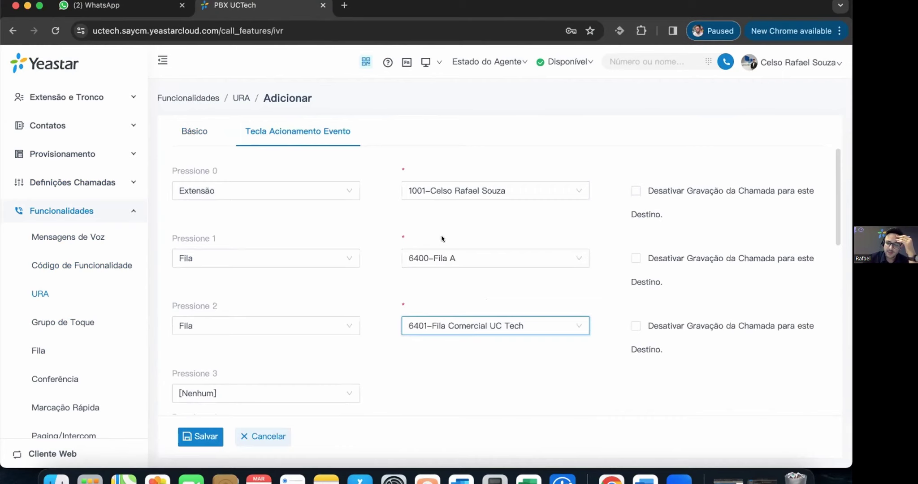
# - Toggle call recording off and back on for key 2's destination
pyautogui.scroll(-1, 533, 251)
pyautogui.scroll(1, 645, 317)
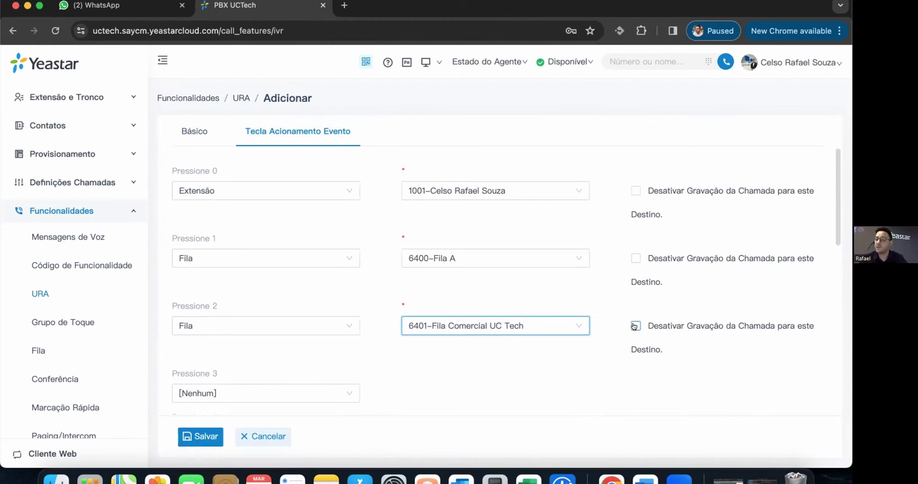
pyautogui.click(634, 326)
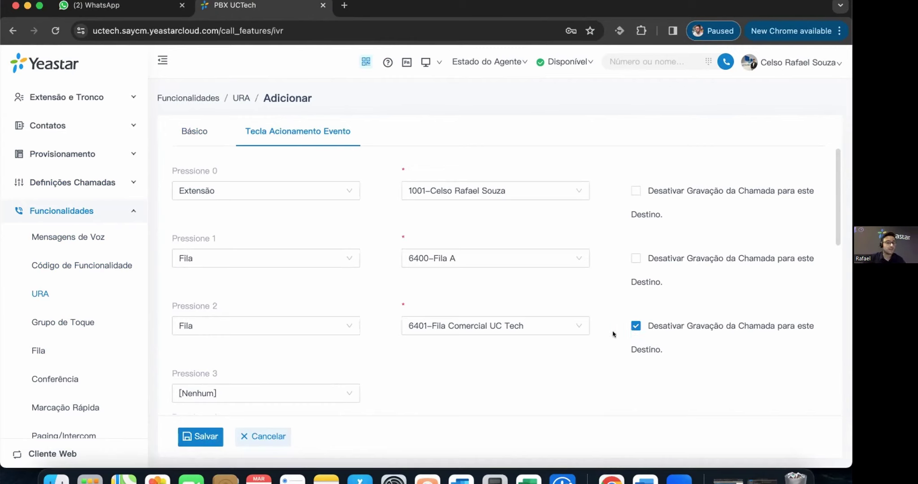
pyautogui.click(634, 326)
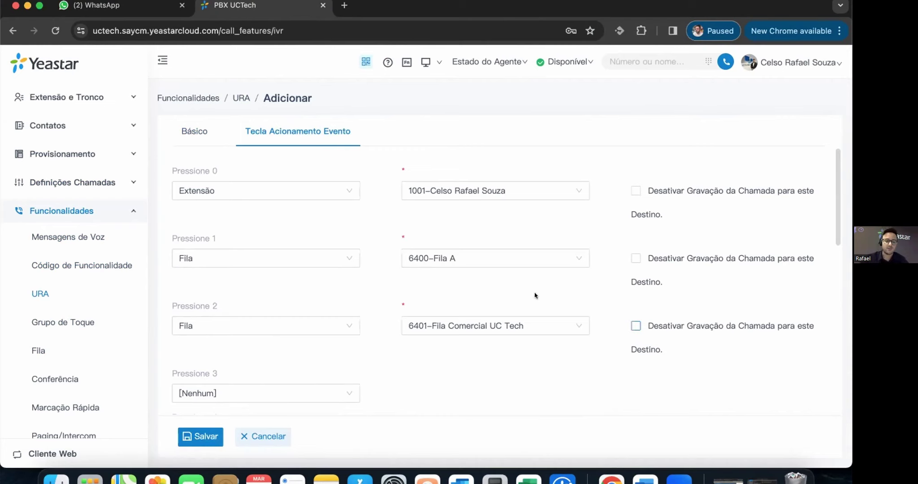
pyautogui.scroll(-5, 534, 291)
pyautogui.scroll(-8, 534, 291)
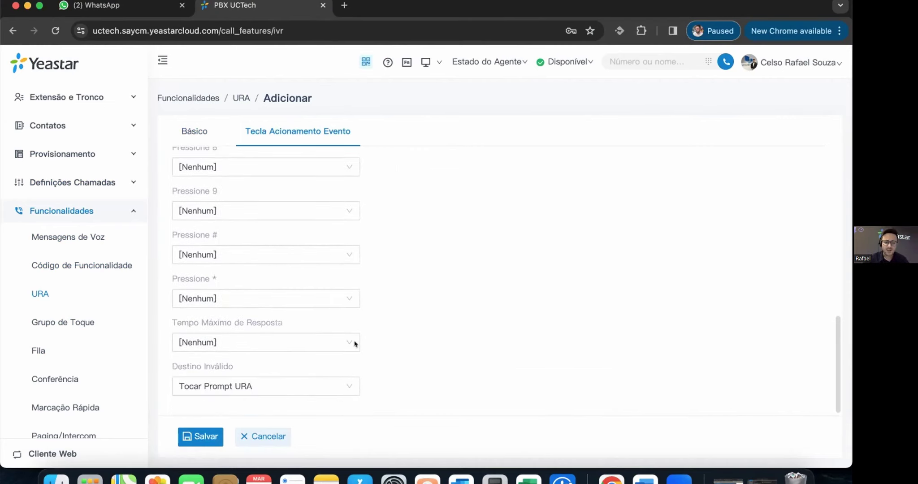
# - Keep the invalid-input destination as Tocar Prompt URA and go to the Grupo de Toque page
pyautogui.click(224, 386)
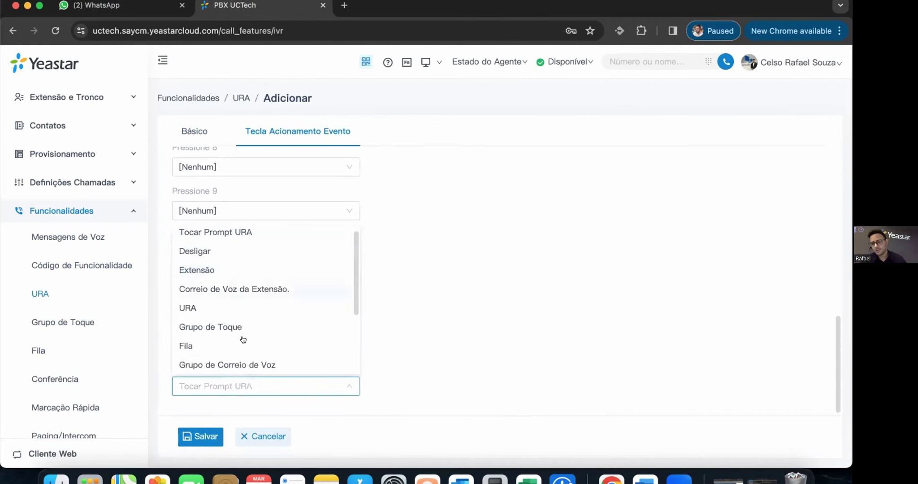
pyautogui.scroll(-2, 241, 338)
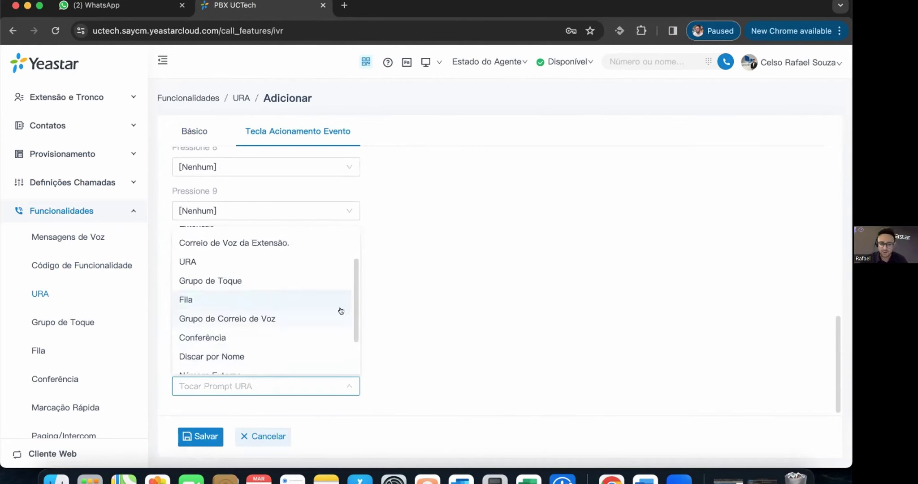
pyautogui.click(487, 308)
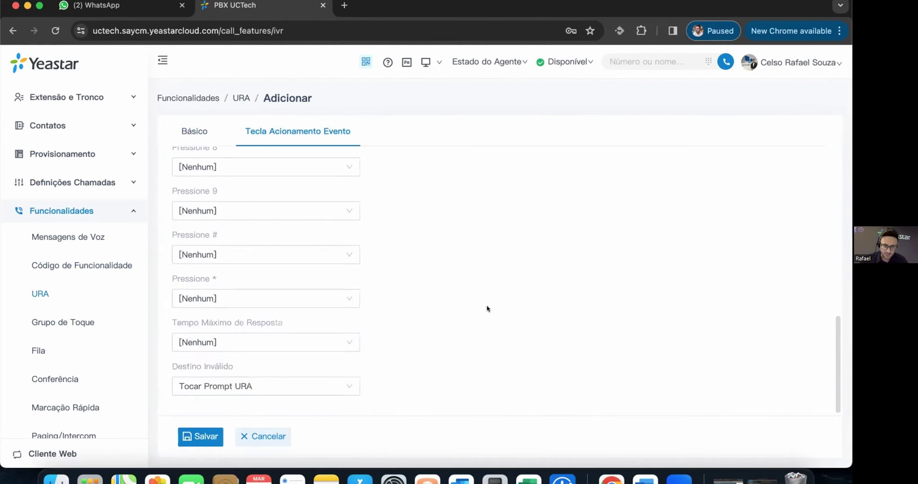
pyautogui.scroll(10, 474, 287)
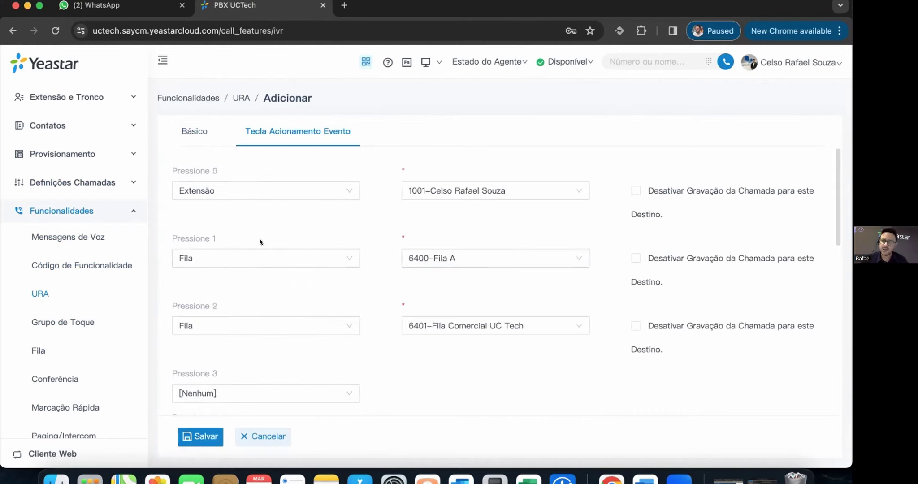
pyautogui.click(85, 319)
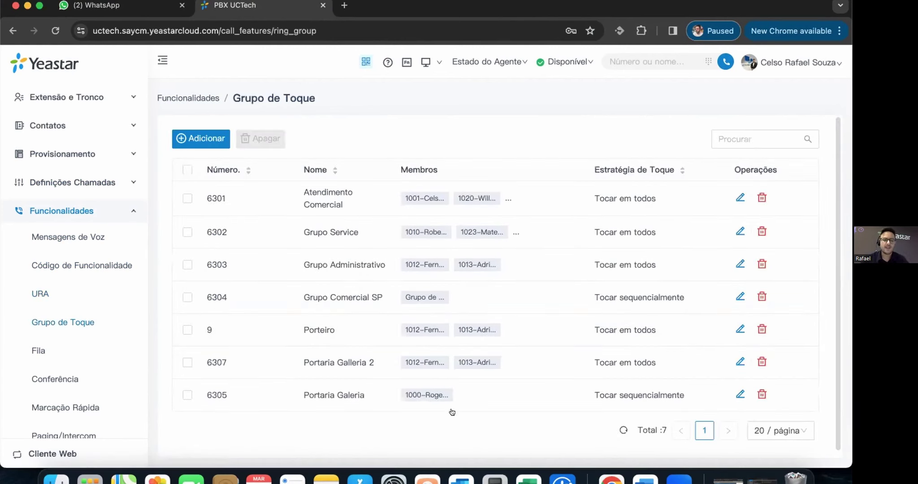
# - Start a new ring group and browse its ring strategy options
pyautogui.click(622, 58)
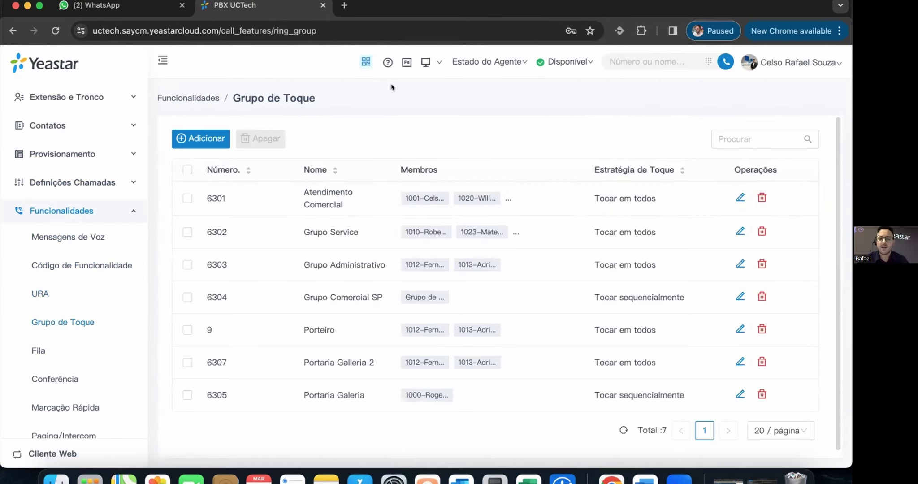
pyautogui.click(191, 139)
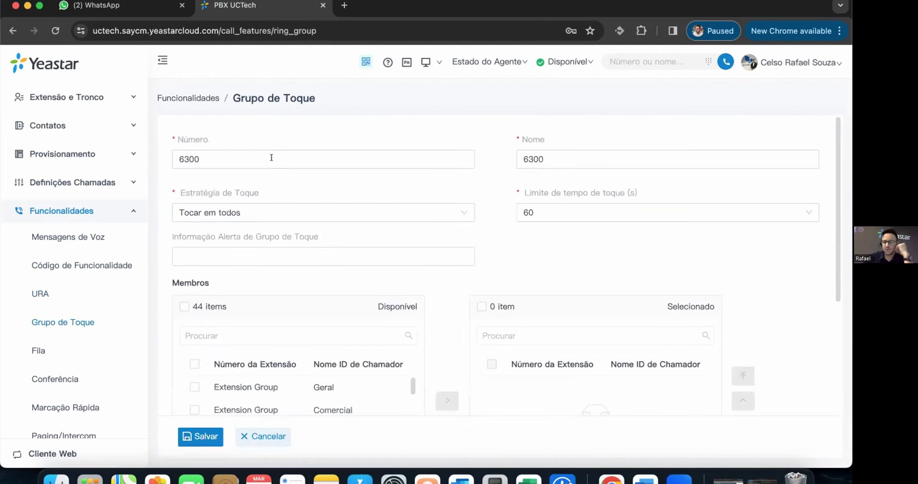
pyautogui.click(578, 154)
pyautogui.click(293, 213)
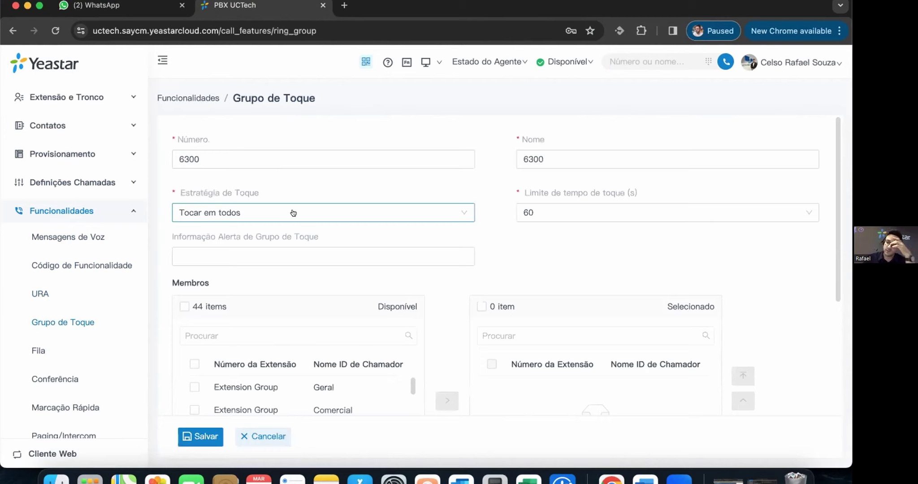
pyautogui.click(293, 210)
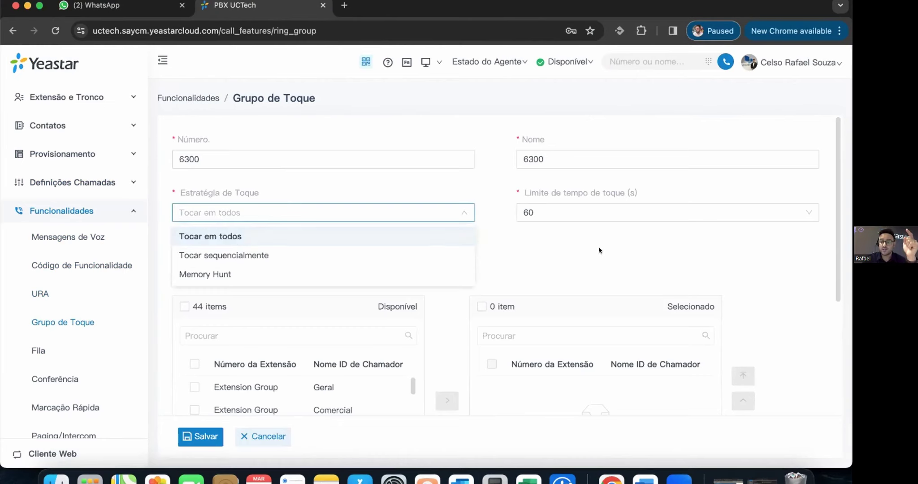
pyautogui.scroll(-3, 598, 251)
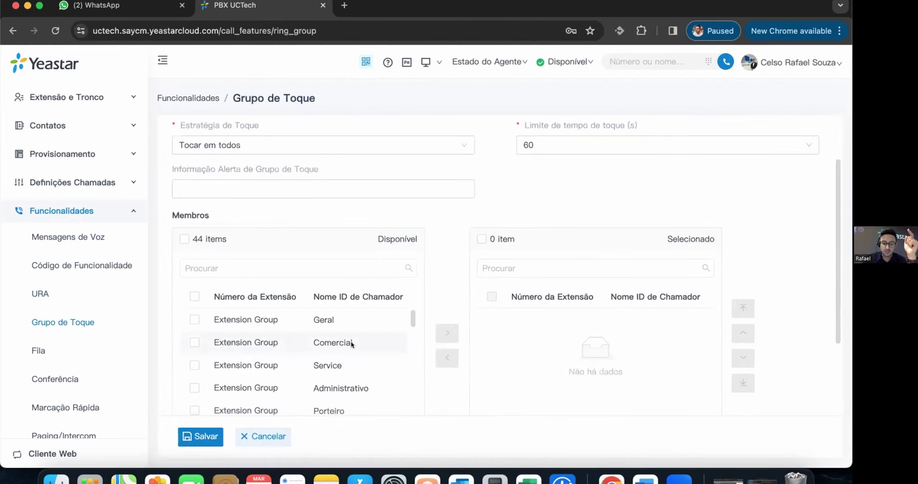
pyautogui.scroll(-10, 354, 359)
pyautogui.scroll(3, 344, 336)
# - Add extensions 1012 and 1014 as members and set the strategy to Tocar sequencialmente
pyautogui.click(245, 343)
pyautogui.click(442, 334)
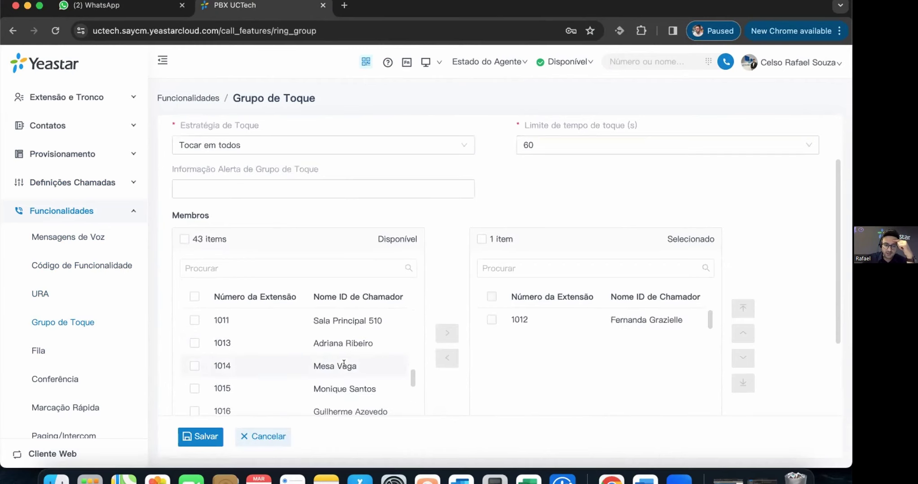
pyautogui.click(451, 332)
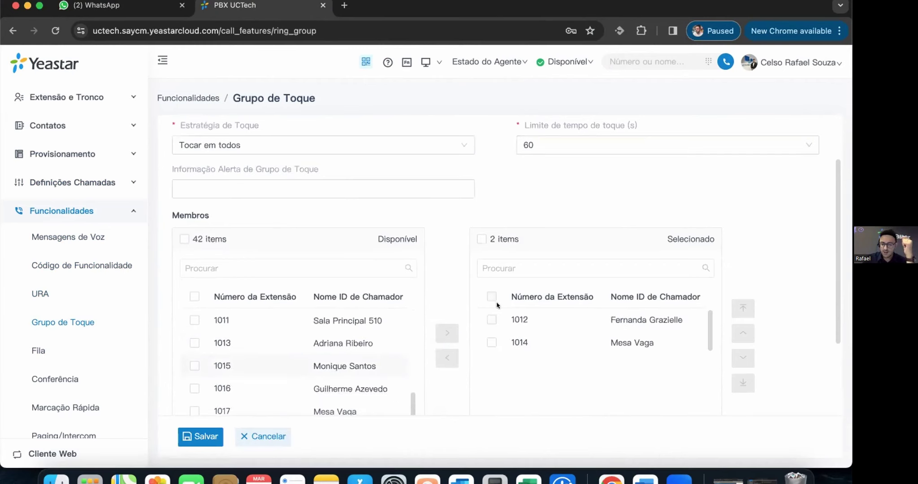
pyautogui.click(431, 149)
pyautogui.click(272, 189)
pyautogui.click(318, 147)
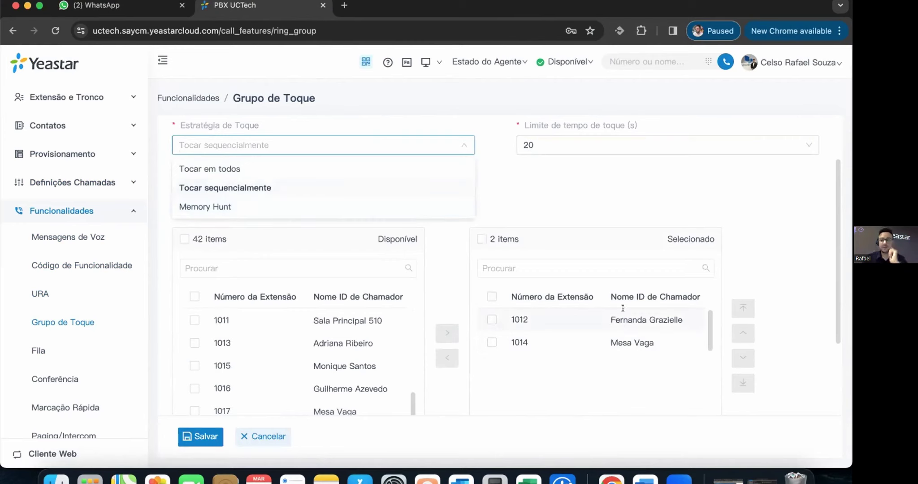
pyautogui.click(534, 215)
pyautogui.moveTo(561, 123)
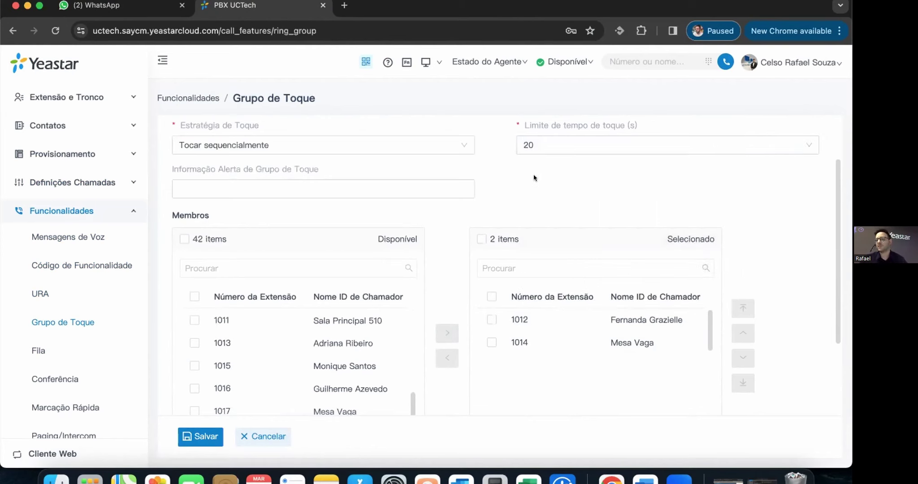
# - Set the failover destination to ring group 6301-Atendimento Comercial
pyautogui.scroll(-5, 533, 180)
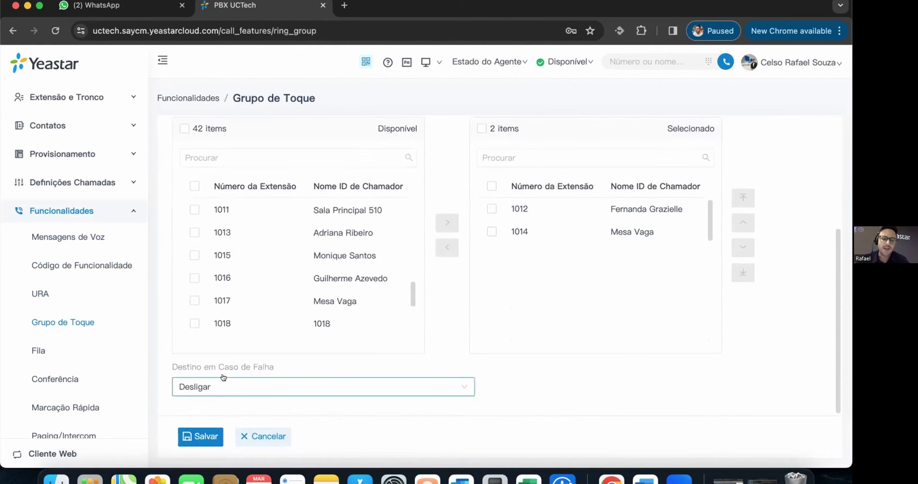
pyautogui.moveTo(238, 367)
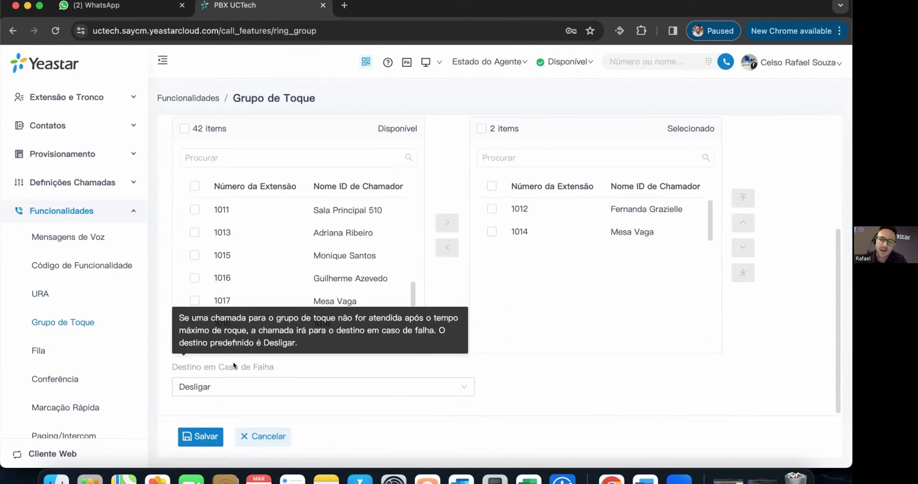
pyautogui.click(293, 385)
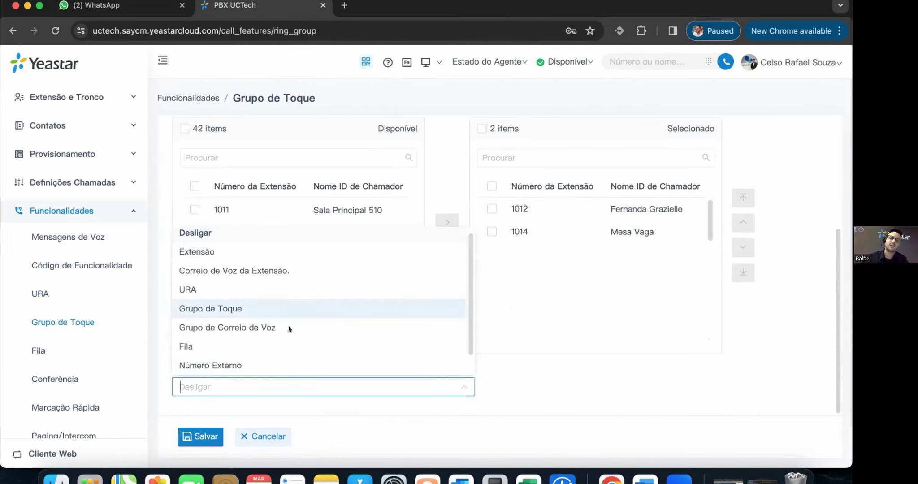
pyautogui.click(287, 308)
pyautogui.click(592, 386)
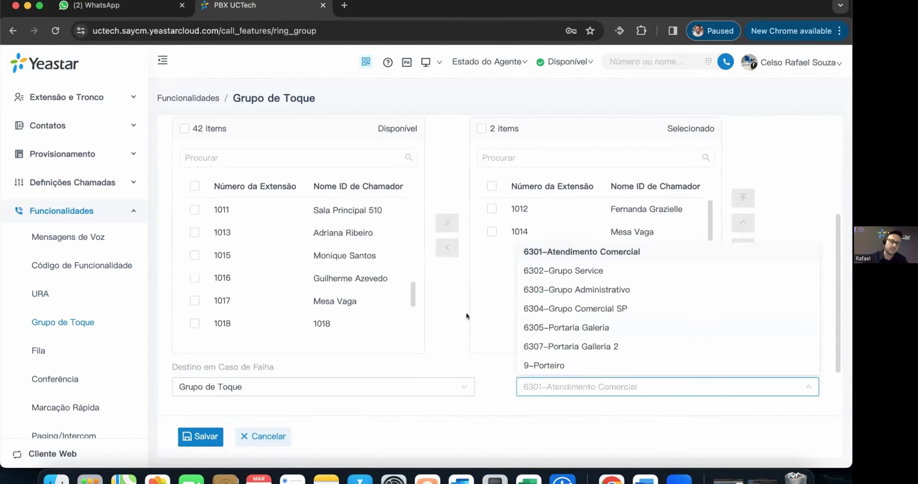
pyautogui.click(402, 398)
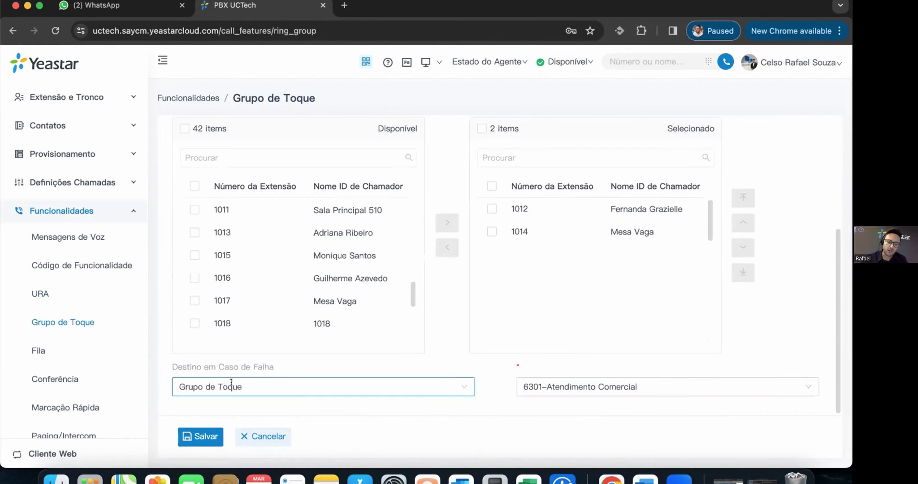
pyautogui.click(231, 383)
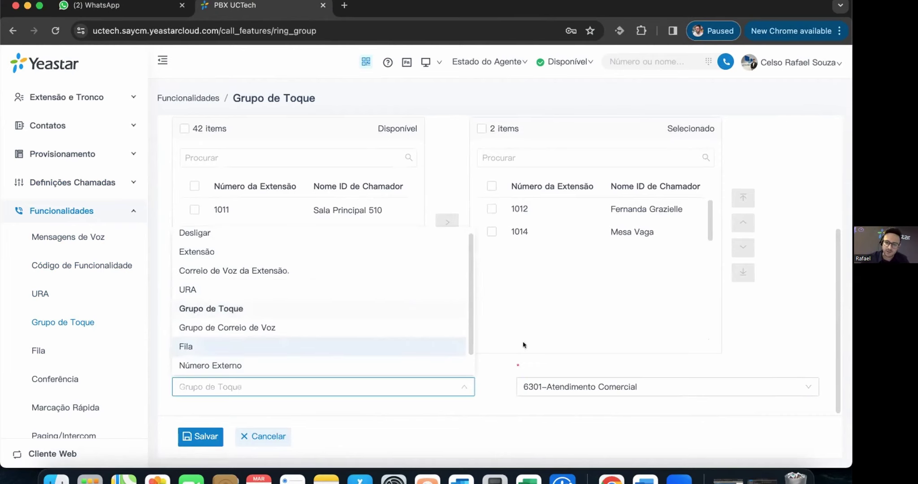
pyautogui.click(507, 382)
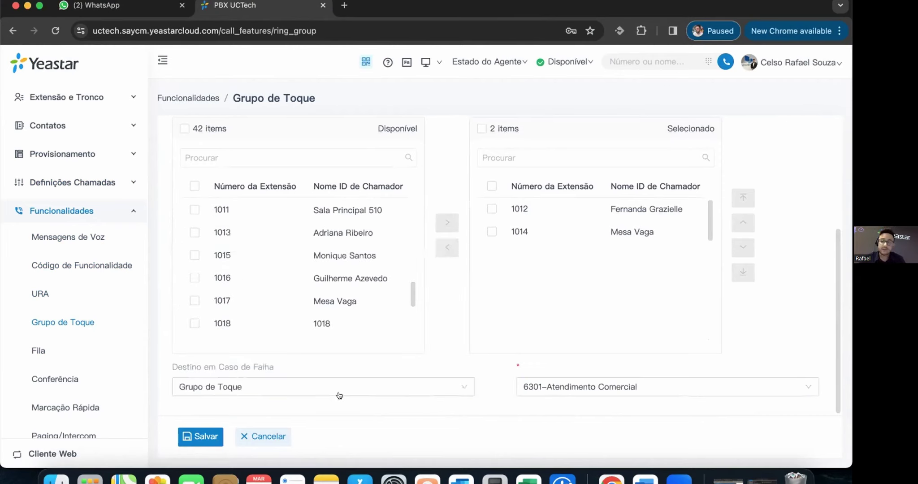
# - Go to the Fila page listing the call queues
pyautogui.scroll(1, 469, 259)
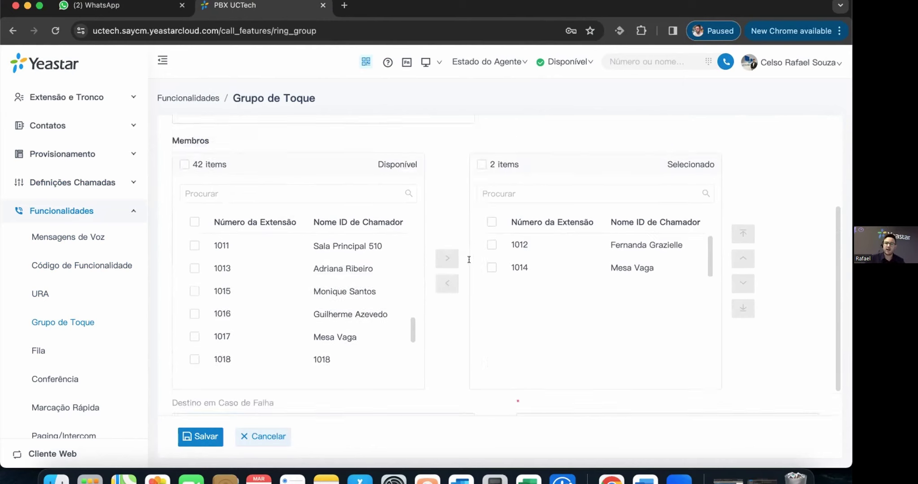
pyautogui.scroll(4, 469, 259)
pyautogui.click(39, 349)
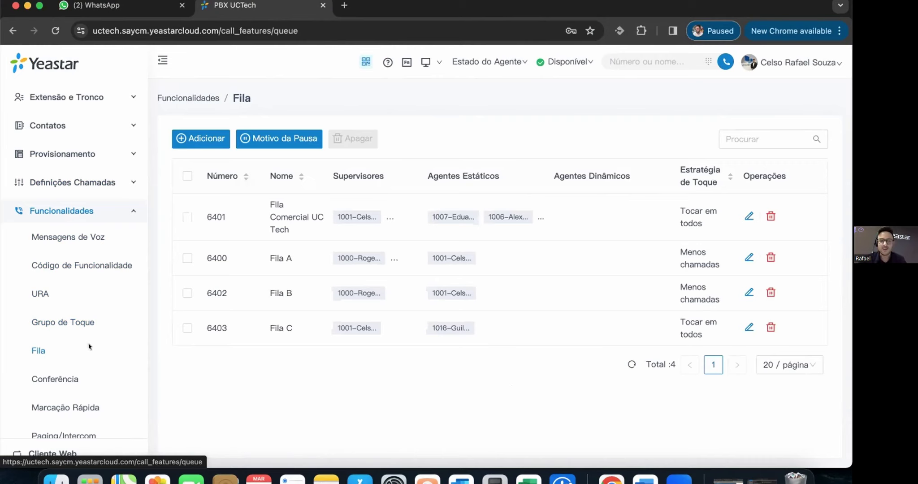
# - Open queue 6401 Fila Comercial UC Tech and review its ring strategy and hold music unchanged
pyautogui.click(600, 229)
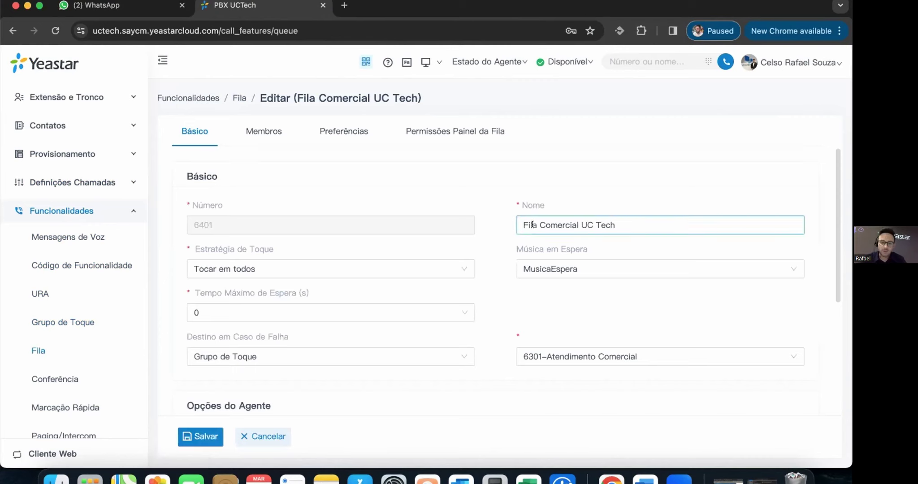
pyautogui.click(265, 260)
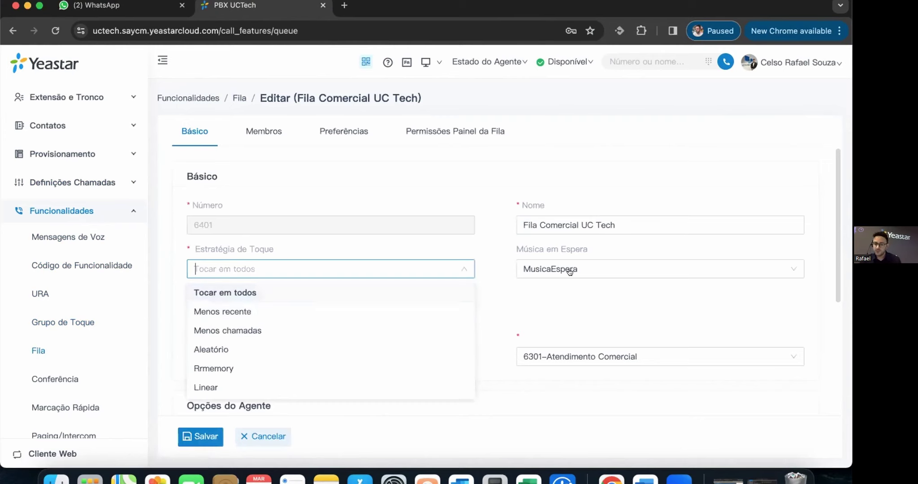
pyautogui.click(579, 278)
pyautogui.click(580, 278)
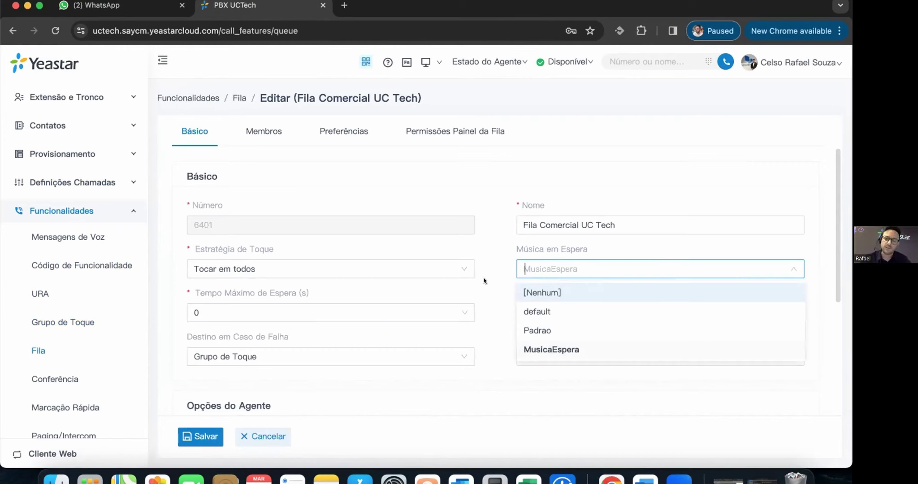
pyautogui.click(487, 294)
pyautogui.moveTo(281, 292)
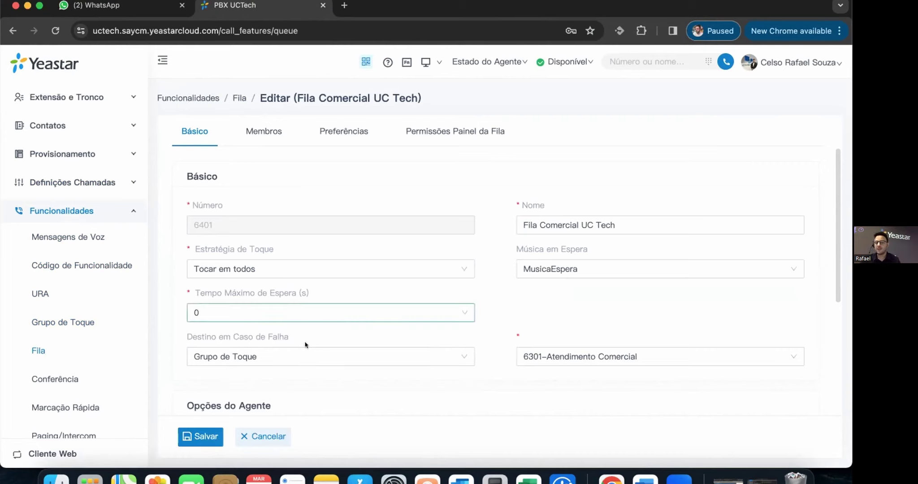
pyautogui.moveTo(285, 356)
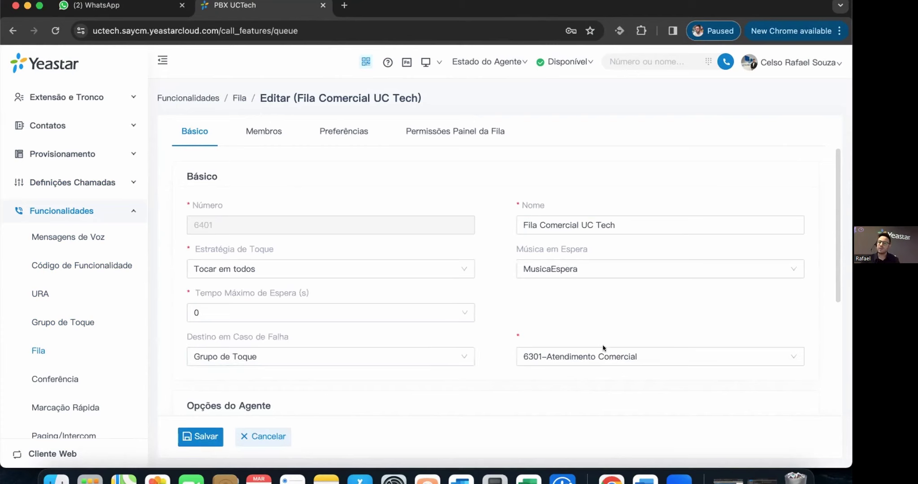
pyautogui.scroll(-5, 607, 289)
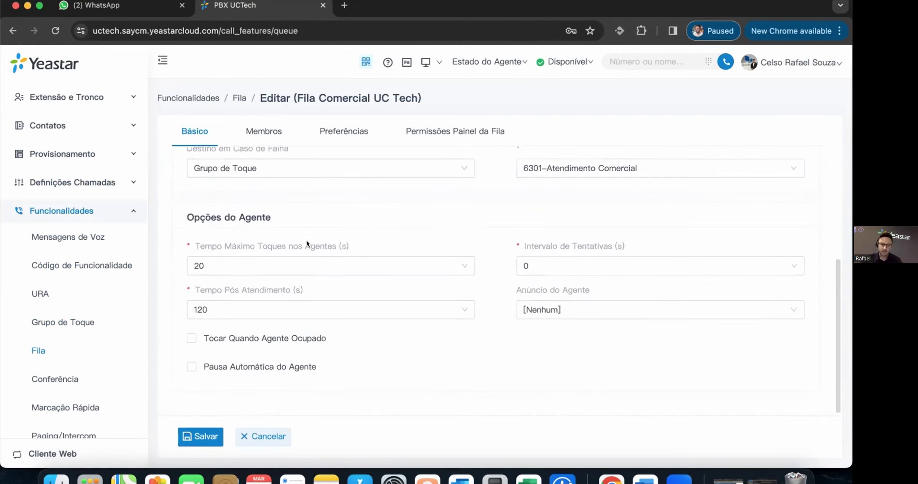
# - Review the agent options, keeping the 120-second wrap-up time, and dismiss a reminder notification
pyautogui.moveTo(297, 247)
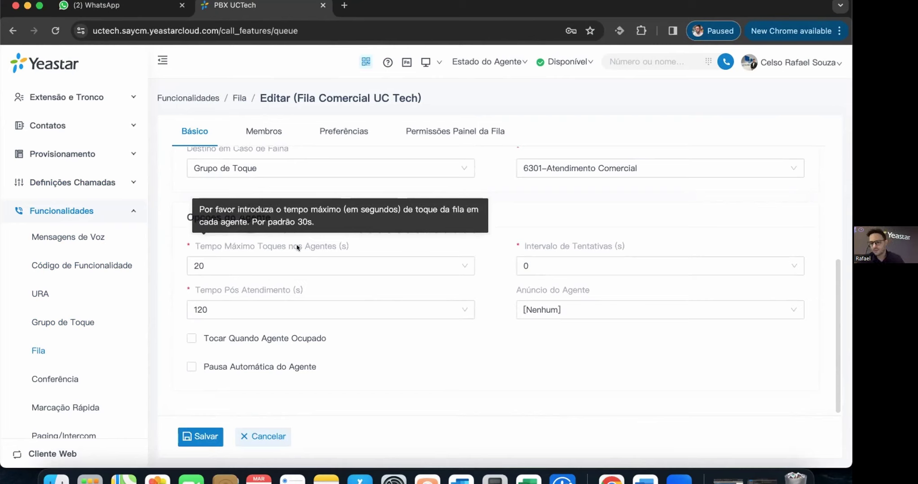
pyautogui.moveTo(544, 247)
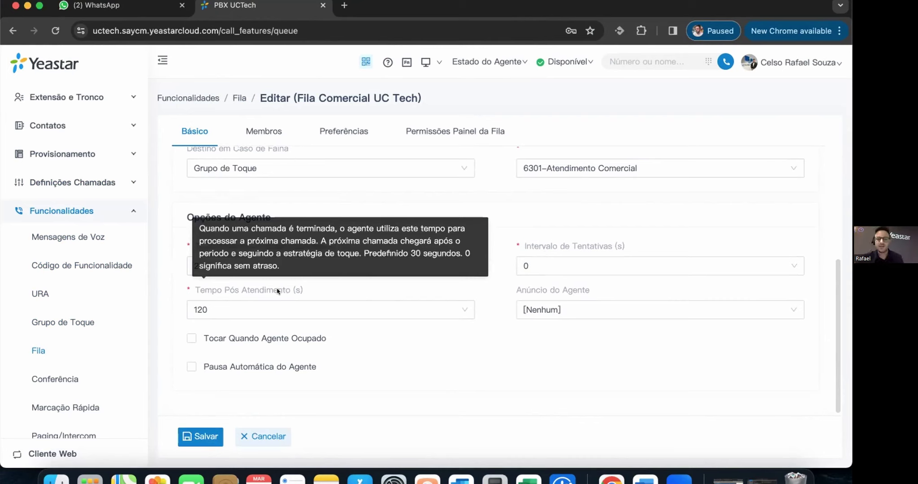
pyautogui.click(204, 305)
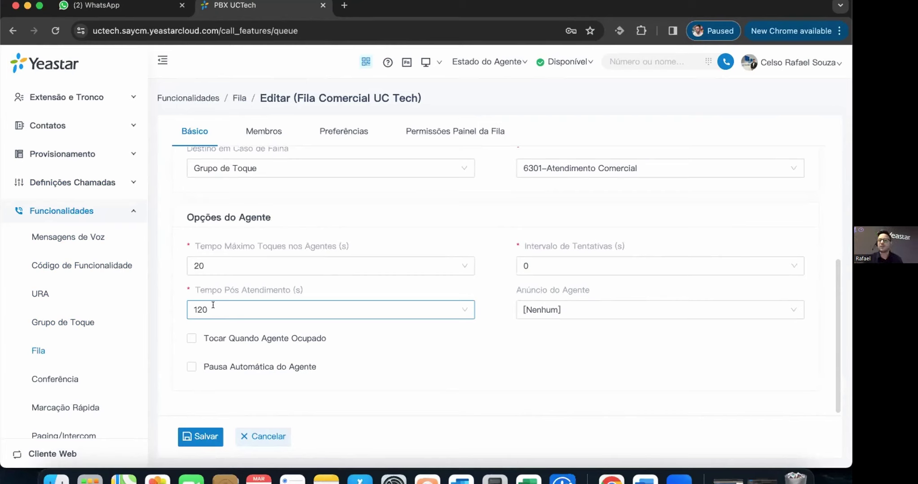
pyautogui.click(153, 367)
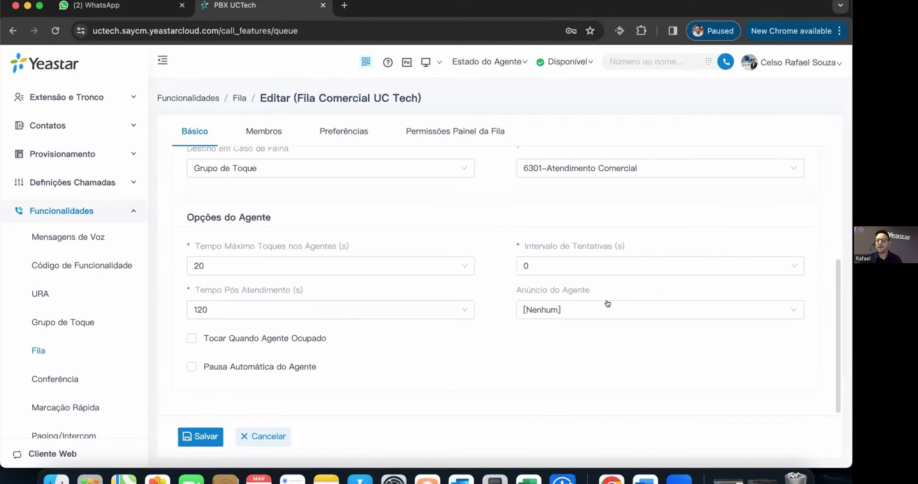
pyautogui.moveTo(561, 289)
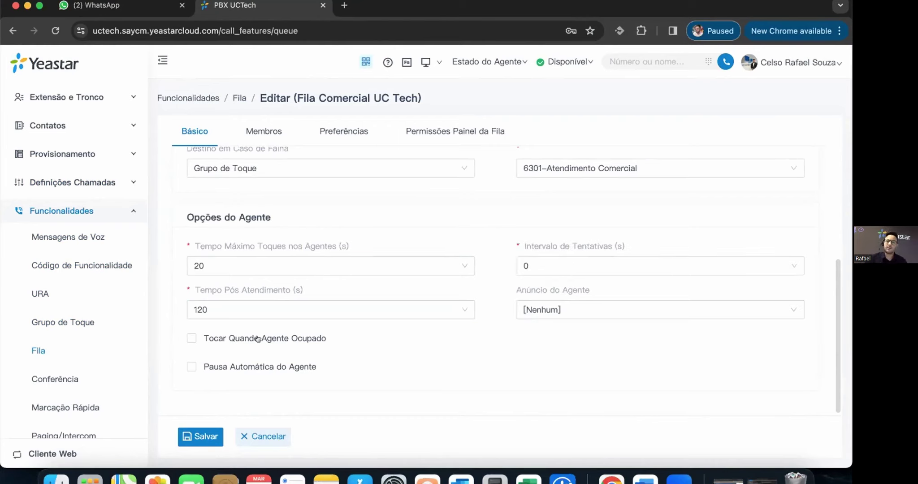
pyautogui.moveTo(314, 338)
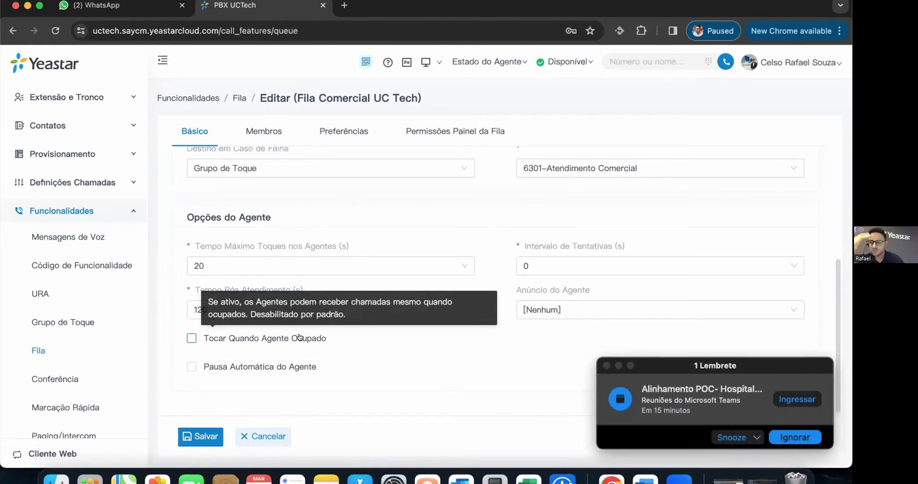
pyautogui.click(602, 365)
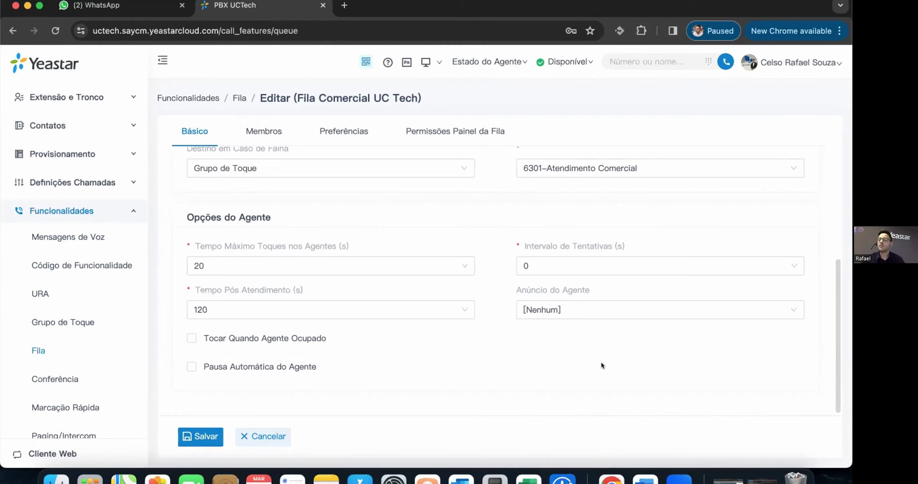
# - Toggle Pausa Automática do Agente on and back off, then open the Membros tab
pyautogui.moveTo(246, 368)
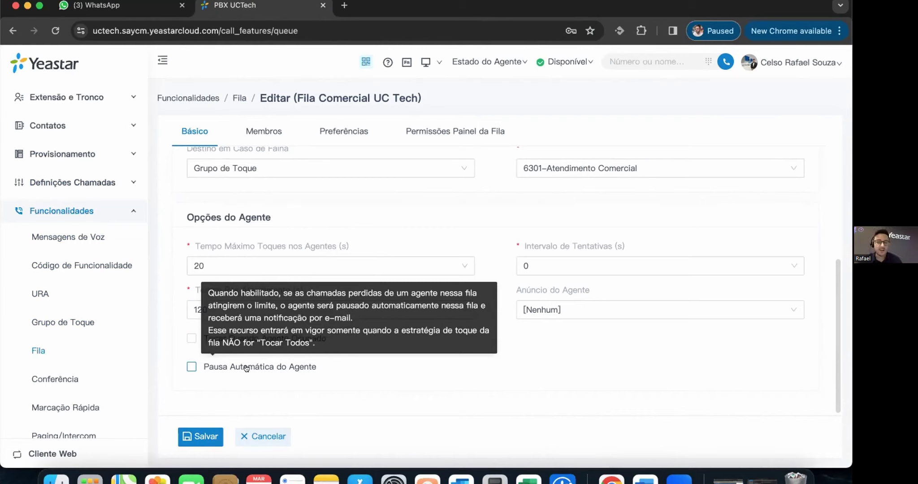
pyautogui.click(246, 368)
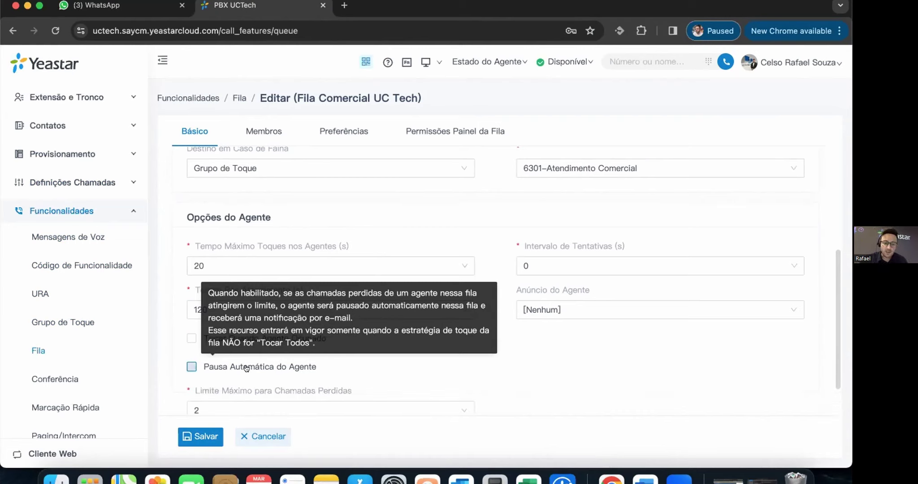
pyautogui.scroll(-2, 215, 360)
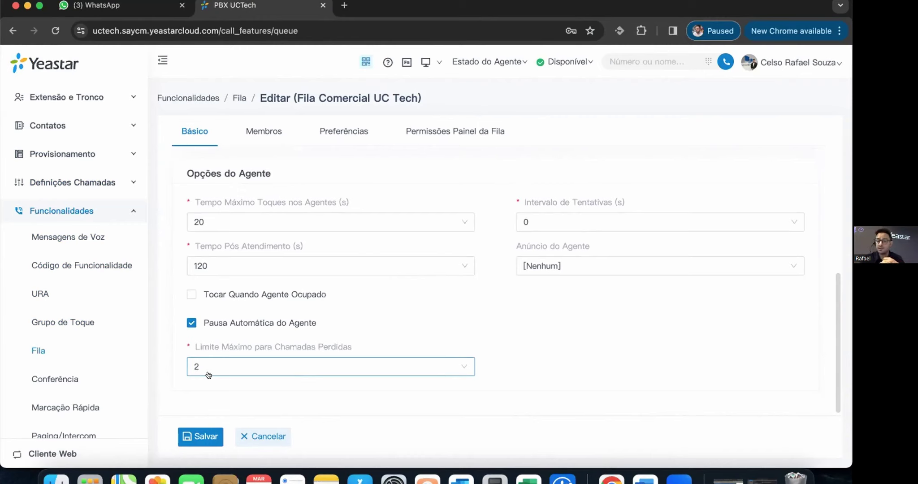
pyautogui.click(191, 322)
pyautogui.click(271, 130)
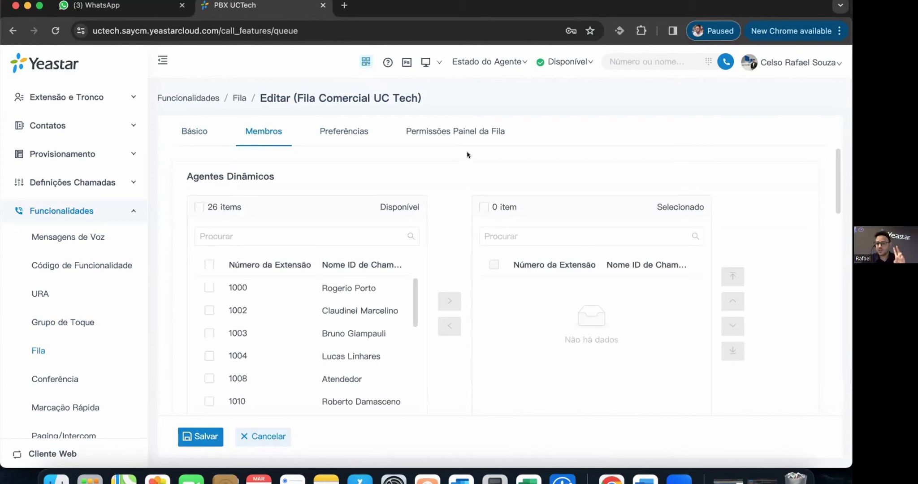
pyautogui.scroll(-3, 477, 202)
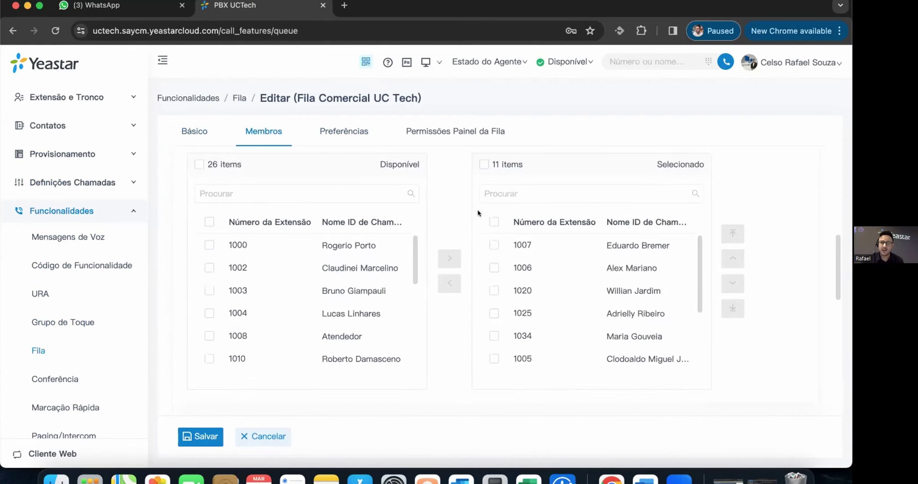
pyautogui.scroll(3, 477, 213)
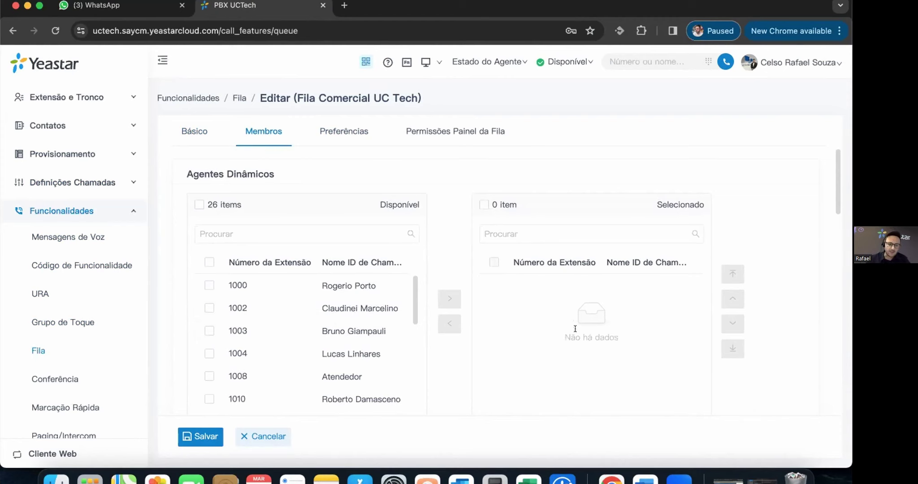
pyautogui.scroll(-5, 560, 327)
pyautogui.scroll(-5, 416, 318)
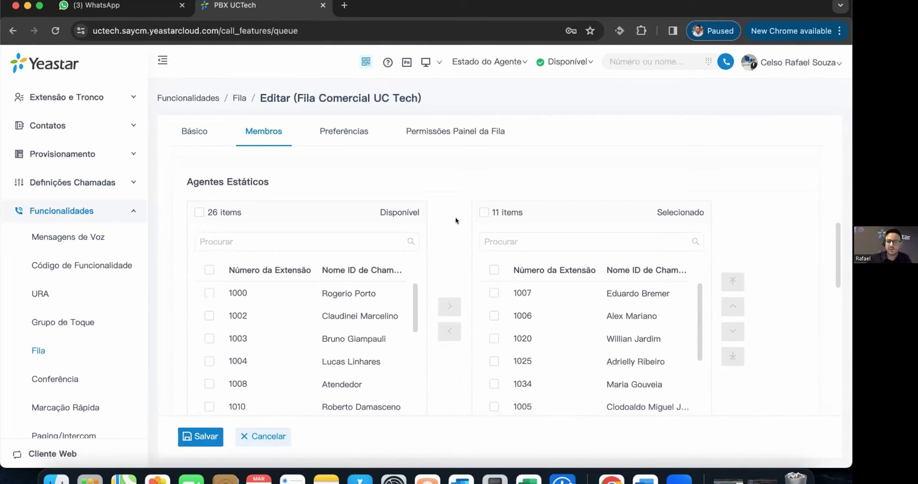
pyautogui.scroll(-3, 622, 346)
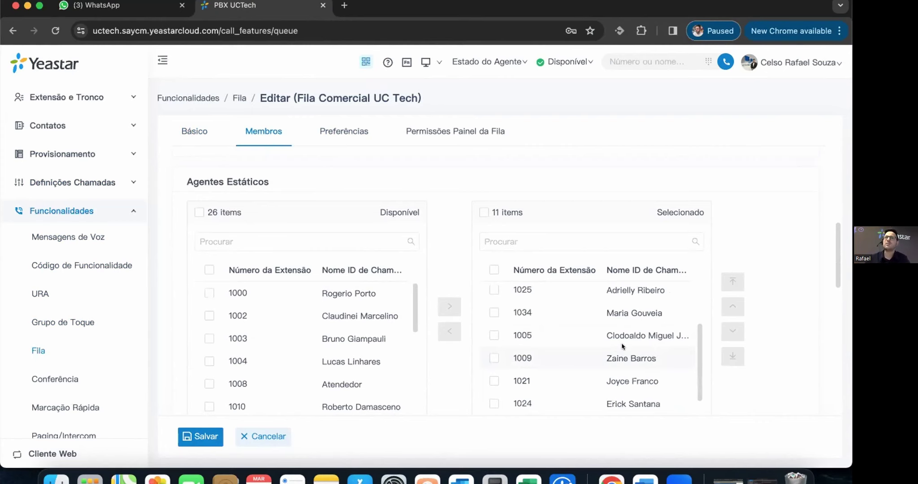
pyautogui.scroll(-5, 456, 251)
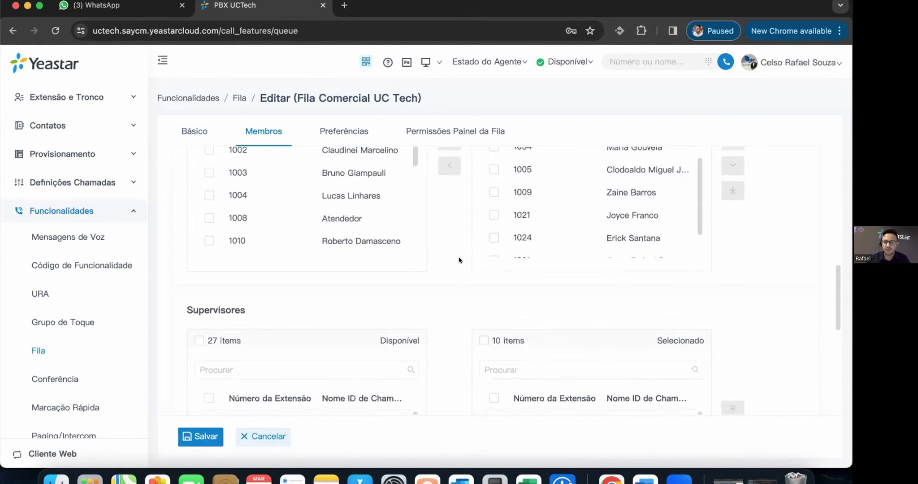
# - Look over the Supervisores and Notificar options, then open the Preferências tab
pyautogui.scroll(-2, 456, 259)
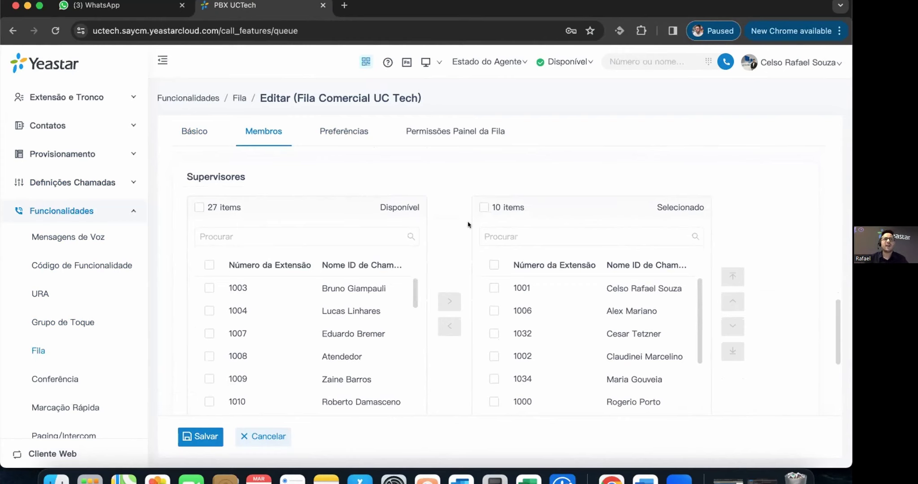
pyautogui.scroll(-1, 469, 226)
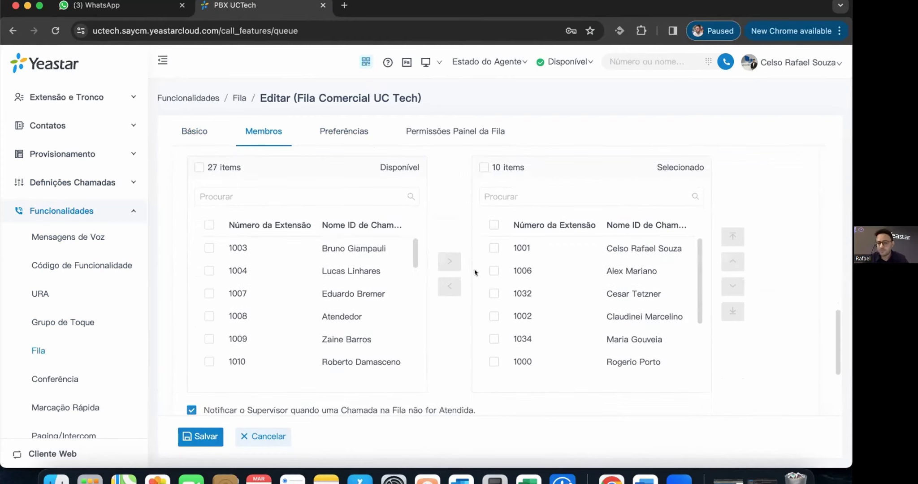
pyautogui.scroll(-2, 495, 277)
pyautogui.scroll(-1, 453, 279)
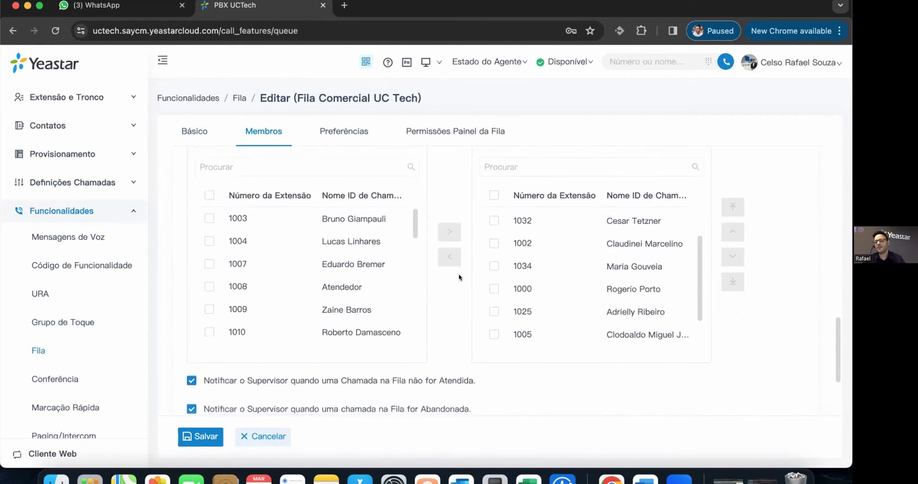
pyautogui.scroll(-3, 459, 278)
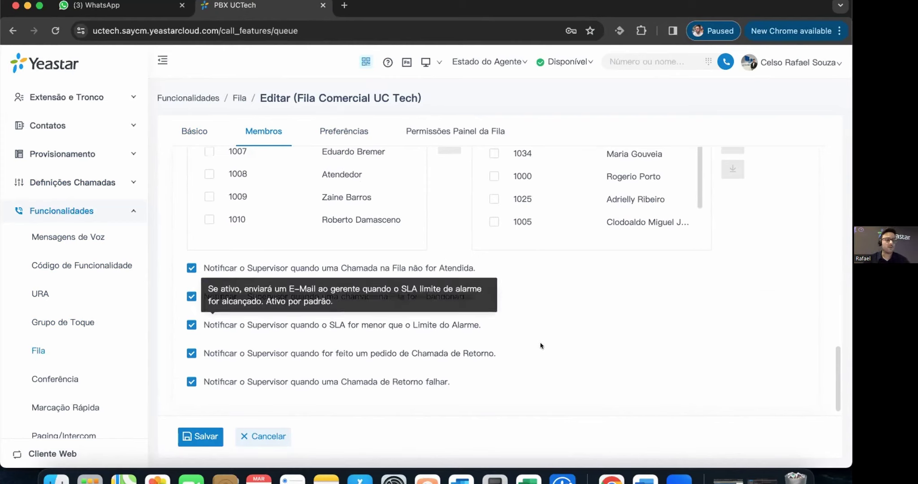
pyautogui.moveTo(398, 322)
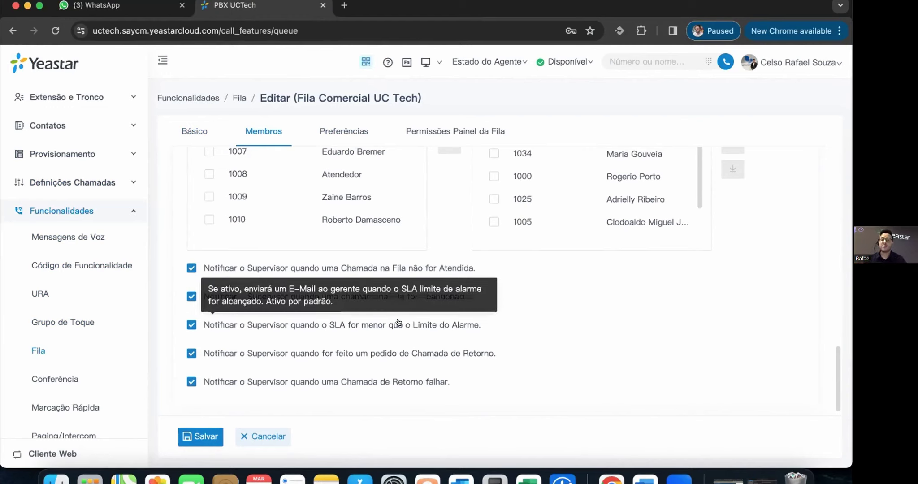
pyautogui.click(349, 130)
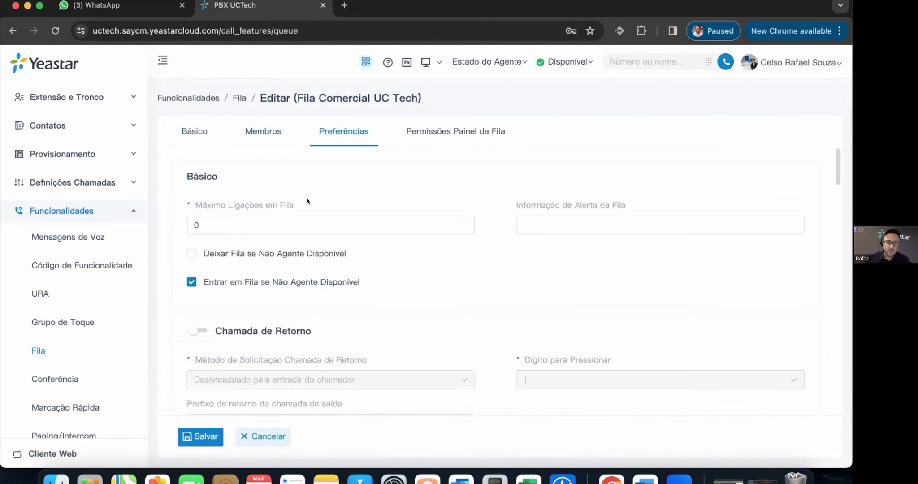
pyautogui.click(229, 204)
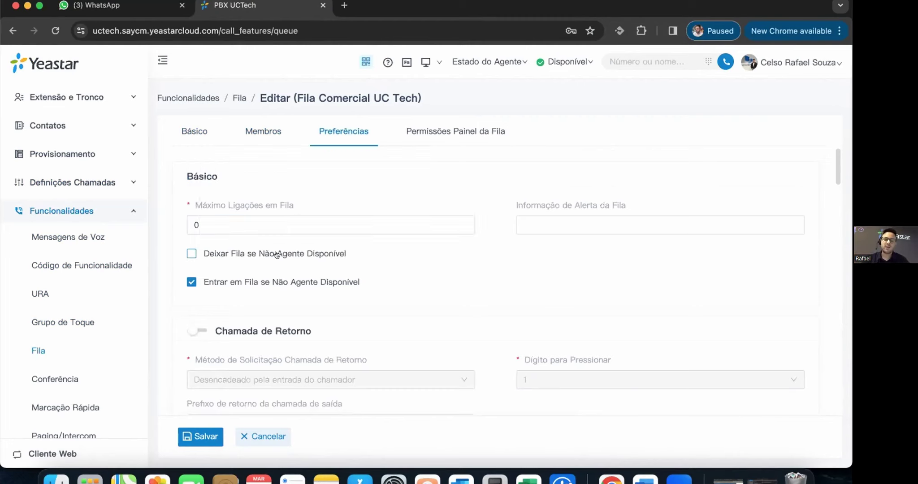
pyautogui.moveTo(277, 255)
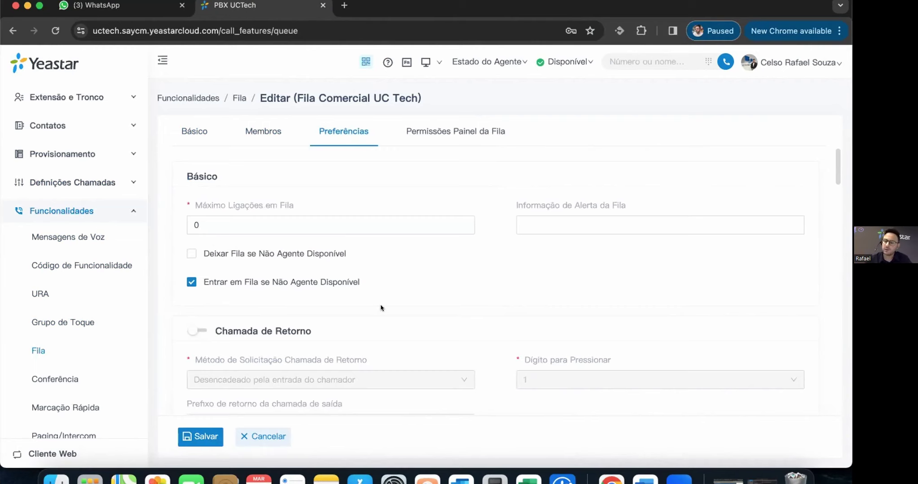
pyautogui.scroll(-3, 504, 295)
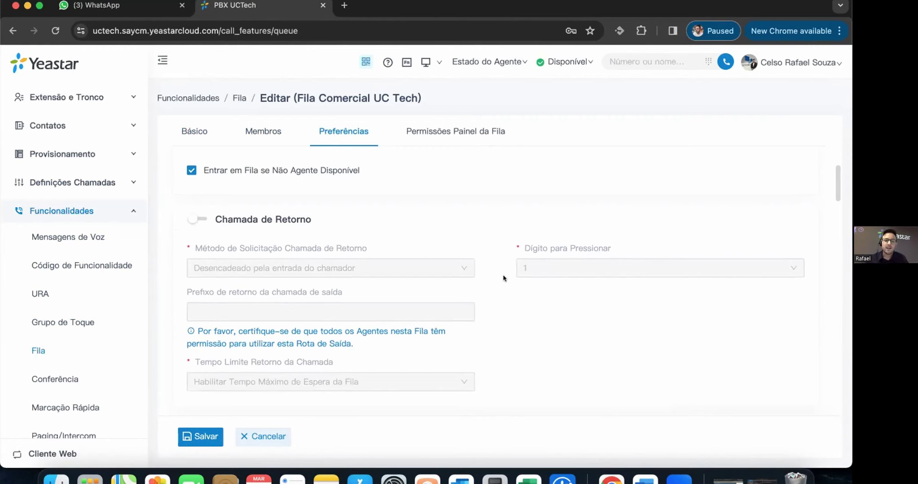
pyautogui.scroll(-1, 529, 286)
pyautogui.scroll(-3, 533, 287)
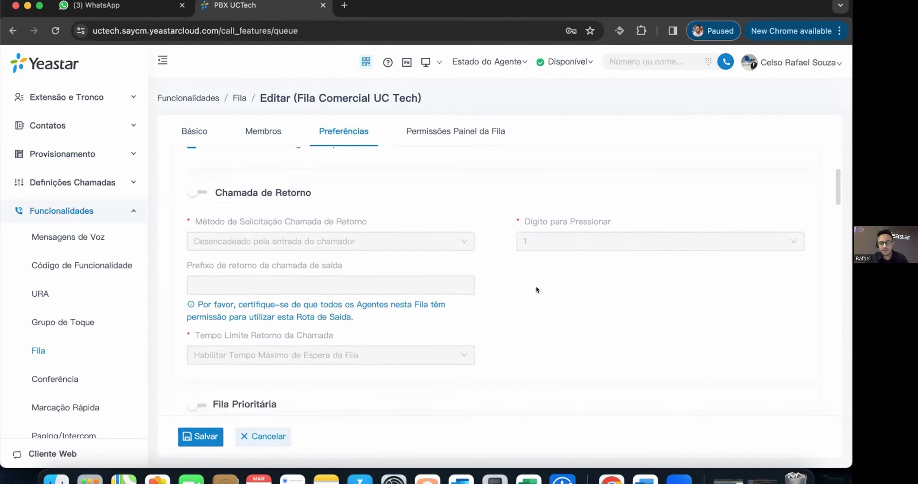
pyautogui.scroll(2, 542, 287)
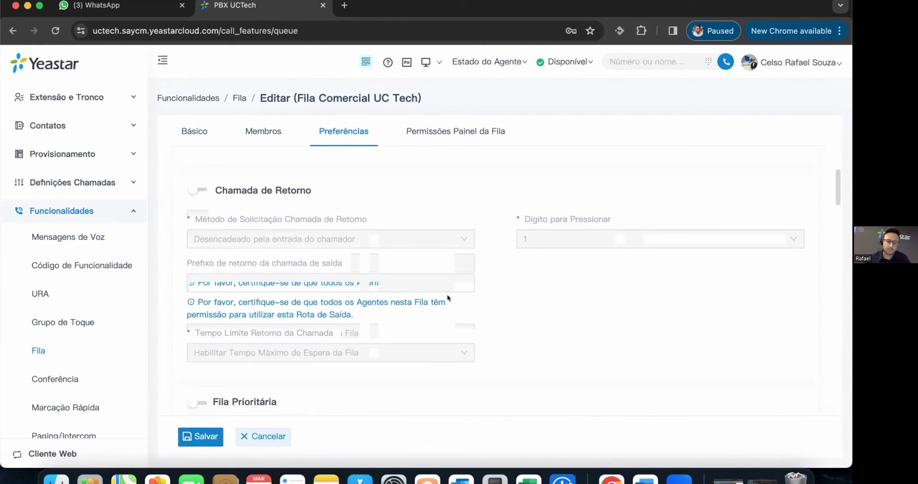
pyautogui.scroll(-4, 478, 296)
pyautogui.scroll(-3, 478, 297)
pyautogui.scroll(3, 241, 265)
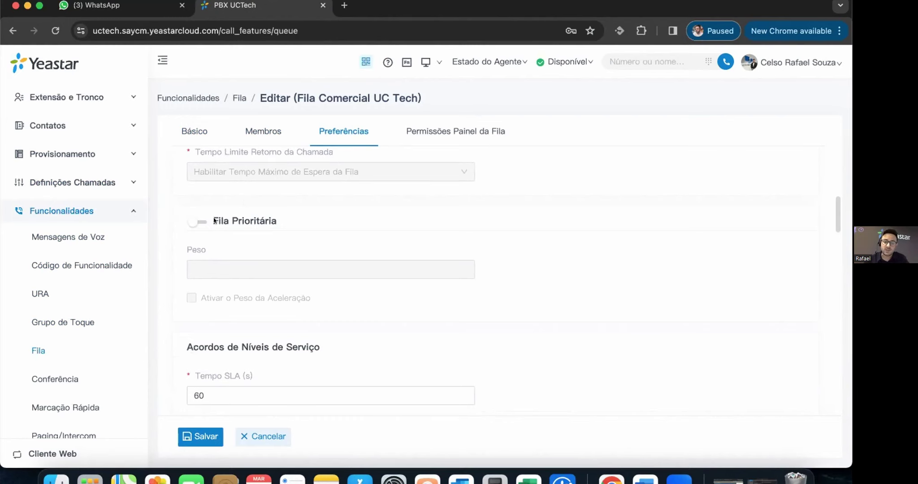
# - Briefly enable priority queueing with acceleration weight 30, then switch both back off
pyautogui.click(191, 221)
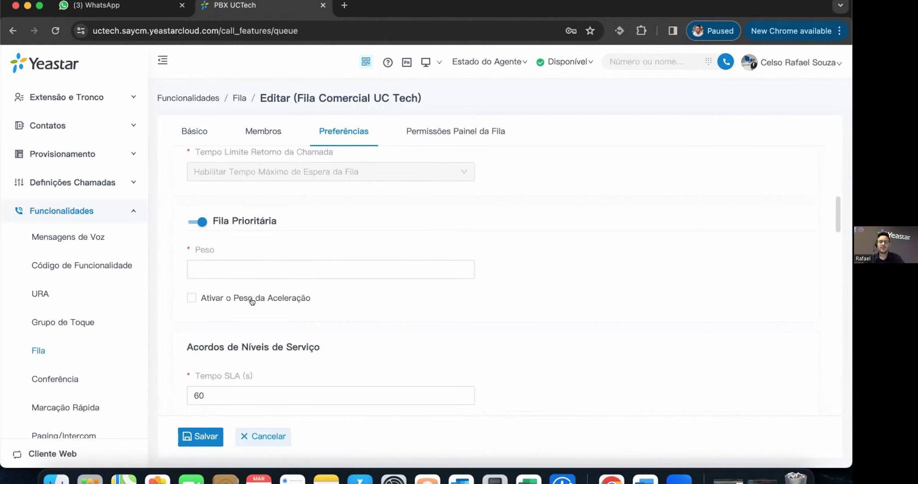
pyautogui.moveTo(254, 299); pyautogui.dragTo(260, 299)
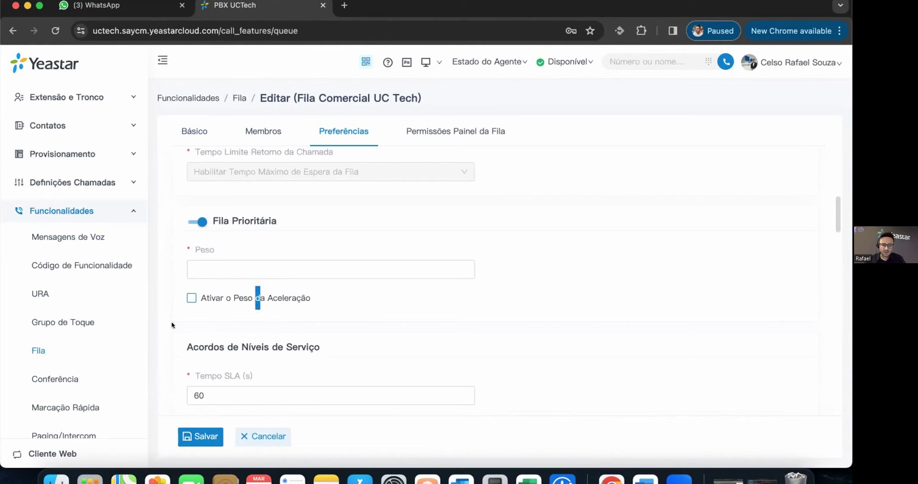
pyautogui.click(191, 298)
pyautogui.click(206, 334)
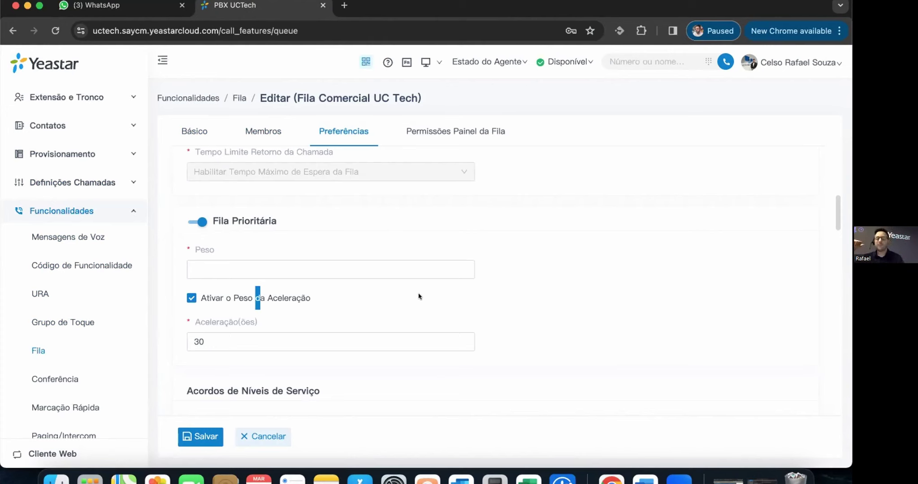
pyautogui.click(440, 290)
pyautogui.click(189, 295)
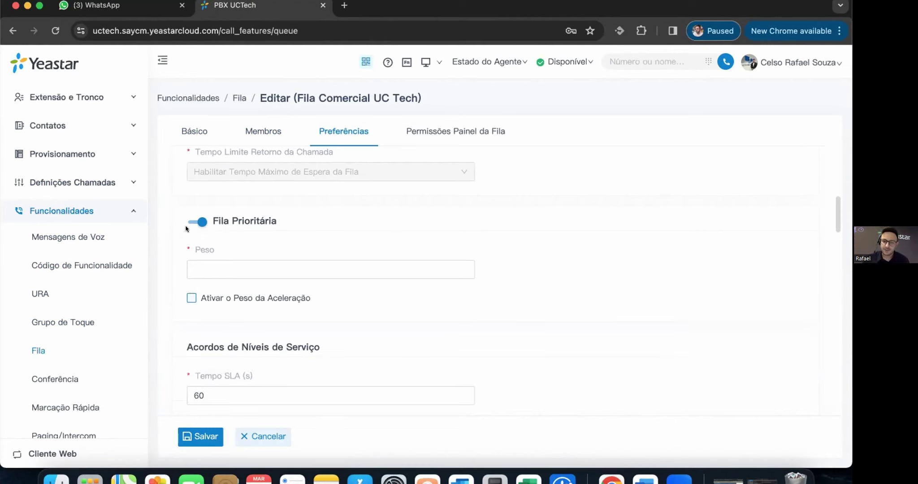
pyautogui.click(197, 221)
pyautogui.scroll(-3, 313, 273)
pyautogui.scroll(-5, 443, 277)
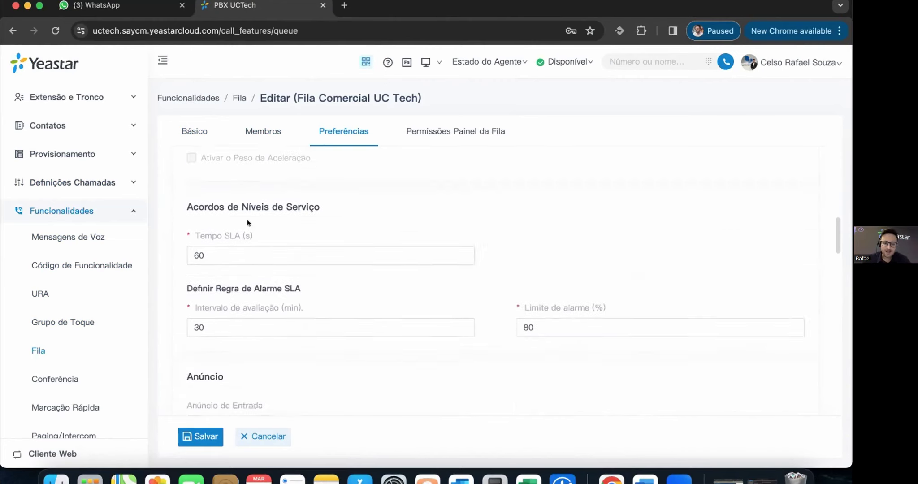
pyautogui.click(623, 276)
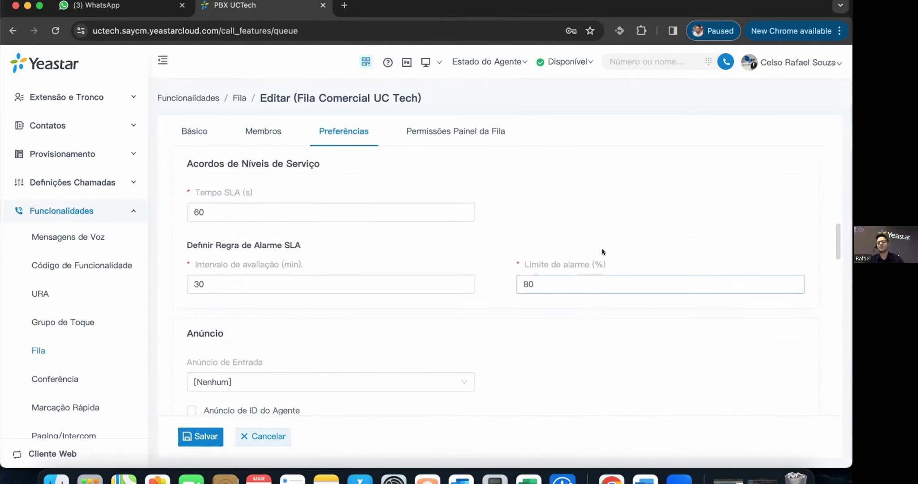
pyautogui.moveTo(599, 263)
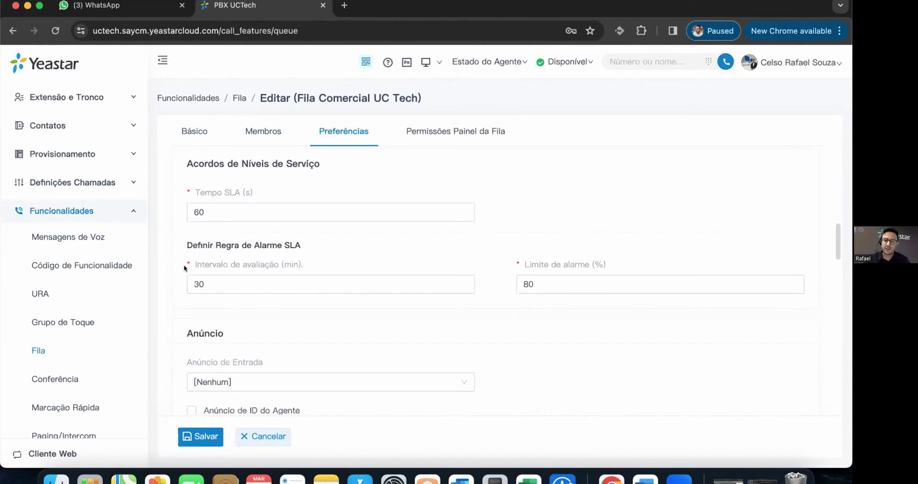
pyautogui.scroll(-2, 488, 278)
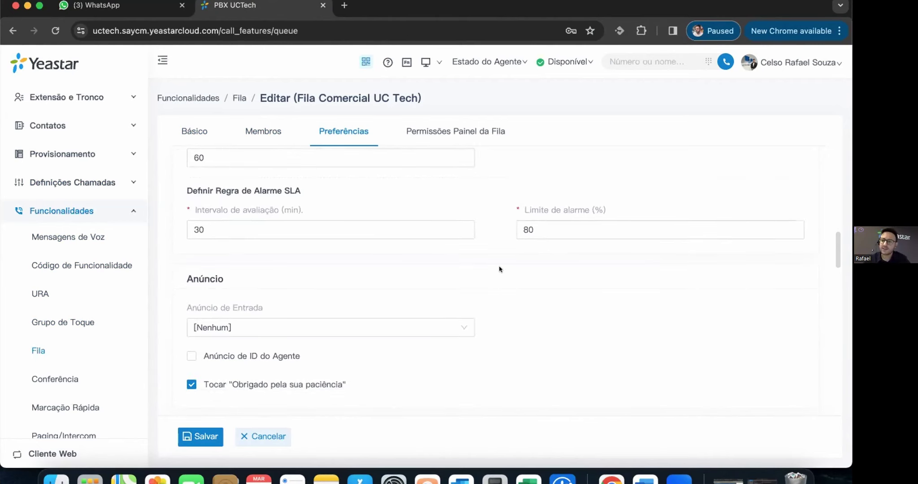
pyautogui.scroll(-5, 518, 262)
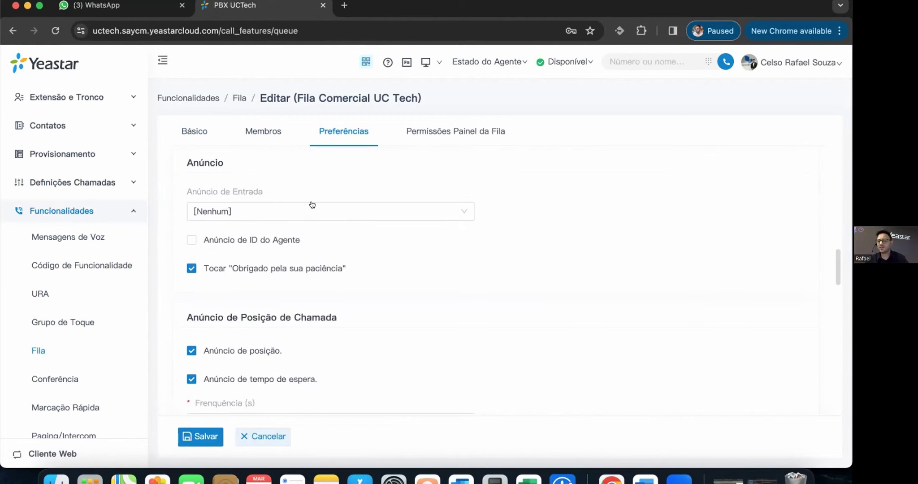
pyautogui.scroll(-1, 448, 276)
pyautogui.scroll(-2, 479, 285)
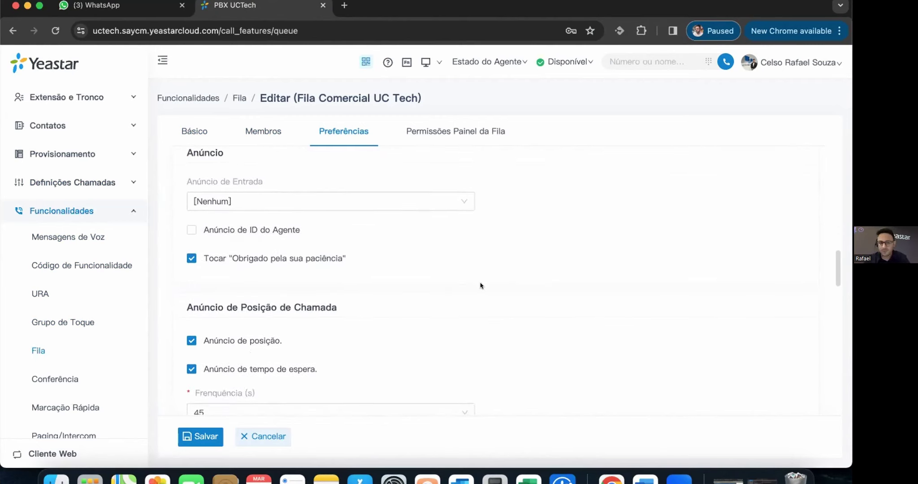
pyautogui.scroll(-2, 480, 287)
pyautogui.scroll(-2, 282, 273)
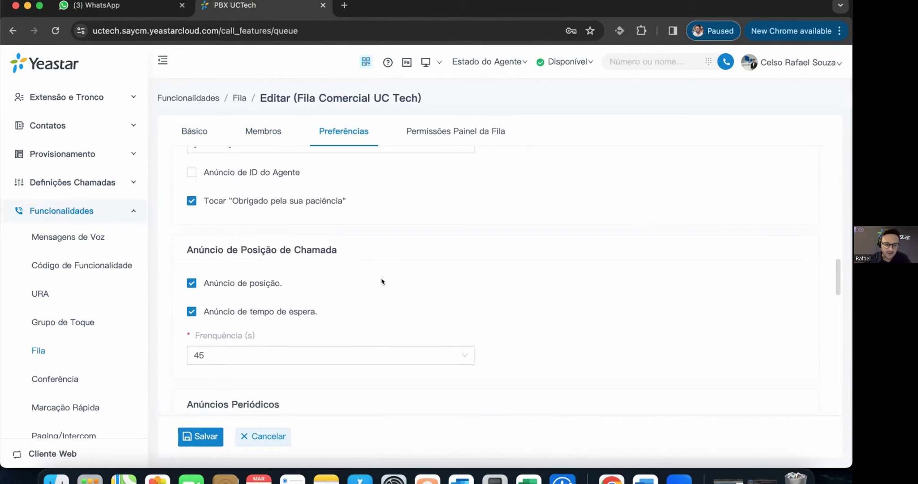
pyautogui.scroll(-5, 358, 271)
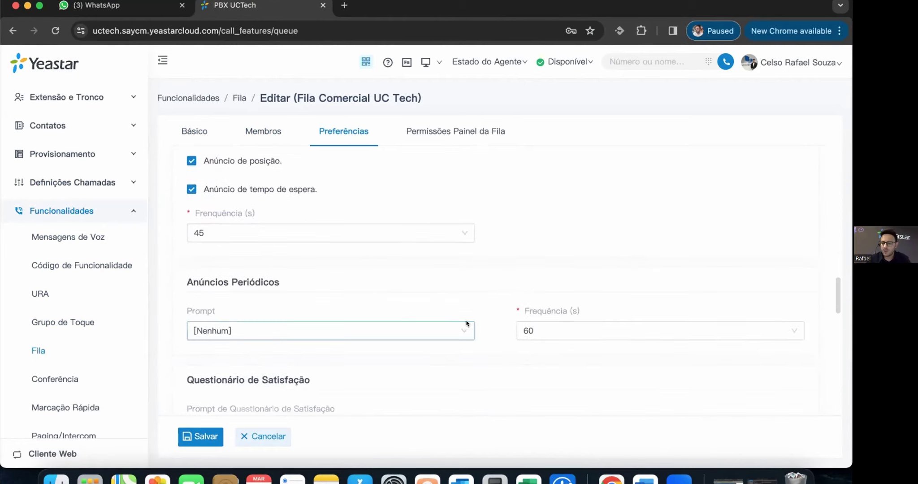
pyautogui.scroll(-8, 359, 333)
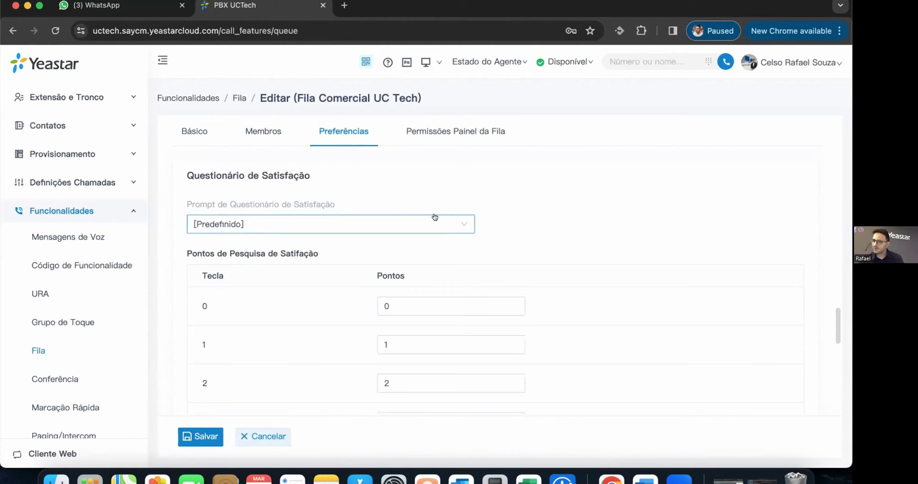
pyautogui.scroll(-6, 515, 241)
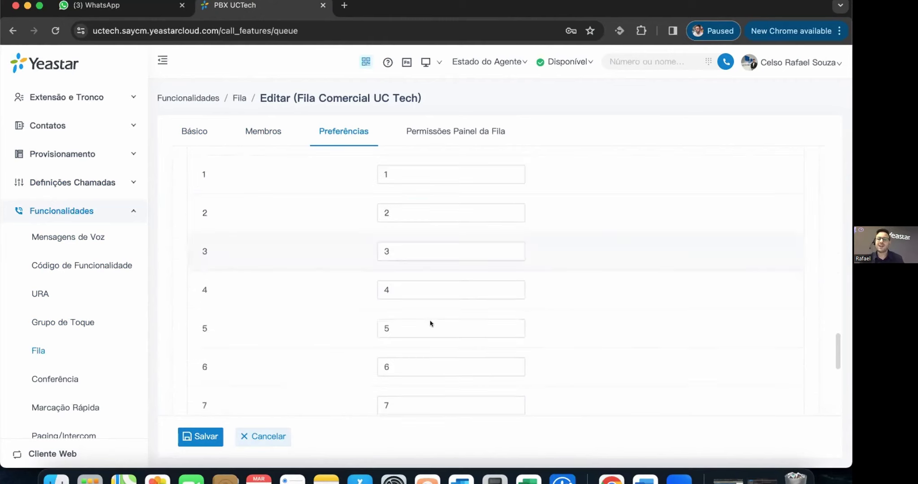
pyautogui.scroll(-4, 515, 296)
pyautogui.scroll(1, 531, 250)
pyautogui.scroll(-8, 493, 260)
pyautogui.scroll(-5, 496, 269)
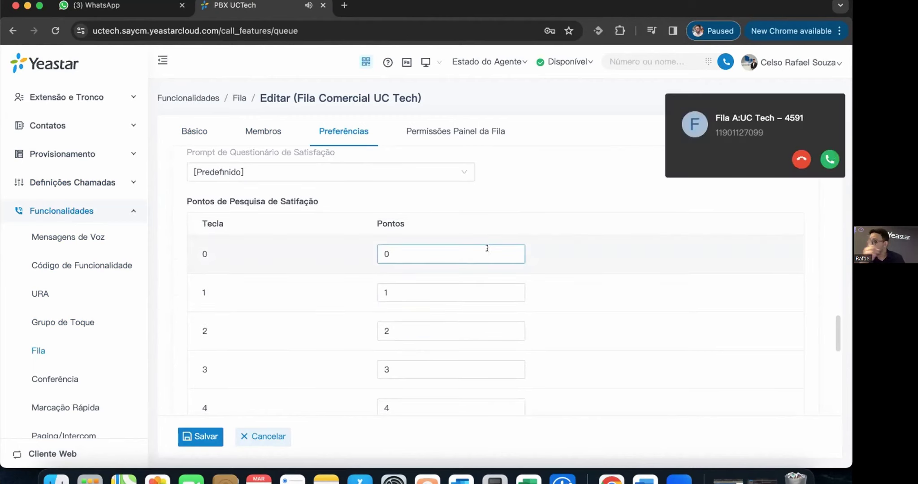
pyautogui.click(492, 292)
pyautogui.click(496, 231)
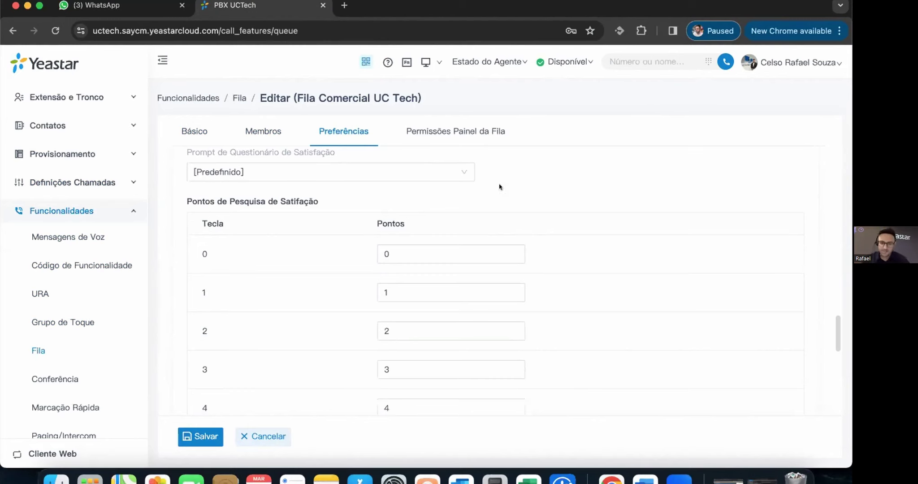
# - Set event key Tecla 5 with an Extensão destination, then show the queue panel permissions
pyautogui.scroll(-10, 517, 259)
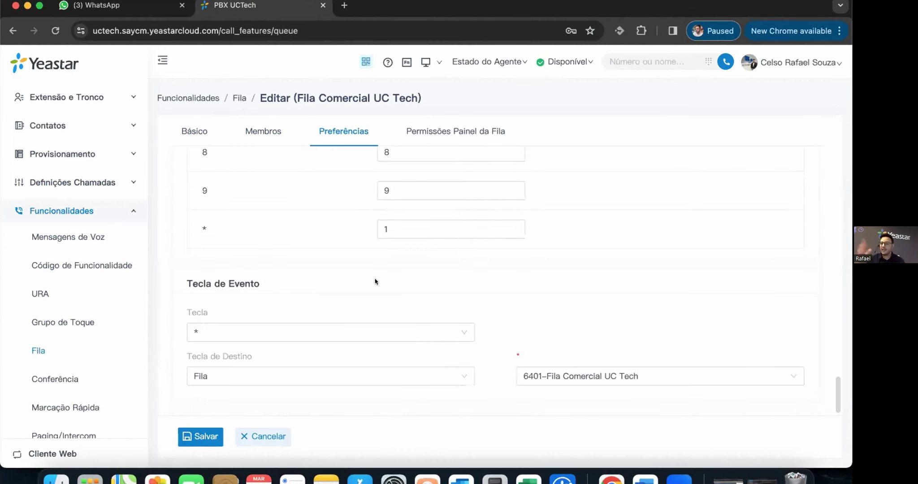
pyautogui.click(423, 328)
pyautogui.click(219, 216)
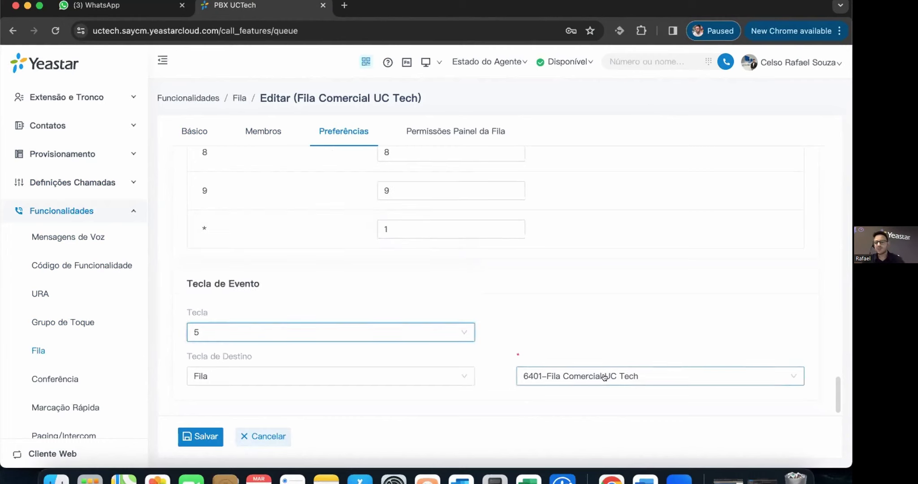
pyautogui.click(604, 376)
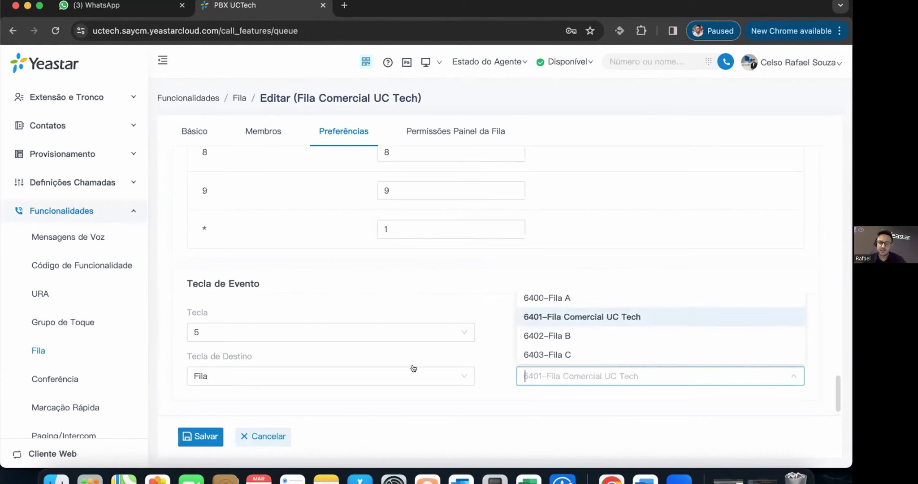
pyautogui.click(211, 376)
pyautogui.click(243, 261)
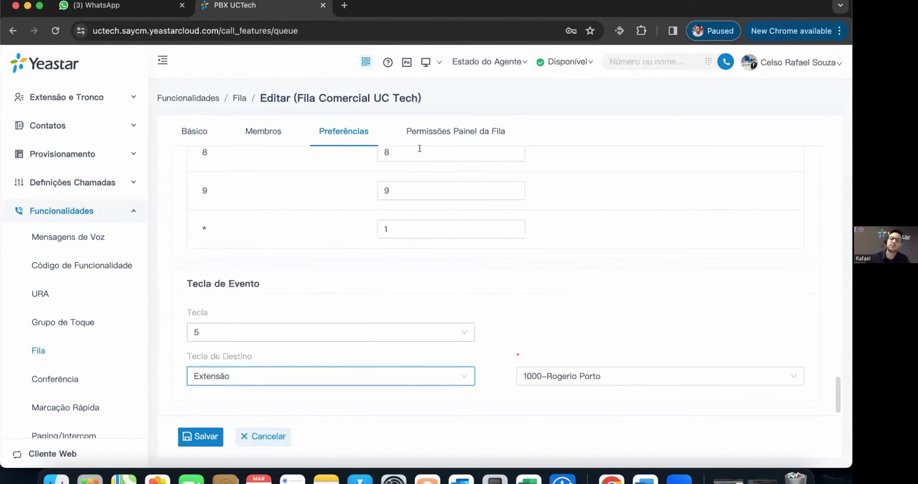
pyautogui.click(444, 137)
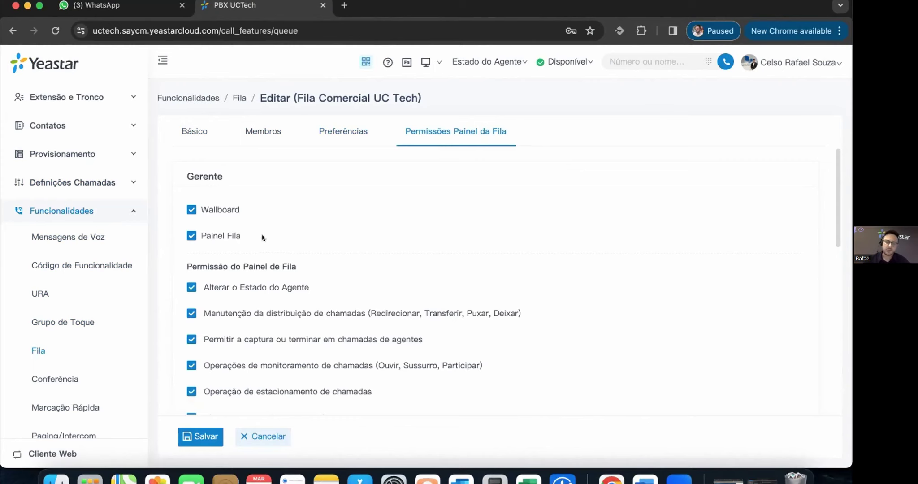
# - Scroll through the manager's queue panel permissions
pyautogui.scroll(-2, 288, 232)
pyautogui.scroll(-3, 288, 232)
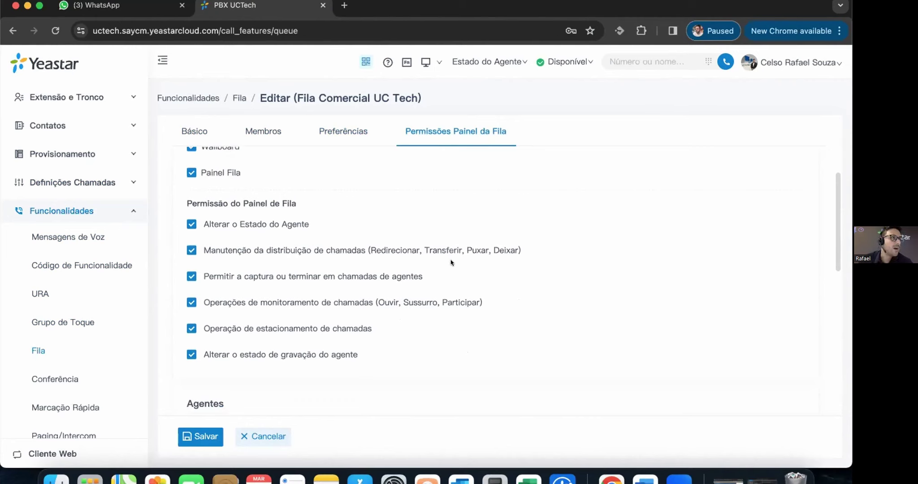
pyautogui.scroll(-1, 510, 269)
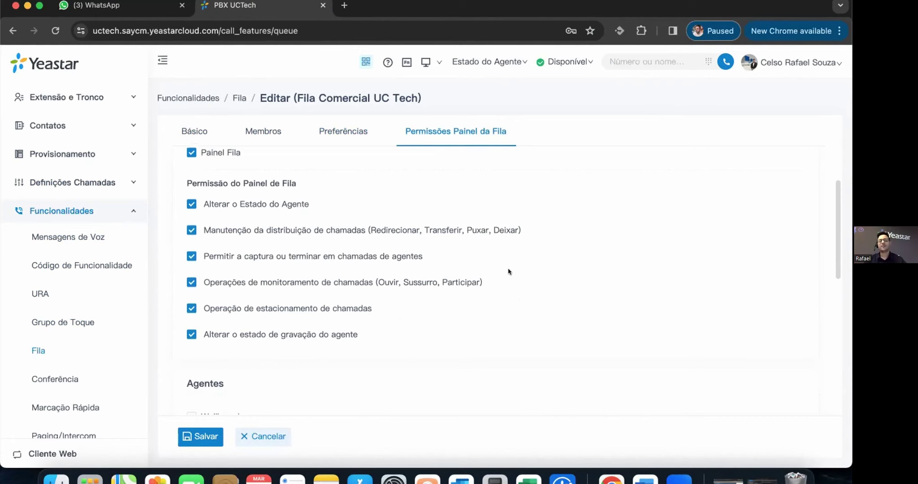
pyautogui.scroll(-10, 511, 276)
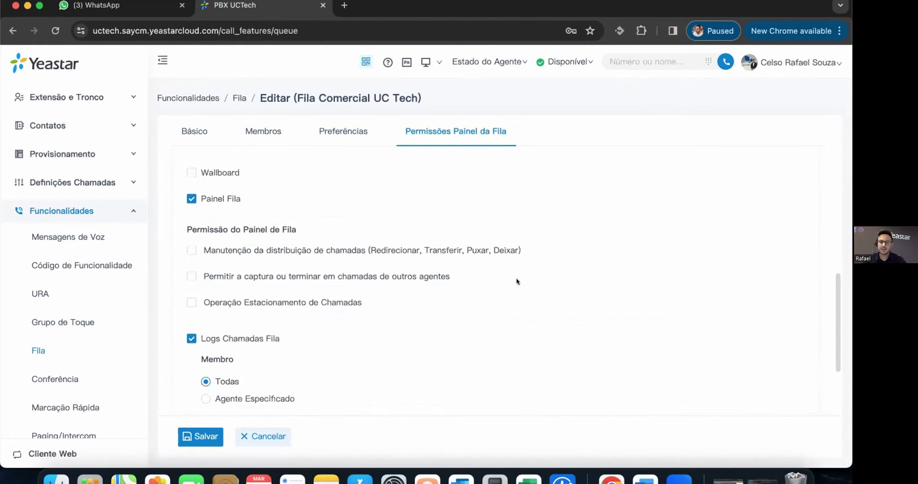
pyautogui.scroll(2, 517, 285)
pyautogui.scroll(-6, 395, 244)
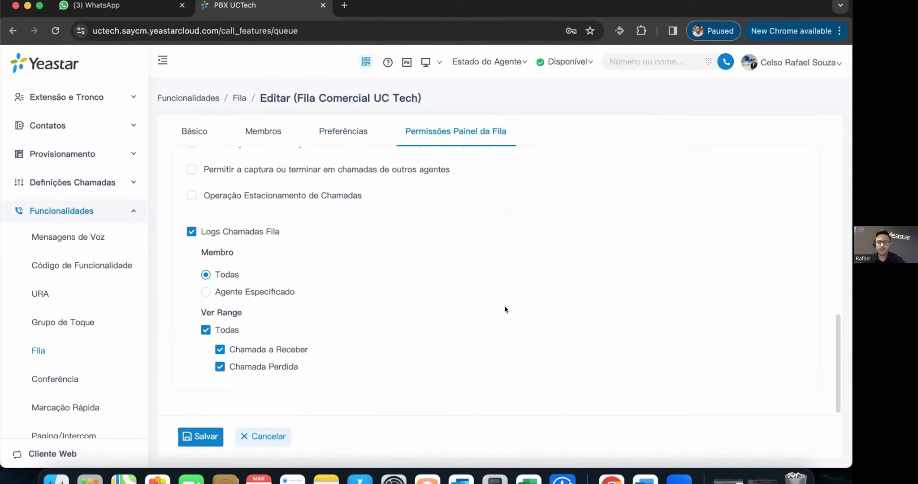
pyautogui.scroll(10, 393, 242)
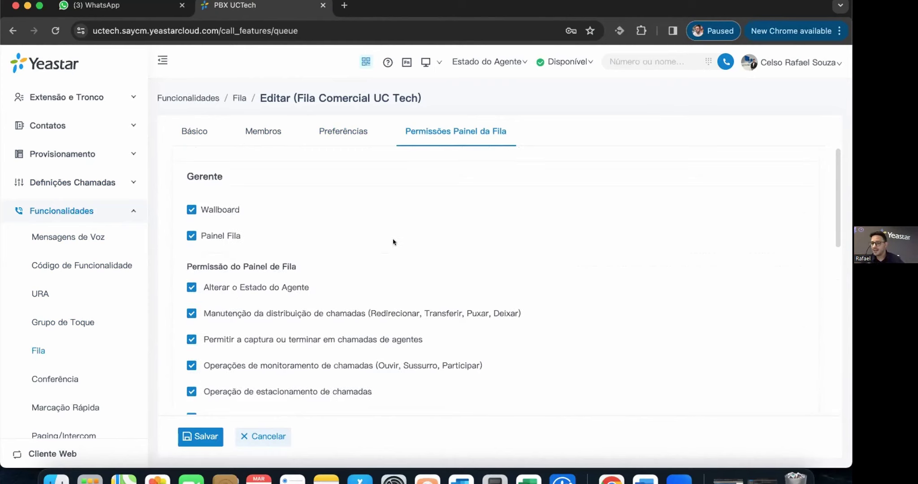
# - Return to the queue's Básico tab, then open the Conferência list
pyautogui.click(195, 130)
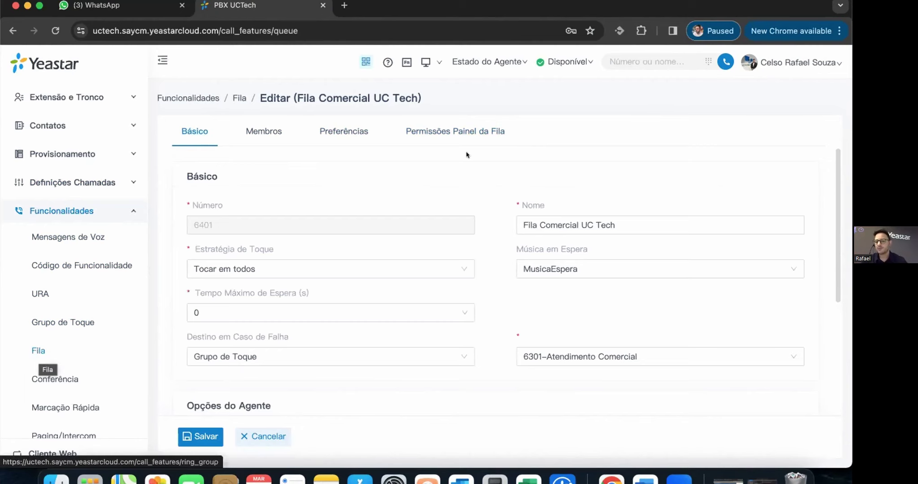
pyautogui.scroll(-5, 360, 308)
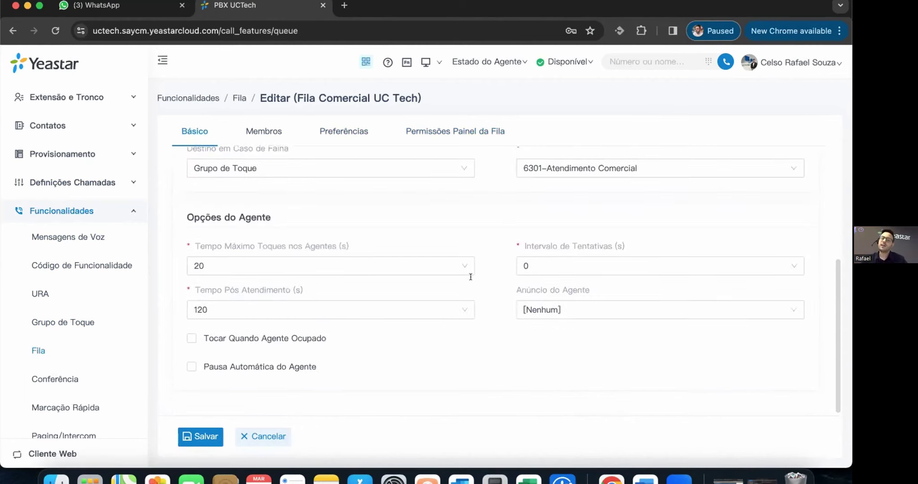
pyautogui.scroll(5, 489, 306)
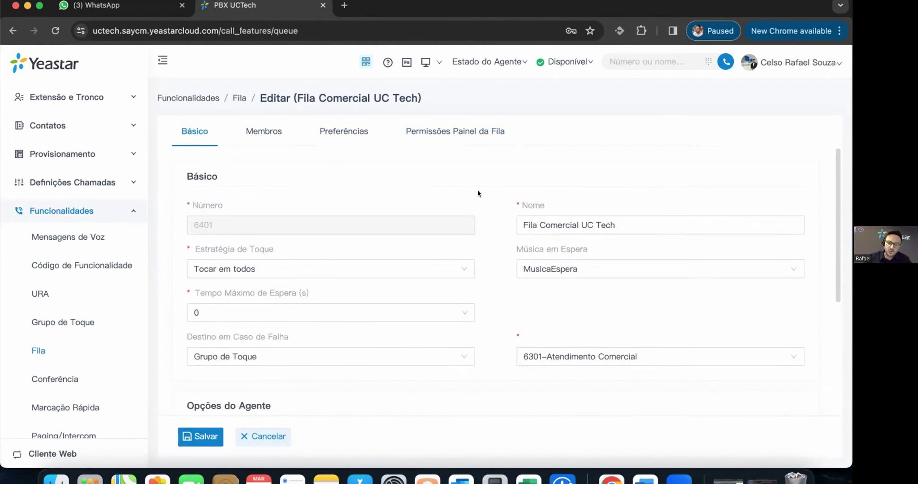
pyautogui.click(56, 381)
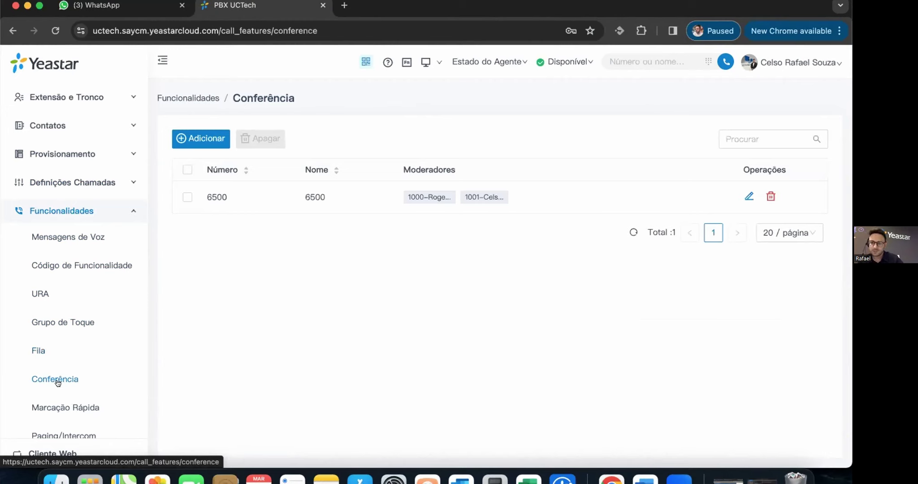
# - Inspect conference 6500's settings and Moderadores list, then go to the Marcação Rápida speed dials
pyautogui.click(318, 201)
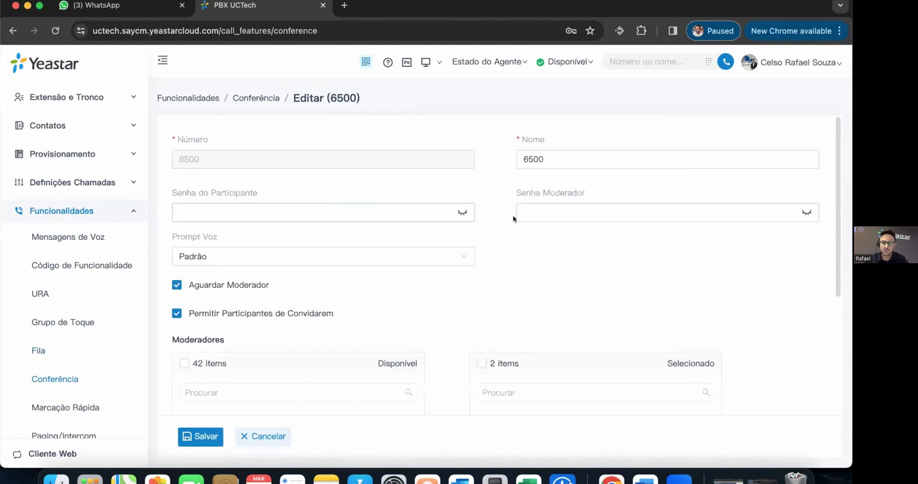
pyautogui.scroll(-4, 326, 220)
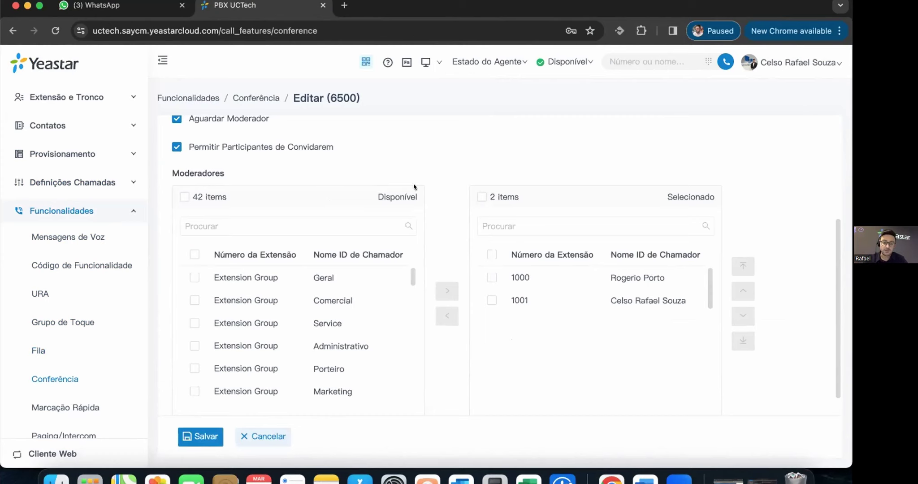
pyautogui.scroll(-1, 228, 172)
pyautogui.scroll(1, 345, 147)
pyautogui.scroll(-1, 461, 269)
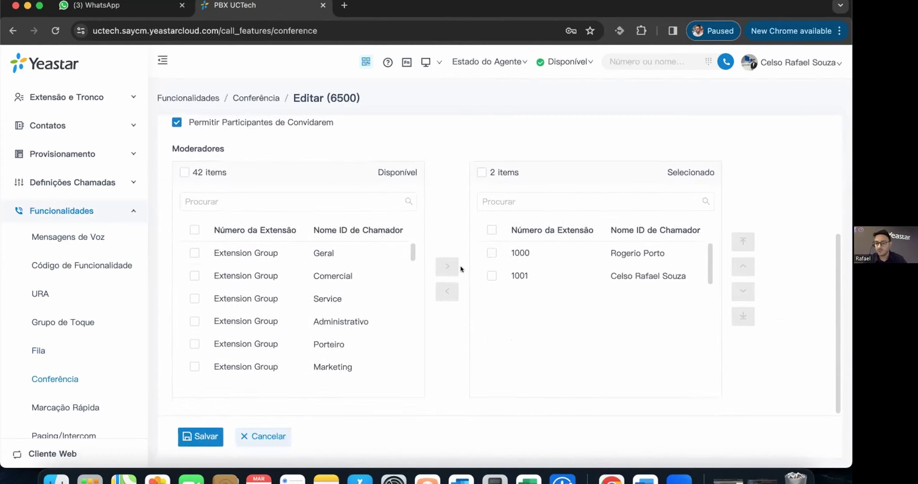
pyautogui.scroll(5, 430, 256)
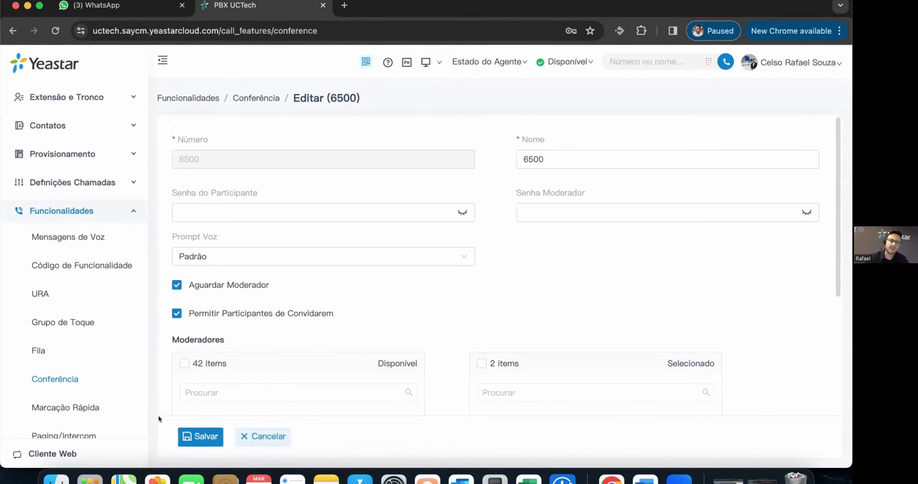
pyautogui.click(74, 411)
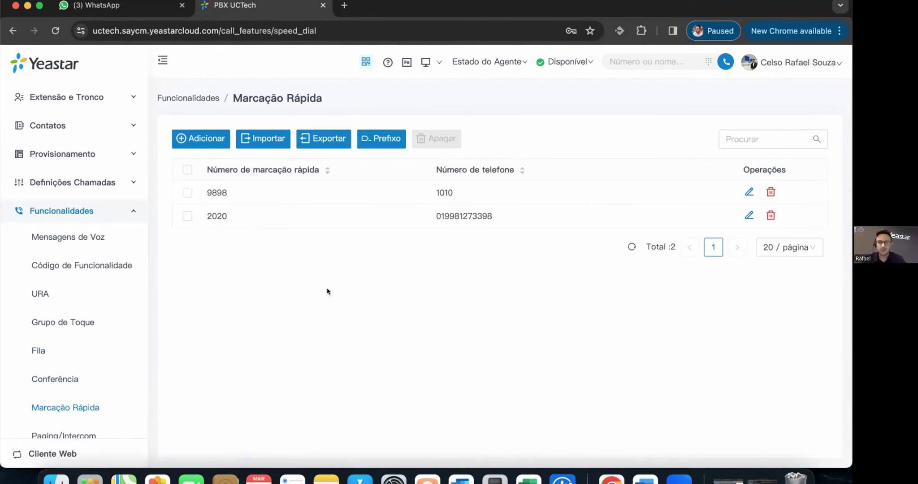
pyautogui.click(373, 212)
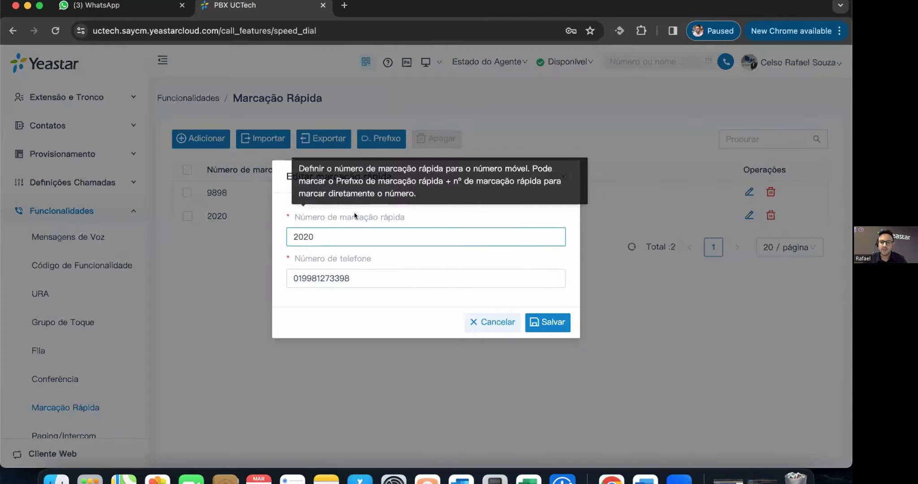
pyautogui.click(347, 259)
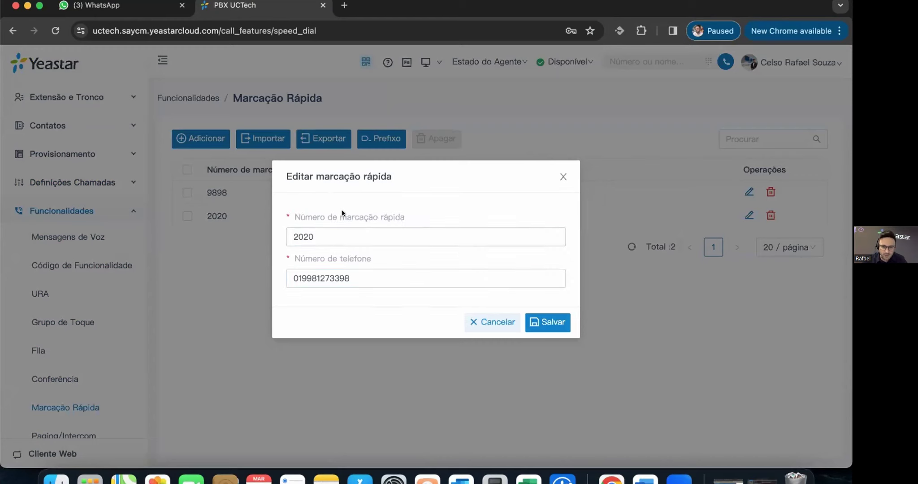
pyautogui.click(343, 214)
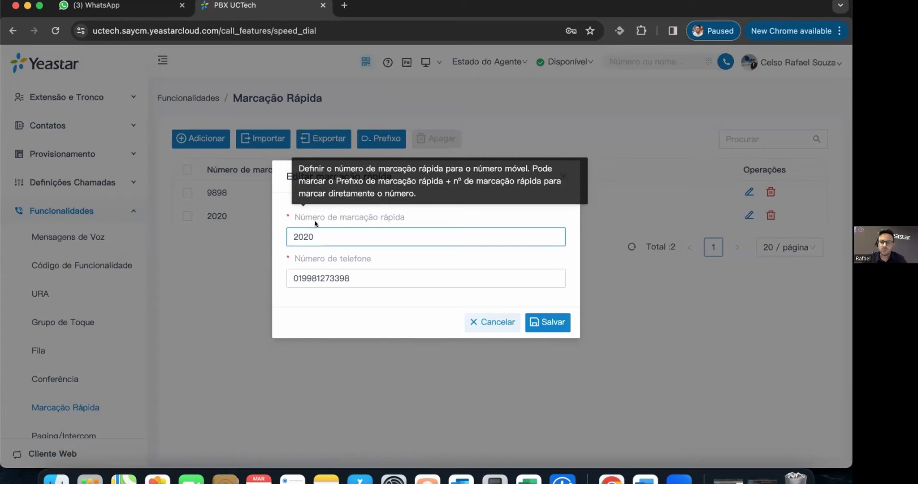
pyautogui.click(327, 221)
pyautogui.click(328, 220)
pyautogui.moveTo(362, 278); pyautogui.dragTo(287, 279)
pyautogui.click(478, 324)
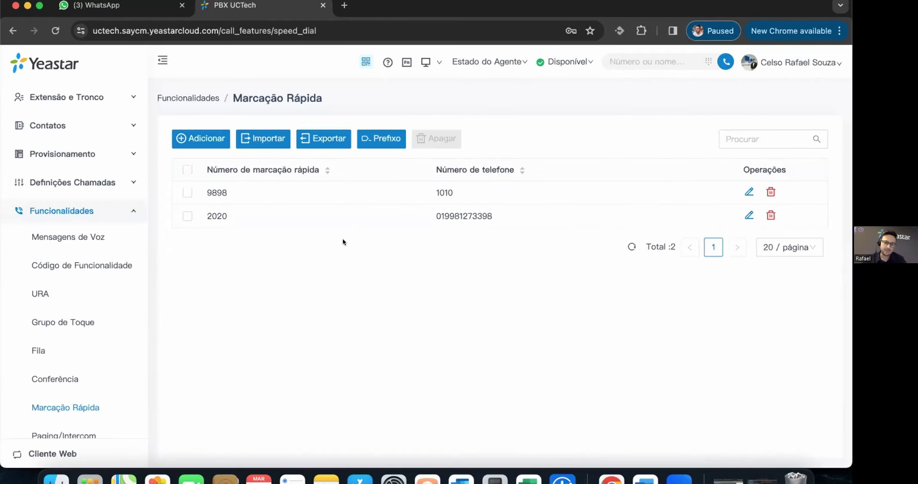
pyautogui.scroll(-3, 59, 373)
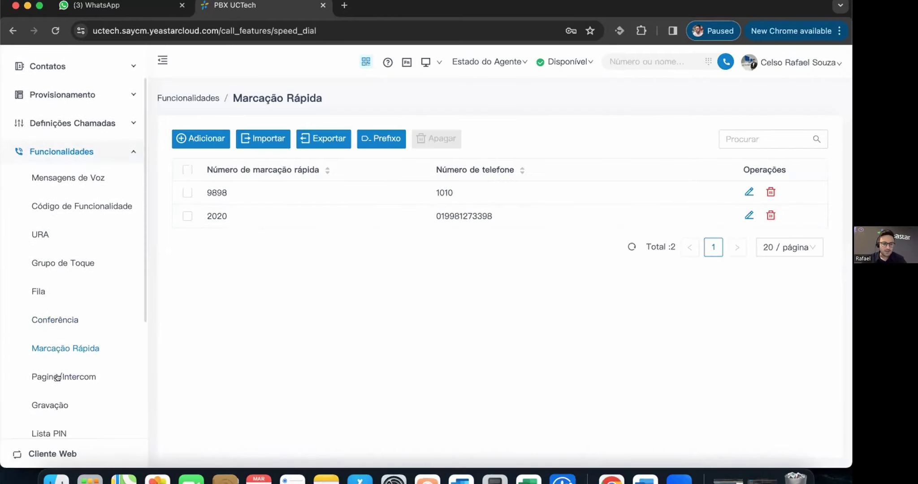
# - Show the Paging/Intercom page and its 'Paging/Intercom agendados' scheduled list
pyautogui.click(58, 373)
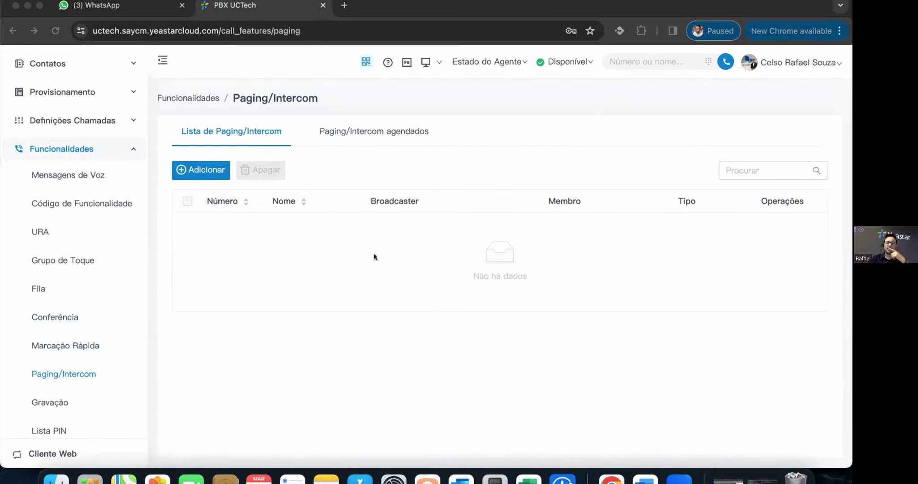
pyautogui.click(236, 219)
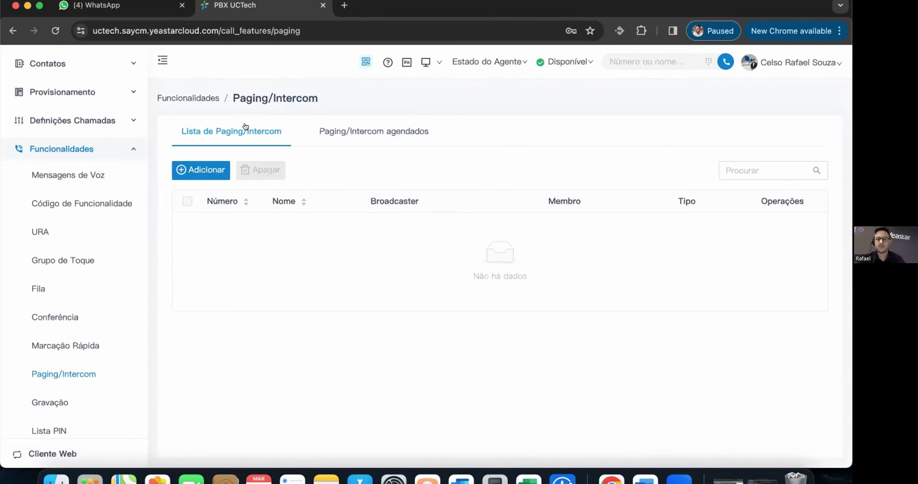
pyautogui.click(344, 132)
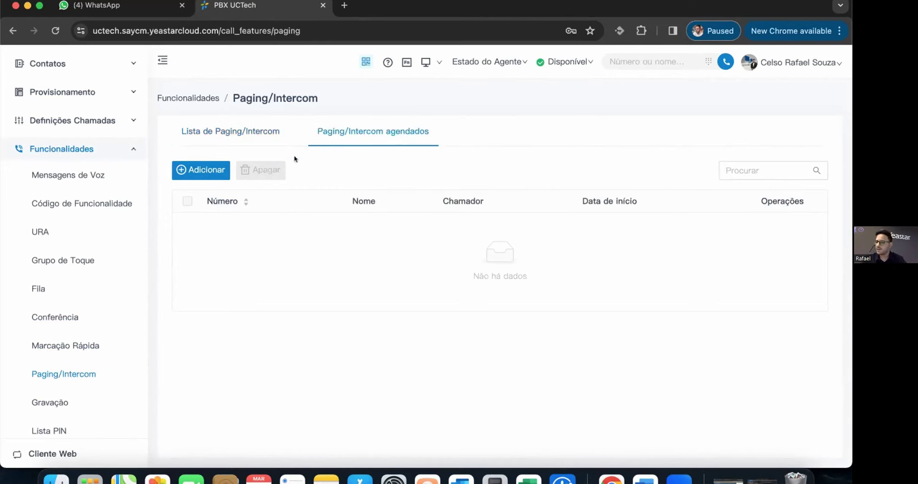
# - Look over the new scheduled paging/intercom form, then close it without adding anything
pyautogui.click(197, 170)
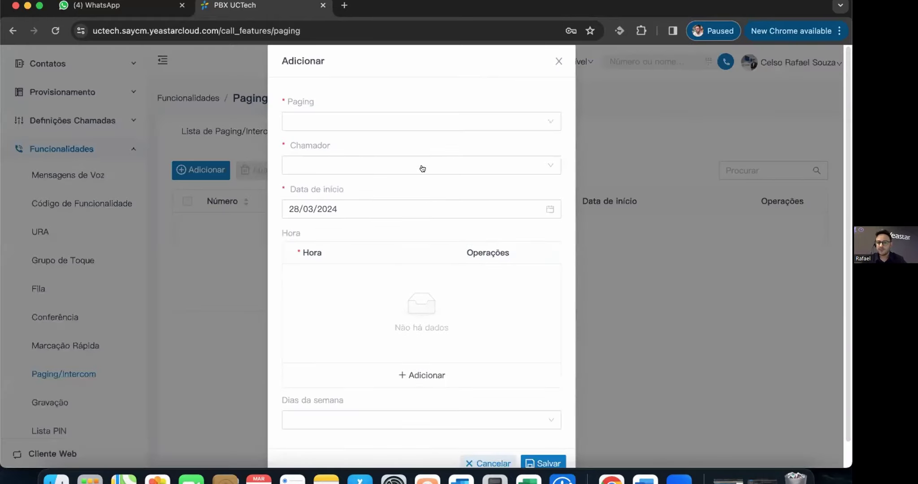
pyautogui.scroll(-2, 475, 267)
pyautogui.scroll(2, 484, 270)
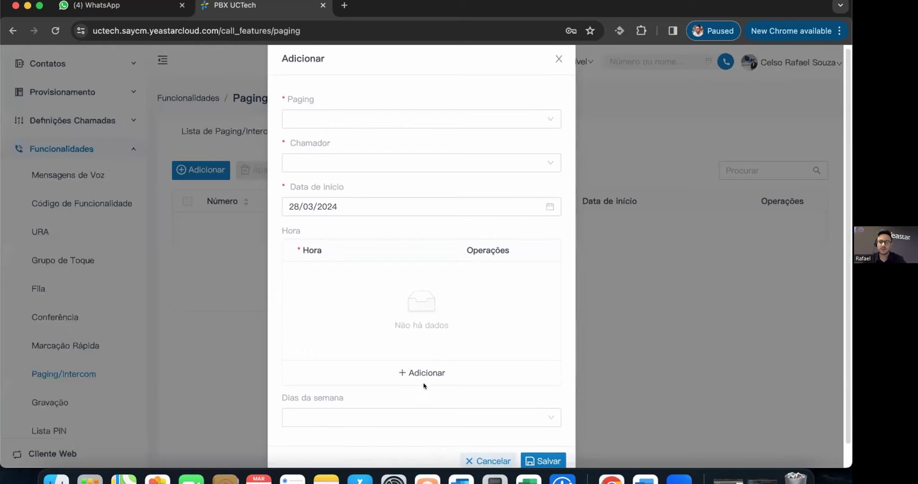
pyautogui.click(557, 60)
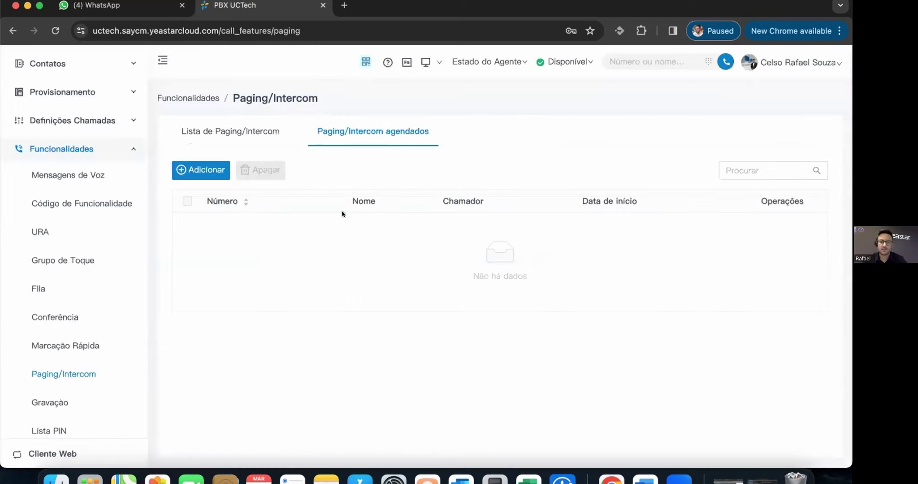
pyautogui.scroll(-5, 49, 215)
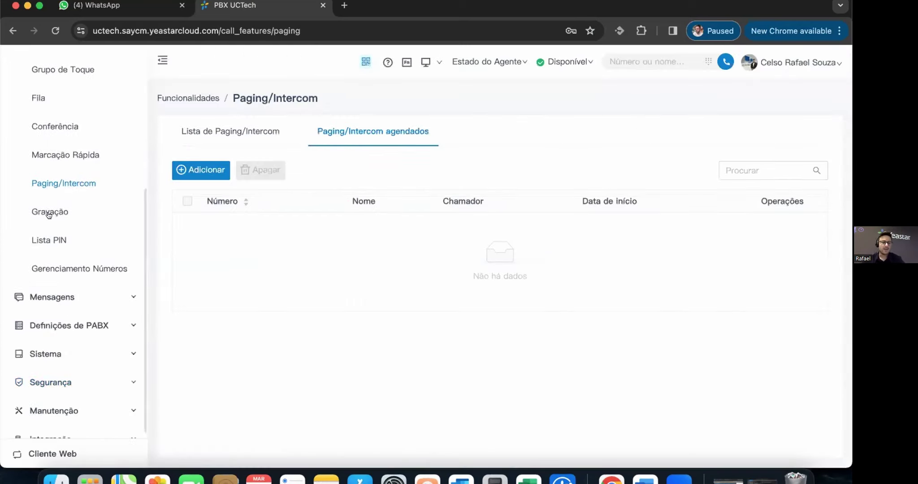
# - Open Gravação, keep Prompt Chamada Interna at [Nenhum], and review recorded trunks down to Grava Extensões
pyautogui.click(50, 207)
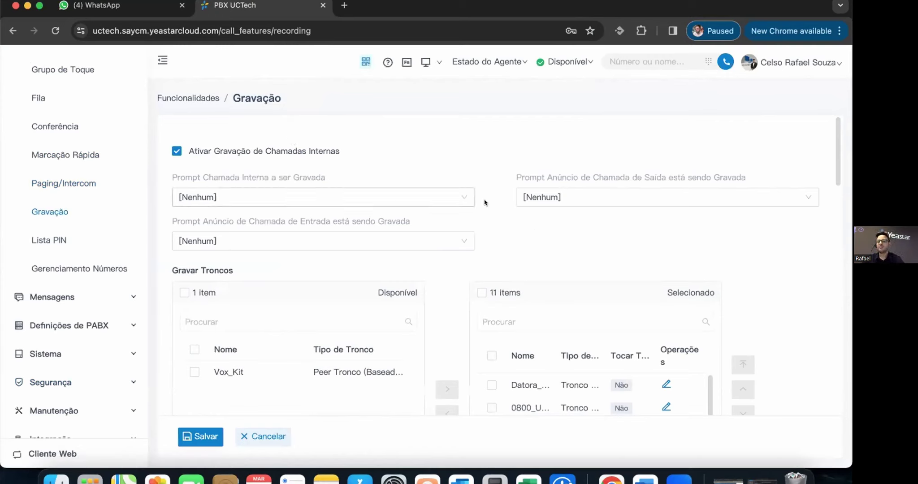
pyautogui.click(234, 195)
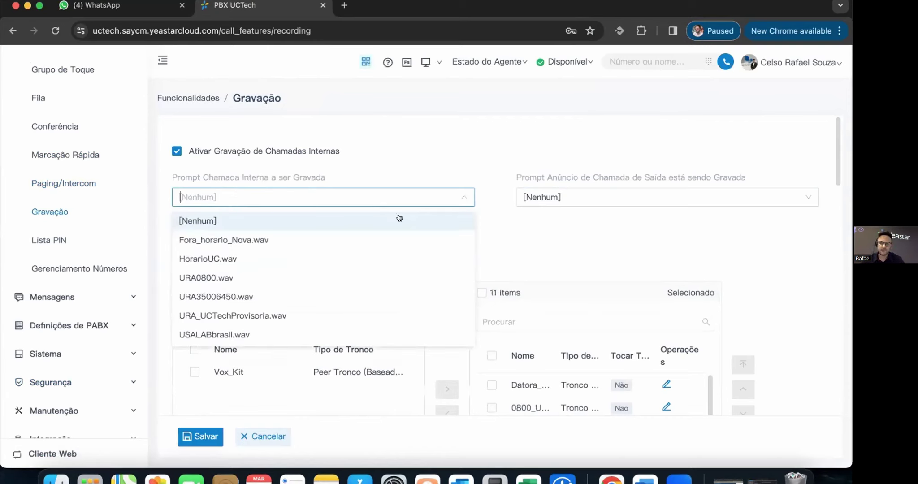
pyautogui.click(550, 214)
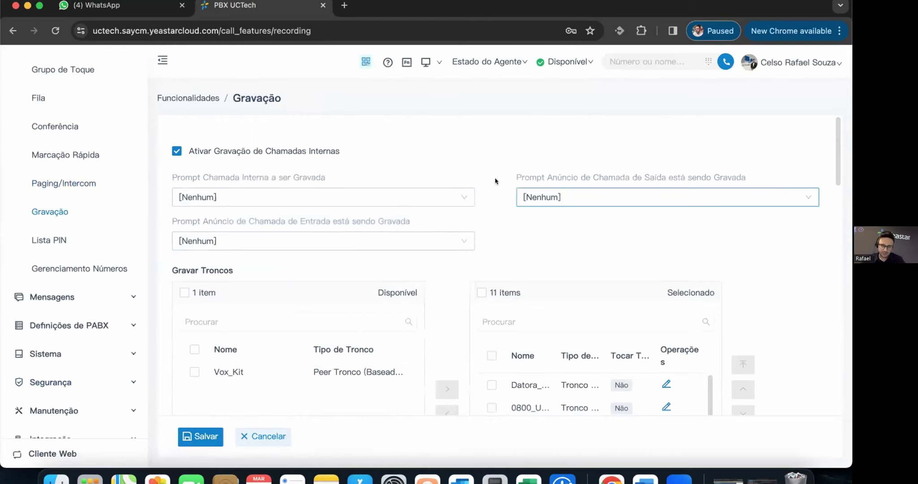
pyautogui.scroll(-4, 515, 188)
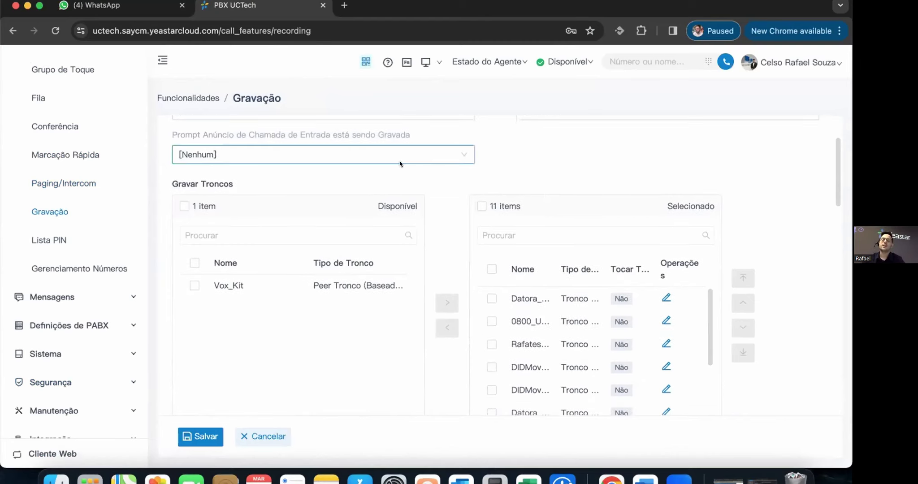
pyautogui.scroll(-1, 449, 165)
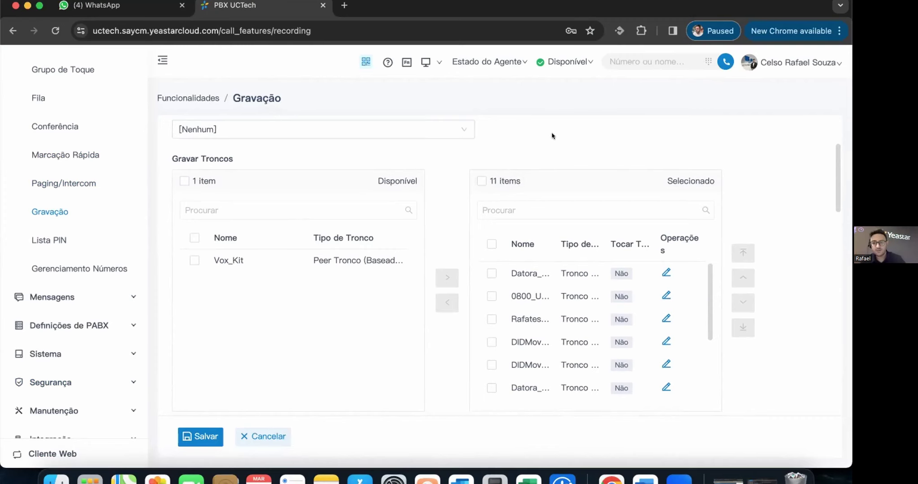
pyautogui.scroll(-1, 518, 140)
pyautogui.scroll(-6, 456, 208)
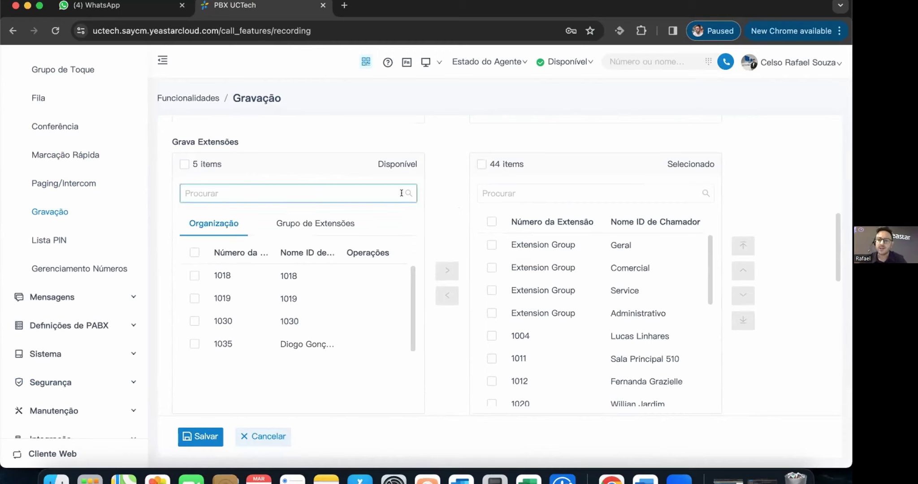
# - Add extension 1035 and queues 6402 and 6403 to the recorded lists
pyautogui.click(251, 341)
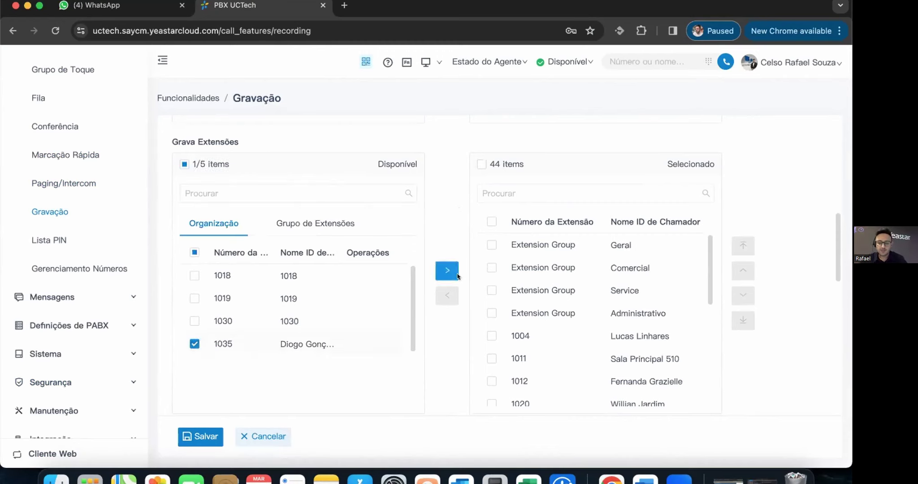
pyautogui.click(447, 271)
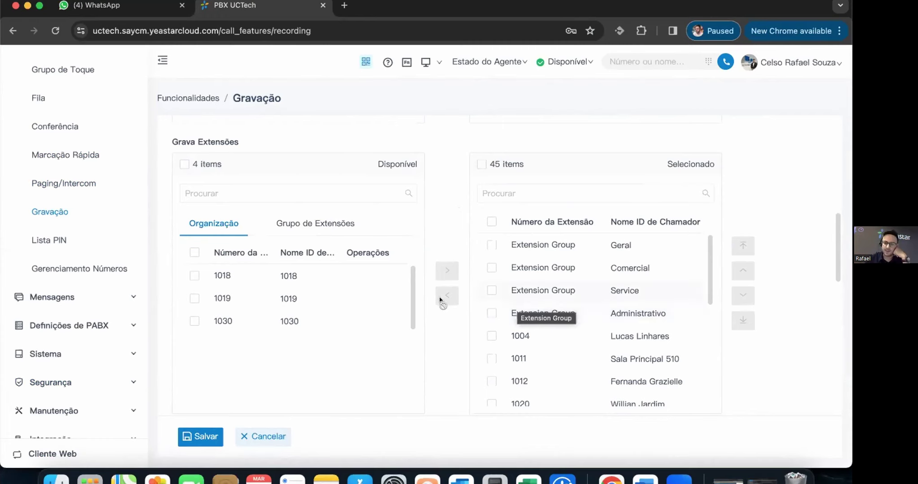
pyautogui.scroll(-3, 453, 299)
pyautogui.scroll(-5, 458, 299)
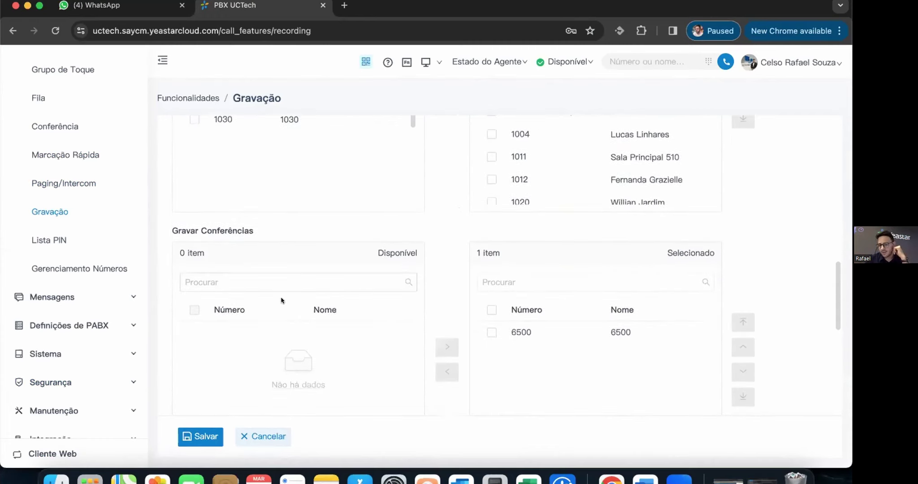
pyautogui.scroll(-2, 459, 288)
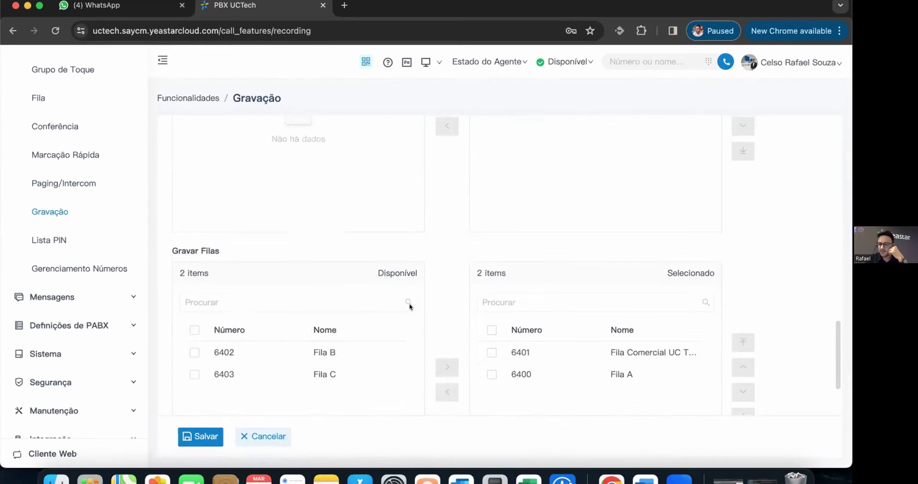
pyautogui.click(194, 341)
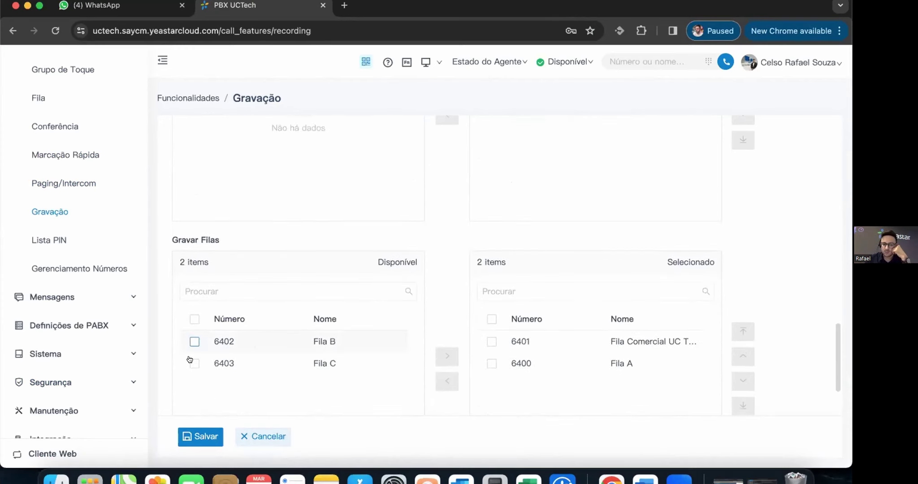
pyautogui.click(291, 362)
pyautogui.click(435, 356)
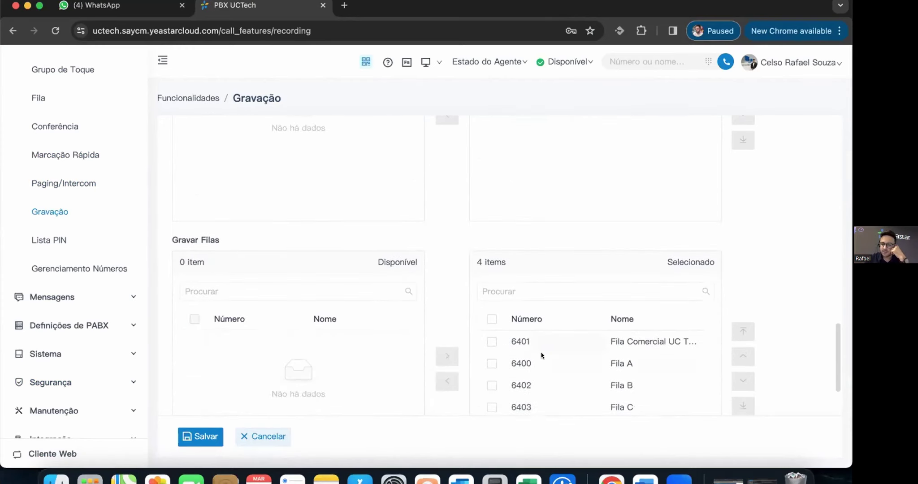
# - Save and apply the recording settings, then view the Lista PIN page
pyautogui.scroll(-2, 663, 343)
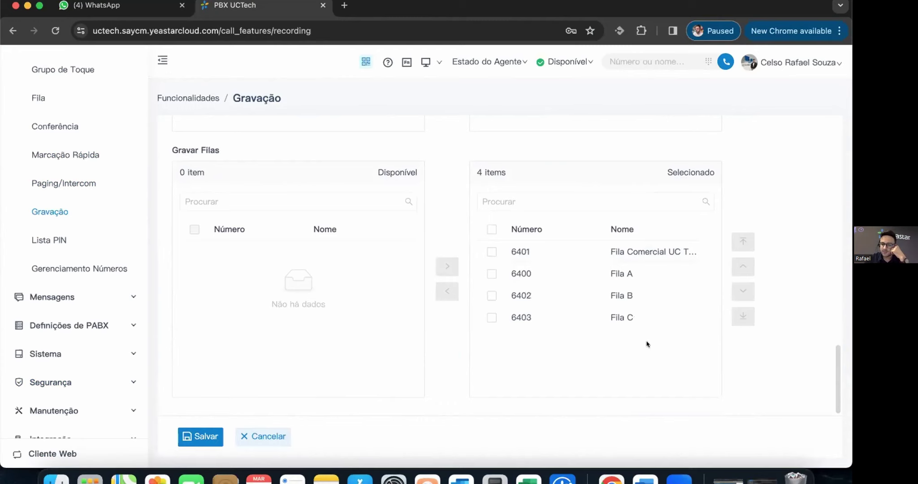
pyautogui.click(202, 436)
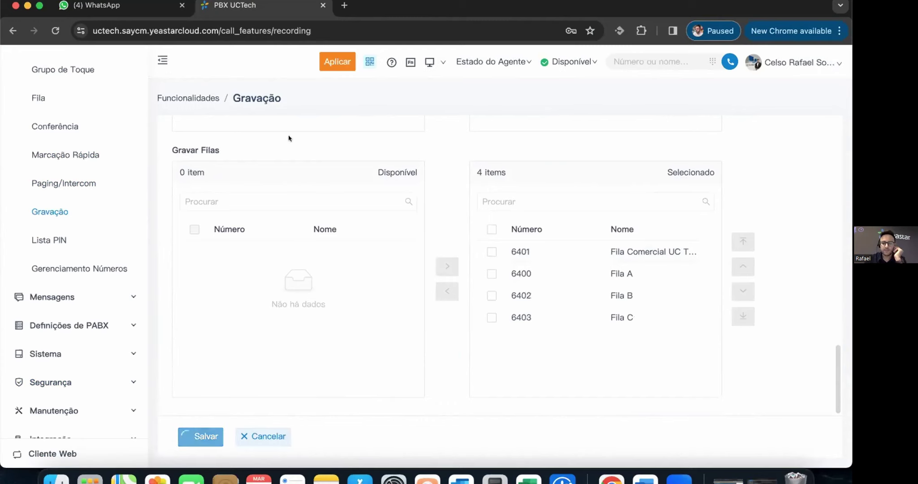
pyautogui.click(336, 62)
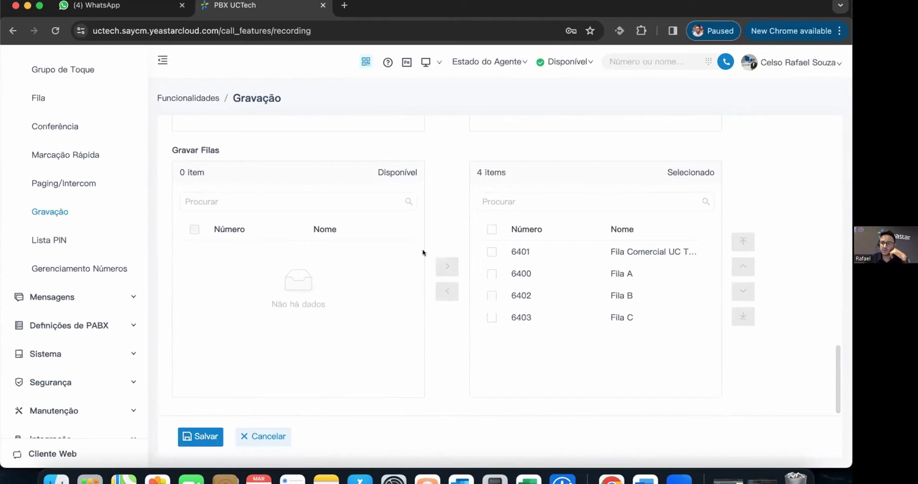
pyautogui.click(57, 241)
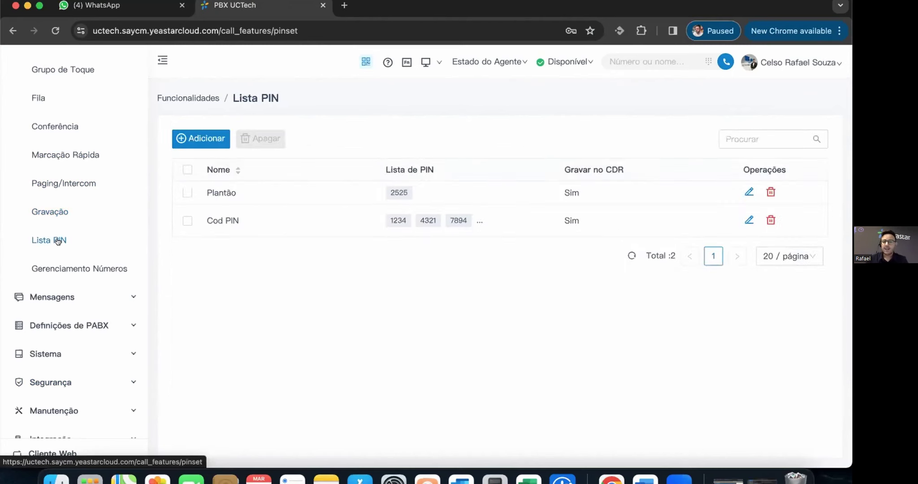
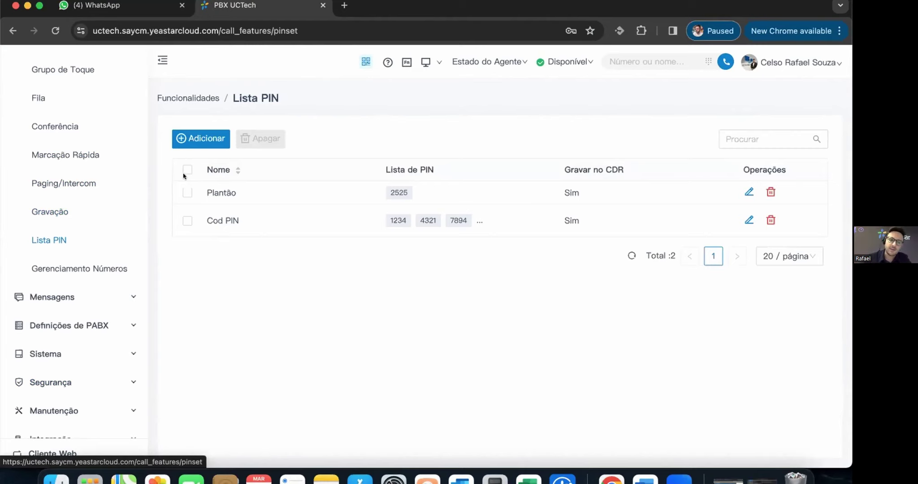
# - Open the Plantão PIN set in Lista PIN and cancel without saving
pyautogui.doubleClick(361, 202)
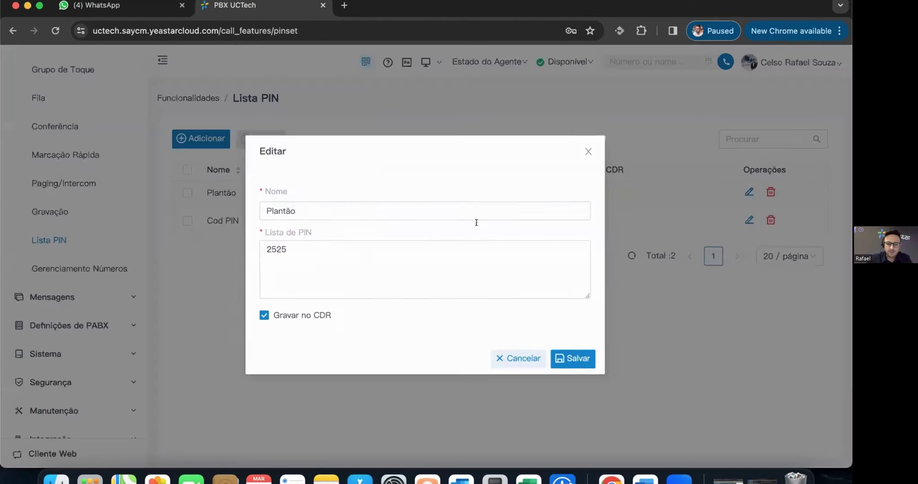
pyautogui.click(317, 267)
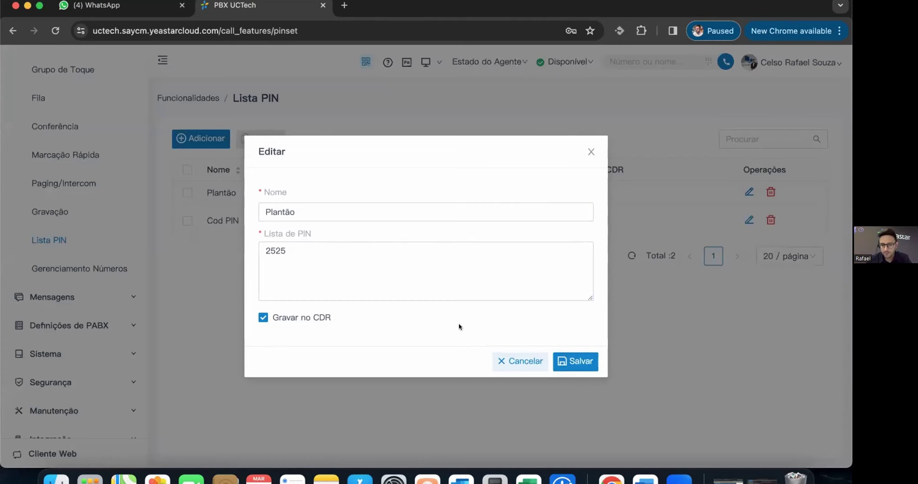
pyautogui.click(504, 363)
# - Review the Chamadas Indevidas blocked numbers, then go to Mensagens > Canal de Mensagens
pyautogui.click(90, 269)
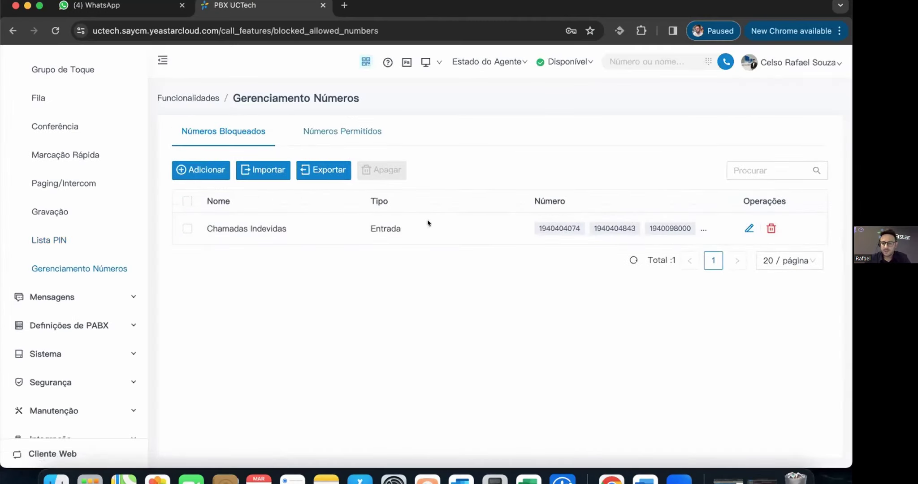
pyautogui.click(433, 231)
pyautogui.scroll(-3, 406, 260)
pyautogui.click(586, 142)
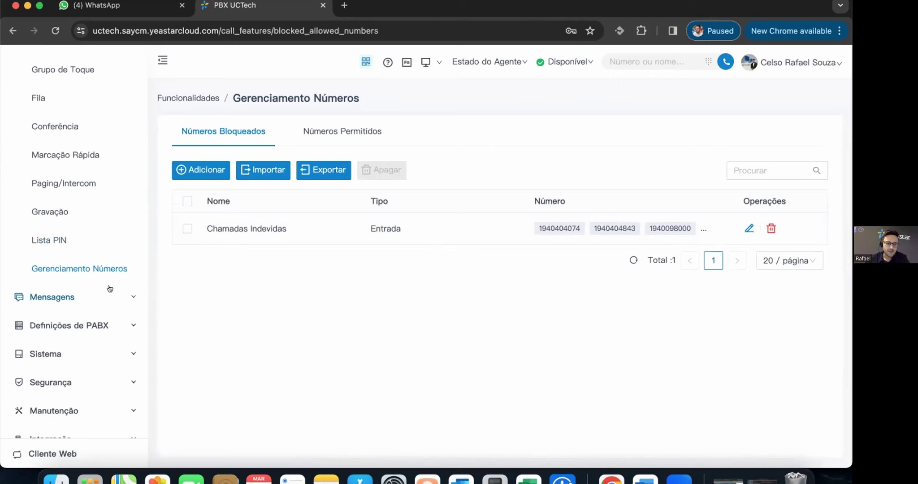
pyautogui.click(108, 288)
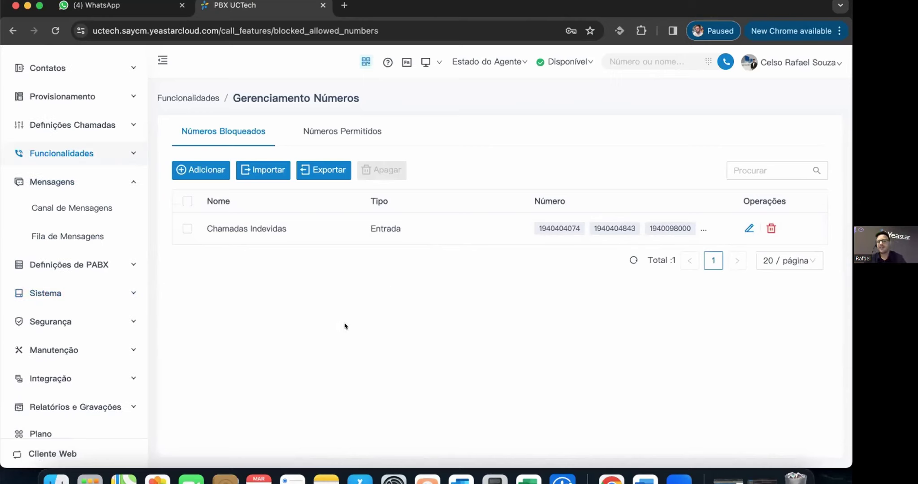
pyautogui.click(74, 206)
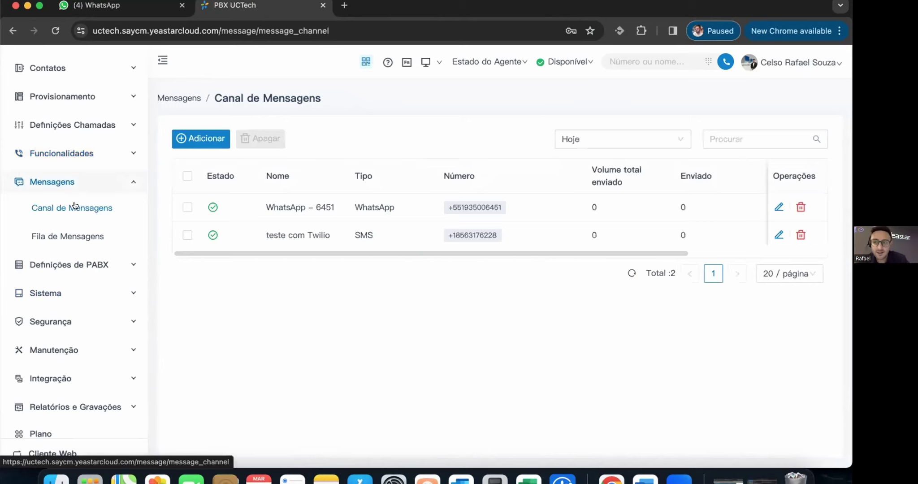
# - Start adding a new SMS channel from the Adicionar menu
pyautogui.click(190, 137)
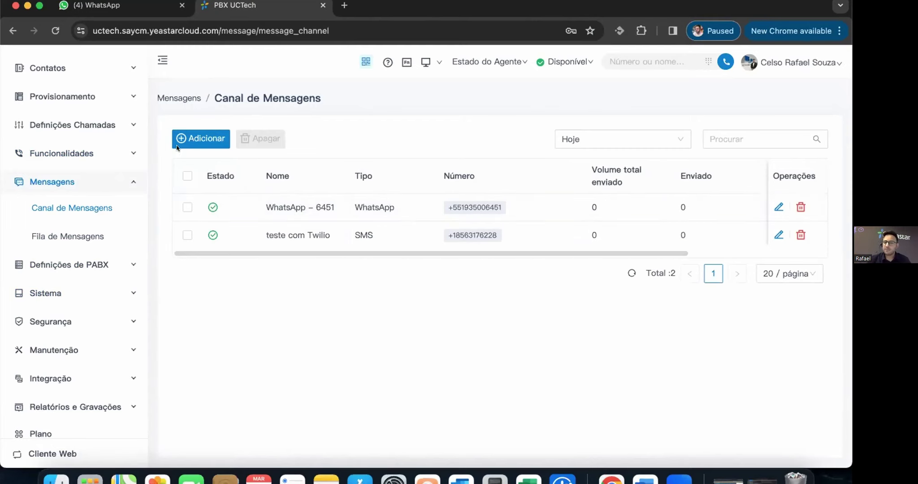
pyautogui.moveTo(230, 143)
pyautogui.moveTo(198, 140)
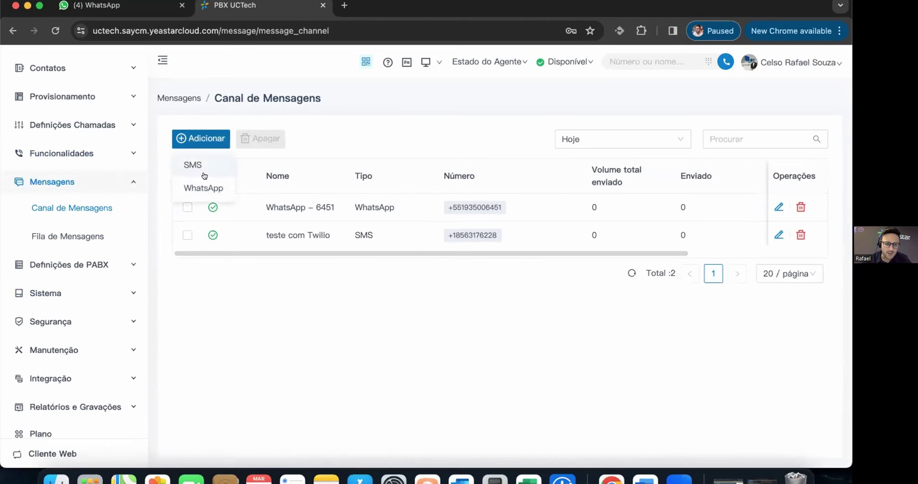
pyautogui.click(205, 168)
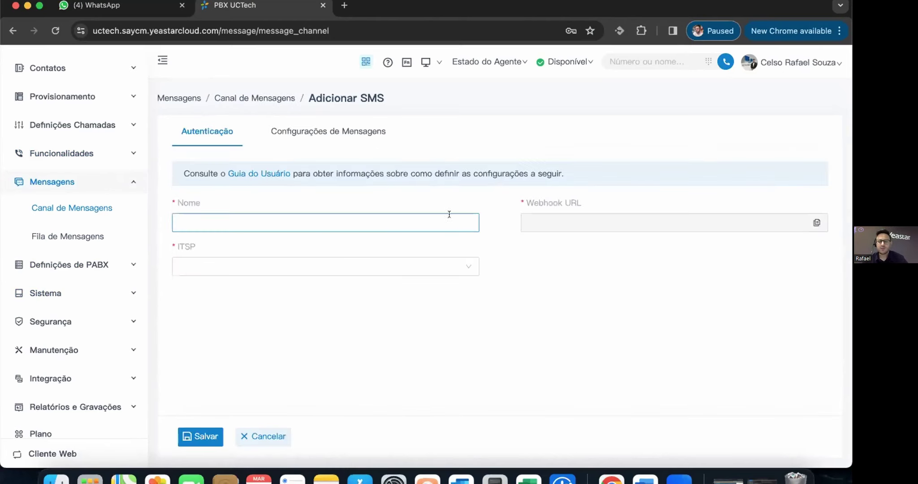
# - Browse the SMS provider list without choosing, then open the teste com Twilio channel
pyautogui.click(265, 265)
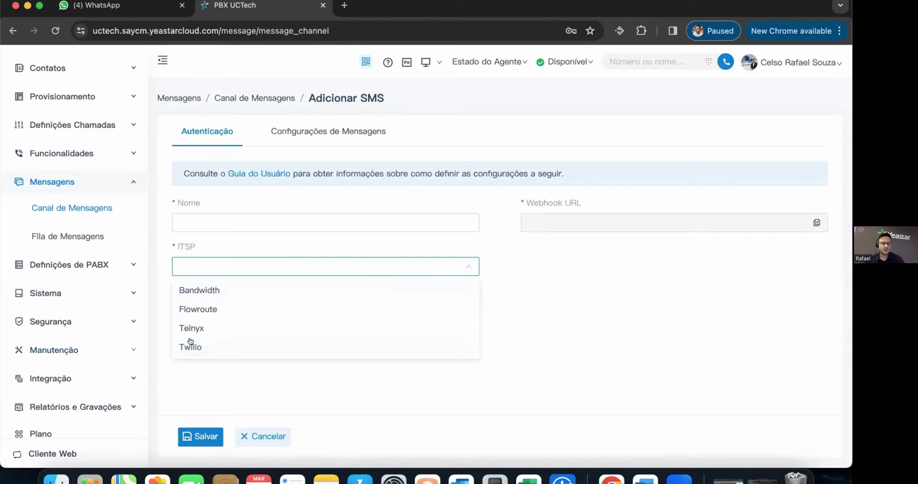
pyautogui.click(292, 109)
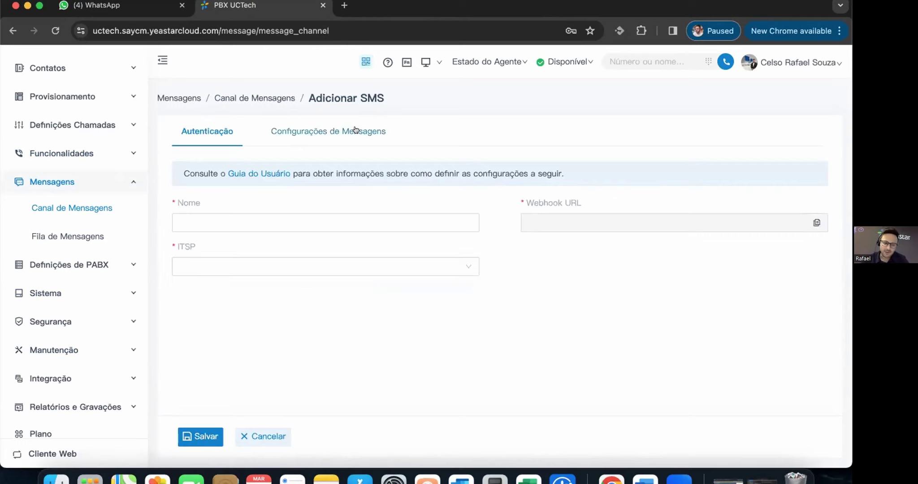
pyautogui.click(356, 130)
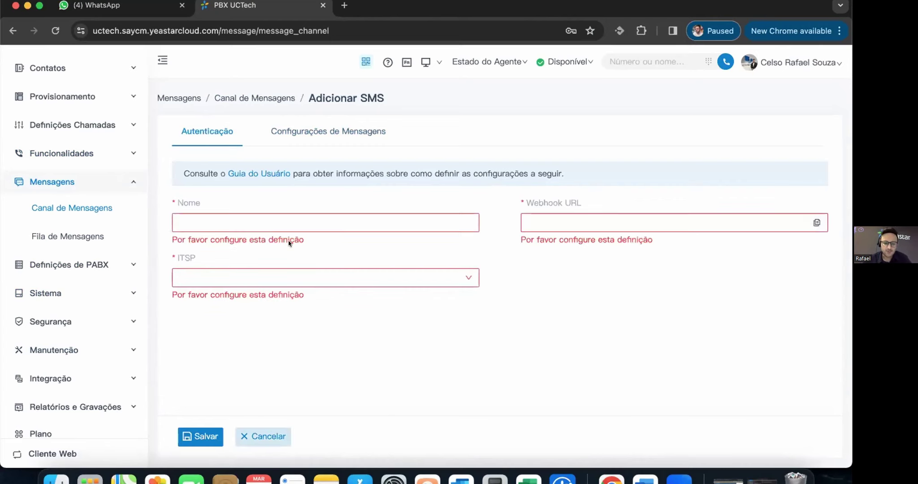
pyautogui.click(409, 240)
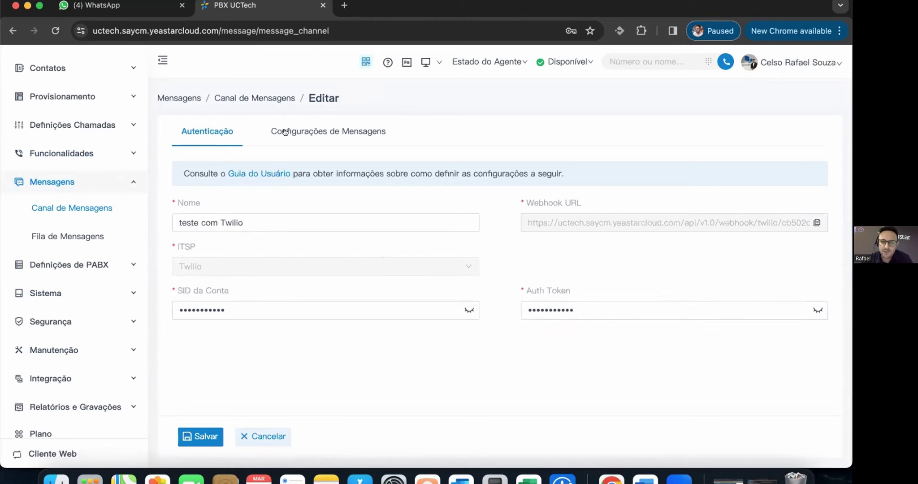
# - Show the Twilio channel's Configurações de Mensagens tab
pyautogui.click(332, 135)
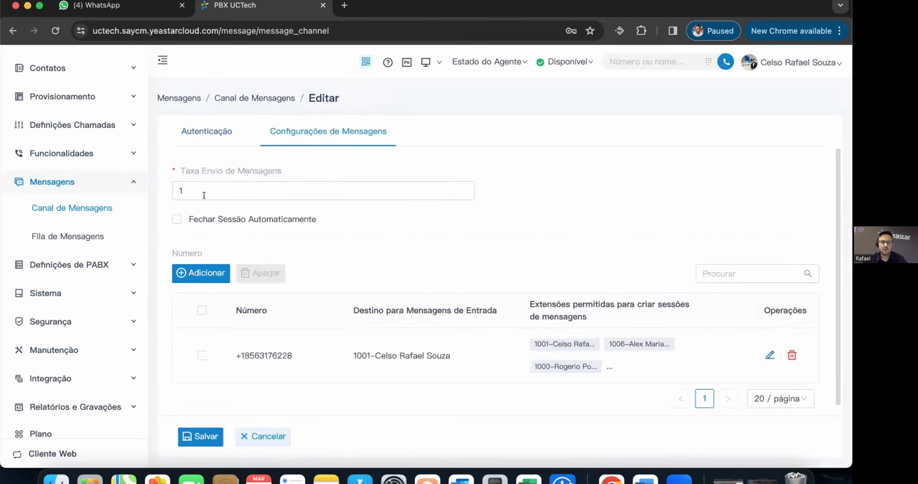
pyautogui.scroll(-1, 523, 248)
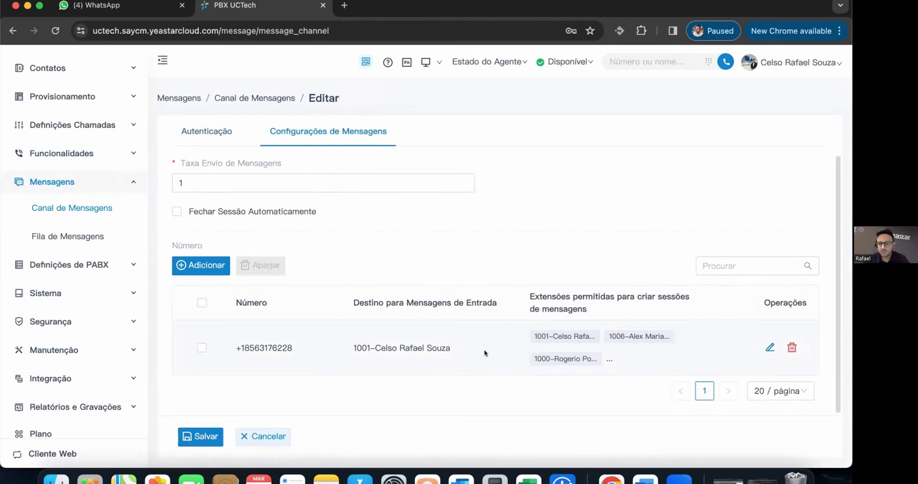
pyautogui.moveTo(579, 355)
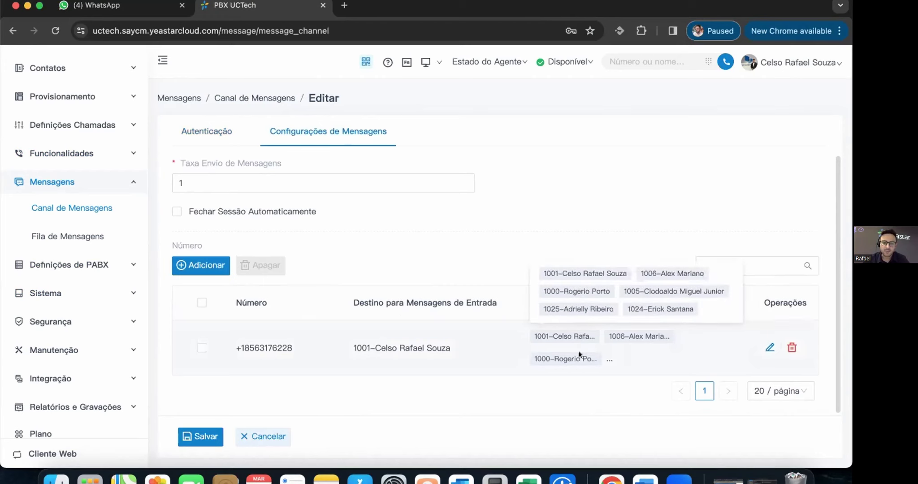
pyautogui.click(486, 353)
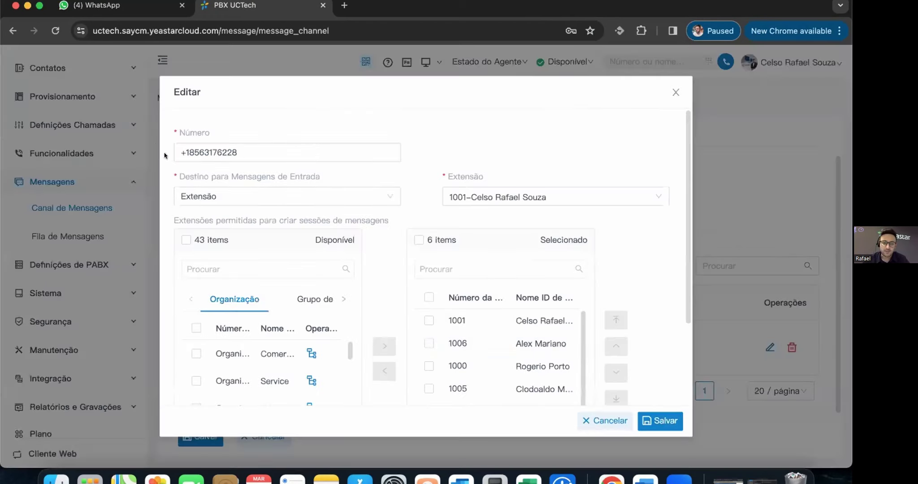
pyautogui.scroll(-1, 201, 187)
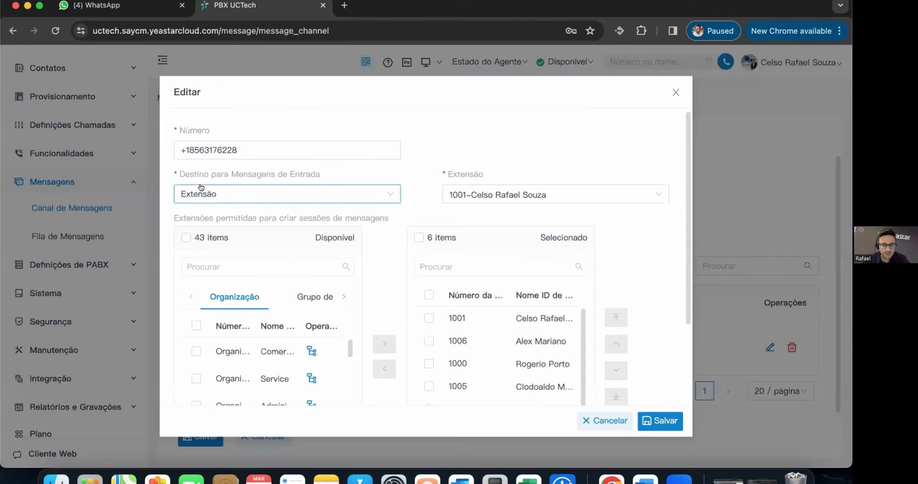
pyautogui.click(262, 191)
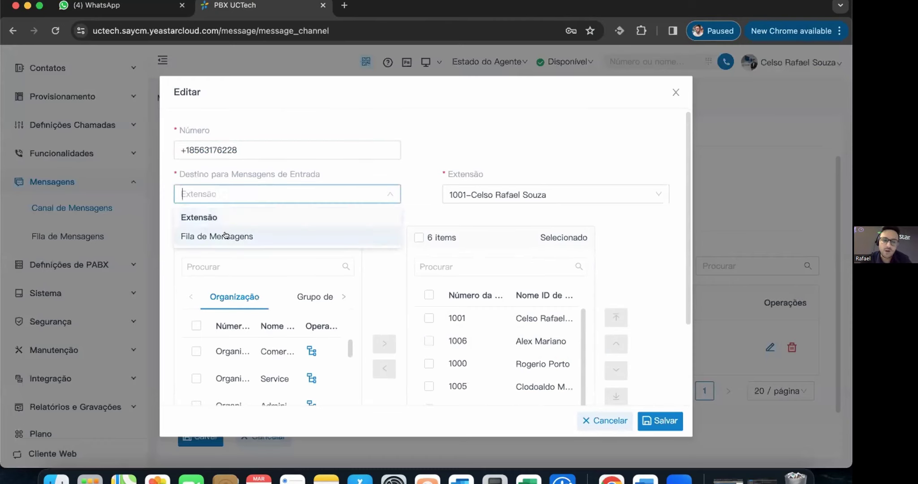
pyautogui.click(457, 149)
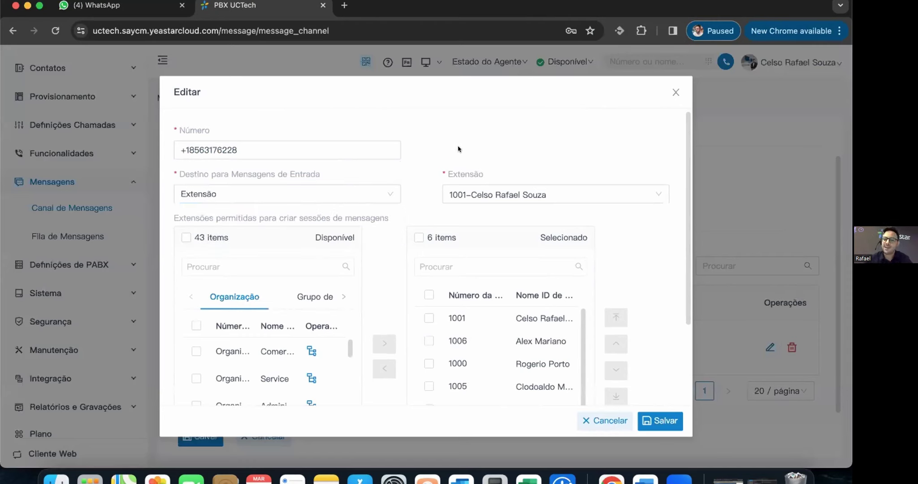
pyautogui.scroll(-5, 381, 349)
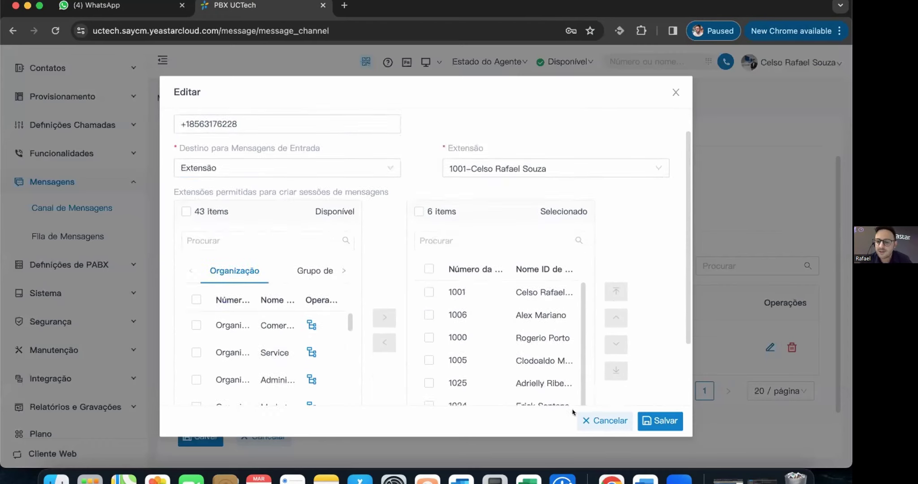
pyautogui.click(598, 419)
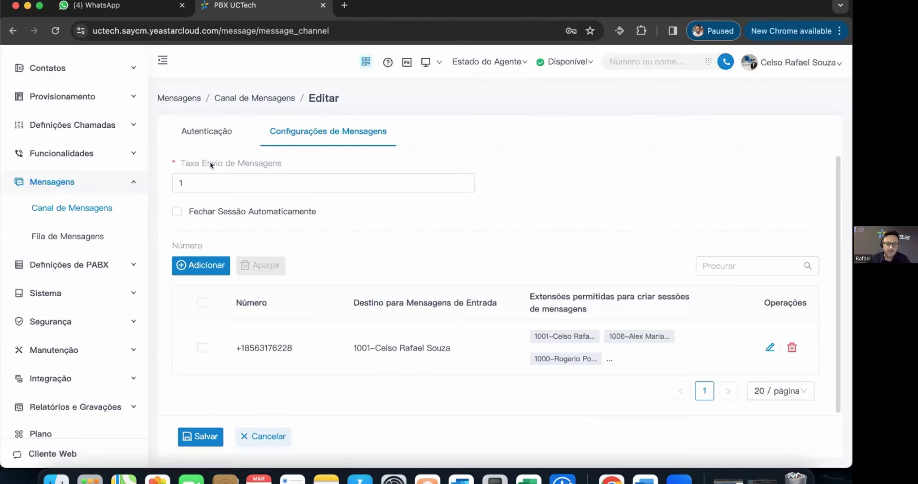
pyautogui.moveTo(210, 164)
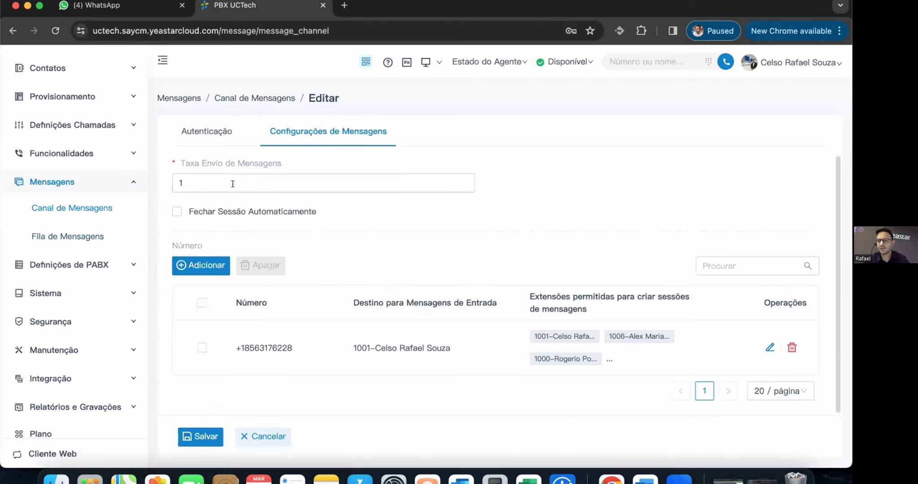
pyautogui.click(56, 235)
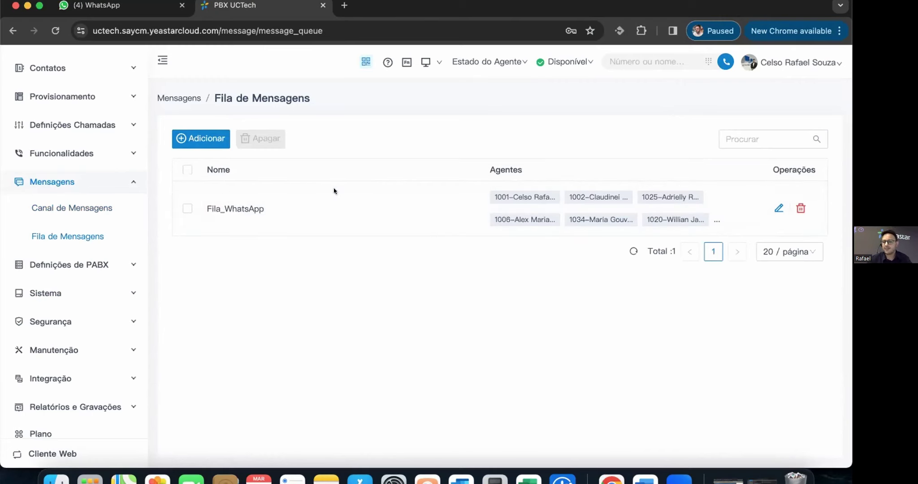
# - View Fila_WhatsApp's eight agents, cancel, and open Definições de PABX > Preferências
pyautogui.doubleClick(333, 202)
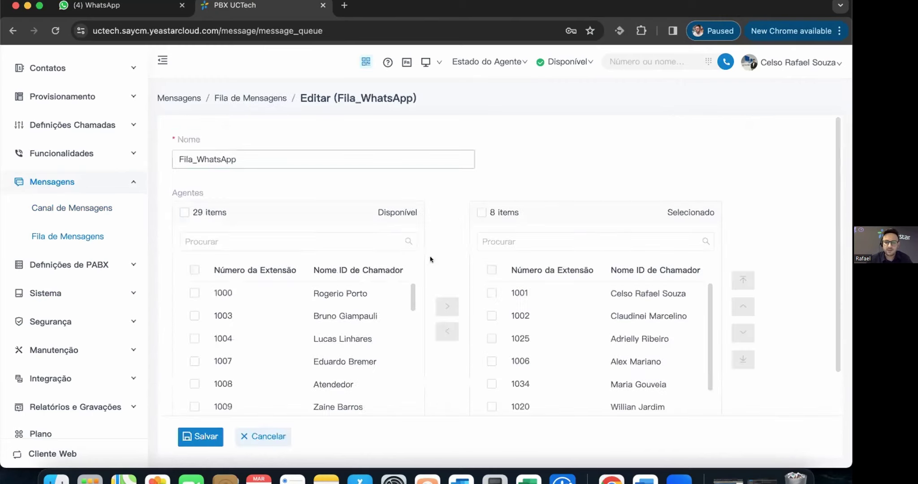
pyautogui.scroll(-2, 436, 280)
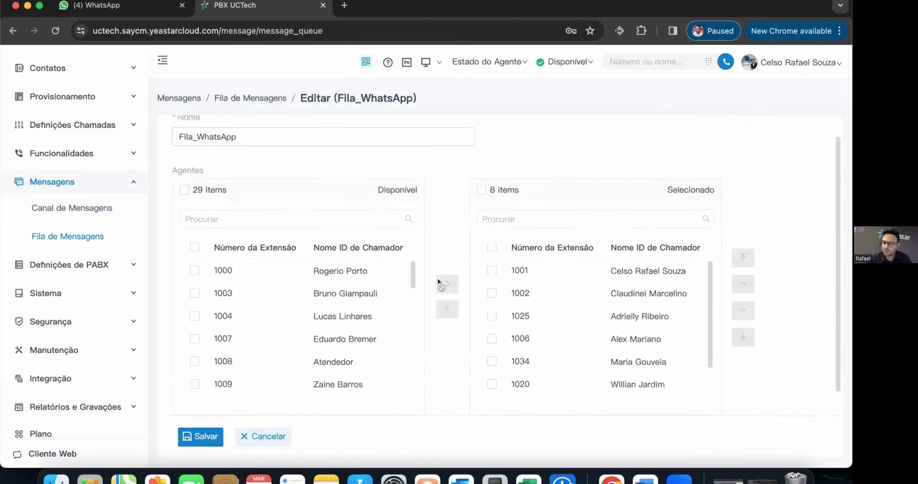
pyautogui.click(270, 430)
pyautogui.click(97, 264)
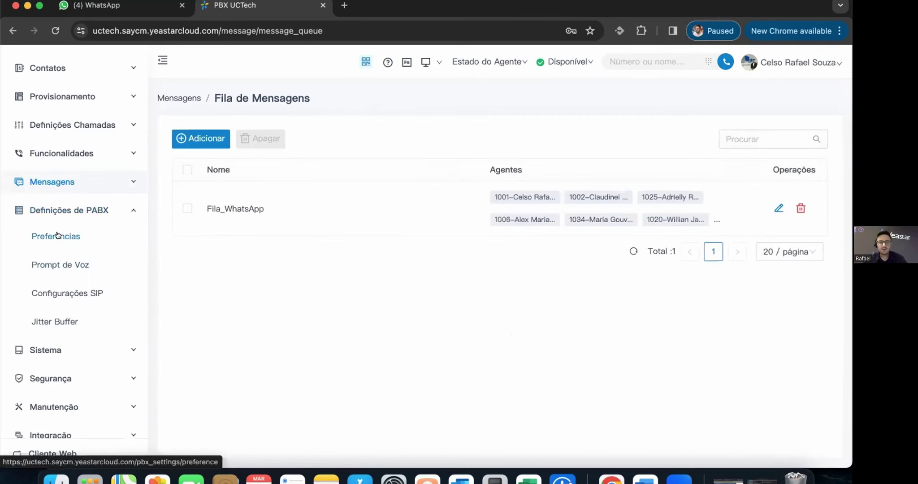
pyautogui.click(57, 236)
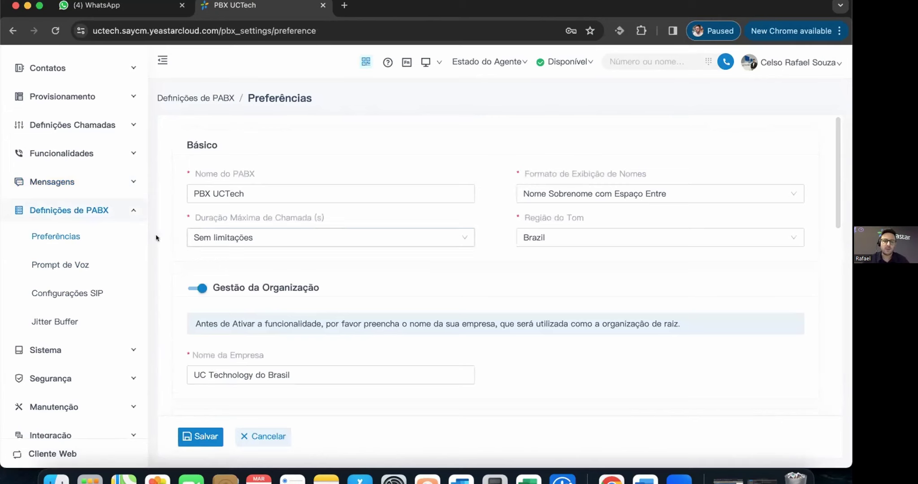
# - Skim the Preferências form and its field tooltips, then go to Extensão e Tronco > Extensão
pyautogui.moveTo(300, 215)
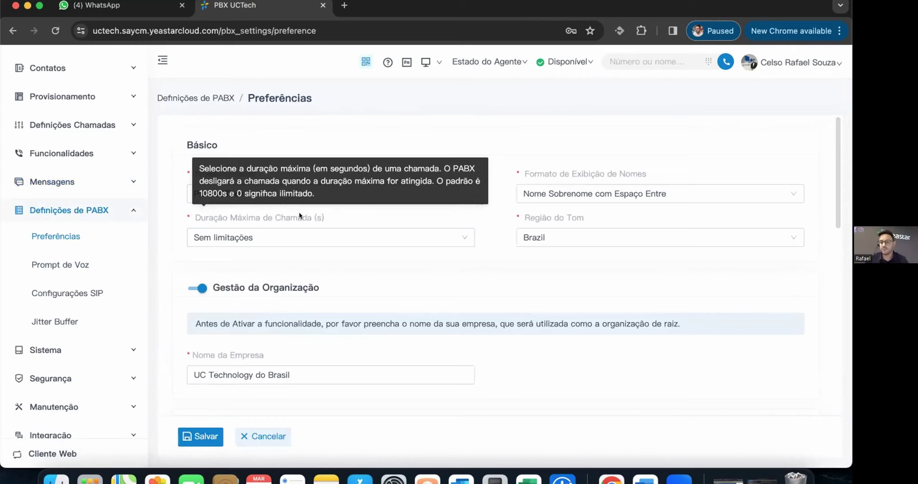
pyautogui.moveTo(561, 251)
pyautogui.scroll(-1, 516, 251)
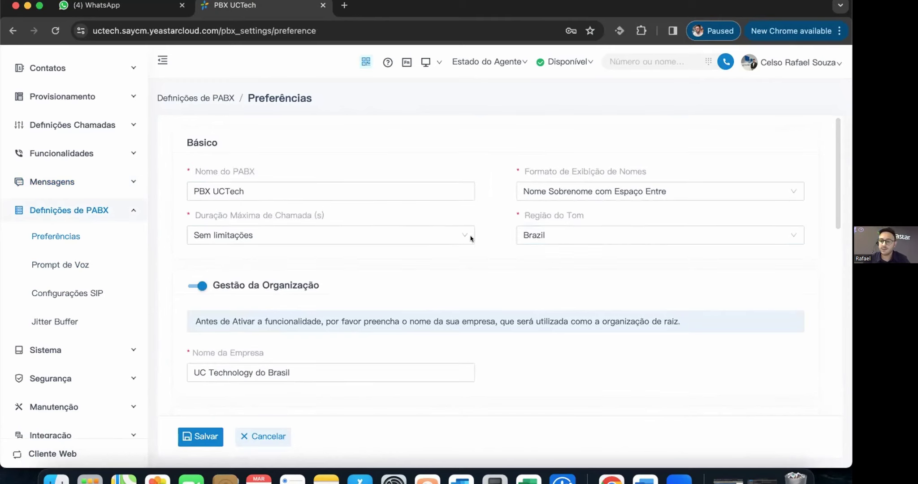
pyautogui.scroll(-4, 528, 238)
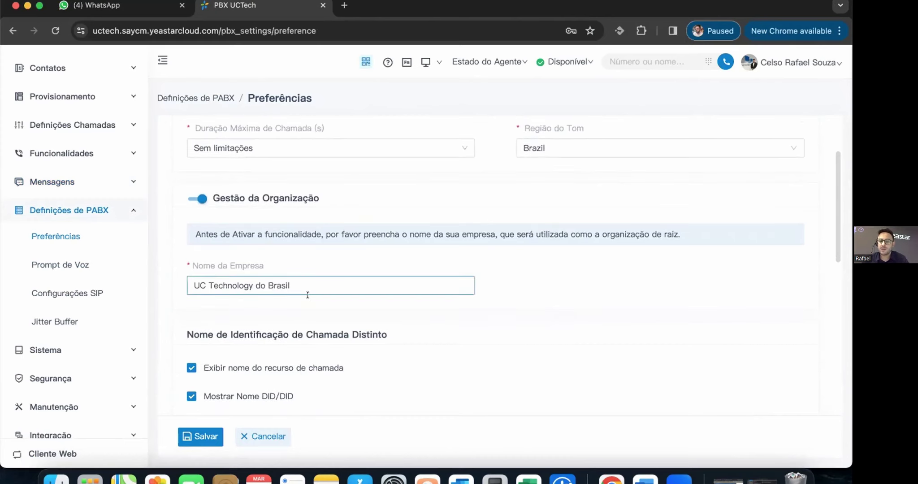
pyautogui.scroll(3, 95, 113)
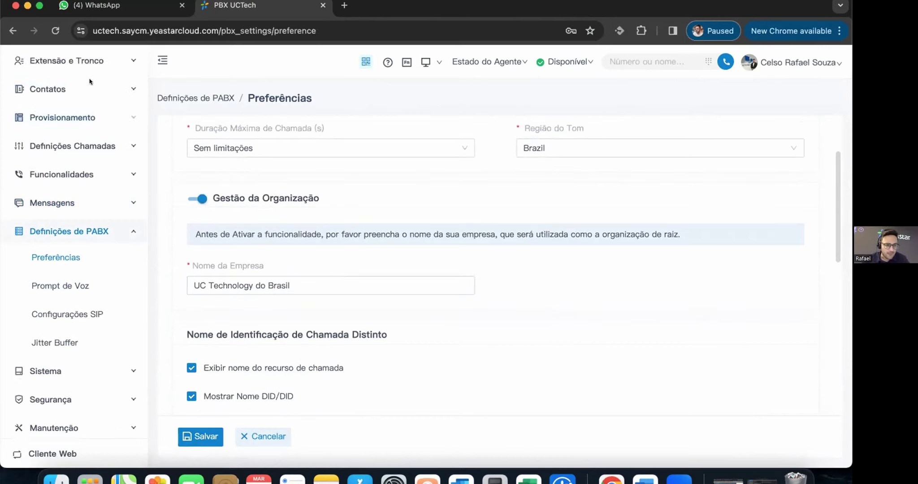
pyautogui.click(95, 98)
pyautogui.click(54, 122)
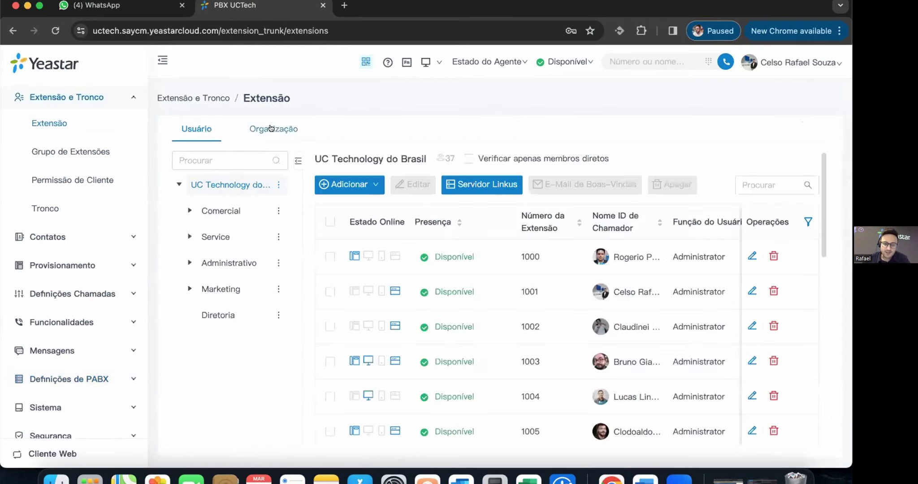
# - View the Organização table of extensions, then return to PBX Preferências
pyautogui.click(272, 128)
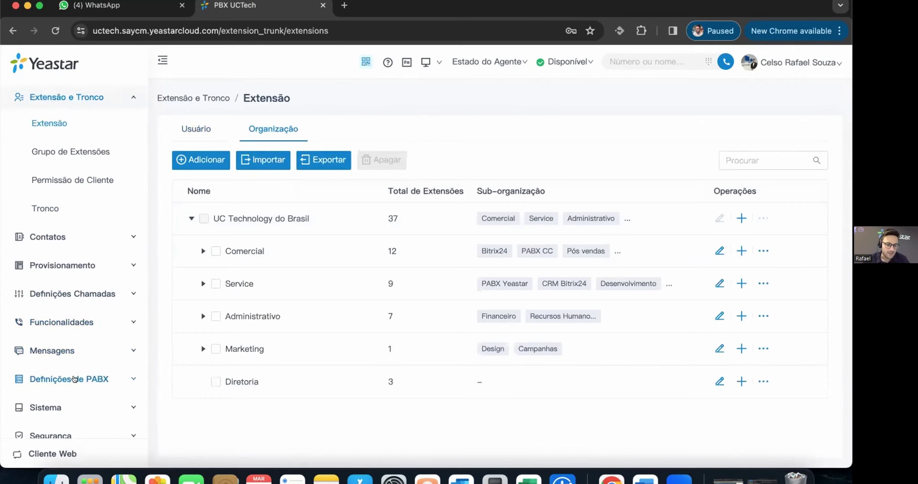
pyautogui.click(74, 378)
pyautogui.click(66, 290)
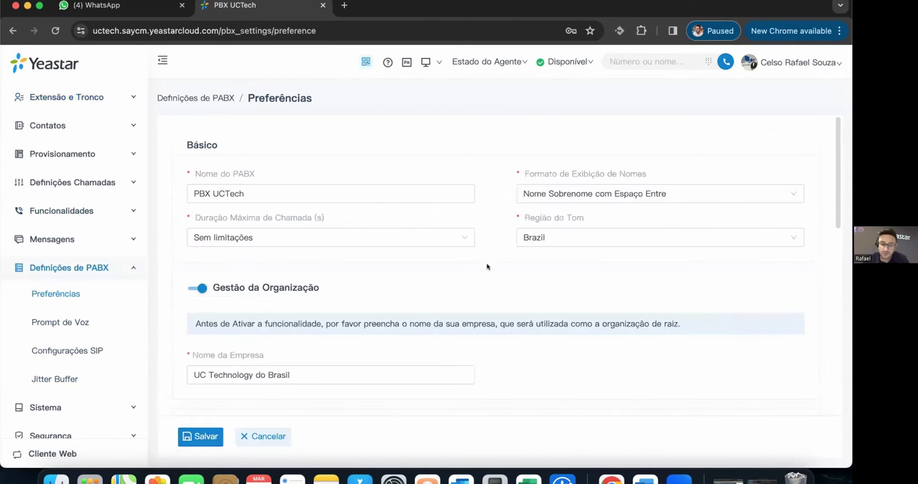
# - Scroll the Preferências page down to the Preferências da Extensão section
pyautogui.scroll(-3, 487, 266)
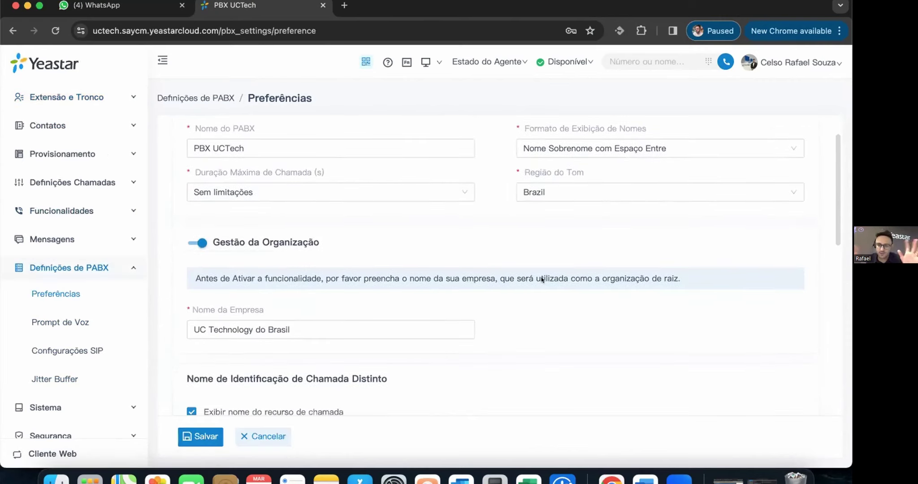
pyautogui.scroll(-5, 582, 273)
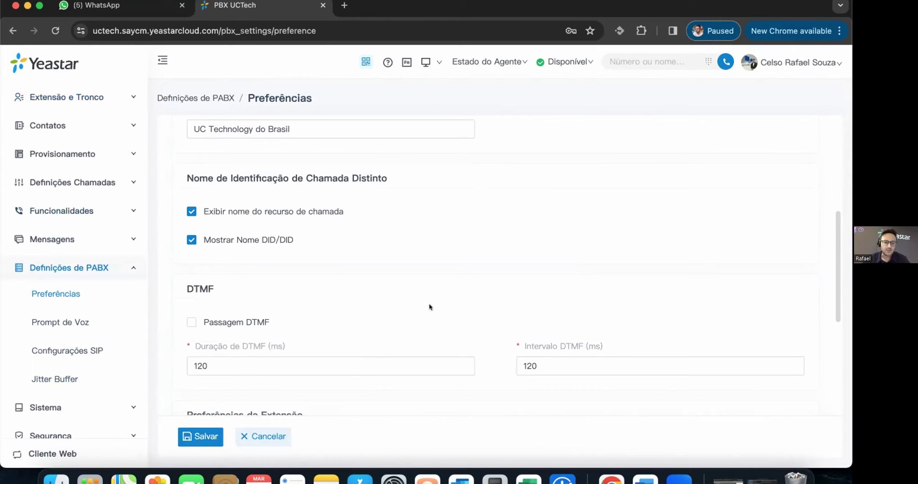
pyautogui.scroll(-1, 429, 307)
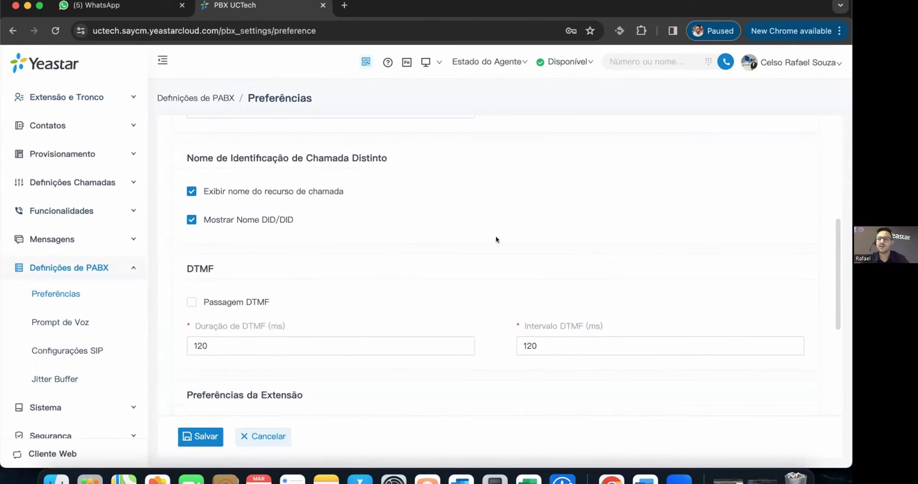
pyautogui.scroll(-1, 496, 240)
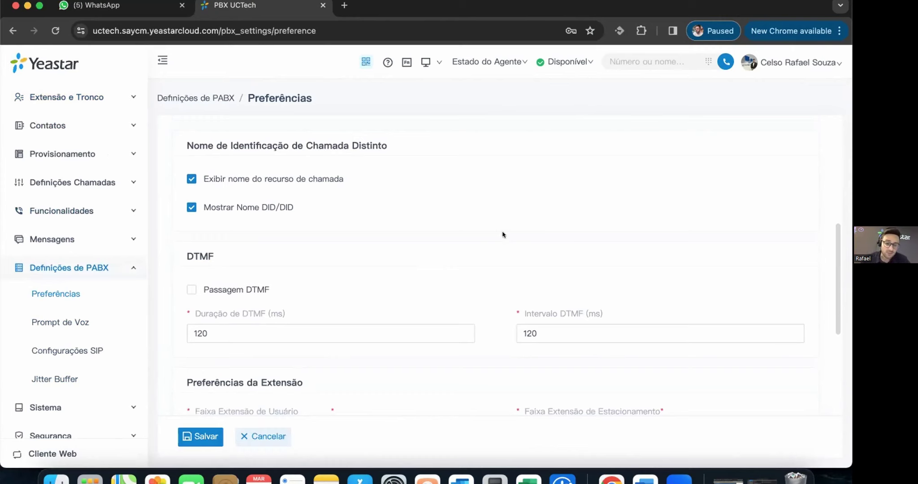
pyautogui.scroll(-1, 515, 251)
pyautogui.scroll(-3, 527, 269)
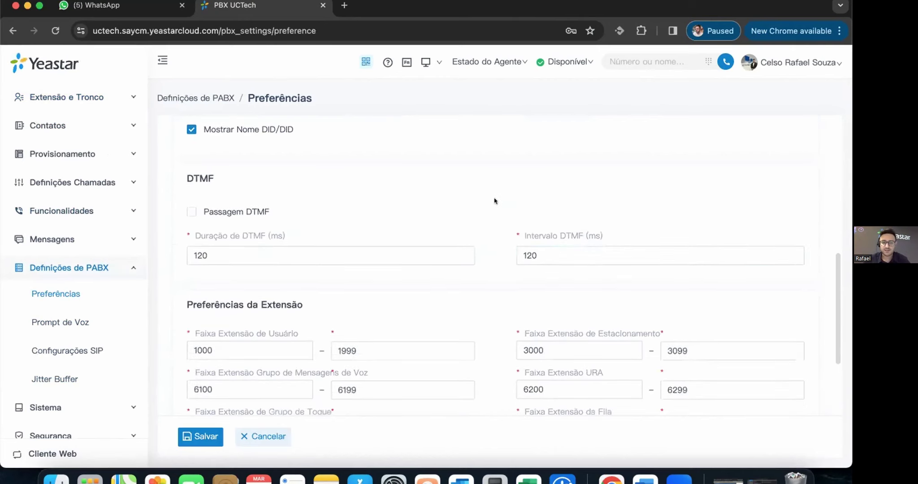
pyautogui.scroll(-2, 493, 198)
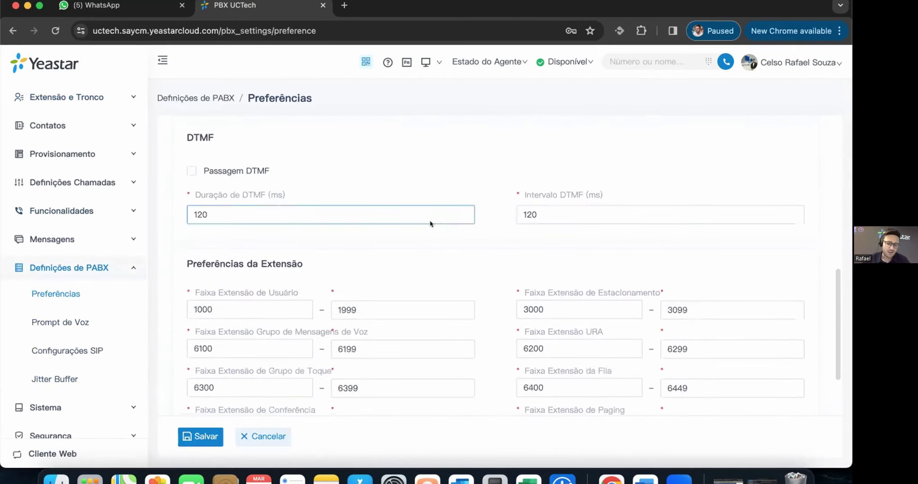
pyautogui.moveTo(545, 195)
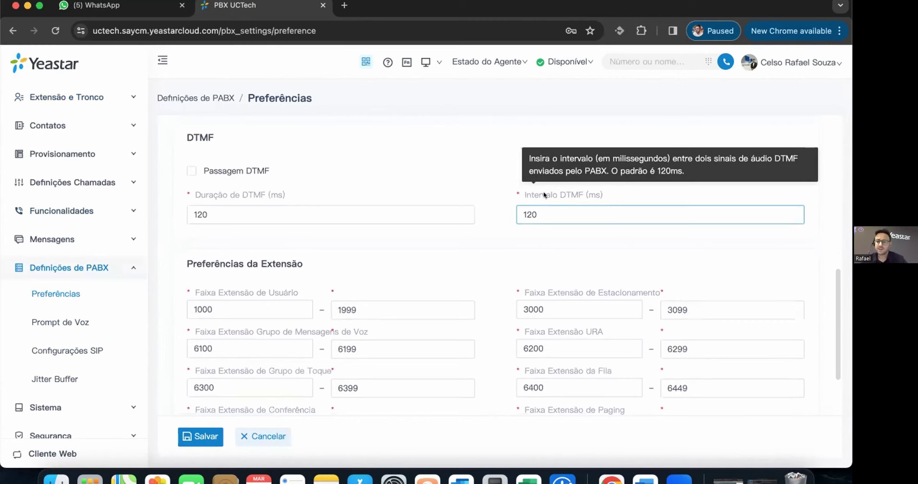
pyautogui.scroll(-3, 428, 264)
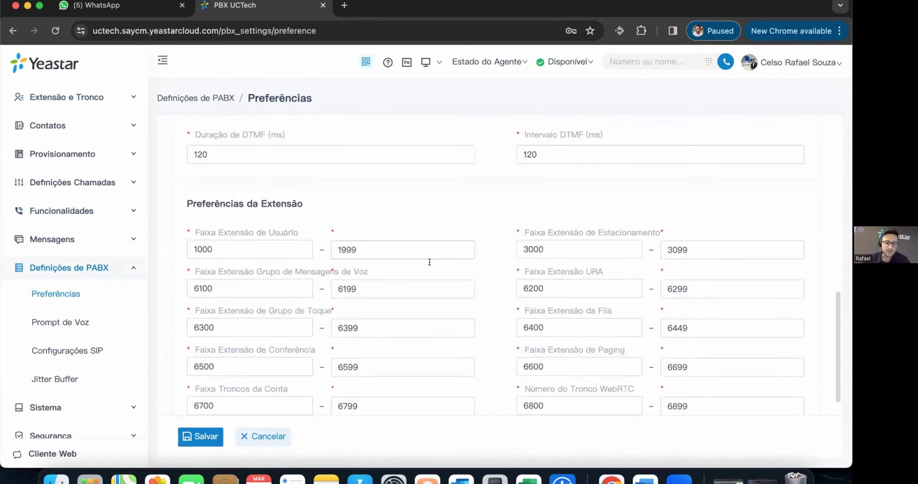
pyautogui.scroll(-1, 438, 261)
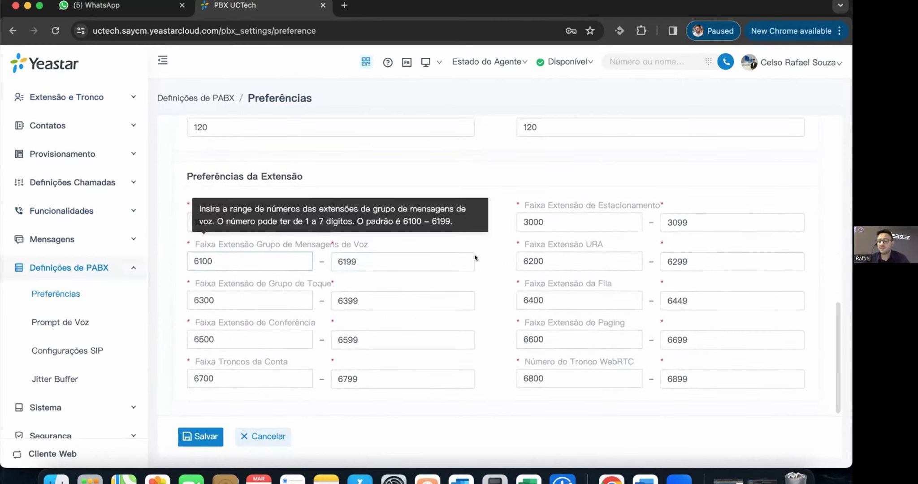
# - Point out the extension ranges: users 1000–1999, voicemail group, ring group and parking 3000–3099
pyautogui.click(211, 221)
pyautogui.click(359, 221)
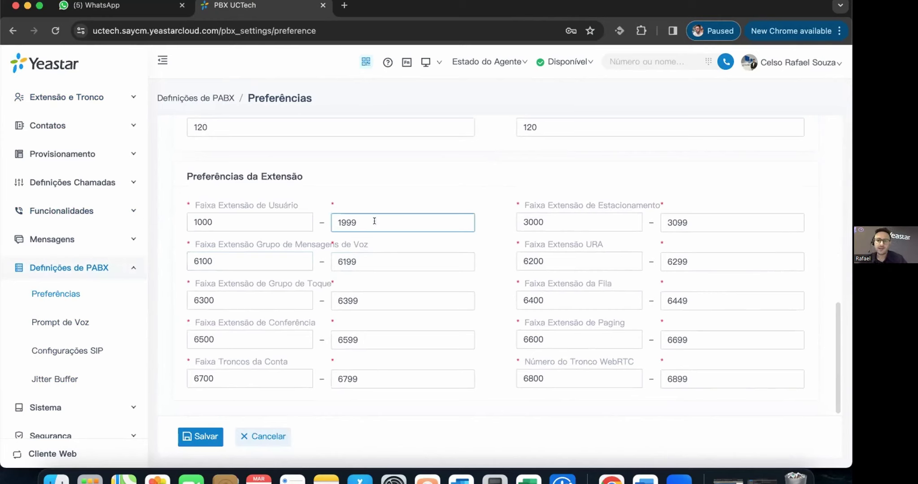
pyautogui.click(224, 300)
pyautogui.click(238, 261)
pyautogui.click(260, 303)
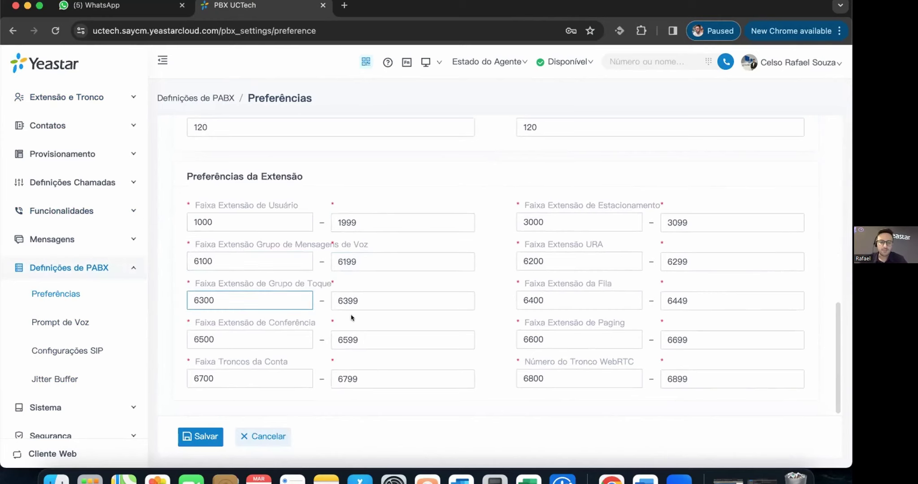
pyautogui.scroll(5, 448, 314)
pyautogui.scroll(-5, 441, 315)
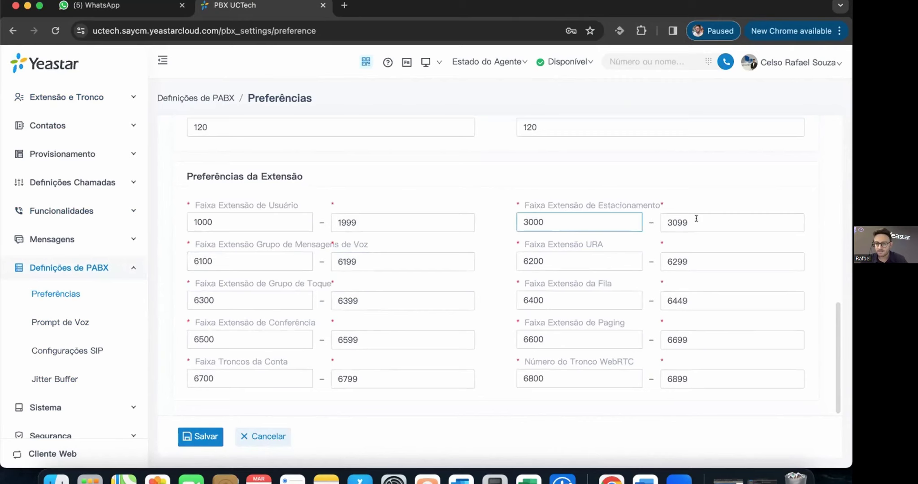
# - Open Prompt de Voz and review the system prompt languages and music on hold playlists
pyautogui.click(48, 320)
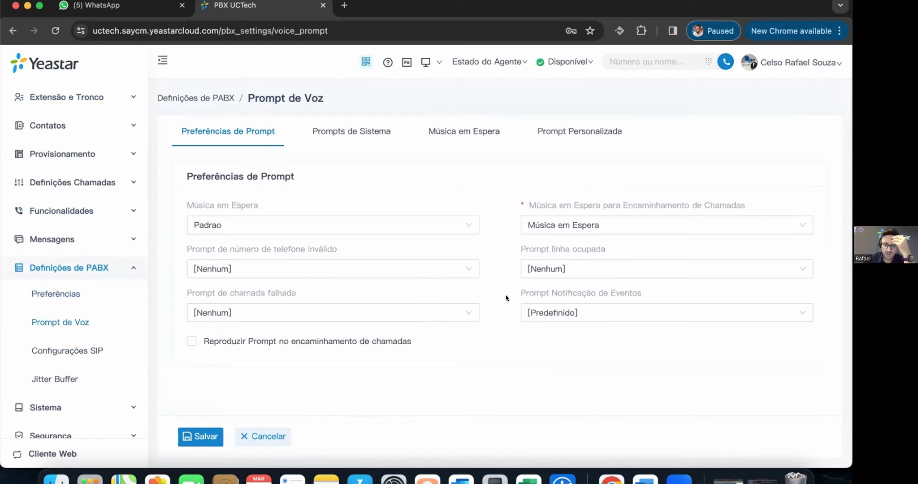
pyautogui.click(368, 129)
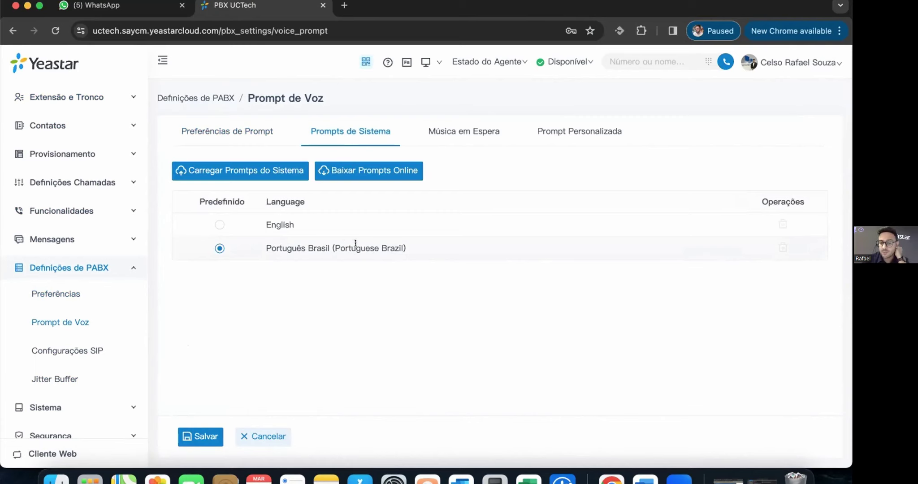
pyautogui.click(455, 122)
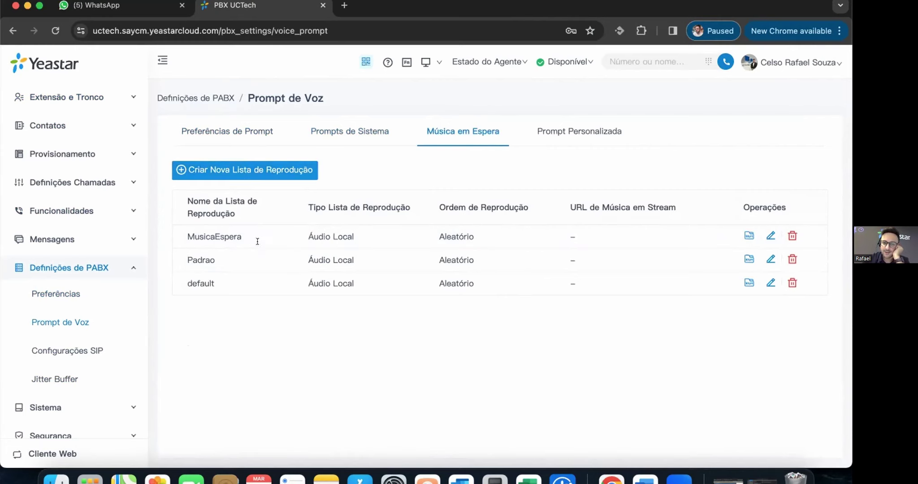
# - Note MusicaEspera's Aleatório play order, view the six custom .wav prompts, then open Configurações SIP
pyautogui.doubleClick(481, 234)
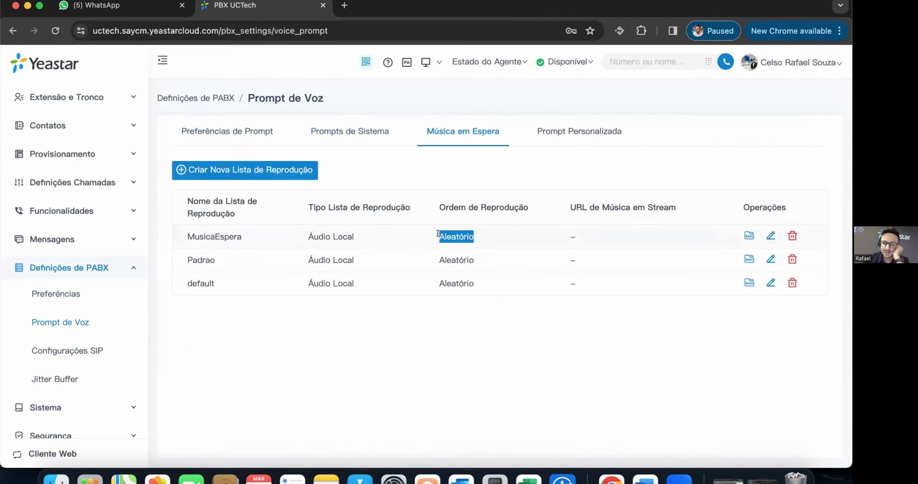
pyautogui.click(477, 384)
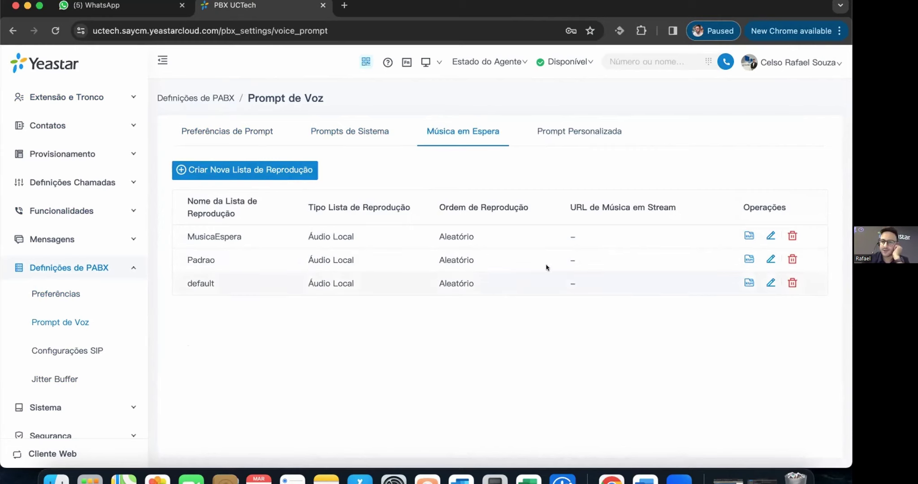
pyautogui.click(568, 133)
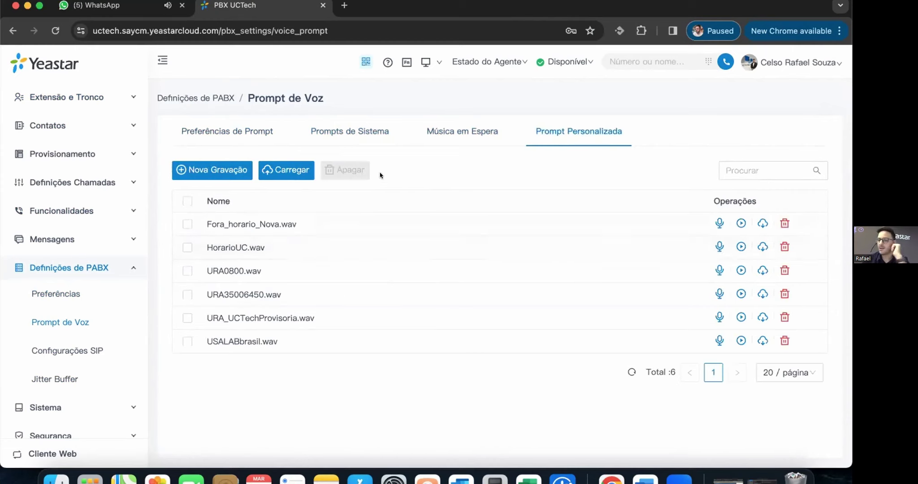
pyautogui.click(68, 349)
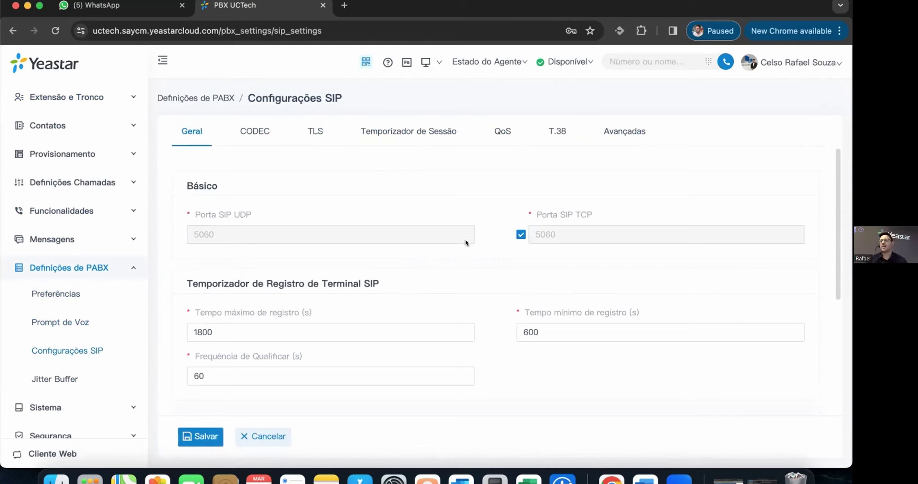
# - Scroll through the SIP Geral settings
pyautogui.scroll(-1, 482, 238)
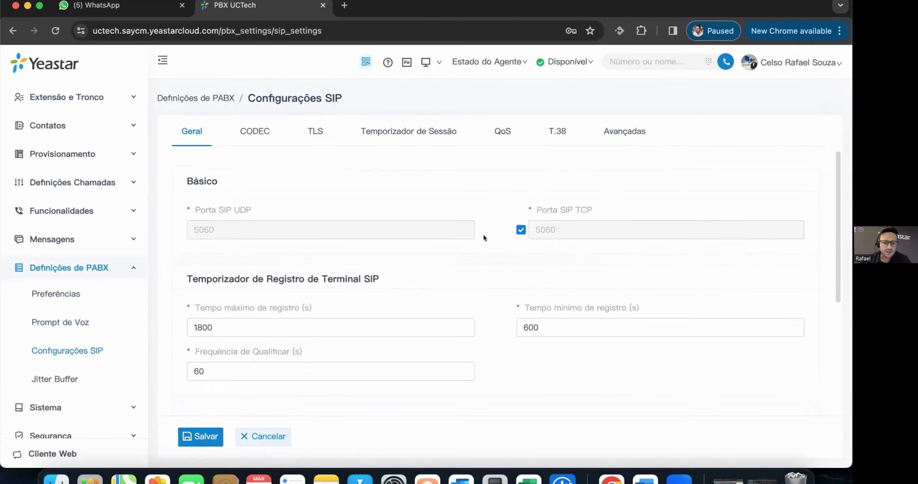
pyautogui.scroll(-3, 493, 292)
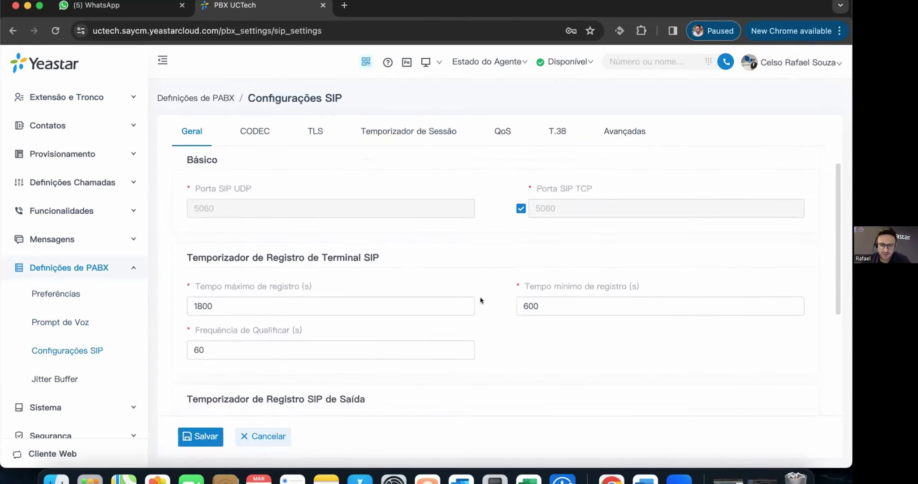
pyautogui.scroll(1, 479, 299)
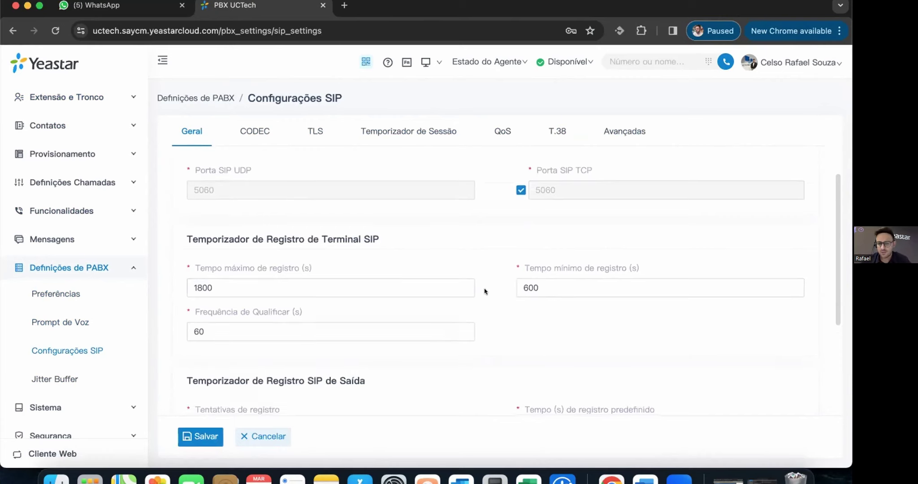
pyautogui.scroll(-4, 504, 318)
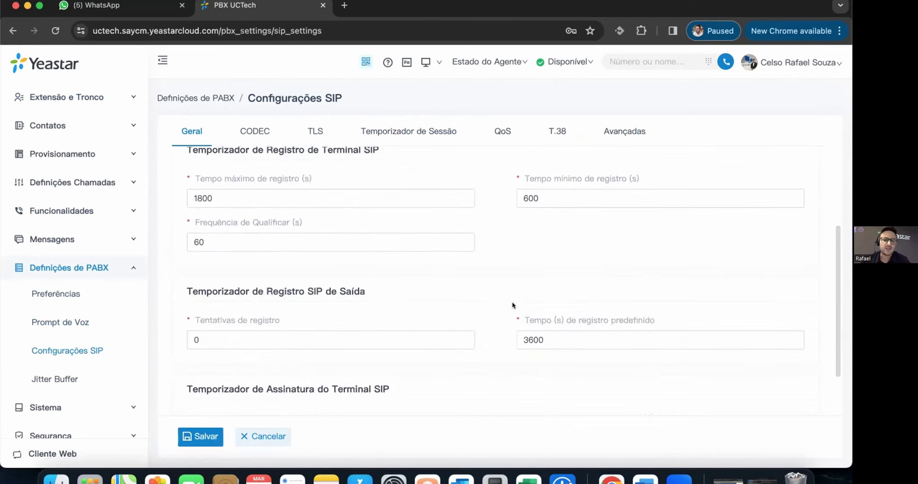
pyautogui.scroll(-2, 511, 307)
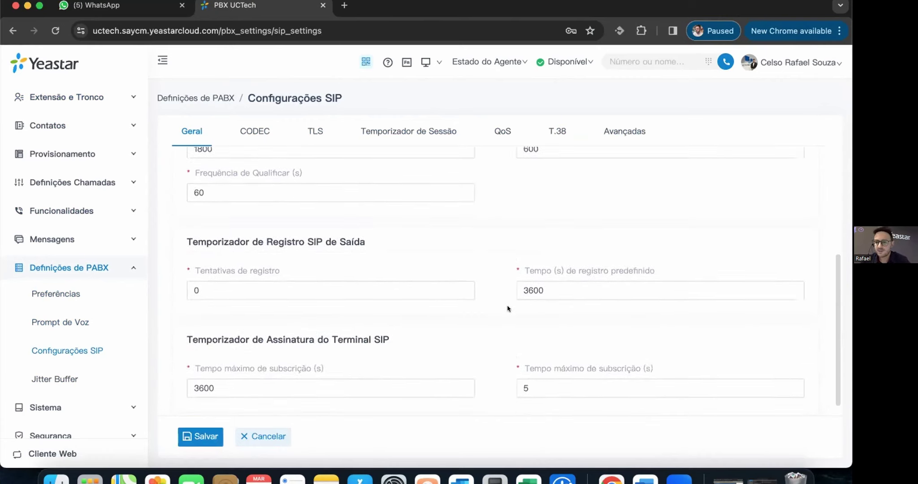
pyautogui.scroll(-1, 513, 309)
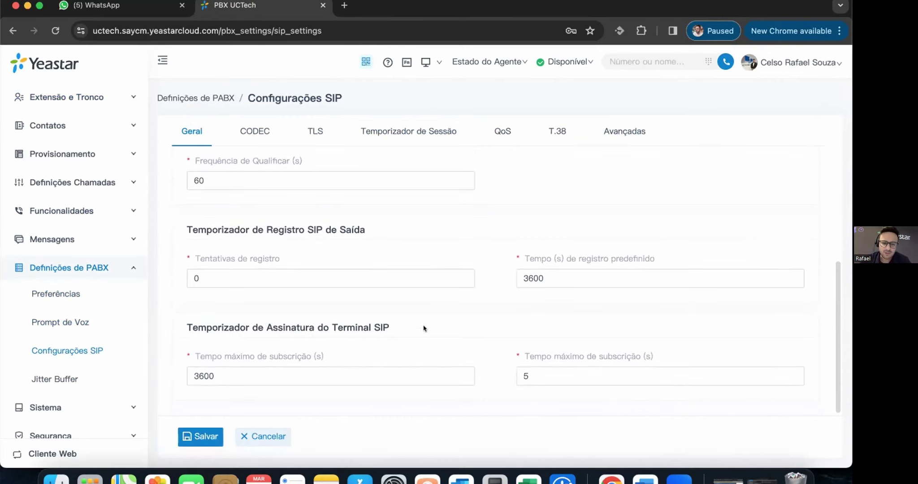
pyautogui.scroll(9, 527, 296)
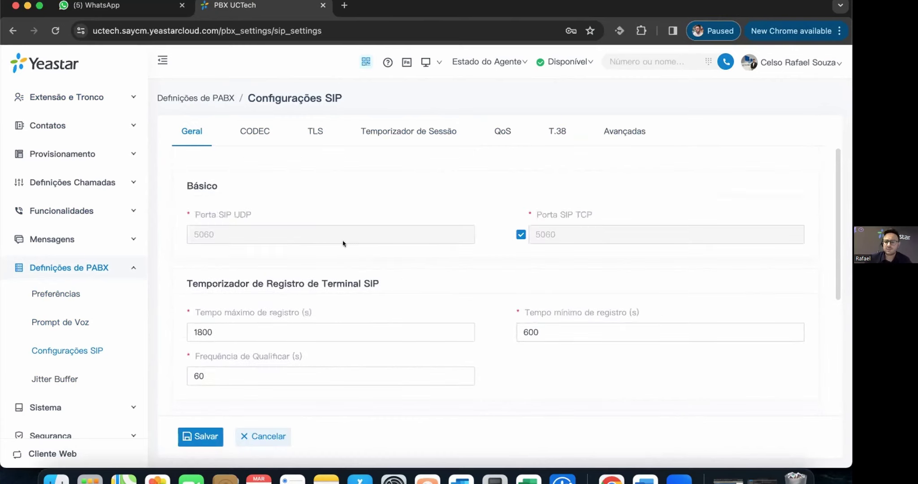
# - Review the CODEC tab: all 15 codecs selected, including u-law, a-law and G729A, iLBC at 20 ms
pyautogui.click(251, 131)
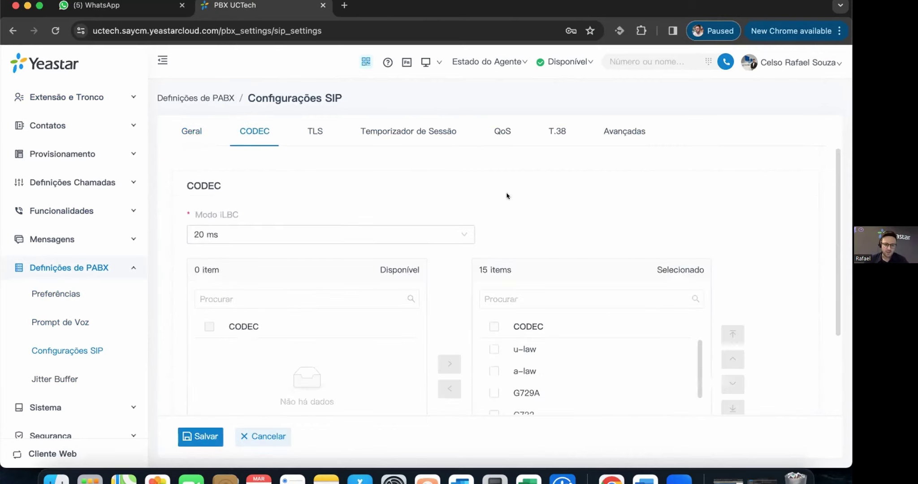
pyautogui.scroll(-2, 566, 201)
pyautogui.moveTo(222, 164)
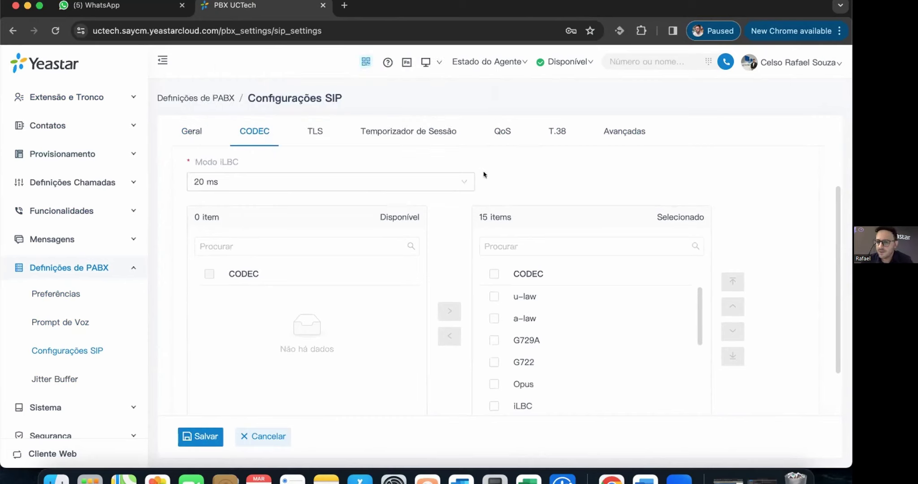
pyautogui.scroll(-1, 515, 215)
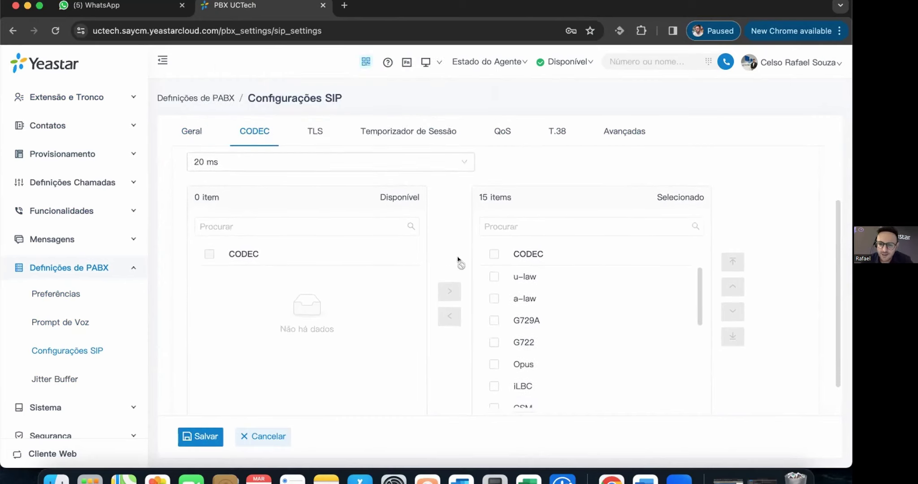
pyautogui.scroll(-2, 460, 260)
pyautogui.scroll(-5, 622, 308)
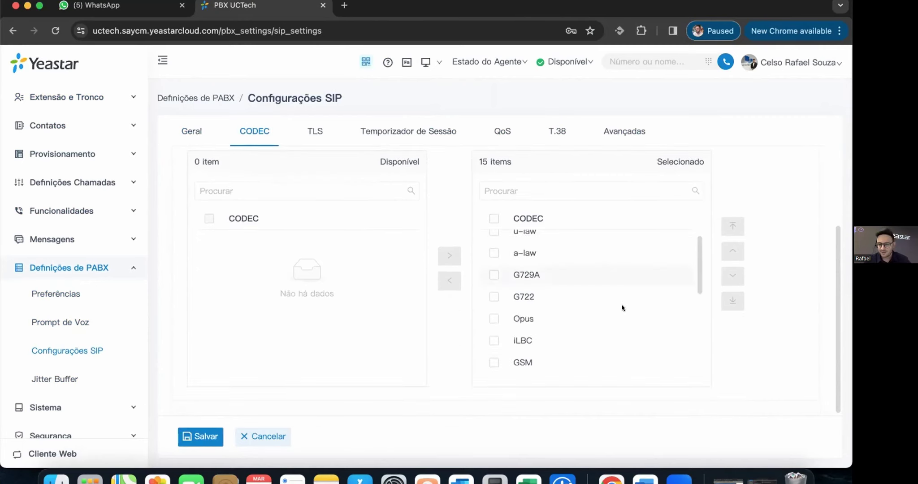
pyautogui.scroll(3, 571, 313)
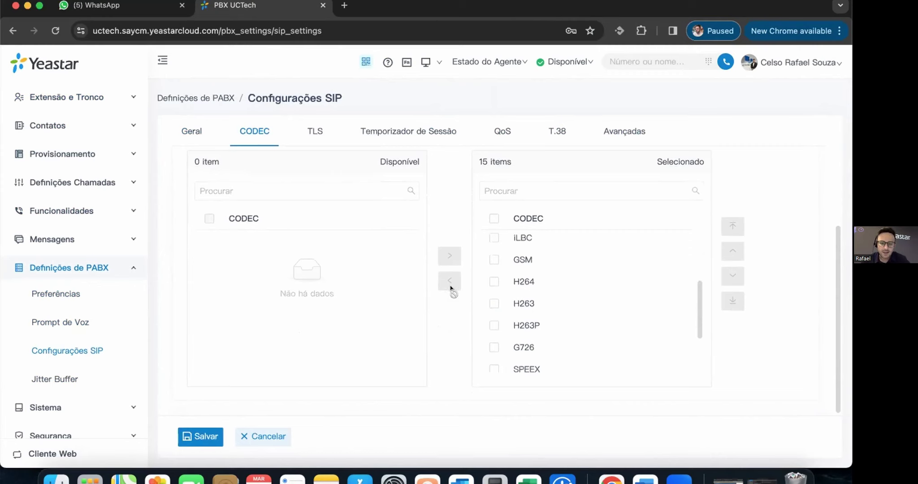
pyautogui.scroll(5, 446, 312)
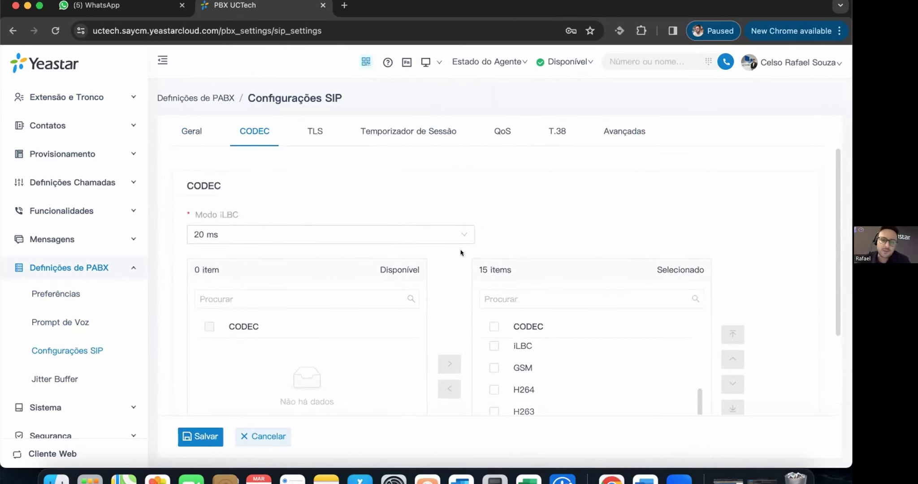
# - Review the TLS tab, then show session timer settings: Suportado, 1800 s expiration, 90 s minimum
pyautogui.click(313, 129)
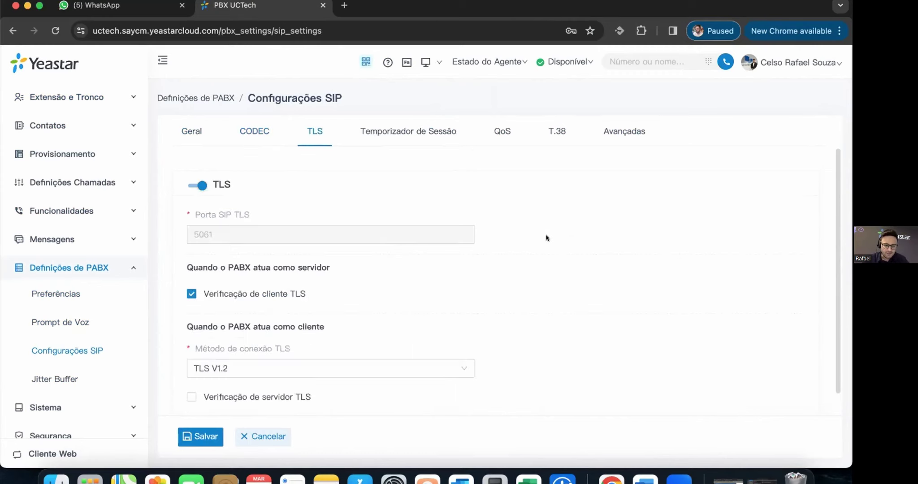
pyautogui.scroll(-1, 551, 235)
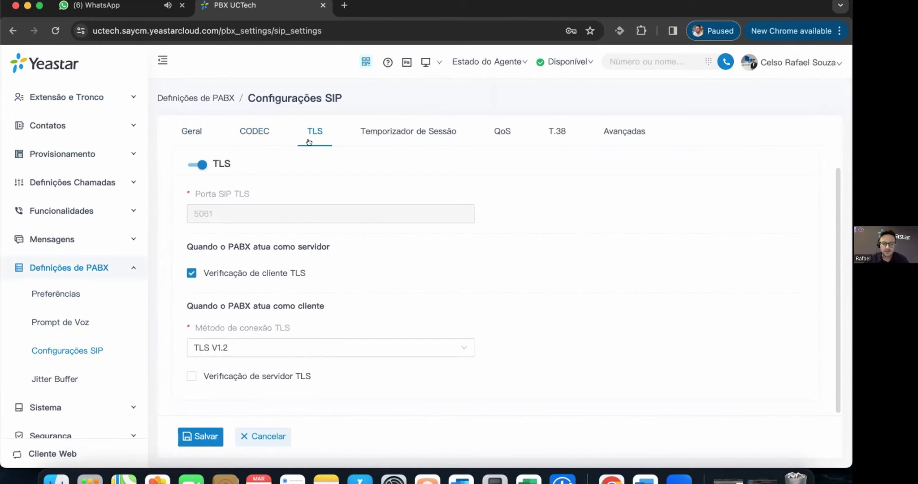
pyautogui.click(393, 131)
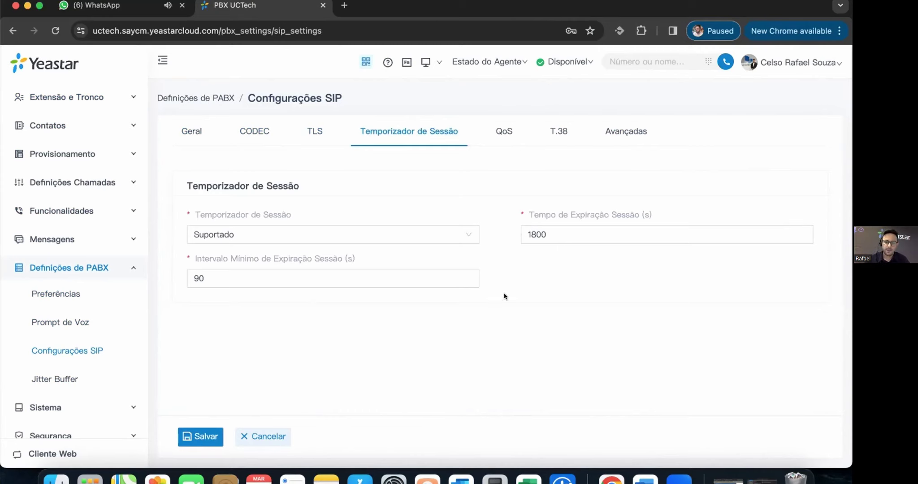
# - Show the QoS tab: SIP ToS CS3, audio EF, video AF41, CoS SIP 3, audio 5
pyautogui.click(502, 131)
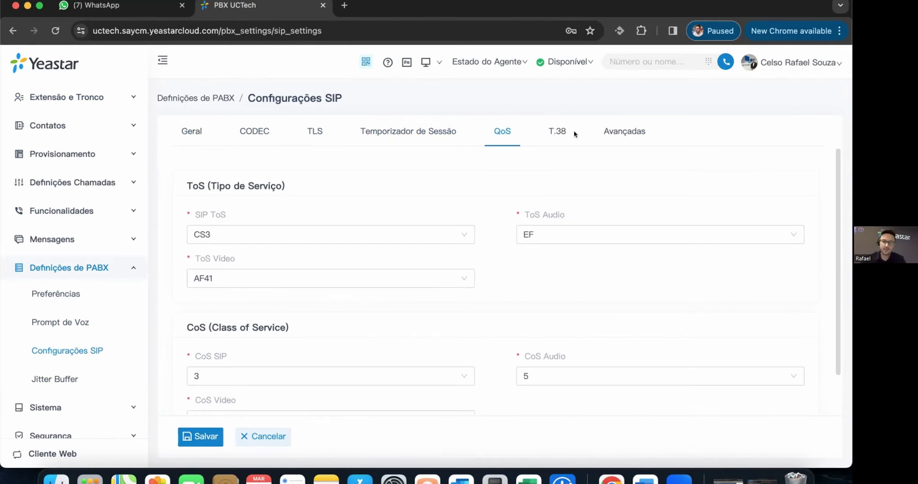
# - Review the T.38 fax settings and the advanced SIP Outras opções, including Progresso Inband and uaCSTA
pyautogui.click(556, 134)
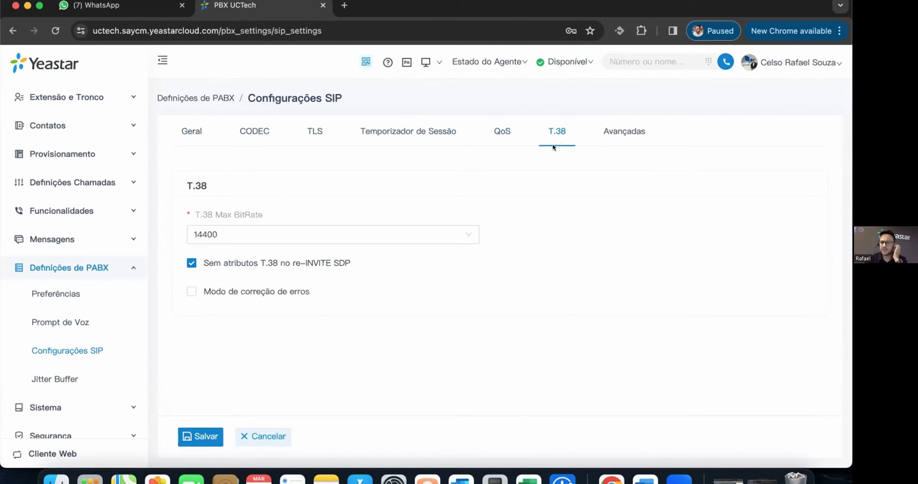
pyautogui.click(618, 131)
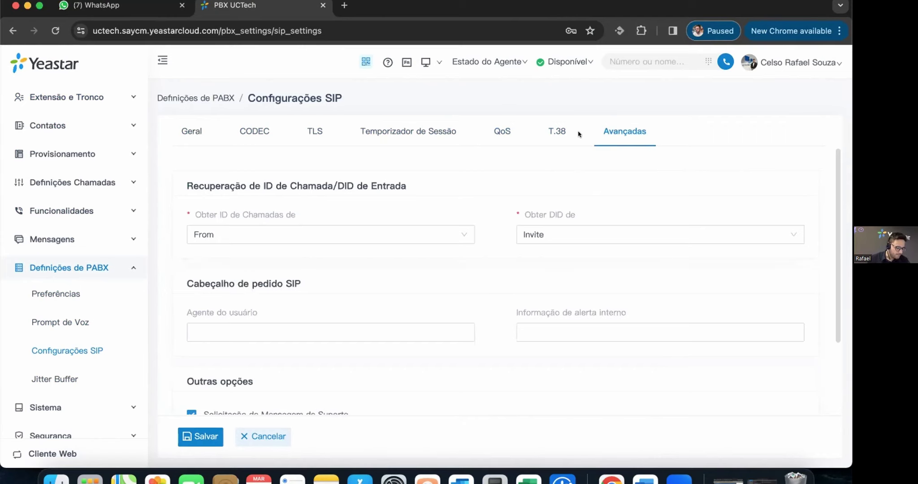
pyautogui.scroll(-1, 399, 285)
pyautogui.scroll(-5, 400, 288)
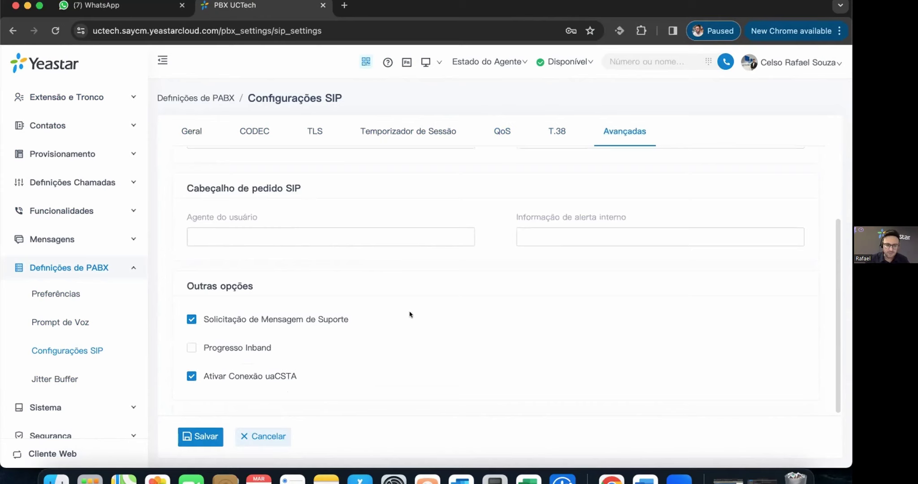
pyautogui.moveTo(280, 317)
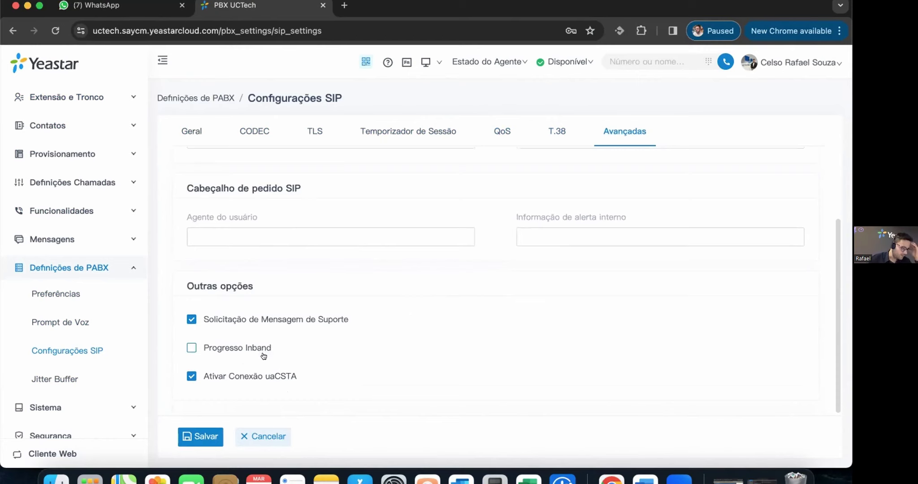
pyautogui.moveTo(262, 348)
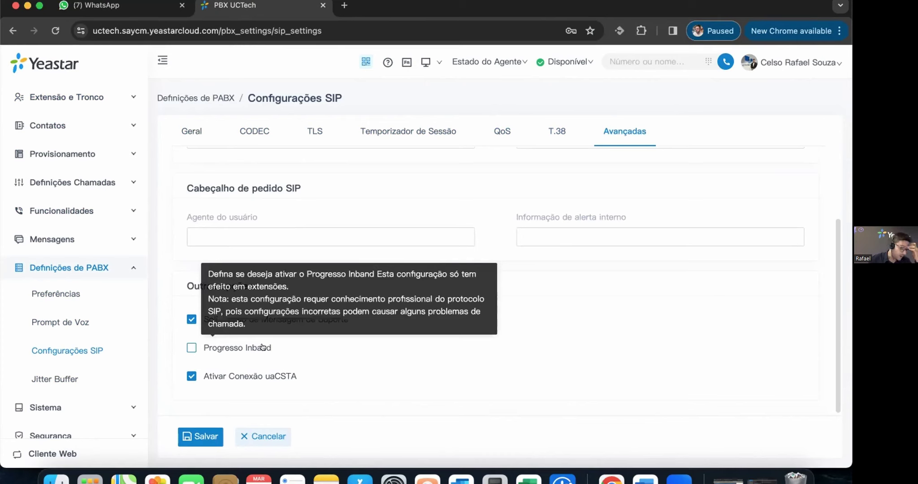
pyautogui.moveTo(257, 376)
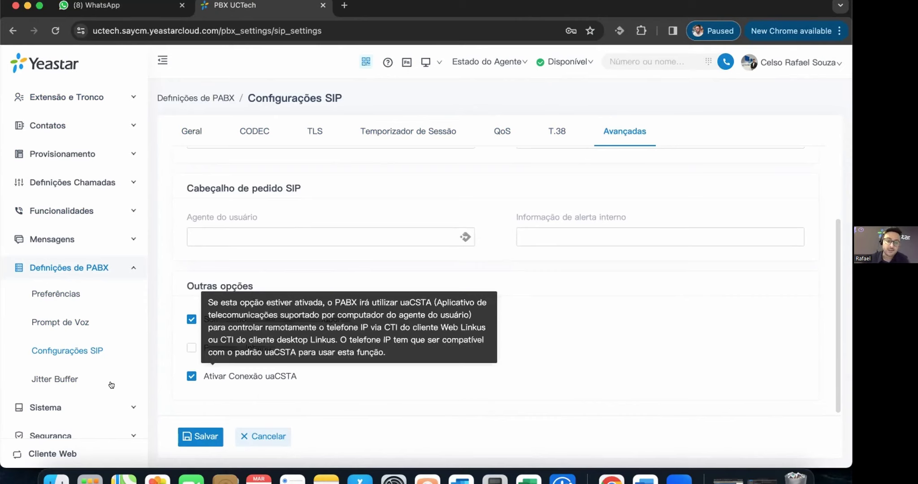
pyautogui.click(58, 376)
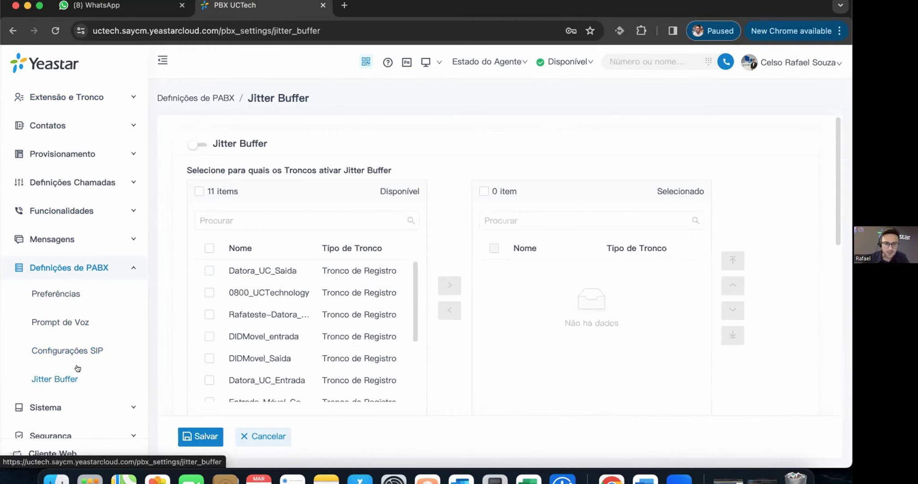
# - Scroll the Jitter Buffer page, leaving it disabled with Adaptável, 50 ms adjustment and 200 ms maximum
pyautogui.scroll(-10, 459, 188)
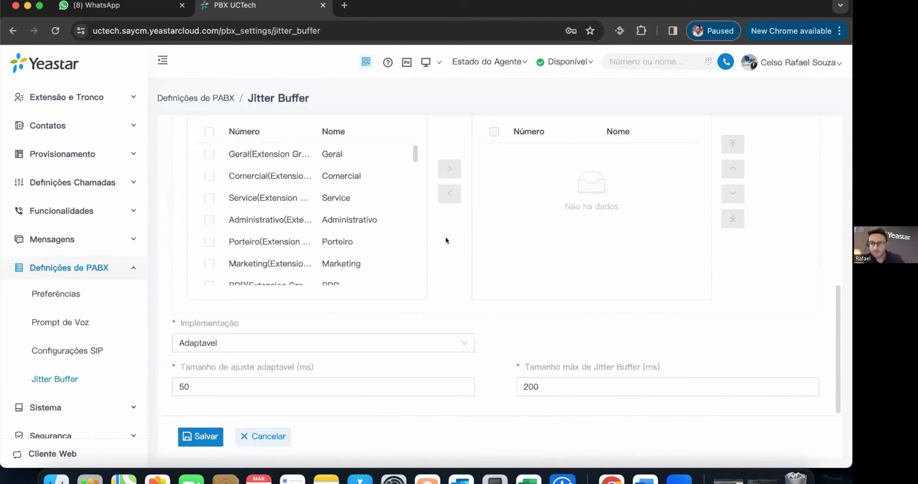
pyautogui.scroll(10, 466, 223)
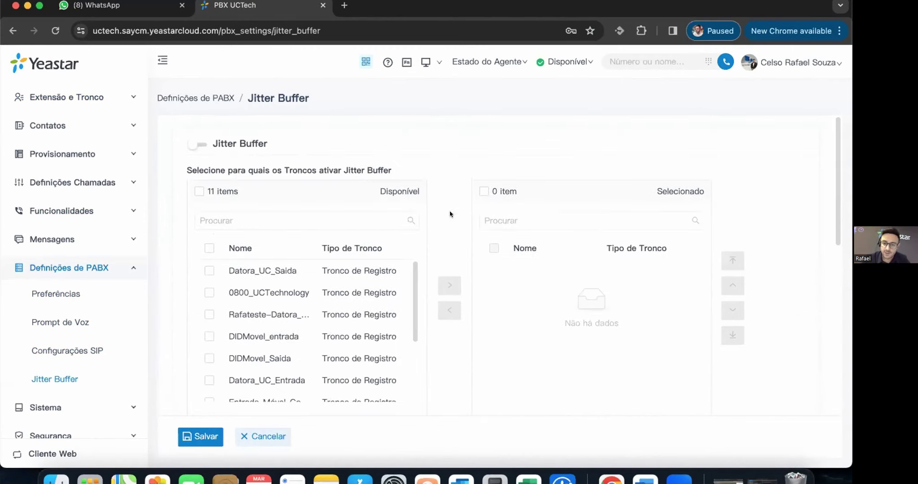
# - Check the Sistema > Data e Hora settings, then view the E-Mail server settings with default SMTP
pyautogui.click(68, 413)
pyautogui.click(55, 321)
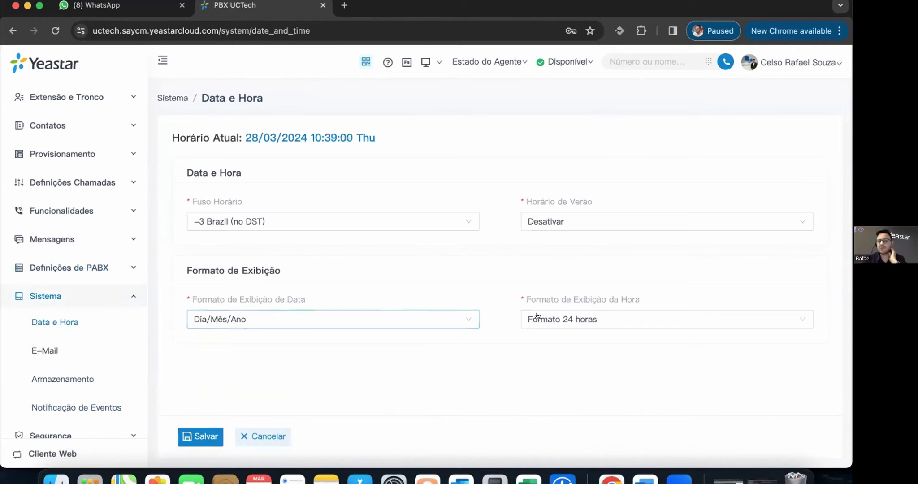
pyautogui.click(36, 346)
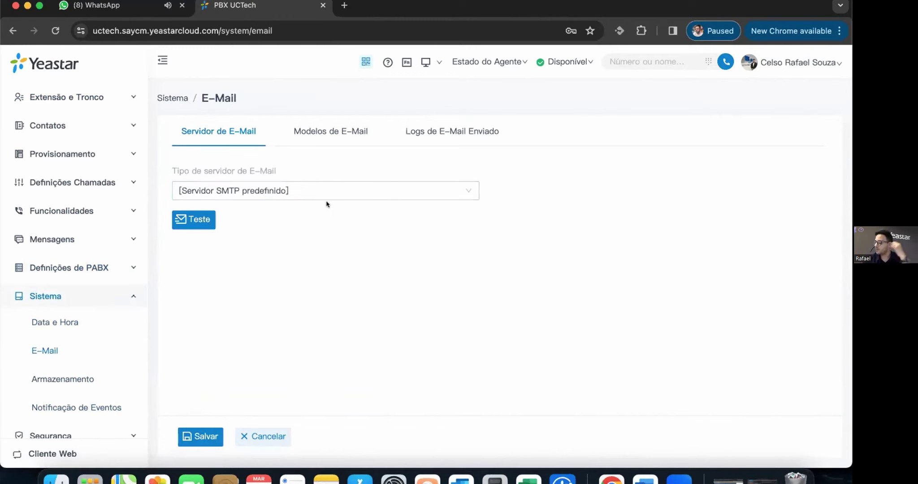
# - Discard the agent auto-pause e-mail template edits and view the Logs de E-Mail Enviado
pyautogui.click(323, 134)
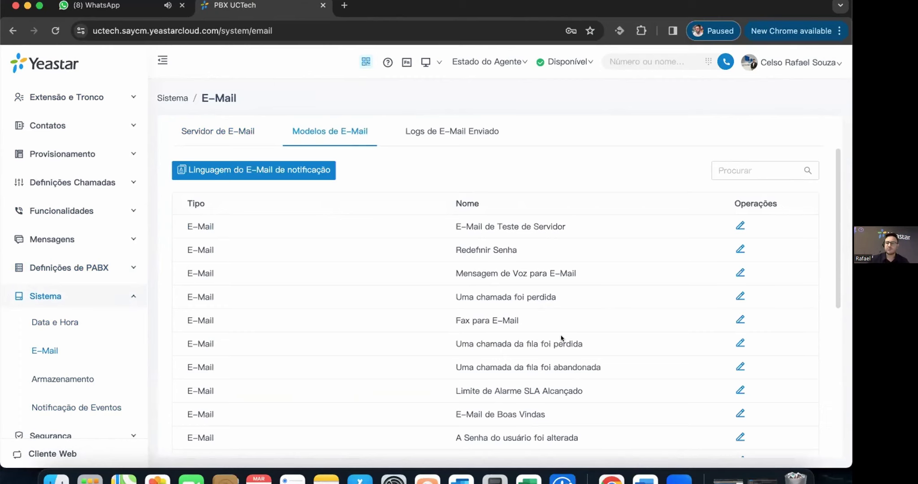
pyautogui.scroll(-5, 560, 339)
pyautogui.scroll(5, 632, 313)
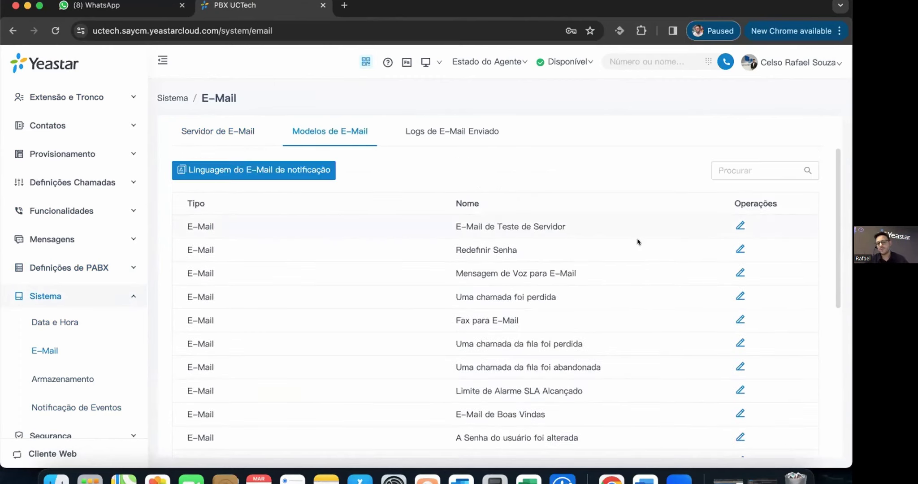
pyautogui.scroll(-5, 631, 317)
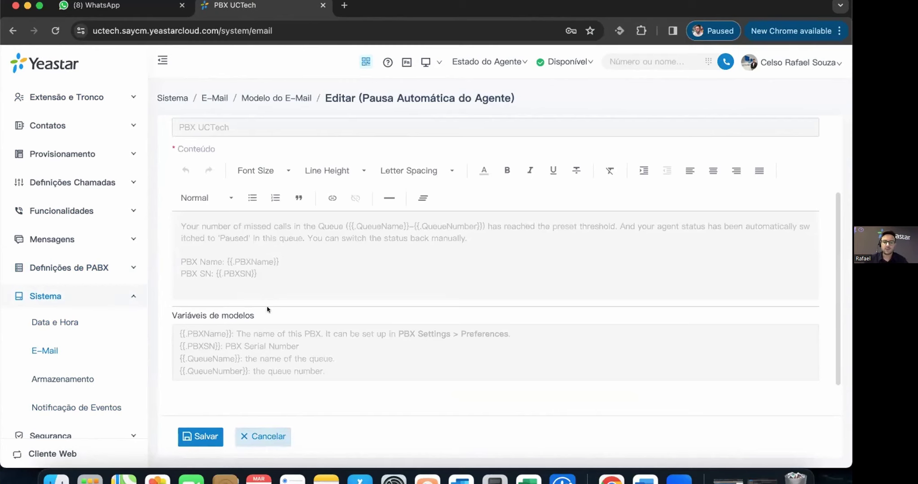
pyautogui.click(282, 434)
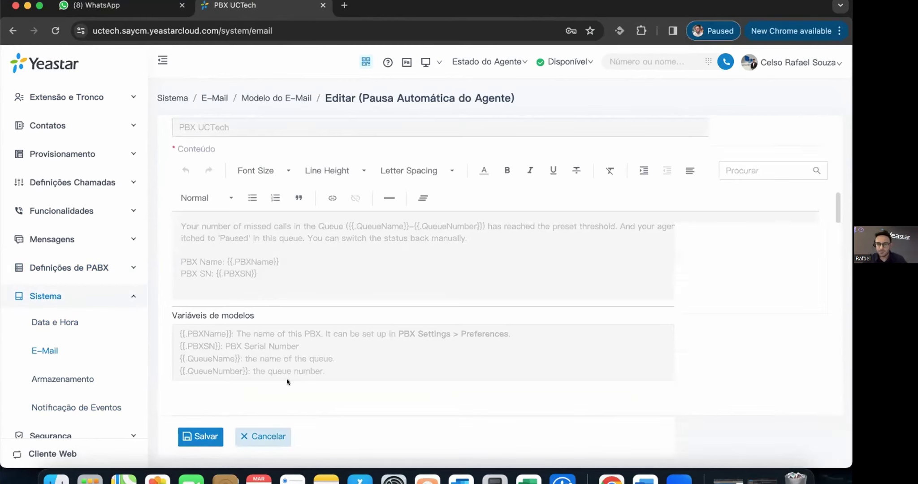
pyautogui.click(454, 130)
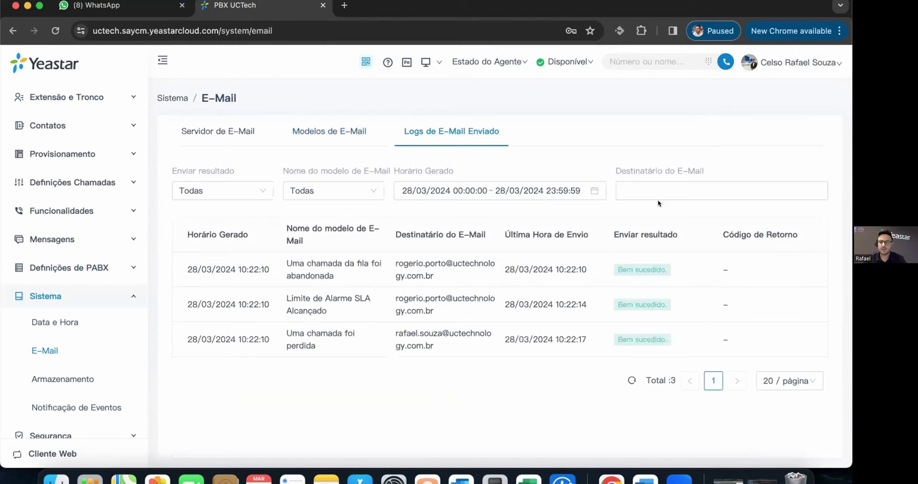
pyautogui.click(640, 193)
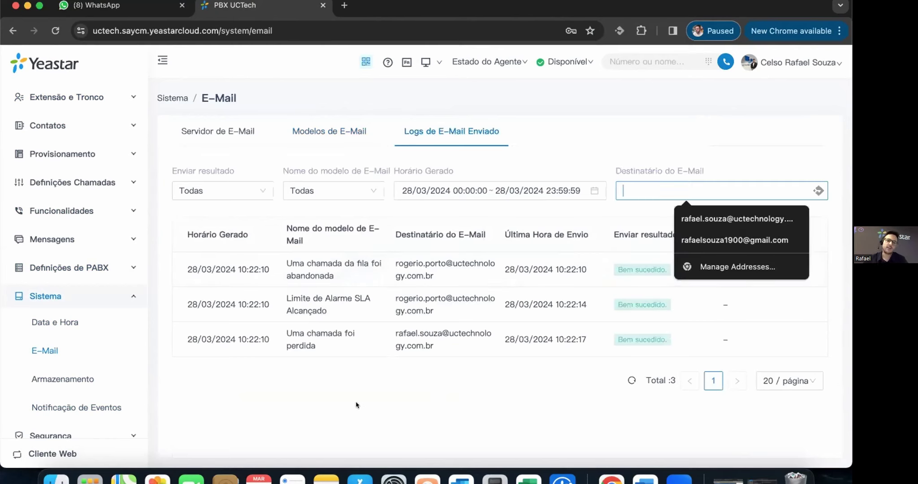
pyautogui.click(697, 276)
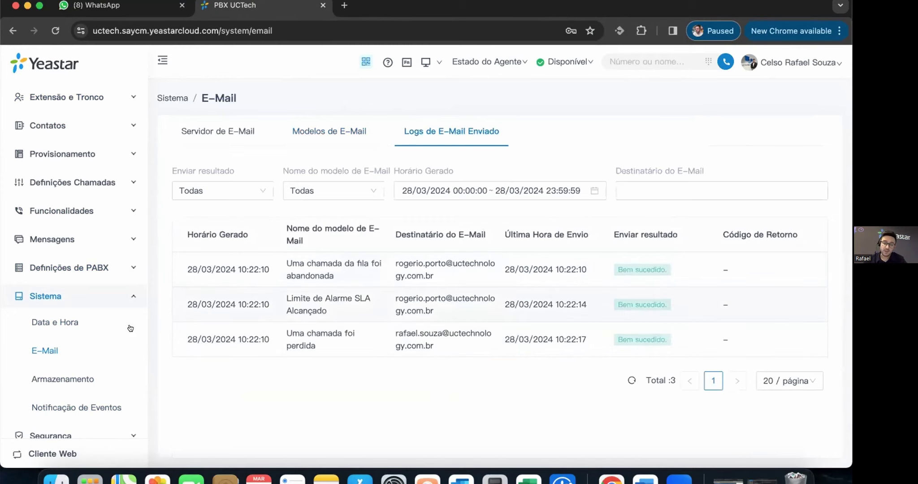
pyautogui.scroll(-3, 39, 385)
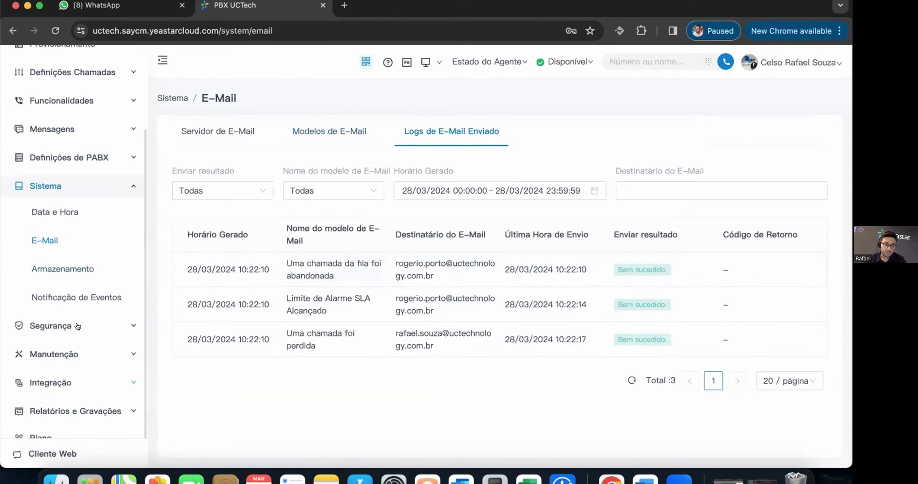
pyautogui.click(64, 263)
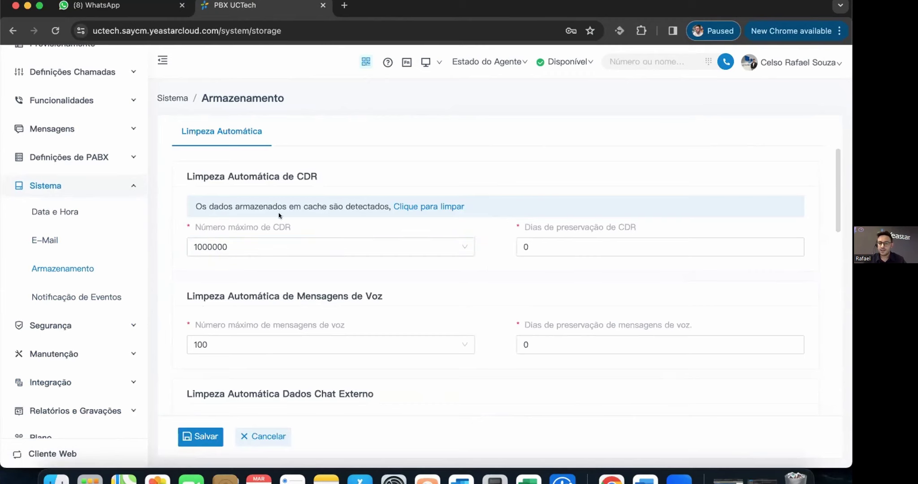
# - Scroll through the Armazenamento > Limpeza Automática cleanup limits
pyautogui.scroll(-1, 495, 288)
pyautogui.scroll(-1, 494, 288)
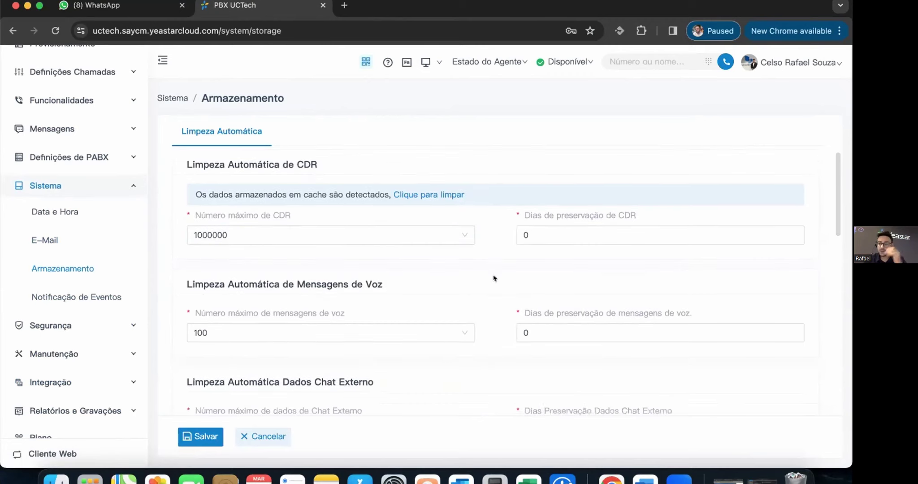
pyautogui.scroll(-1, 493, 279)
pyautogui.scroll(-5, 493, 279)
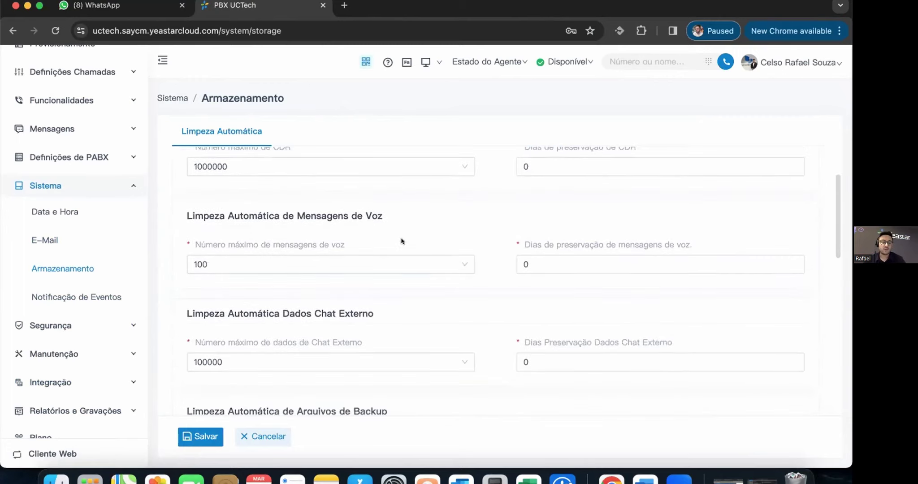
pyautogui.moveTo(364, 242)
pyautogui.scroll(-1, 533, 240)
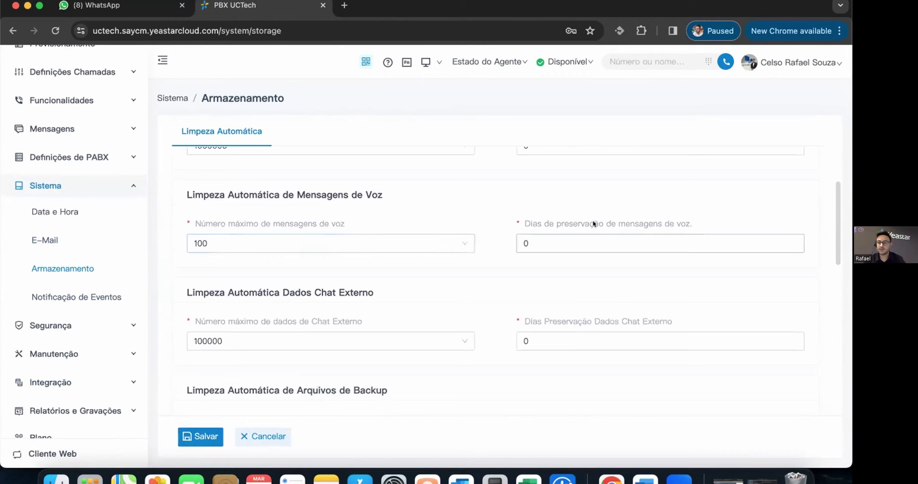
pyautogui.scroll(-2, 492, 276)
pyautogui.scroll(-10, 531, 276)
pyautogui.scroll(-1, 498, 290)
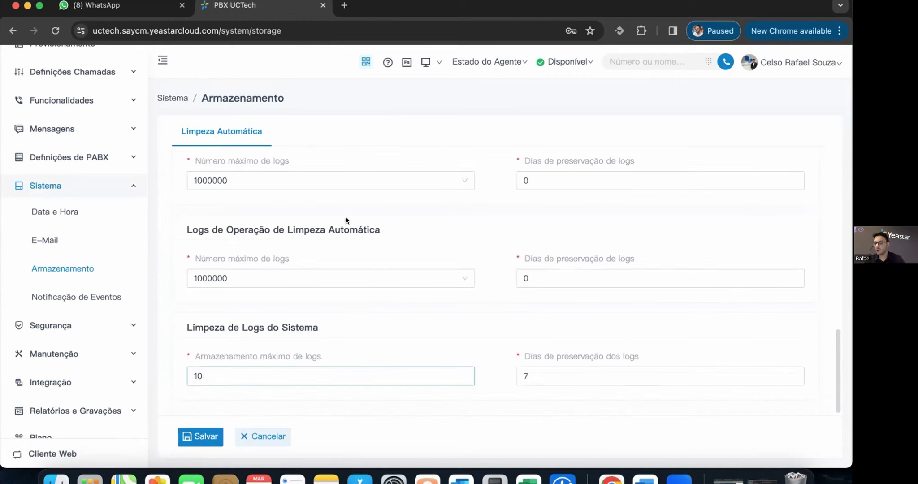
pyautogui.scroll(5, 448, 340)
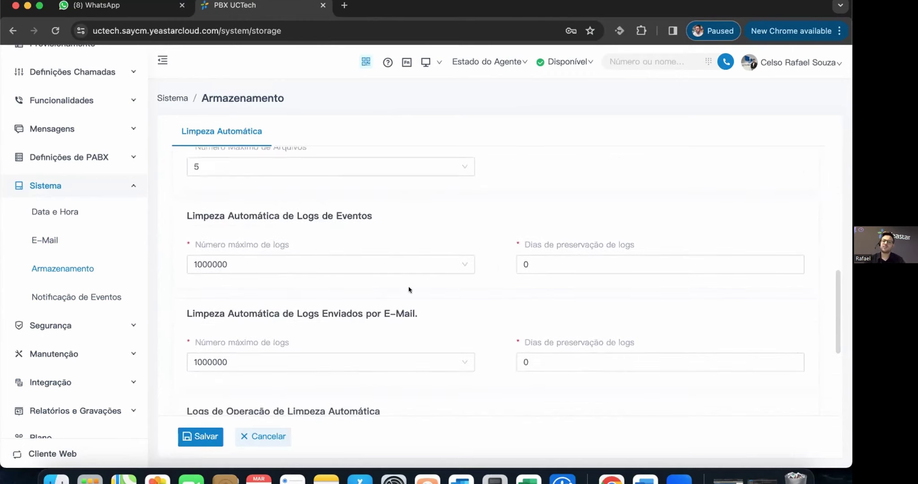
# - Leave the event-log limit at 1000000 and retention days at 0 unchanged
pyautogui.click(445, 265)
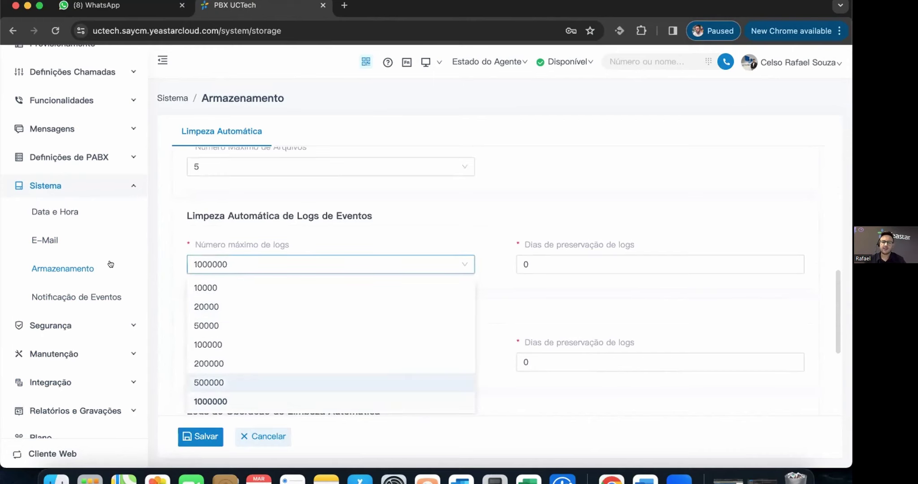
pyautogui.click(487, 248)
pyautogui.press('Tab')
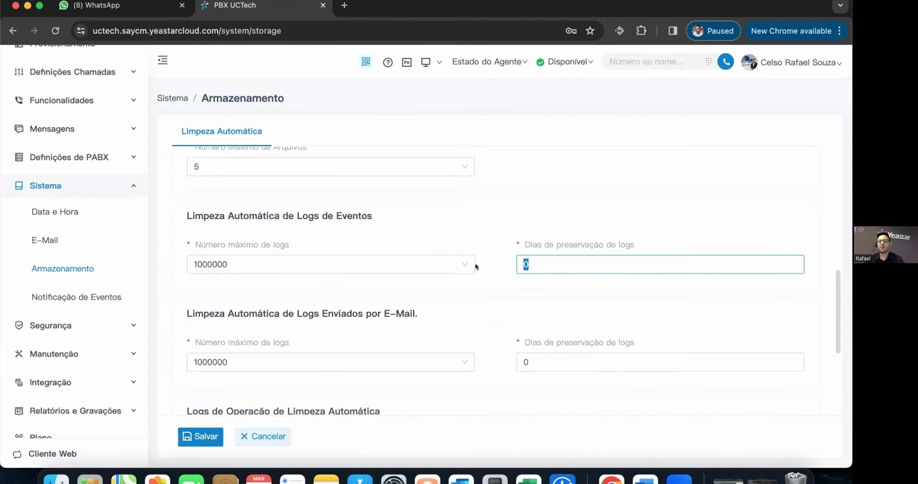
pyautogui.click(485, 233)
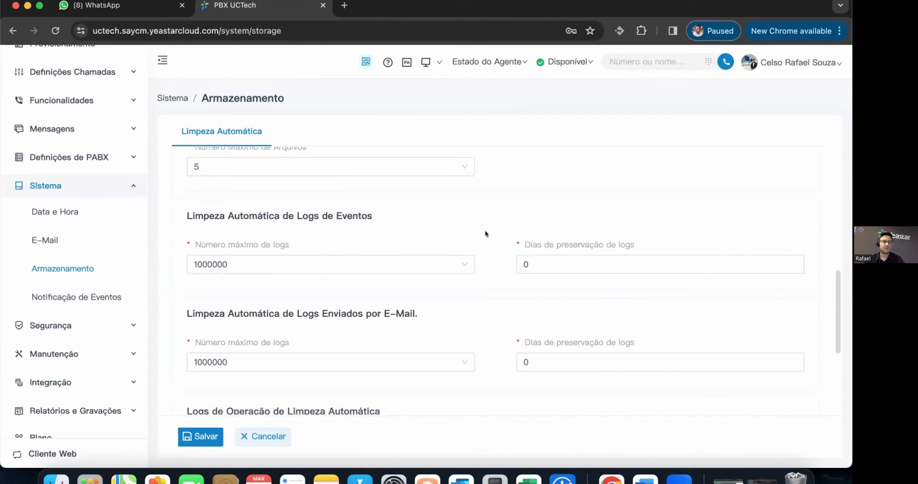
pyautogui.click(85, 298)
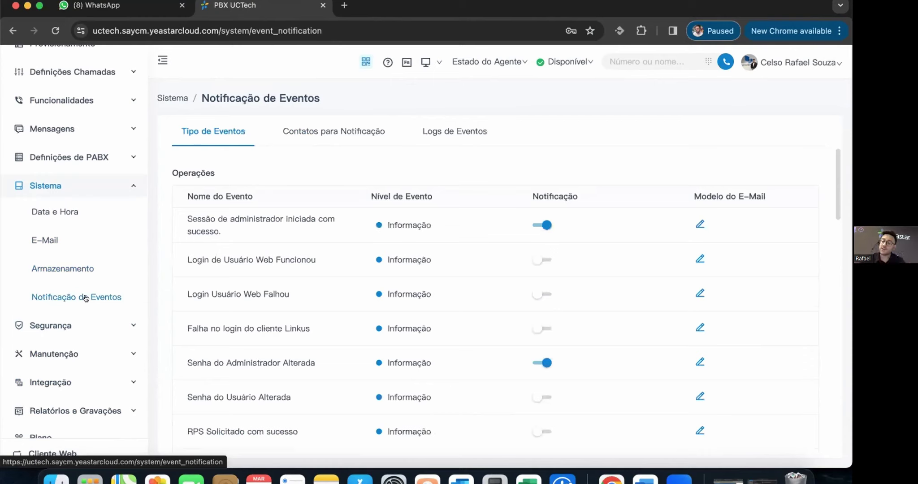
# - Scroll through the Tipo de Eventos table, then view the Contatos para Notificação list
pyautogui.scroll(-3, 569, 278)
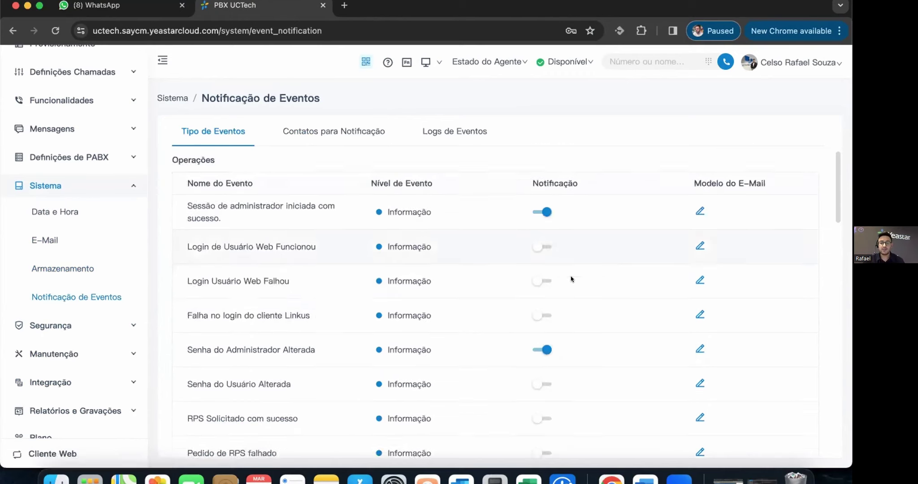
pyautogui.scroll(-10, 468, 288)
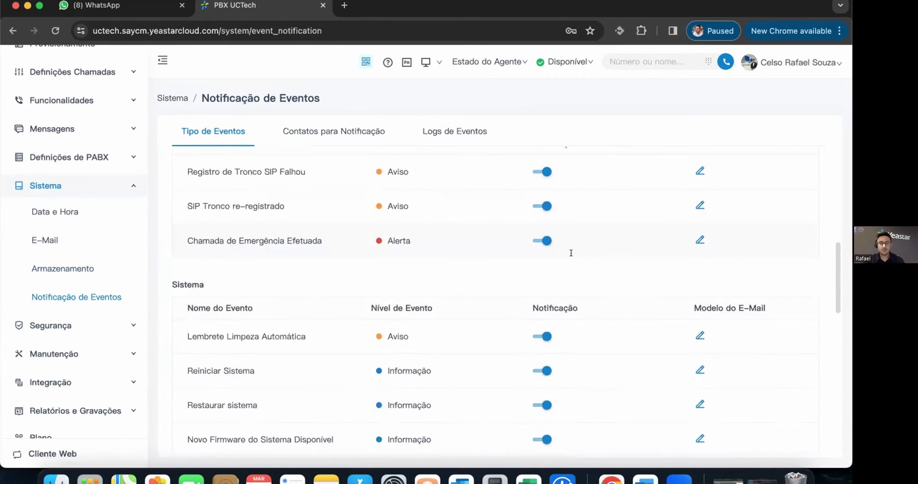
pyautogui.scroll(-10, 597, 305)
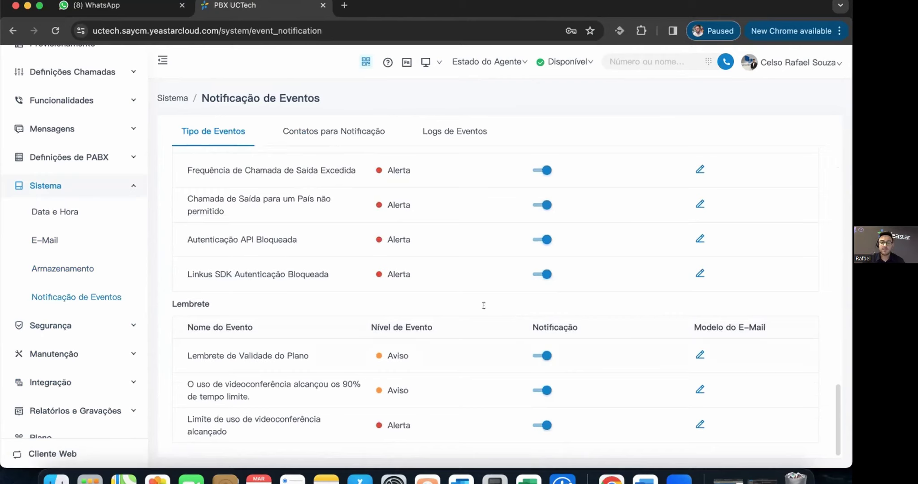
pyautogui.scroll(10, 515, 291)
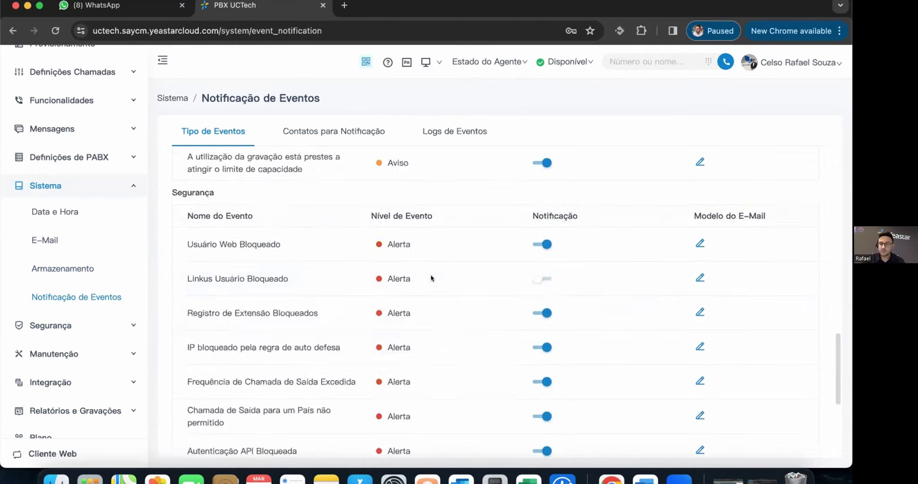
pyautogui.scroll(-2, 592, 319)
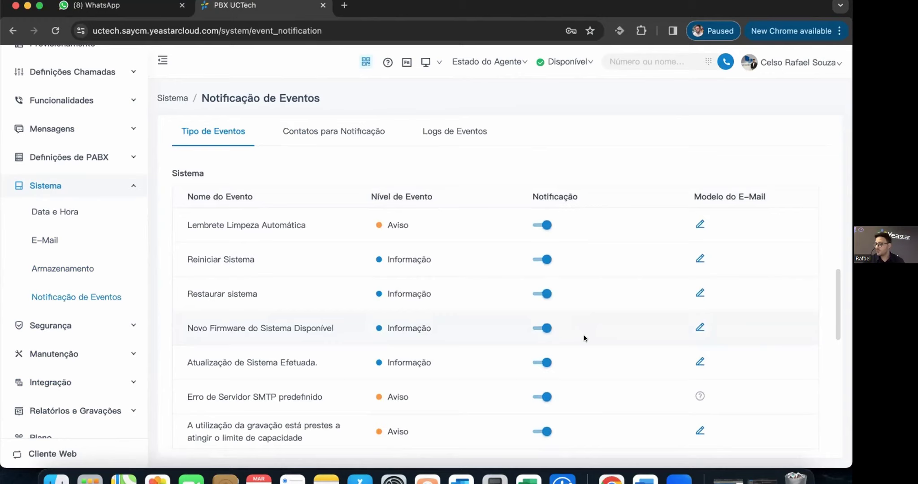
pyautogui.scroll(-12, 584, 338)
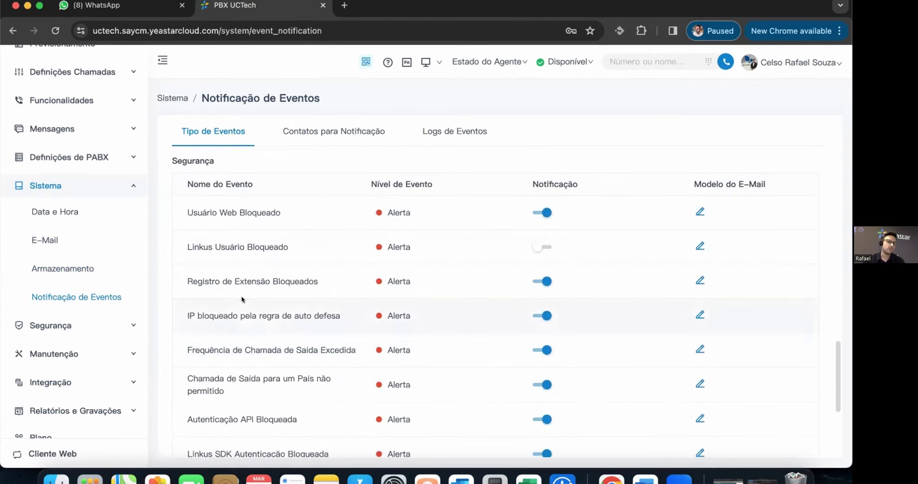
pyautogui.scroll(-4, 493, 327)
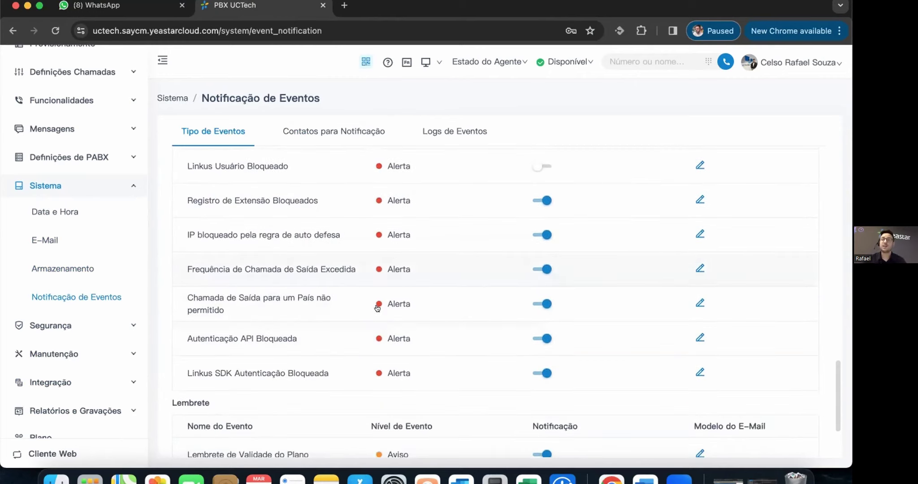
pyautogui.scroll(10, 493, 260)
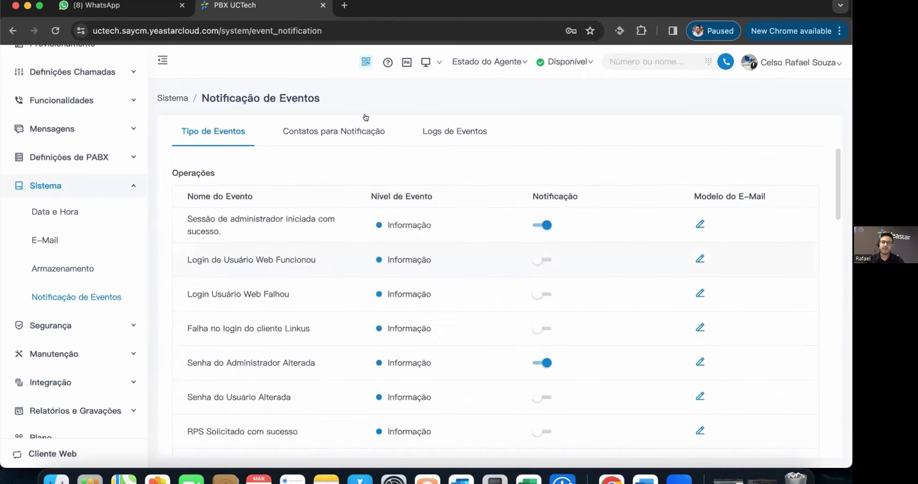
pyautogui.click(354, 131)
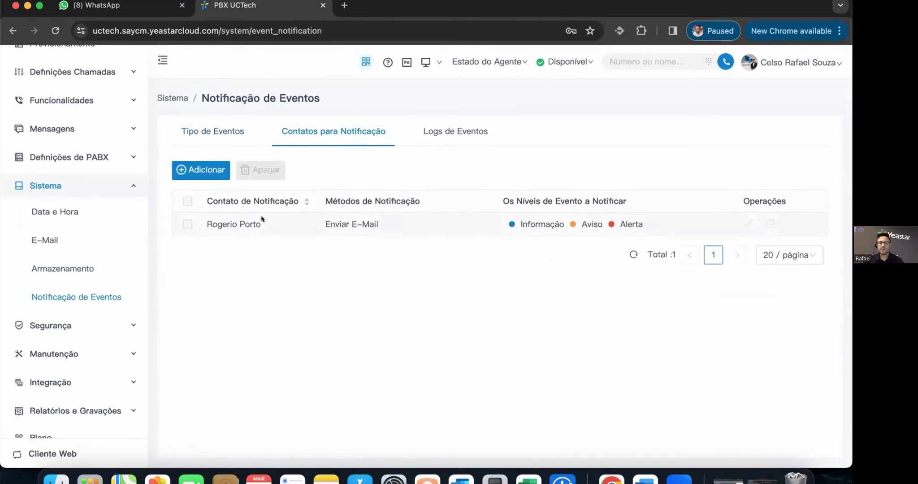
# - Add extension 1001 as an e-mail notification contact for Informação, Aviso and Alerta, and save
pyautogui.click(208, 164)
pyautogui.click(337, 194)
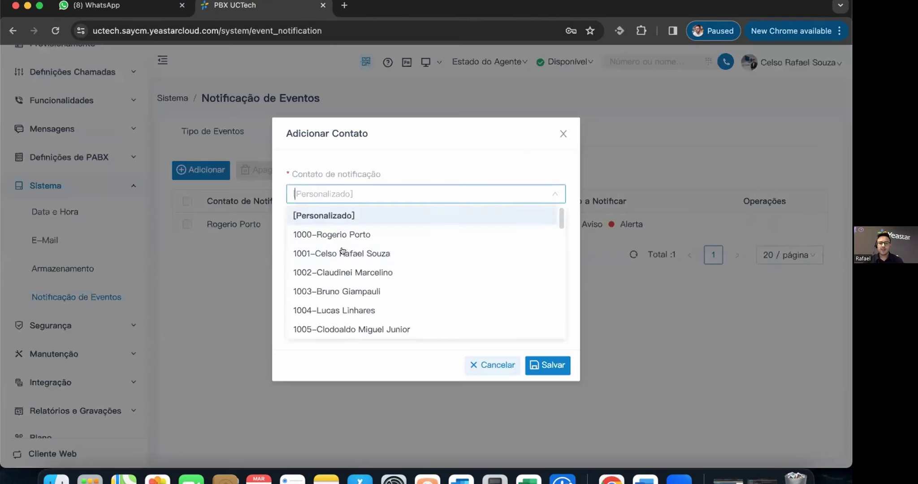
pyautogui.click(347, 251)
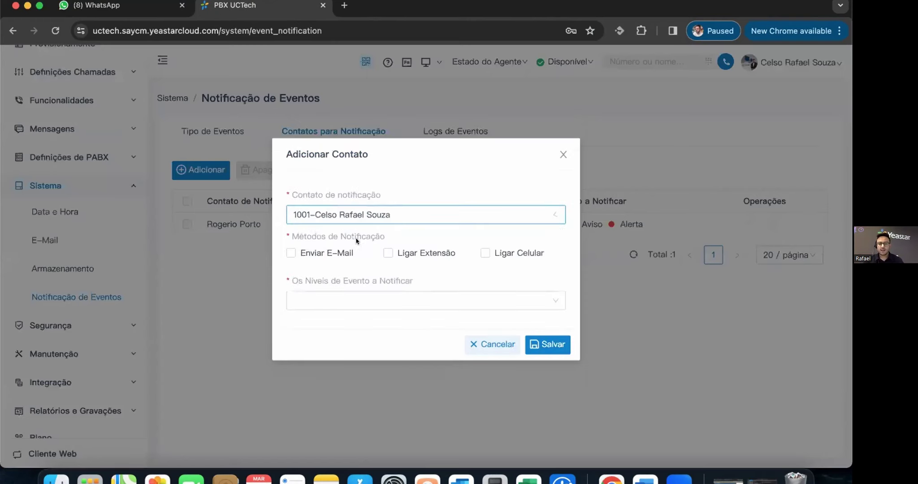
pyautogui.click(291, 253)
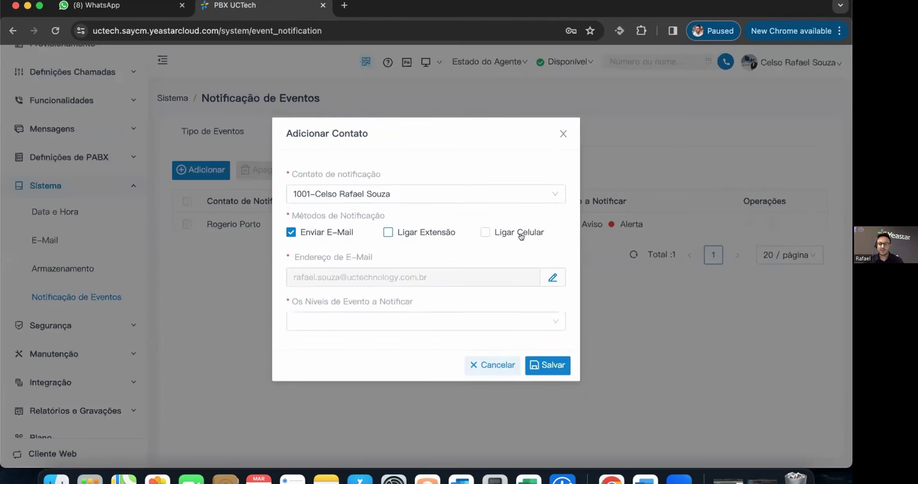
pyautogui.click(350, 320)
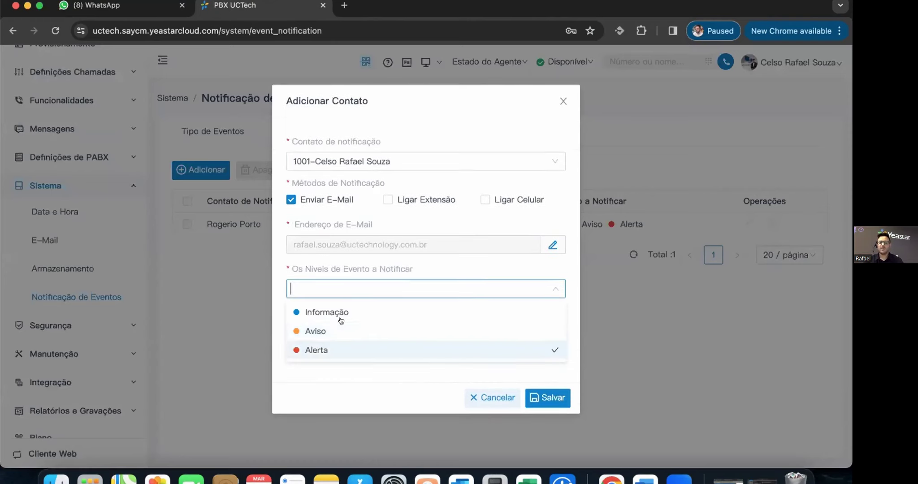
pyautogui.click(342, 331)
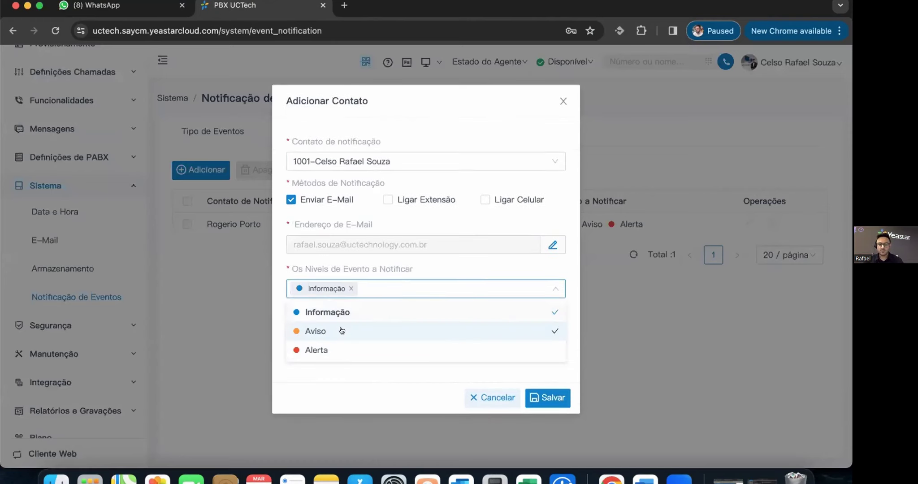
pyautogui.click(365, 350)
pyautogui.click(558, 363)
pyautogui.click(558, 364)
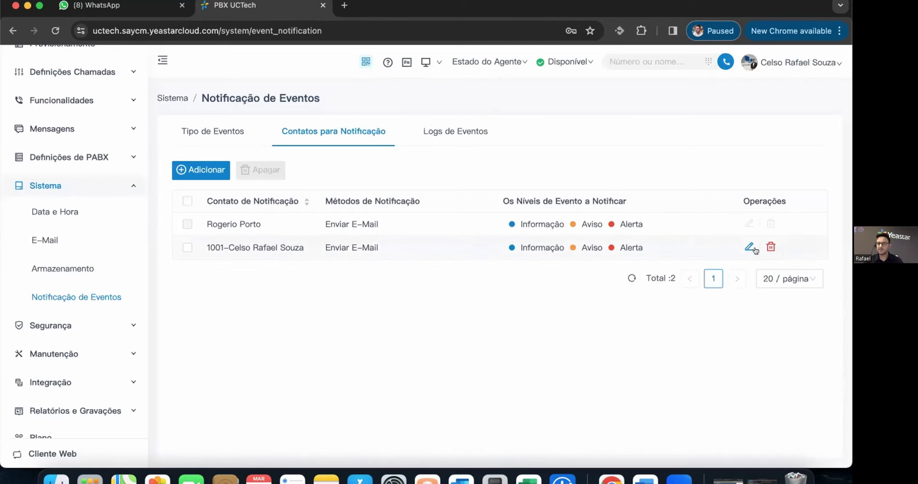
# - Delete the new notification contact again and view the Logs de Eventos tab
pyautogui.click(770, 246)
pyautogui.click(515, 271)
pyautogui.click(462, 132)
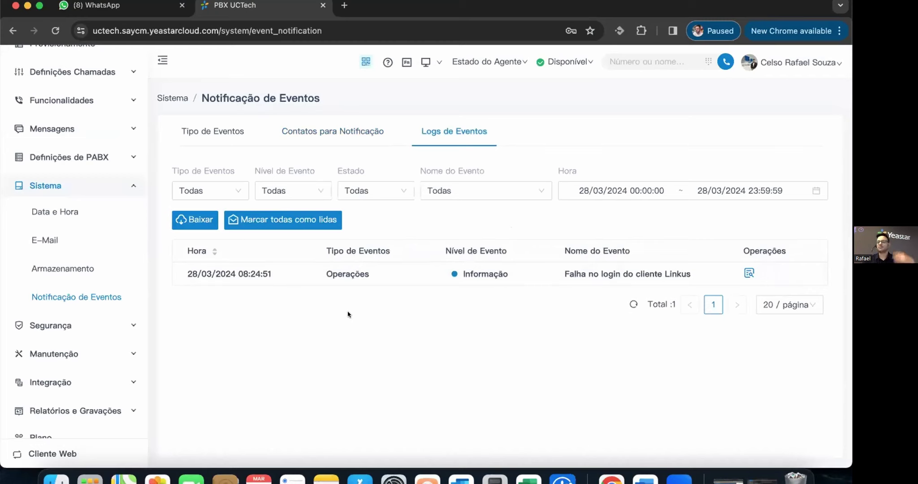
pyautogui.click(83, 321)
pyautogui.moveTo(55, 292); pyautogui.dragTo(65, 286)
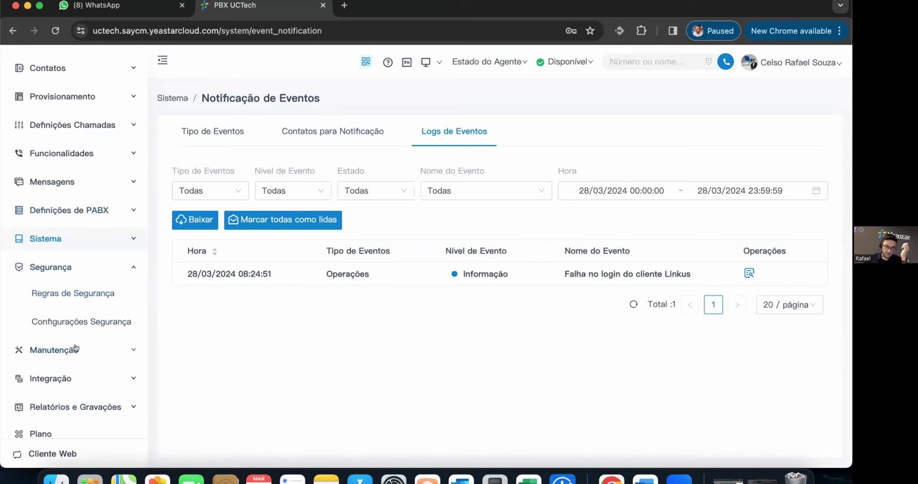
# - Check the blocked IPs, allowed IPs and outbound call frequency rules under Regras de Segurança
pyautogui.click(73, 296)
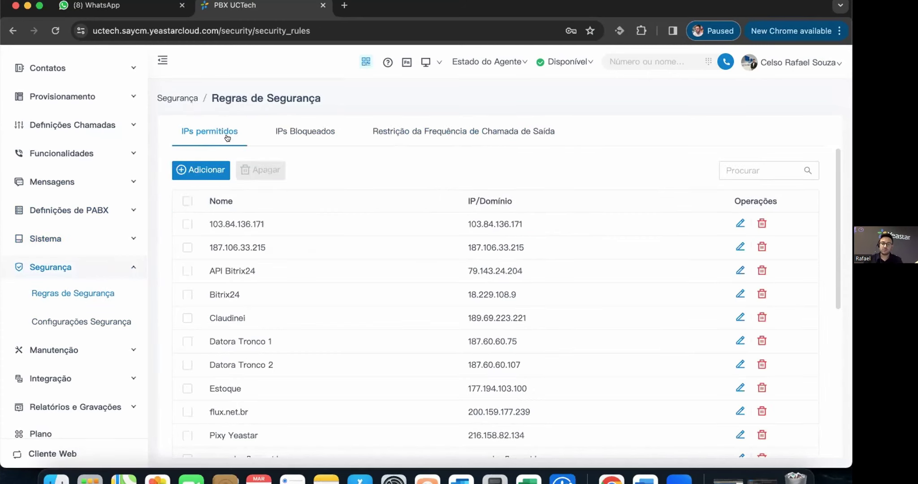
pyautogui.click(308, 130)
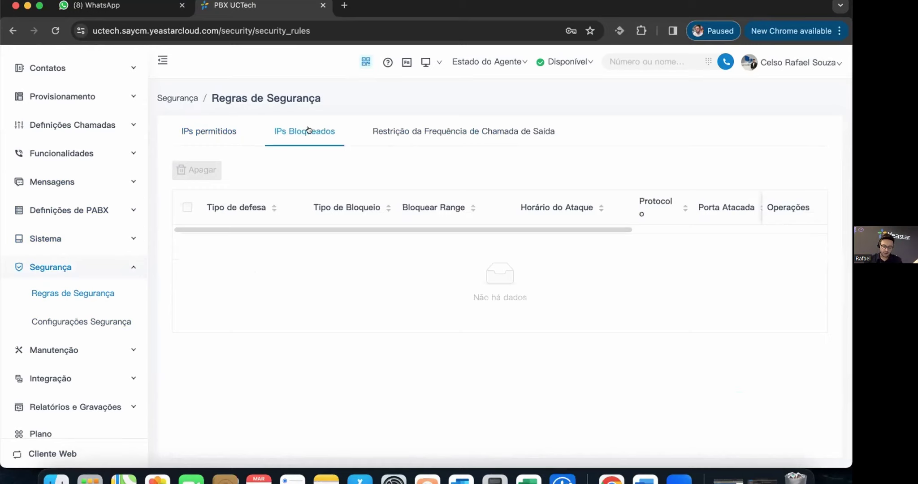
pyautogui.click(205, 122)
pyautogui.click(441, 130)
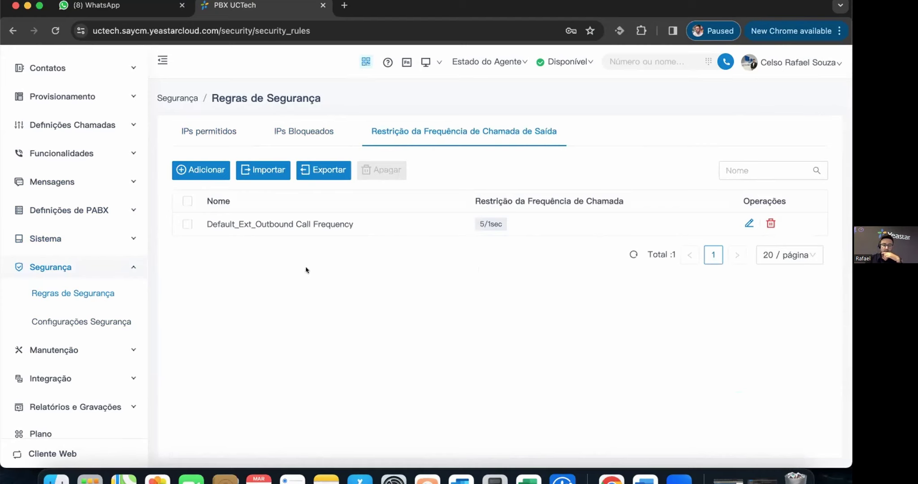
pyautogui.click(91, 322)
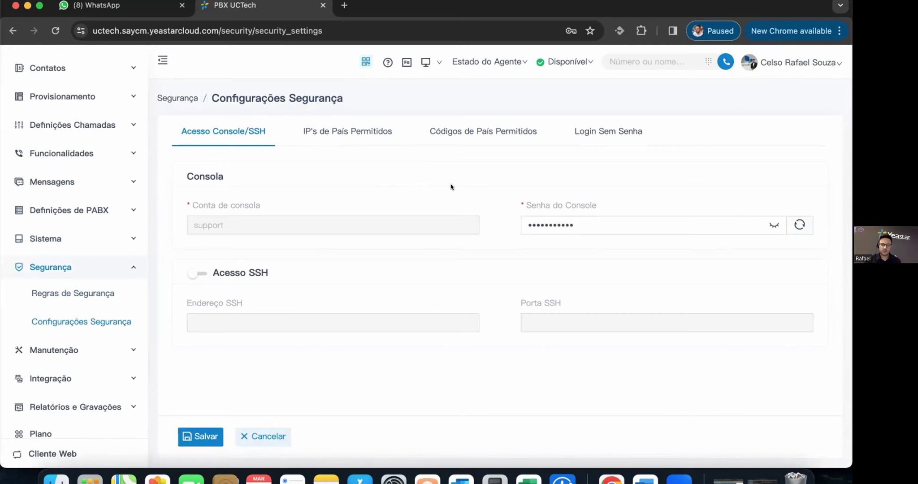
# - Check the allowed country IPs, allowed country codes and Login Sem Senha tabs in turn
pyautogui.click(357, 127)
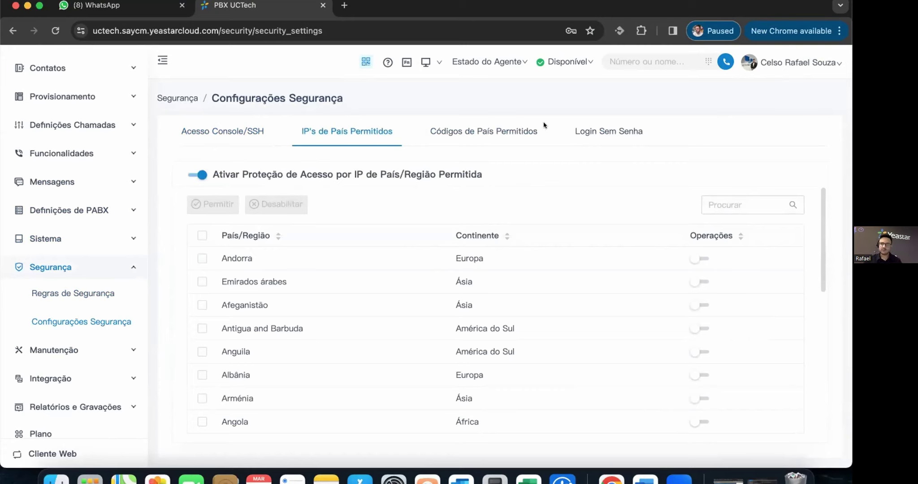
pyautogui.scroll(-10, 605, 241)
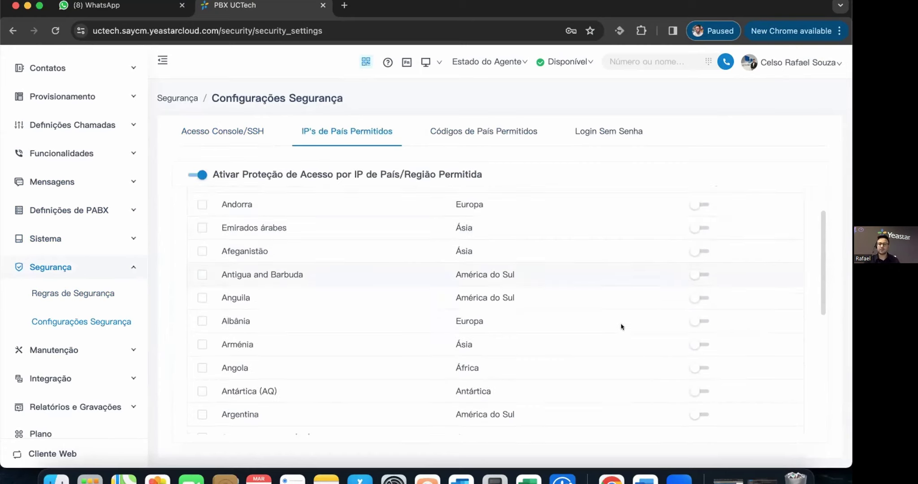
pyautogui.scroll(10, 601, 234)
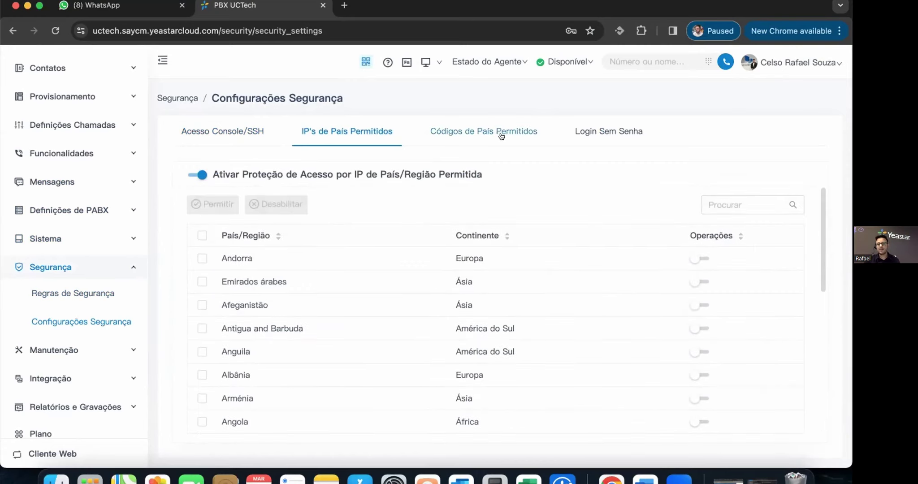
pyautogui.click(501, 134)
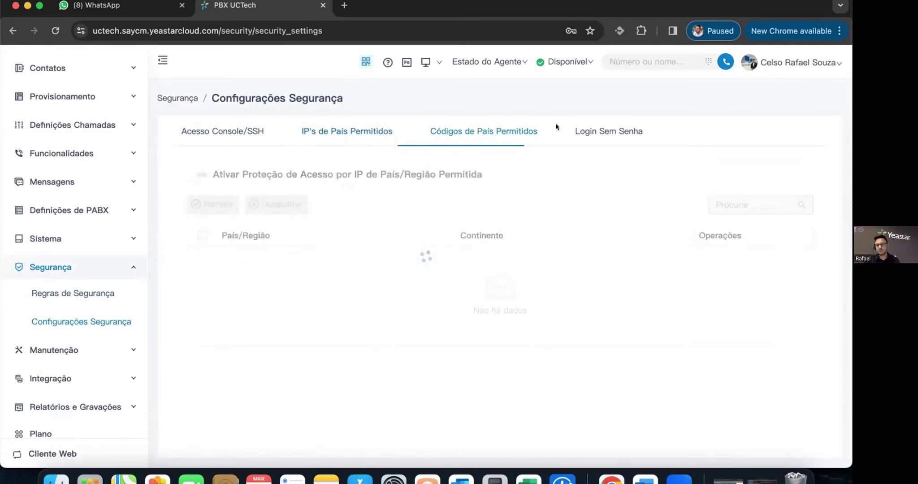
pyautogui.click(613, 129)
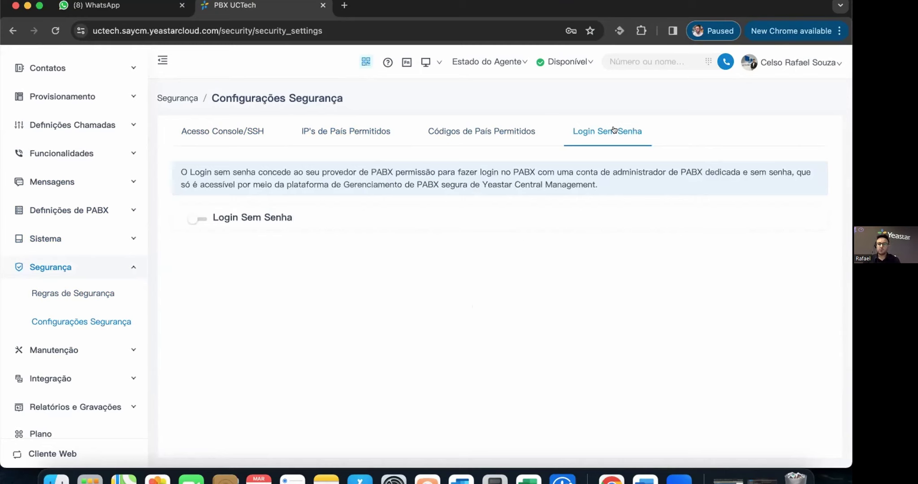
# - View the account's password and two-factor authentication settings, close them, and expand Manutenção
pyautogui.click(815, 71)
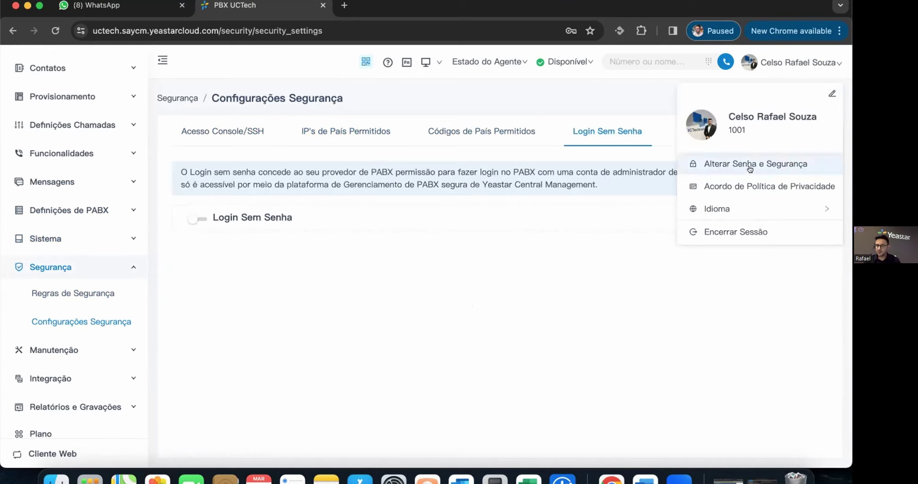
pyautogui.click(786, 165)
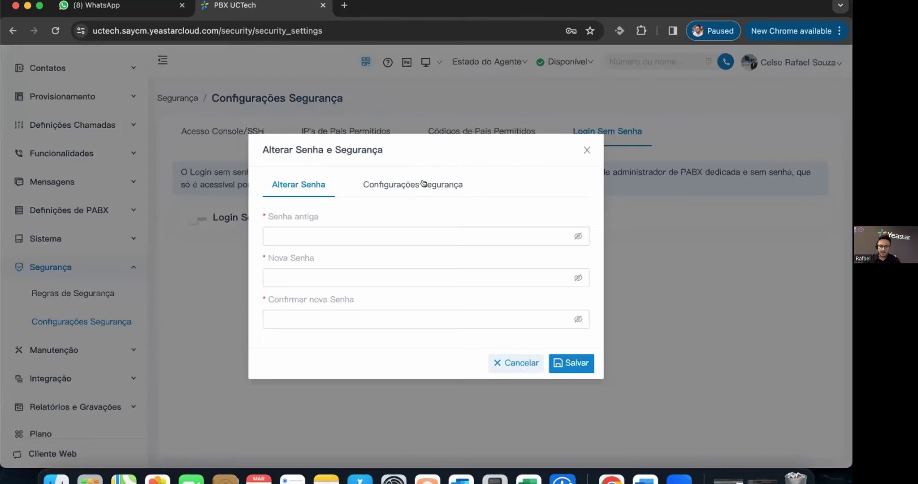
pyautogui.click(426, 186)
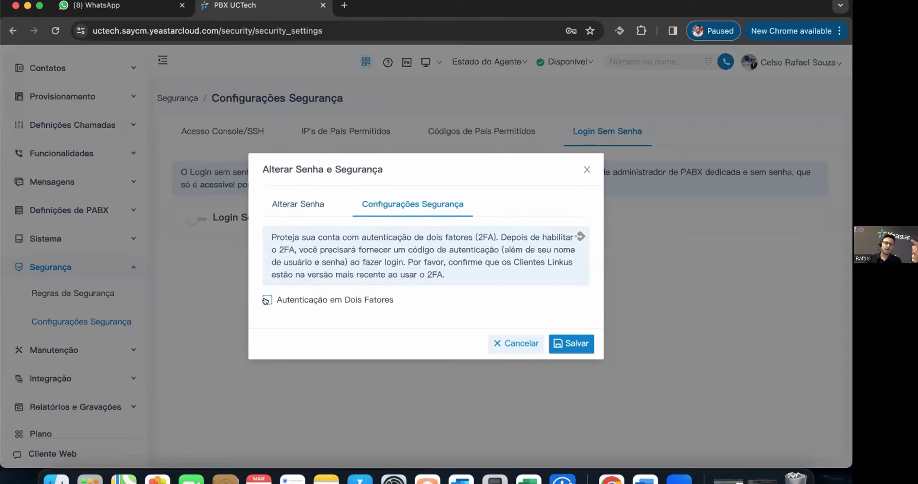
pyautogui.click(582, 168)
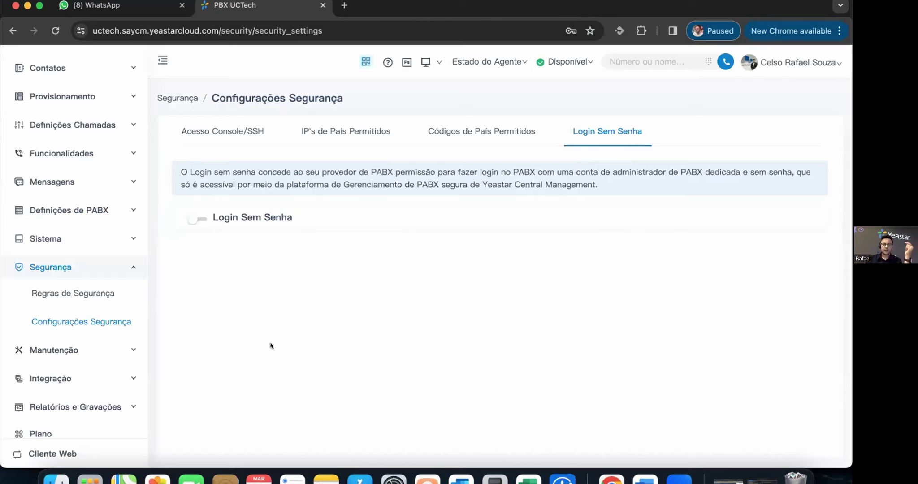
pyautogui.click(94, 349)
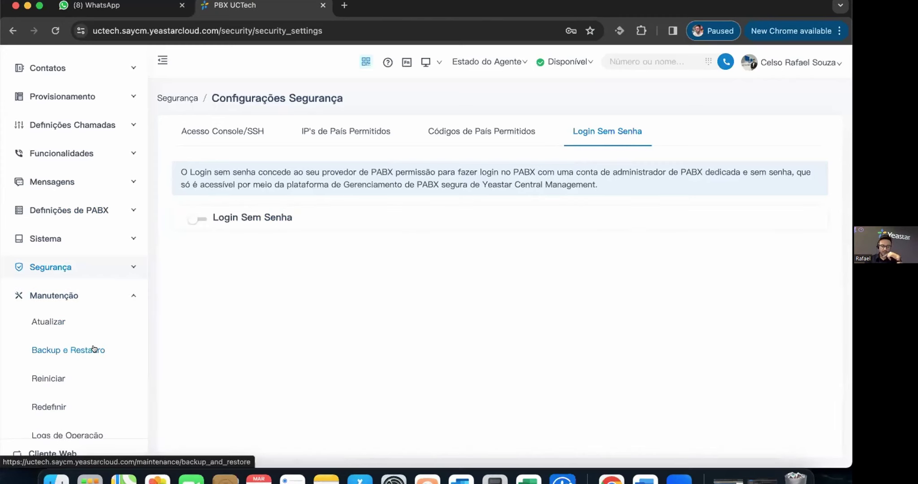
# - Visit the Atualizar, Backup e Restauro, Reiniciar and Redefinir maintenance pages
pyautogui.click(34, 321)
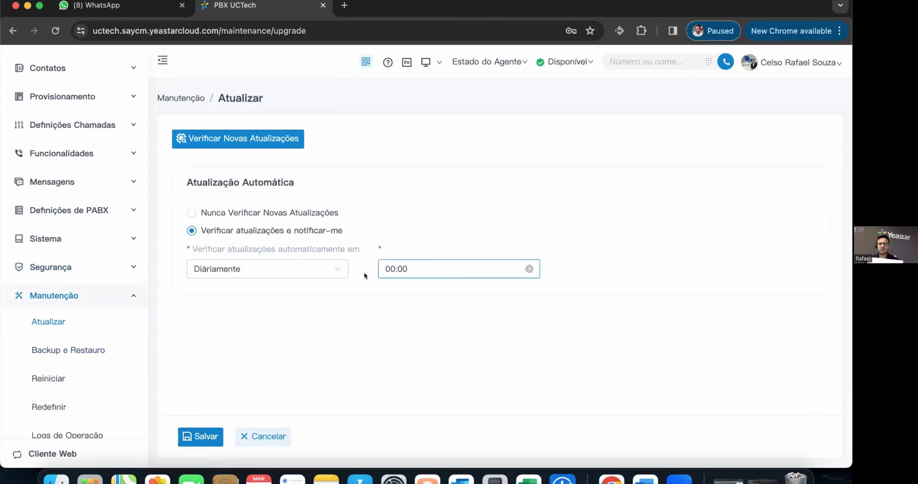
pyautogui.click(65, 347)
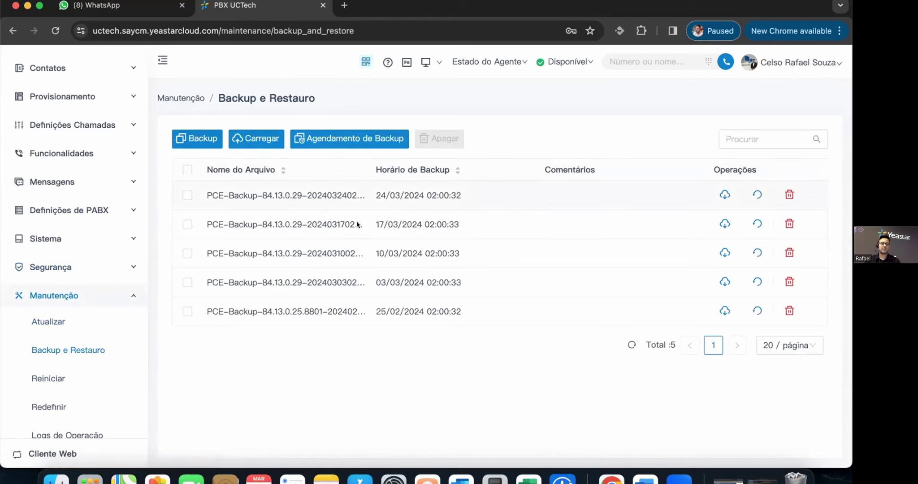
pyautogui.click(54, 369)
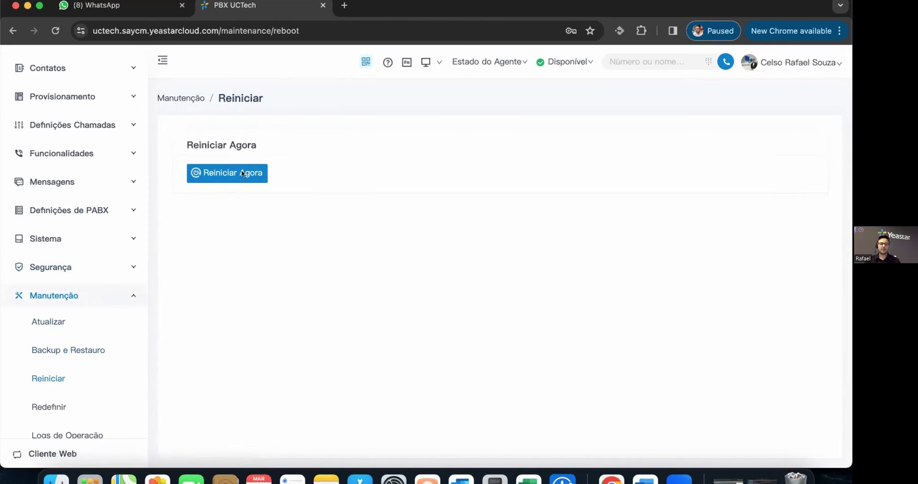
pyautogui.click(57, 396)
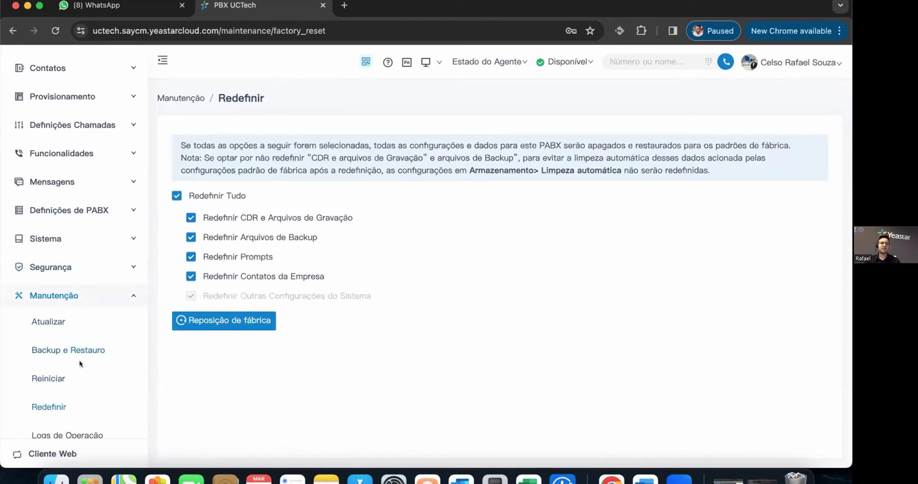
# - Return to Backup e Restauro, start a new backup, cancel it, and review the backup list
pyautogui.click(69, 349)
pyautogui.click(198, 140)
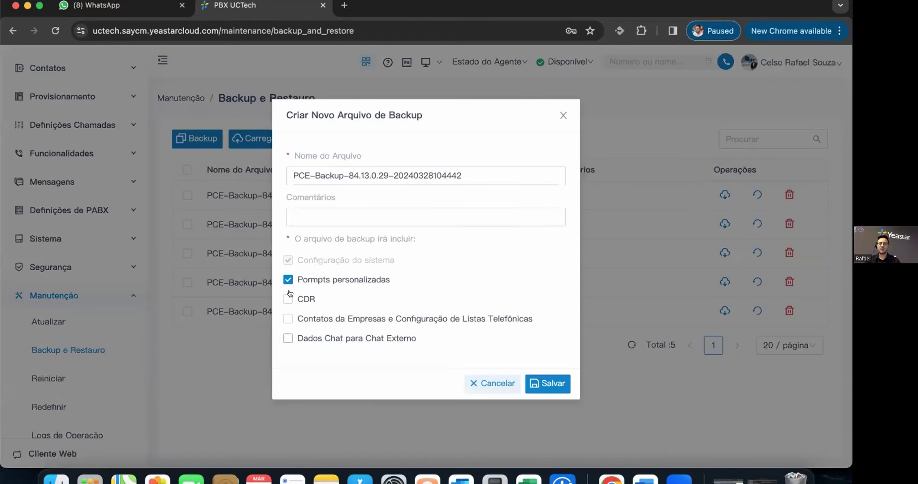
pyautogui.click(492, 383)
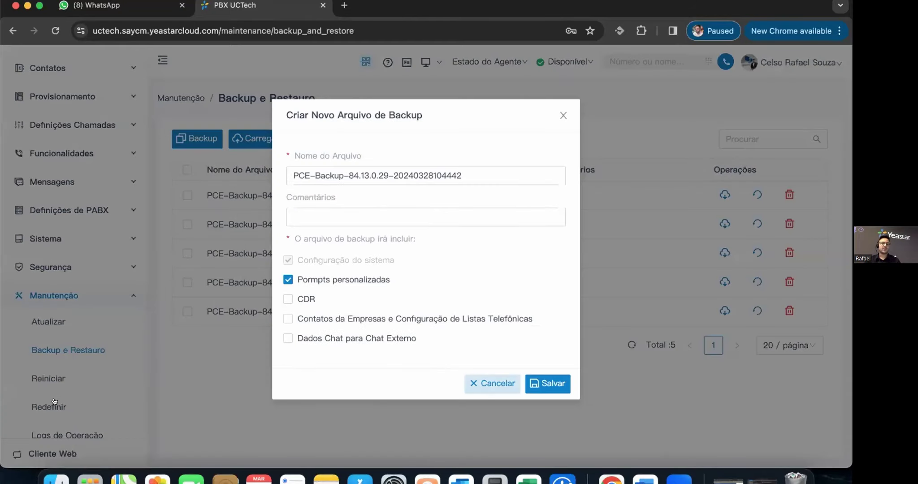
pyautogui.scroll(-1, 86, 398)
pyautogui.scroll(-3, 87, 398)
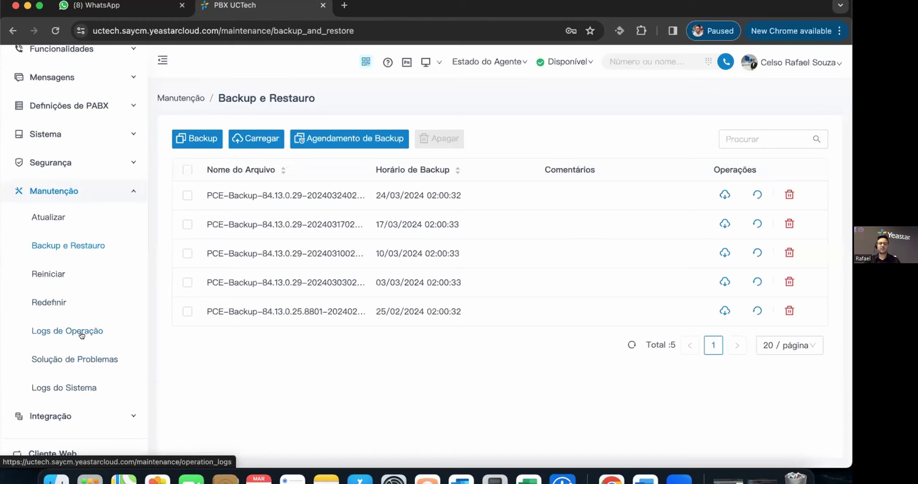
pyautogui.click(83, 329)
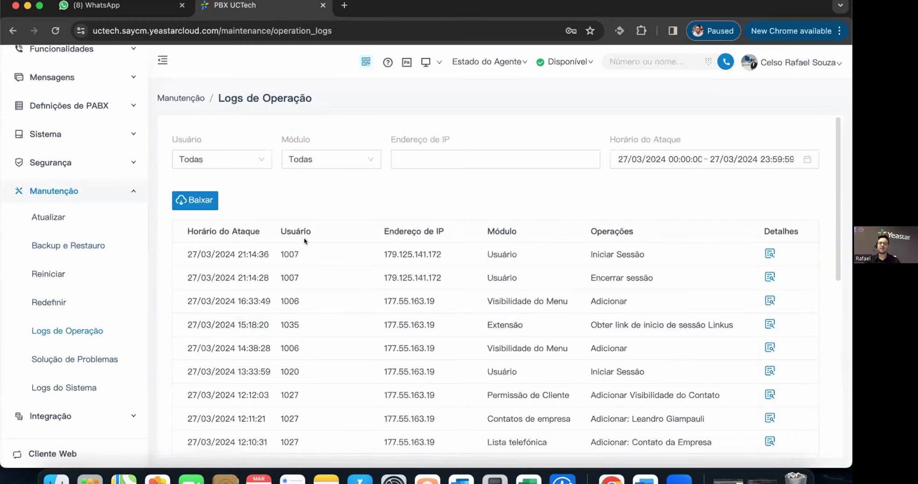
pyautogui.doubleClick(431, 254)
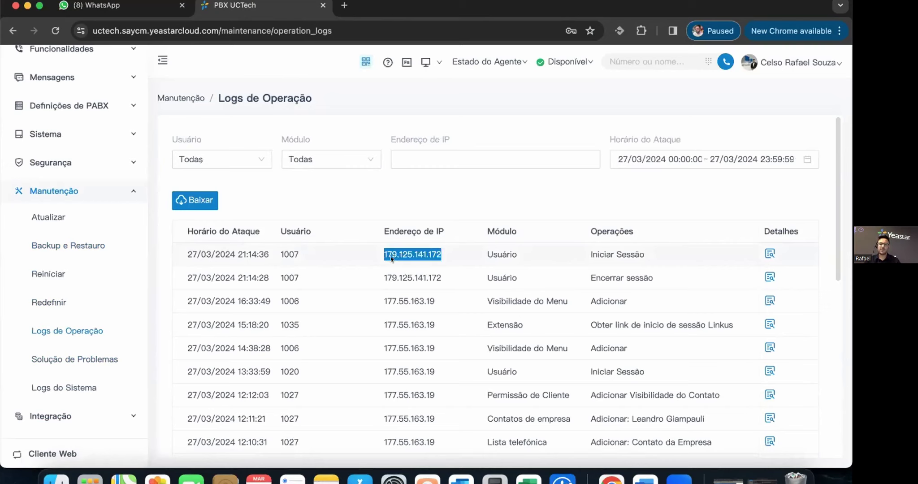
pyautogui.moveTo(516, 253); pyautogui.dragTo(478, 256)
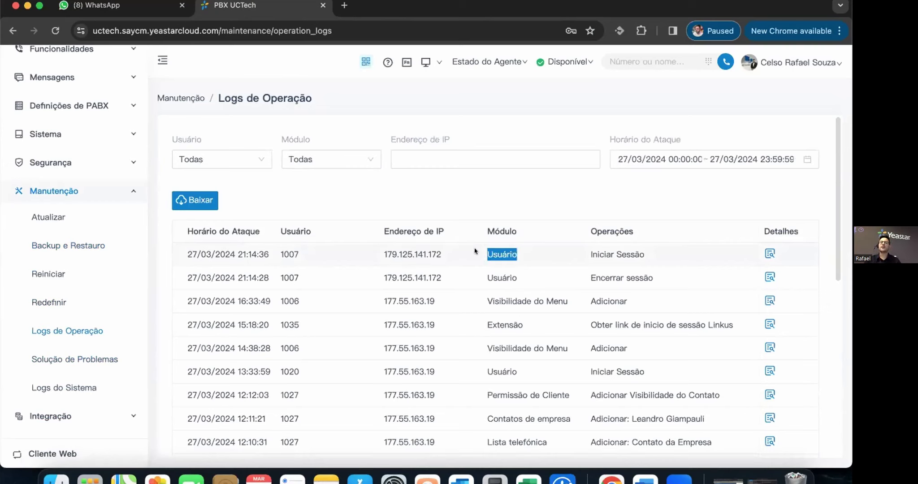
pyautogui.moveTo(644, 254); pyautogui.dragTo(582, 265)
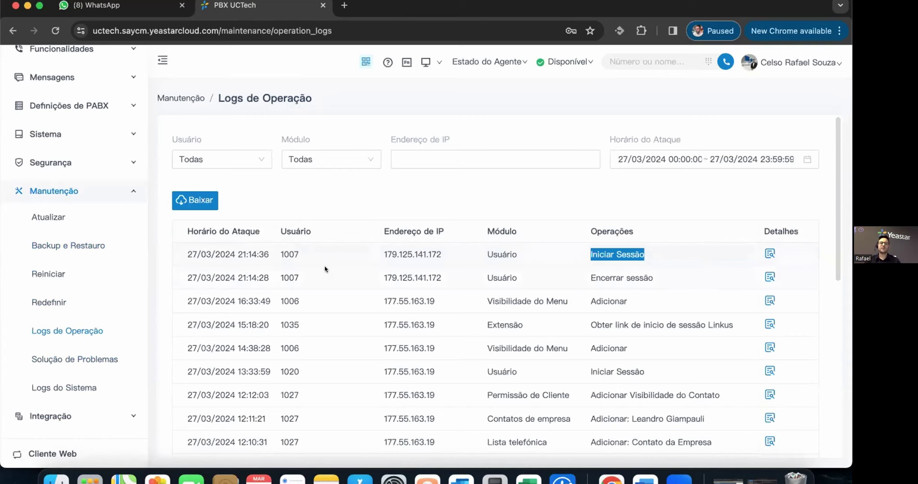
pyautogui.scroll(-10, 268, 264)
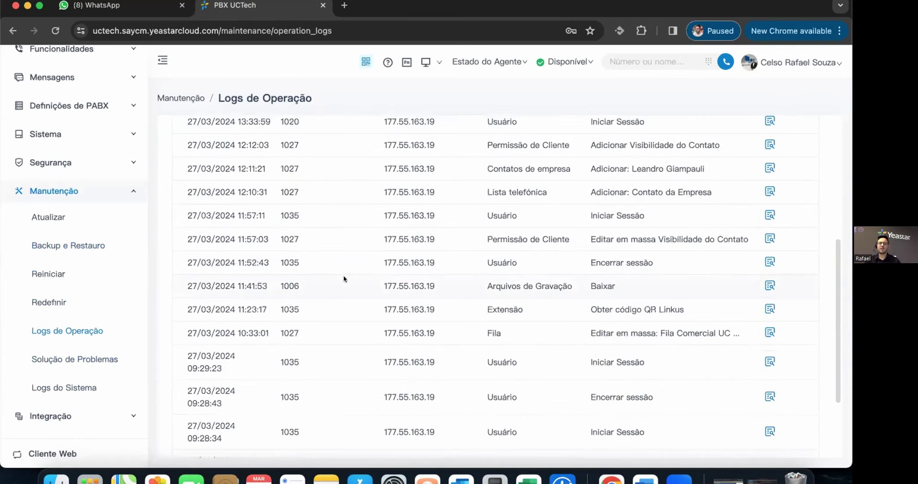
pyautogui.scroll(10, 413, 298)
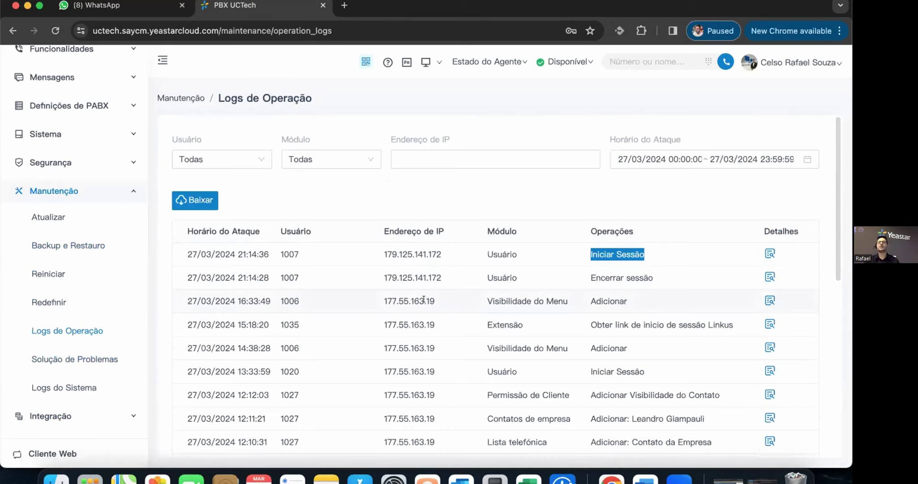
# - Highlight user 1007 in the first log entry, then go to Solução de Problemas
pyautogui.click(527, 206)
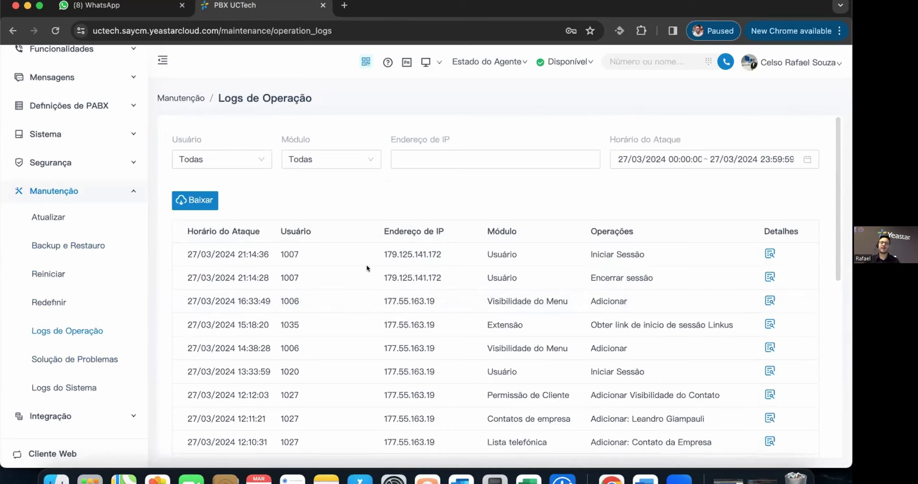
pyautogui.moveTo(299, 254); pyautogui.dragTo(280, 254)
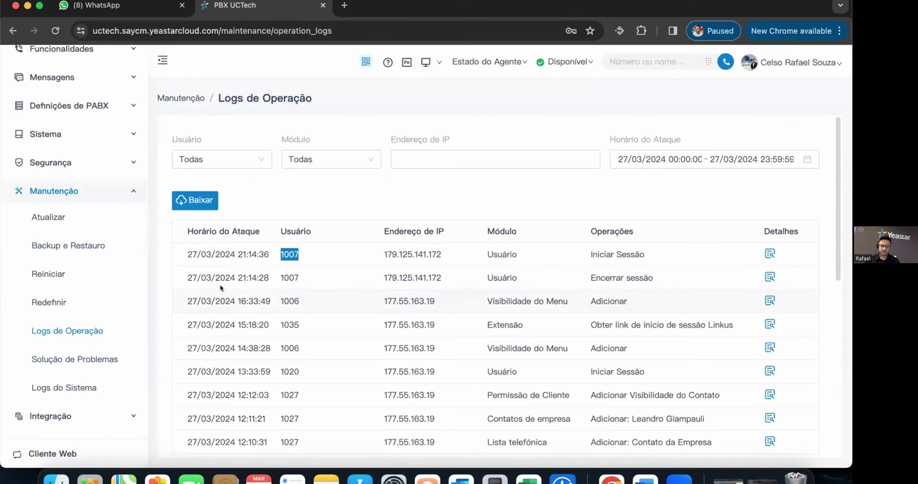
pyautogui.click(75, 363)
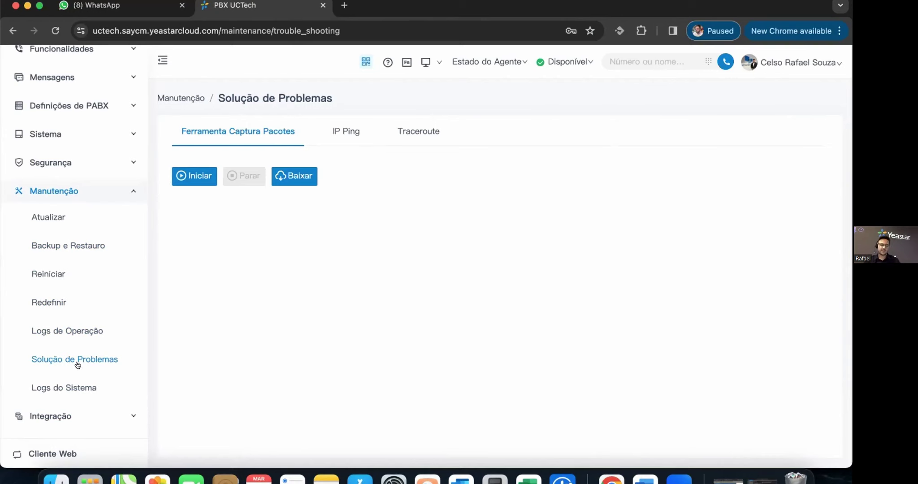
# - Pass through Logs do Sistema, collapse Manutenção and open Integração > Colaboração
pyautogui.click(74, 385)
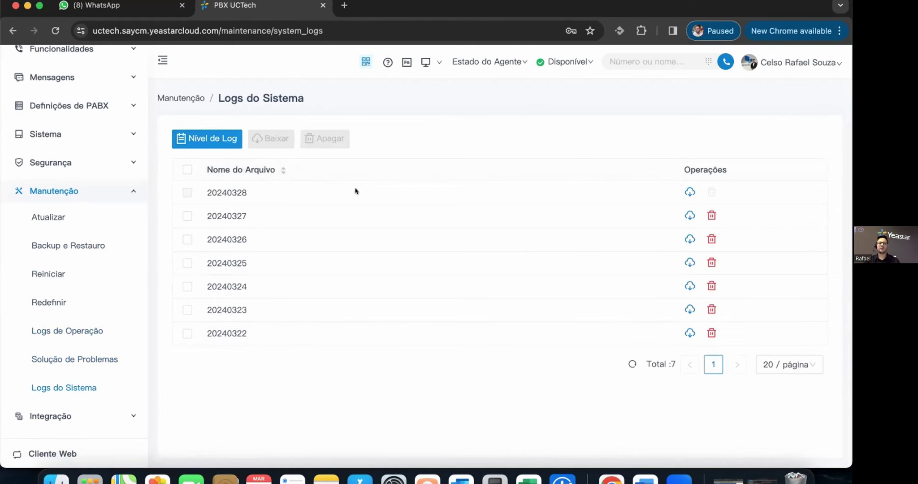
pyautogui.scroll(-2, 74, 394)
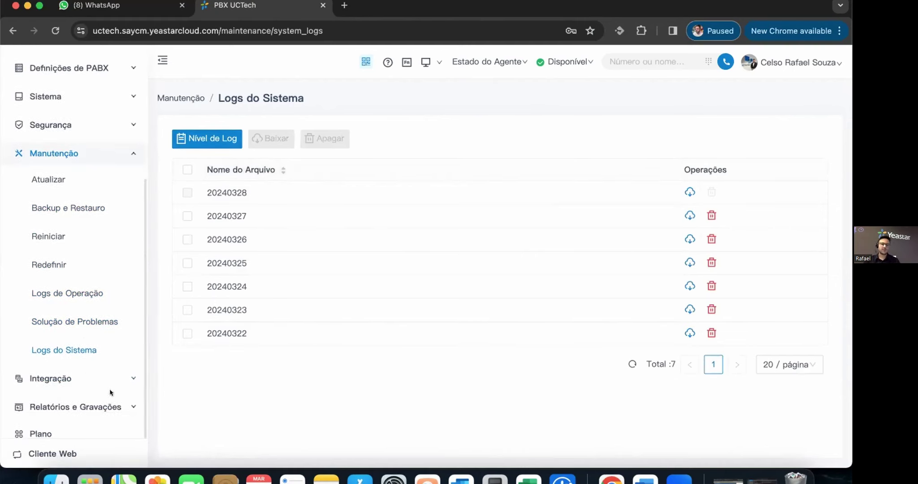
pyautogui.click(134, 158)
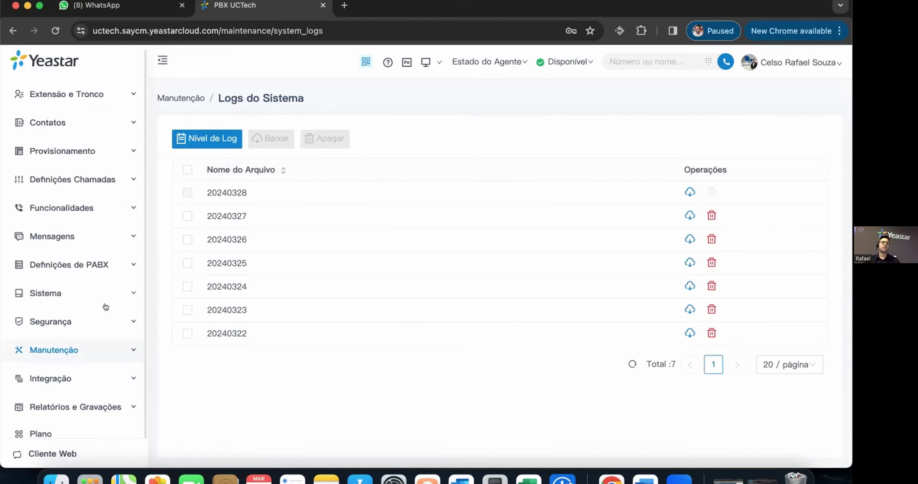
pyautogui.click(125, 376)
pyautogui.click(52, 207)
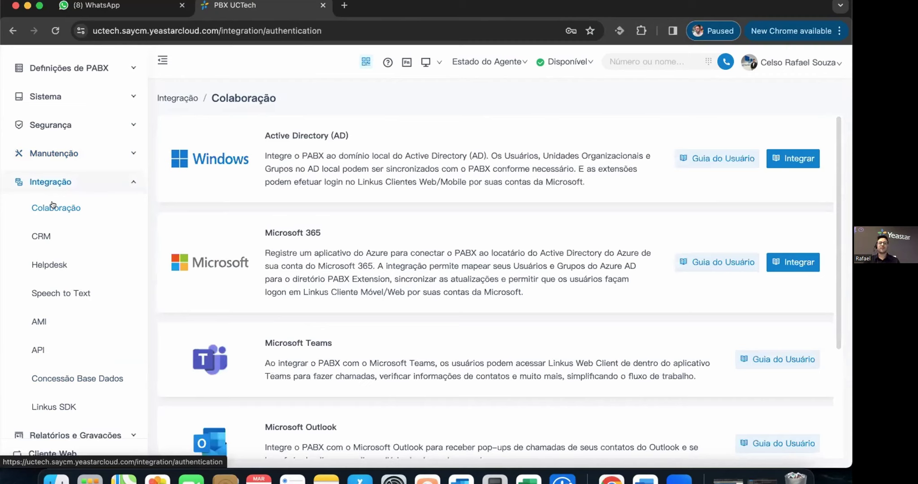
# - Highlight the Active Directory card's title and description
pyautogui.moveTo(586, 183); pyautogui.dragTo(214, 134)
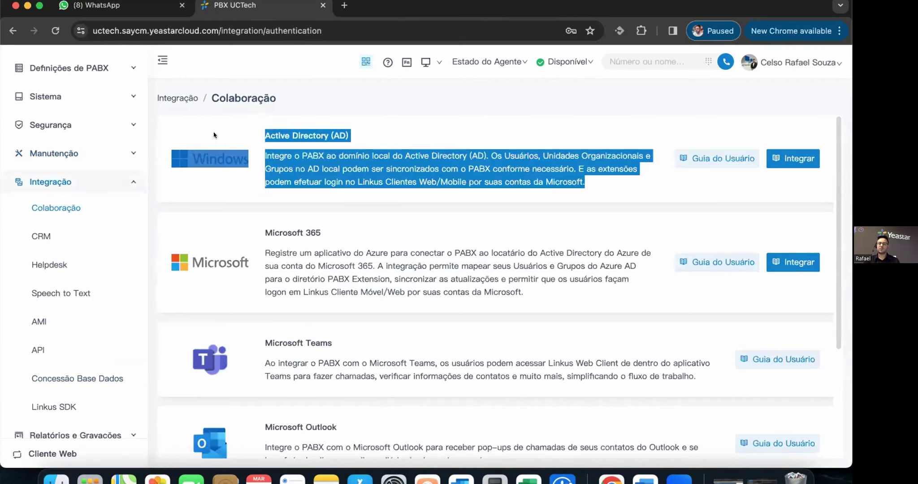
pyautogui.click(393, 155)
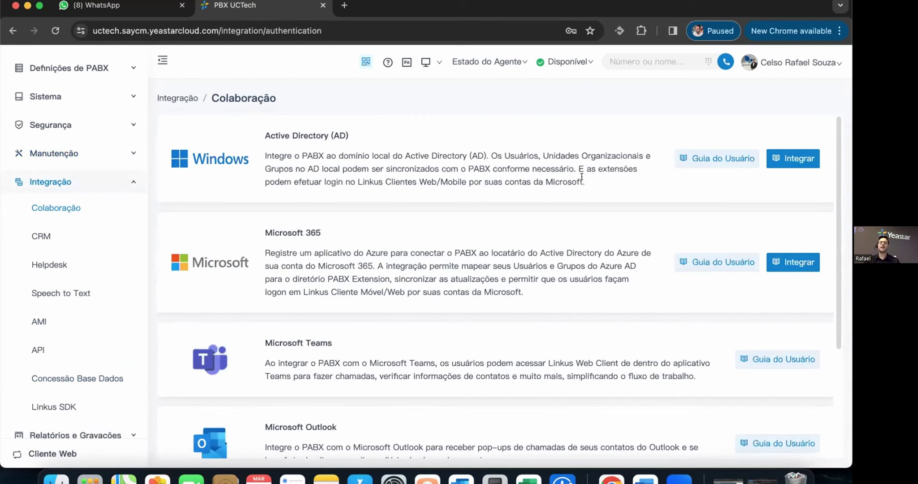
pyautogui.moveTo(586, 182); pyautogui.dragTo(263, 135)
pyautogui.click(393, 147)
pyautogui.moveTo(585, 182); pyautogui.dragTo(260, 131)
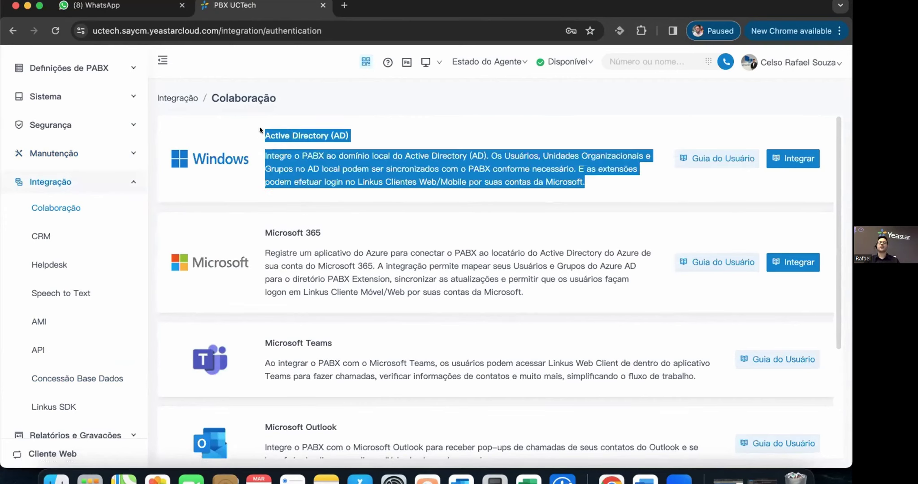
# - Highlight the Microsoft 365 card's title and description, then the Active Directory text again
pyautogui.moveTo(525, 296); pyautogui.dragTo(249, 230)
pyautogui.click(338, 266)
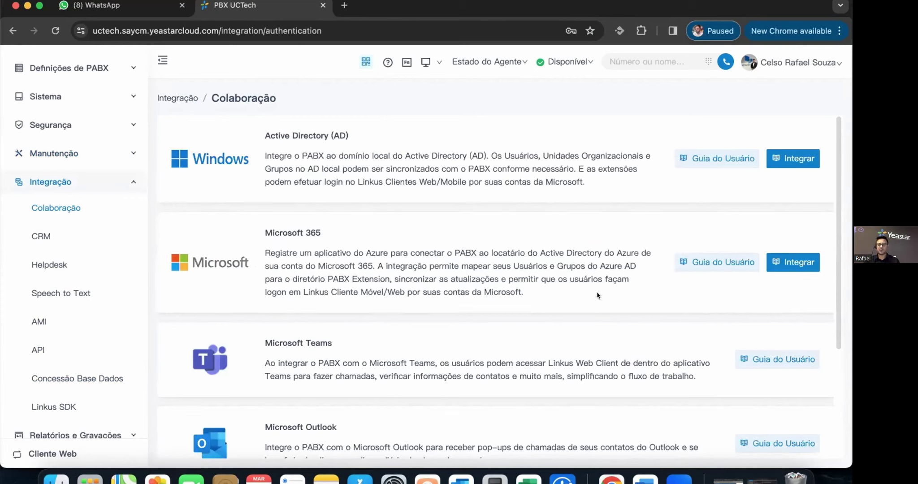
pyautogui.moveTo(533, 292); pyautogui.dragTo(262, 229)
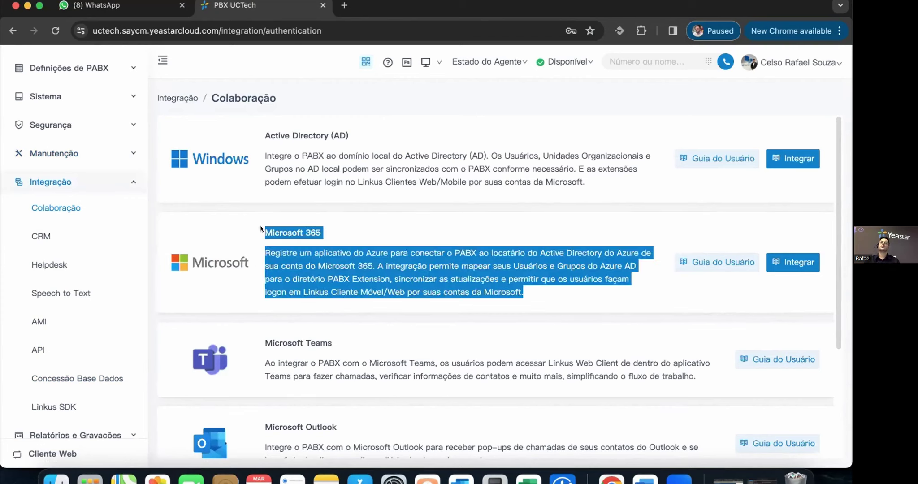
pyautogui.click(343, 257)
pyautogui.moveTo(524, 291); pyautogui.dragTo(509, 291)
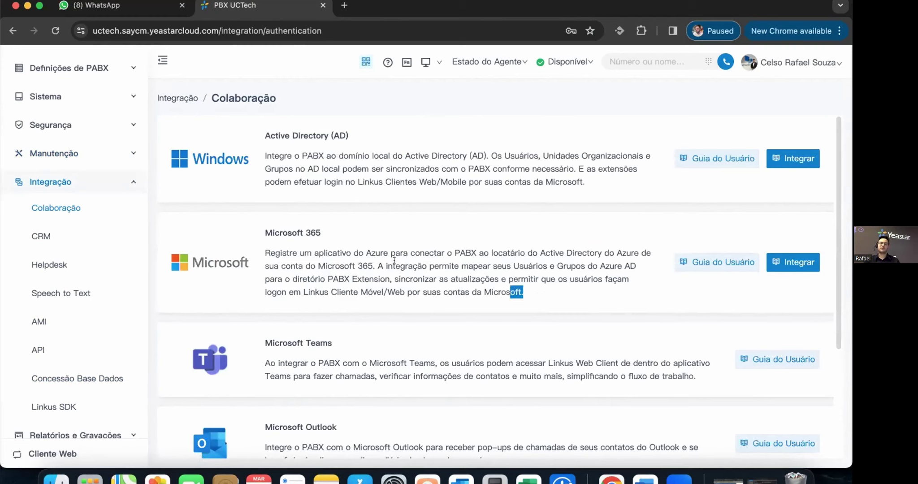
pyautogui.moveTo(394, 260); pyautogui.dragTo(255, 231)
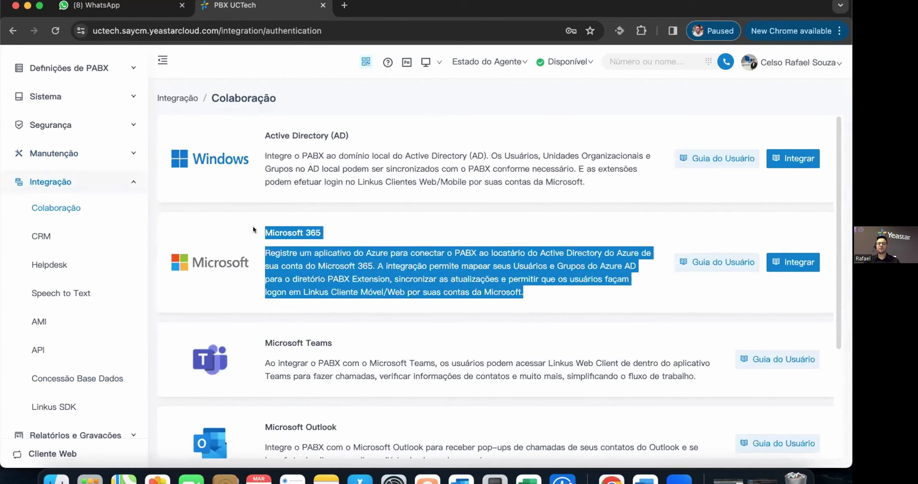
pyautogui.click(365, 270)
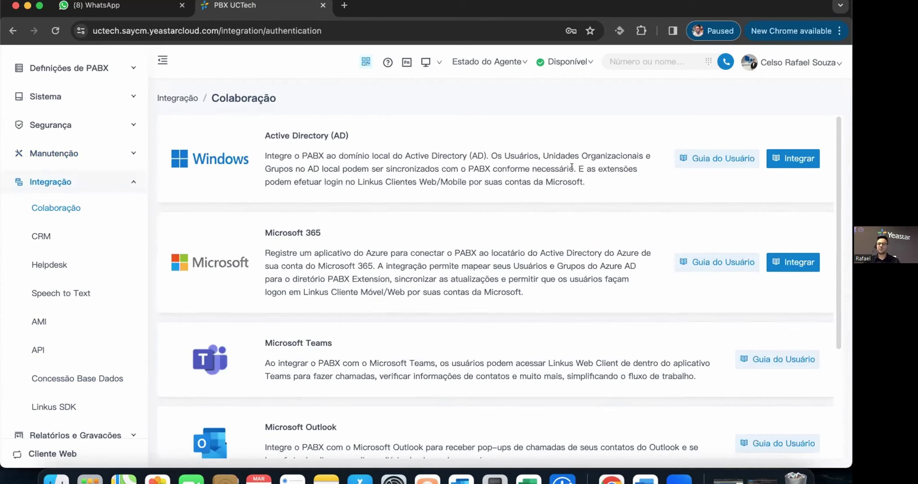
pyautogui.moveTo(603, 184); pyautogui.dragTo(266, 134)
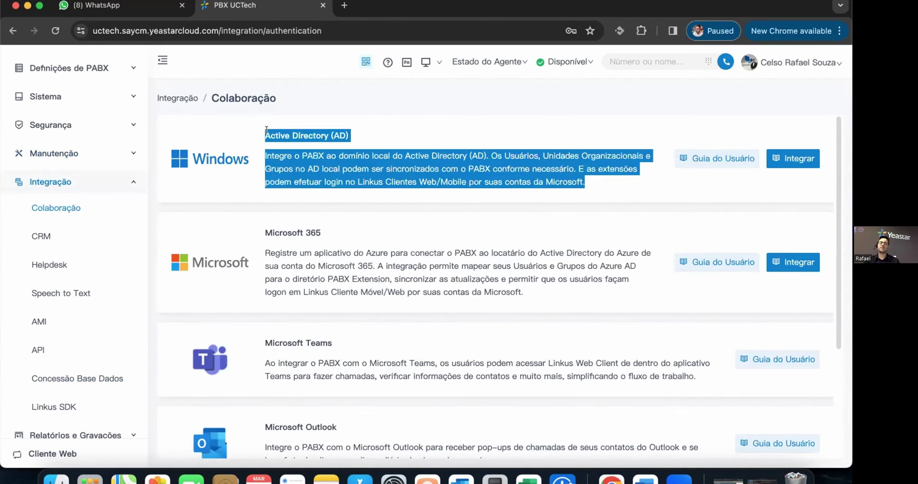
pyautogui.click(406, 155)
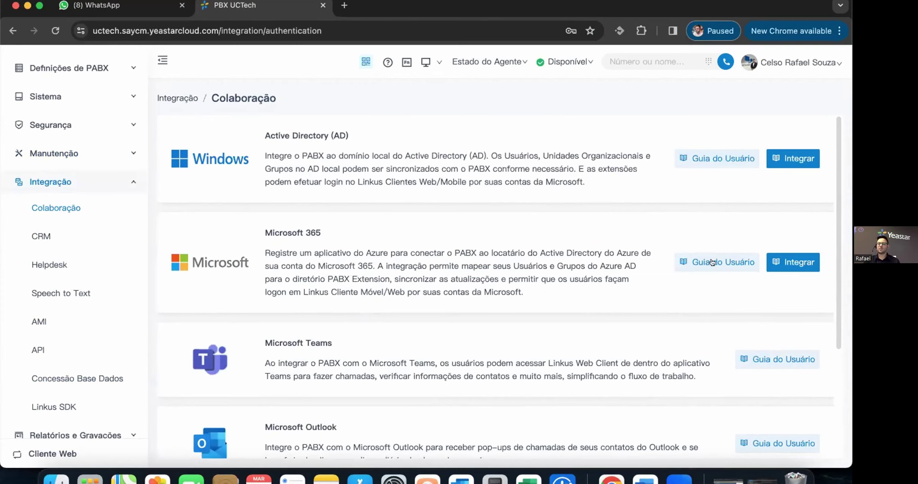
pyautogui.scroll(-2, 641, 298)
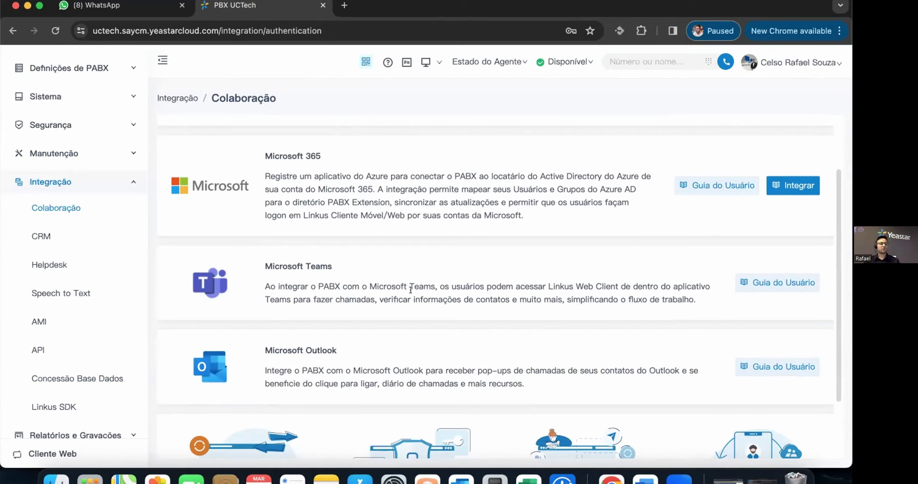
pyautogui.moveTo(693, 297); pyautogui.dragTo(309, 279)
pyautogui.click(383, 286)
pyautogui.scroll(-2, 533, 335)
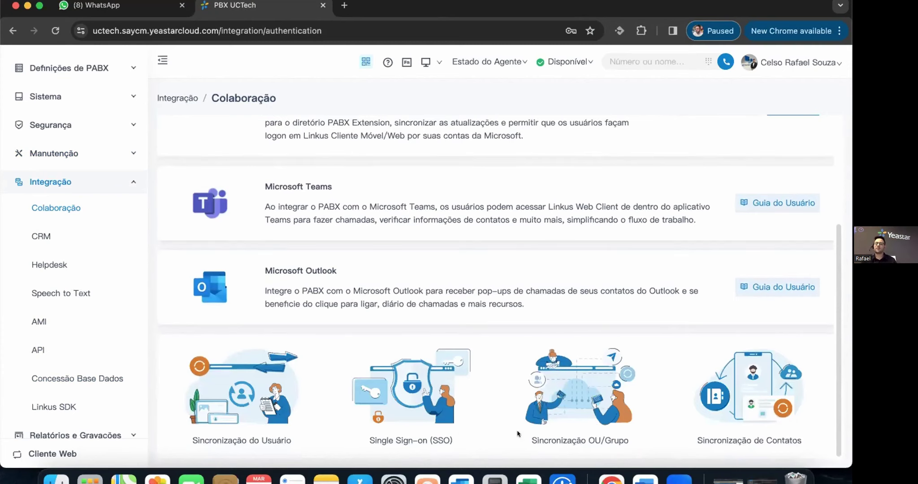
pyautogui.scroll(4, 314, 246)
pyautogui.scroll(-4, 221, 173)
# - Open the CRM integration page and page the carousel through Zoho, Bitrix24 and Odoo
pyautogui.click(44, 235)
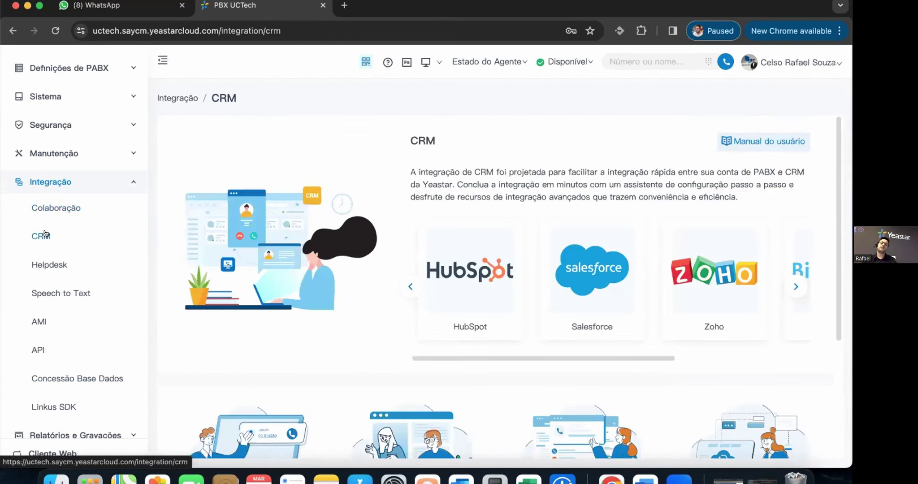
pyautogui.click(797, 283)
pyautogui.click(407, 290)
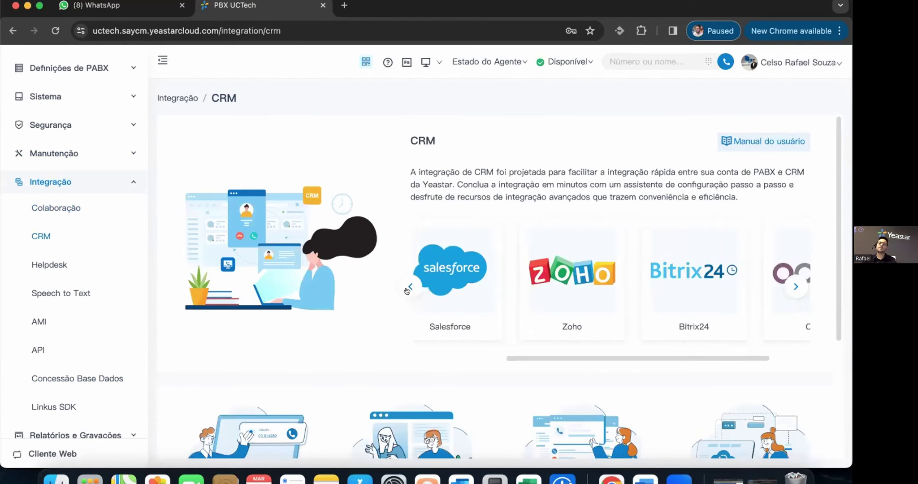
pyautogui.click(796, 286)
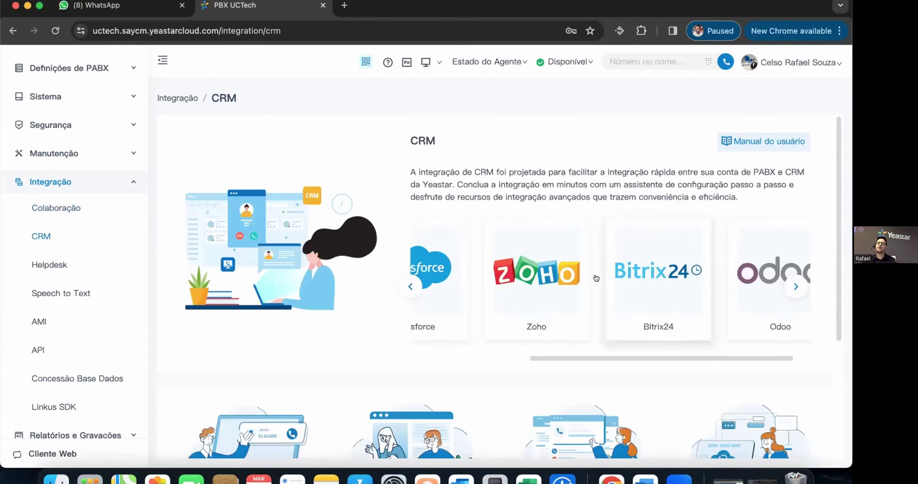
pyautogui.click(409, 286)
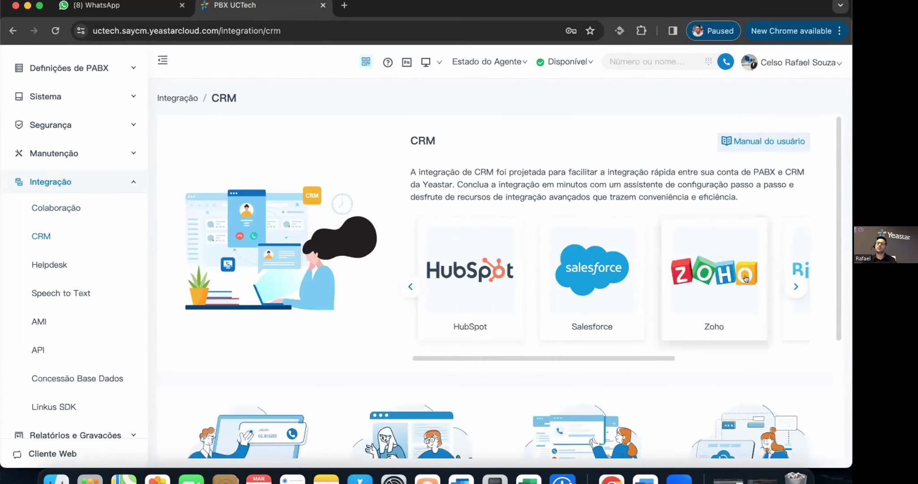
pyautogui.click(796, 286)
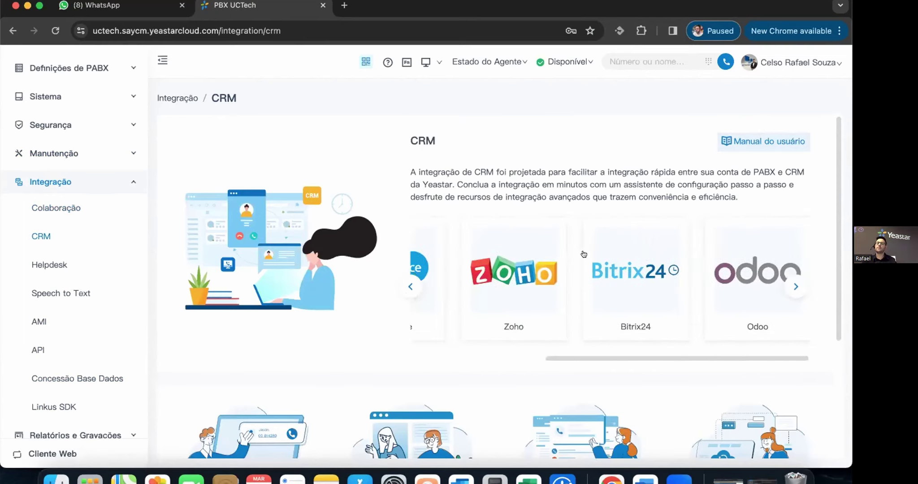
# - Page the CRM carousel back to HubSpot and Salesforce and dismiss the OneDrive prompt
pyautogui.scroll(-5, 407, 304)
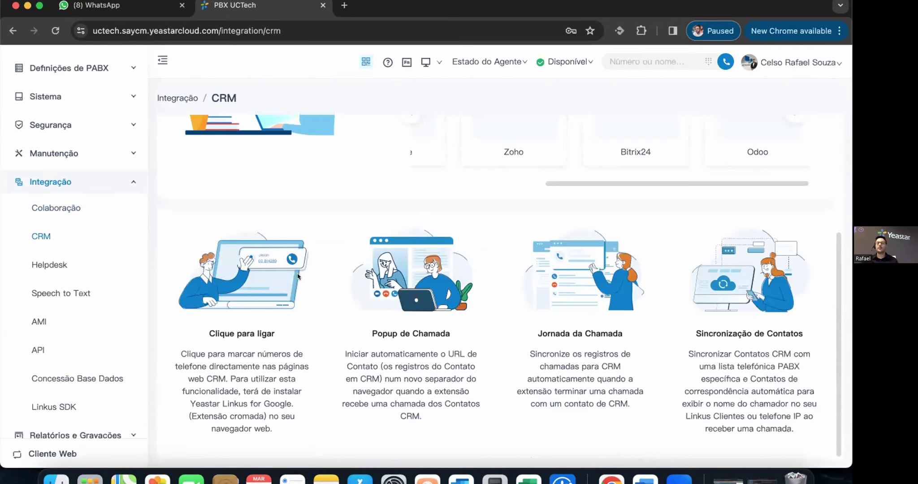
pyautogui.scroll(4, 475, 308)
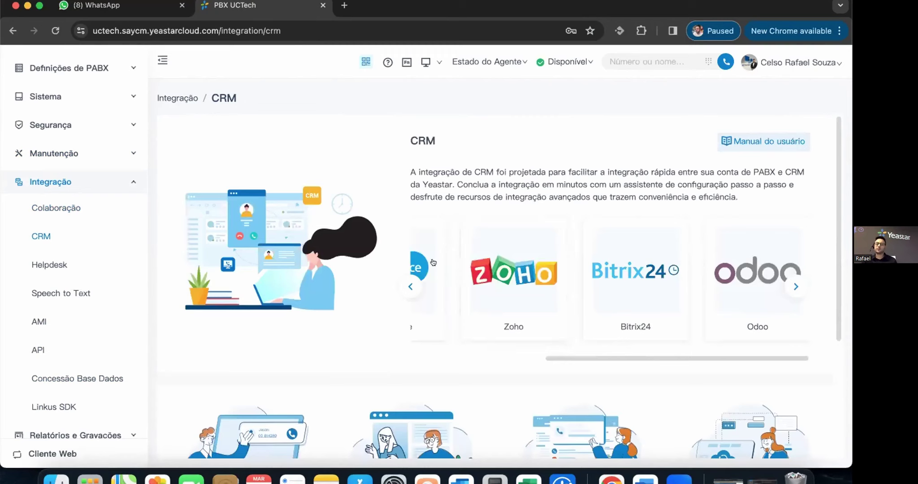
pyautogui.click(409, 285)
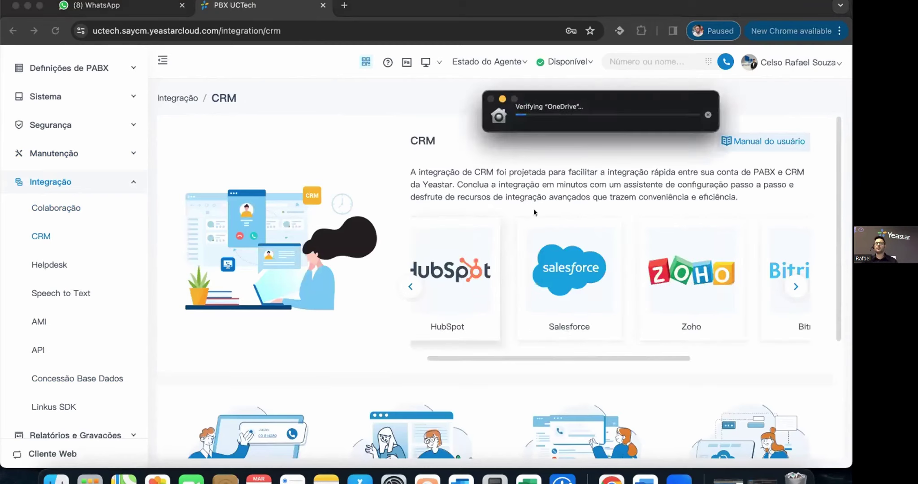
pyautogui.click(708, 115)
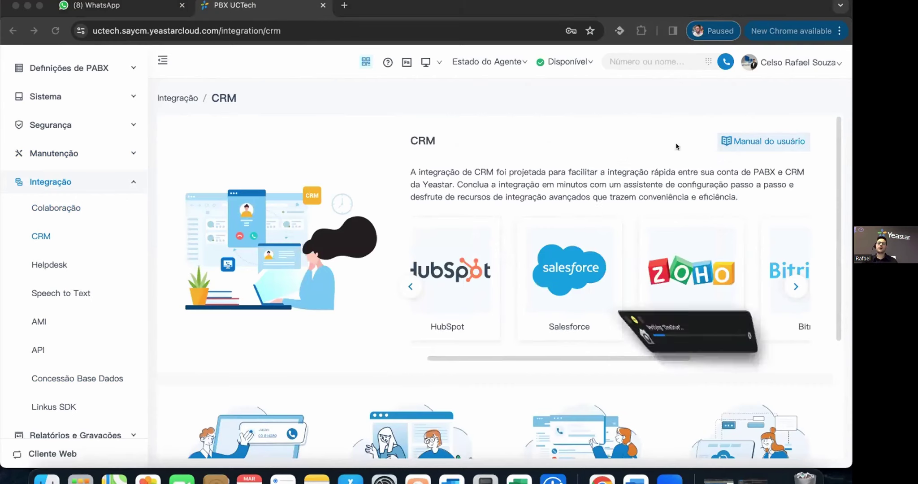
# - Review the API integration settings, glance at Helpdesk integrations, then return to API
pyautogui.click(38, 349)
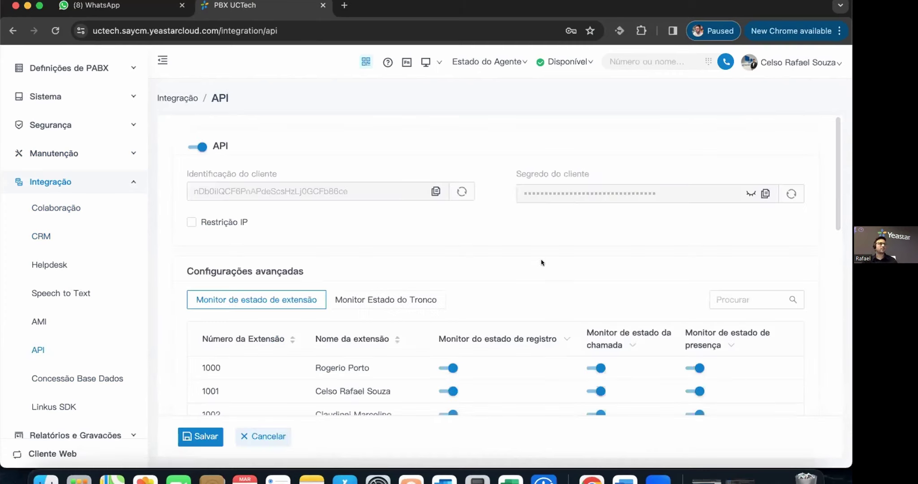
pyautogui.scroll(-3, 541, 262)
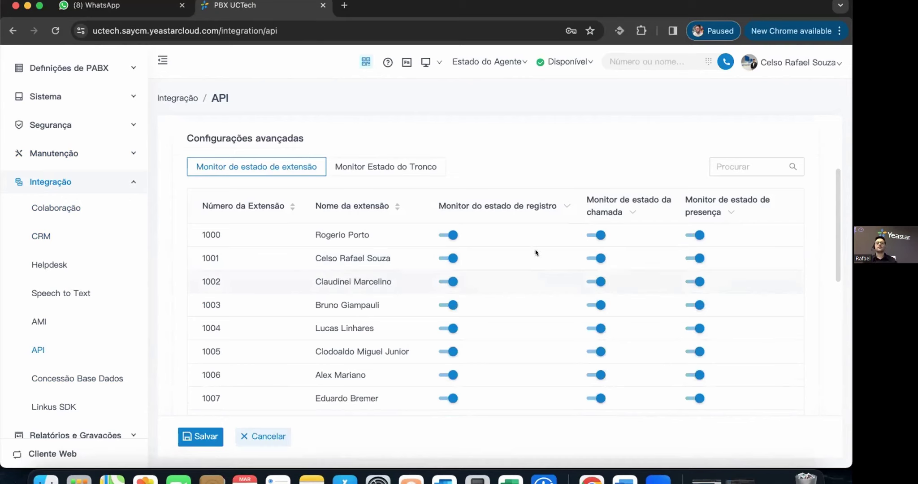
pyautogui.scroll(3, 556, 229)
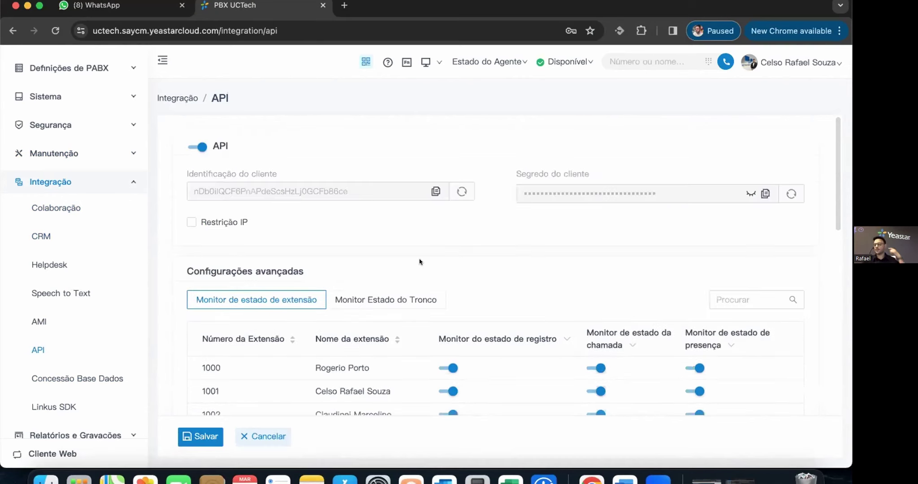
pyautogui.click(47, 264)
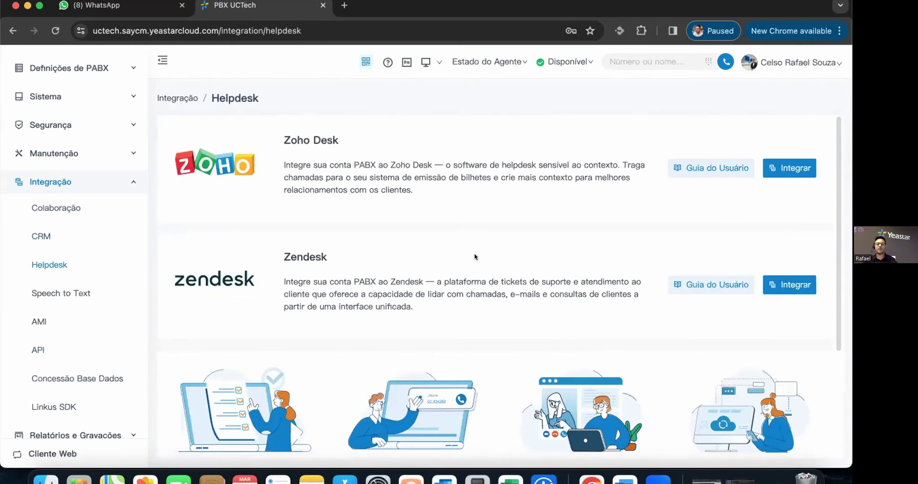
pyautogui.scroll(-3, 473, 258)
pyautogui.scroll(-1, 474, 257)
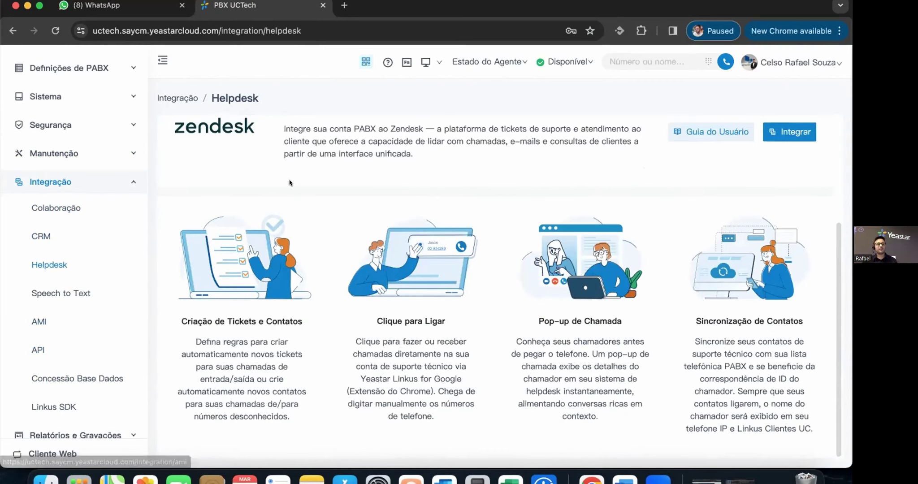
pyautogui.scroll(2, 293, 184)
pyautogui.scroll(2, 296, 210)
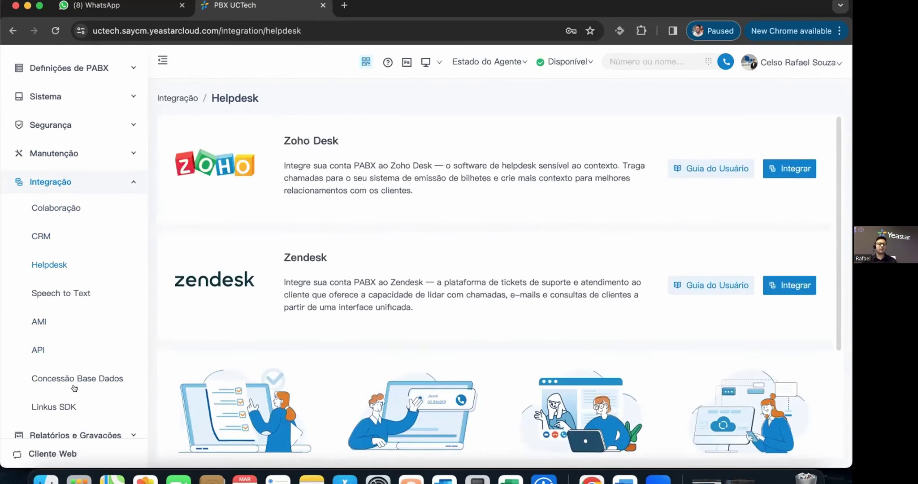
pyautogui.click(36, 350)
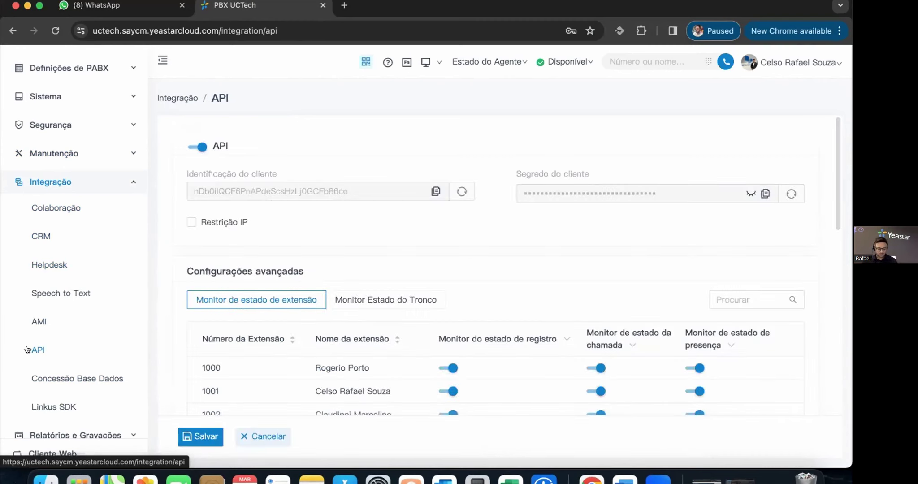
# - Pass through the AMI settings to the Speech to Text transcription page
pyautogui.click(38, 323)
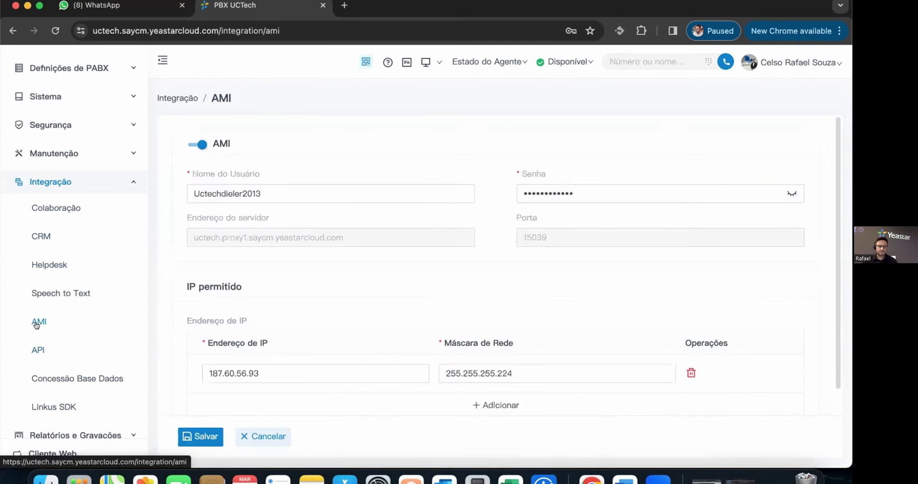
pyautogui.click(46, 296)
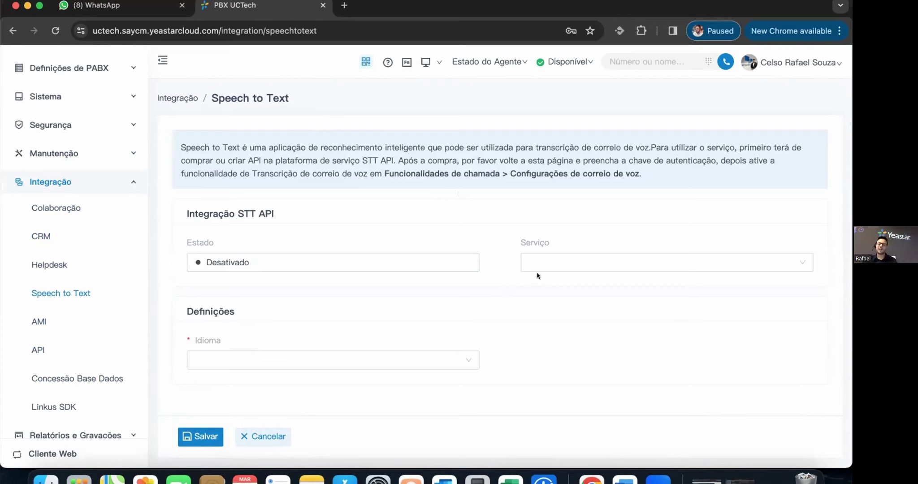
# - Choose Google Cloud as transcription service, keep Inglês (Estados Unidos), then go to AMI
pyautogui.click(555, 258)
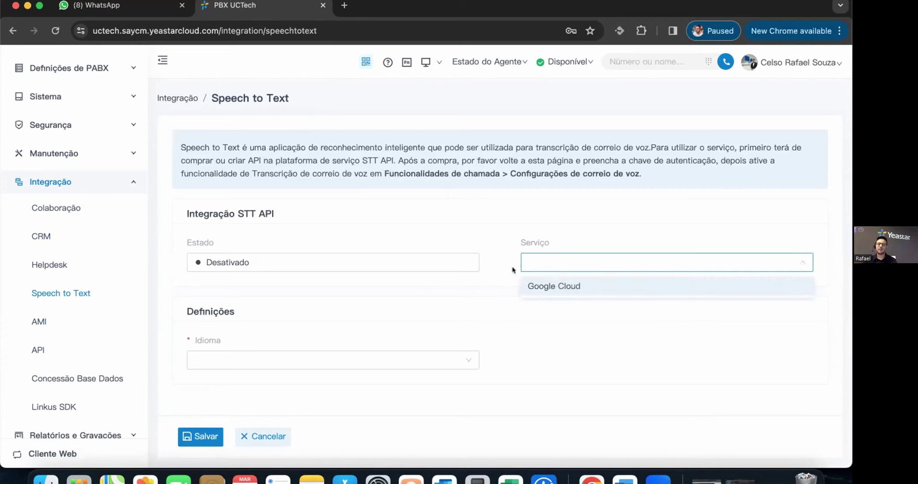
pyautogui.click(560, 282)
pyautogui.click(269, 307)
pyautogui.scroll(-1, 327, 358)
pyautogui.click(247, 380)
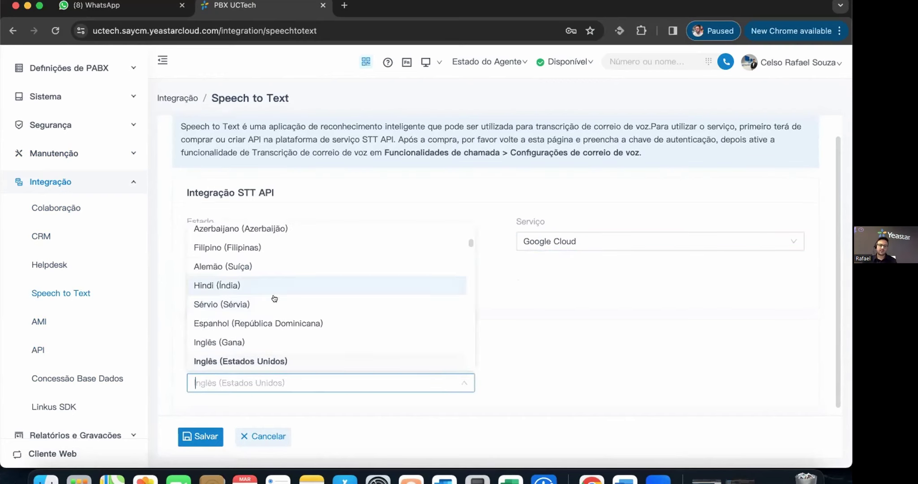
pyautogui.scroll(1, 265, 309)
pyautogui.scroll(5, 259, 291)
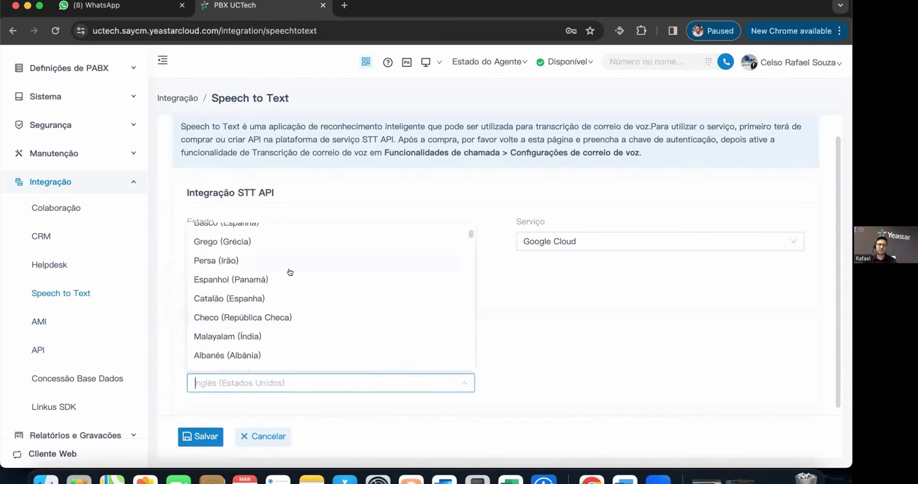
pyautogui.click(517, 301)
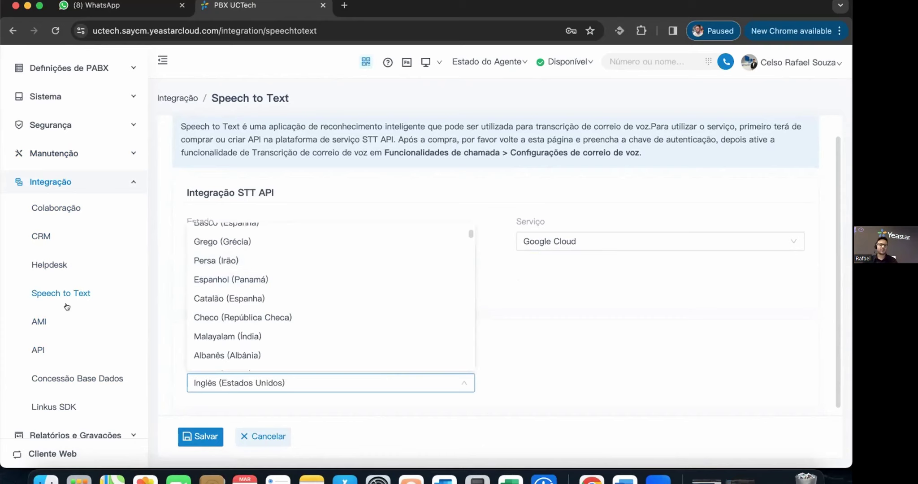
pyautogui.click(39, 321)
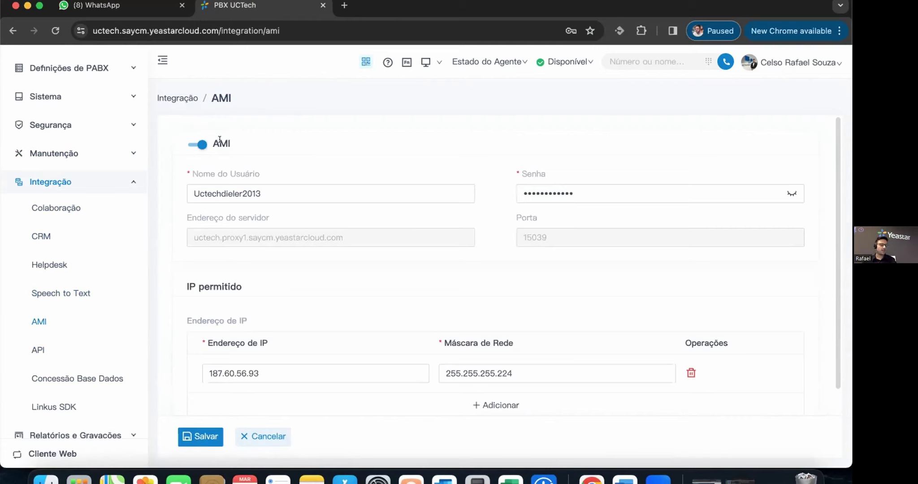
# - Look over the AMI and API forms, then open Concessão Base Dados showing port 15038
pyautogui.scroll(-1, 533, 272)
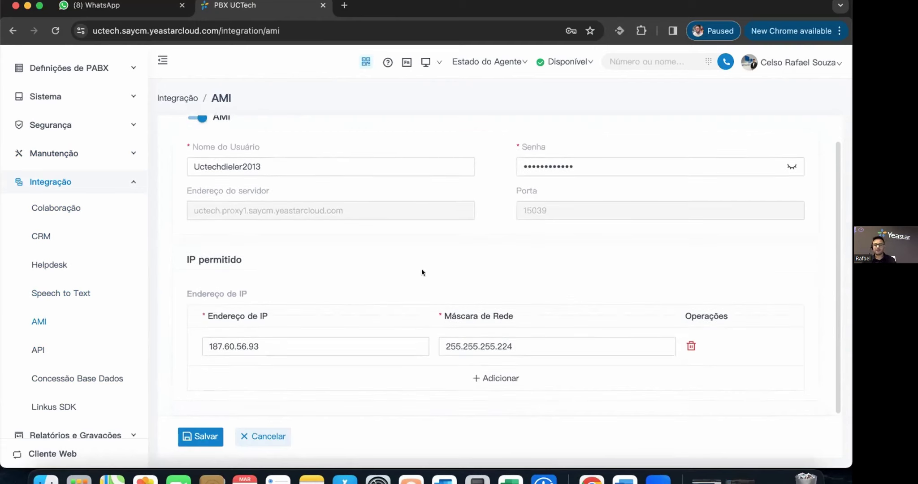
pyautogui.scroll(1, 495, 253)
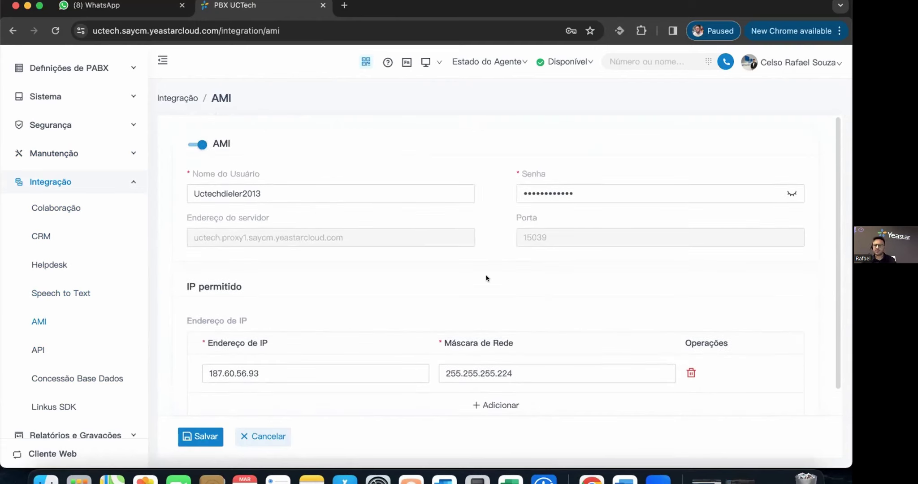
pyautogui.scroll(-1, 490, 291)
pyautogui.scroll(1, 502, 285)
pyautogui.click(38, 350)
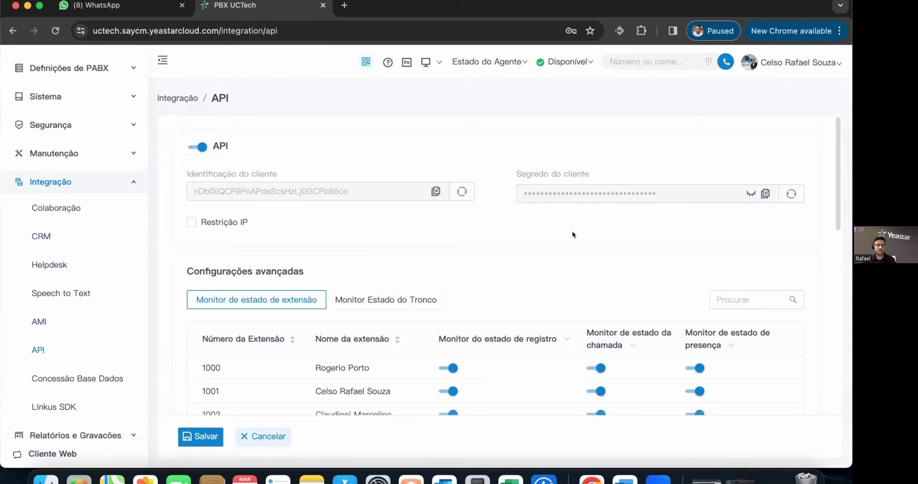
pyautogui.scroll(-2, 575, 238)
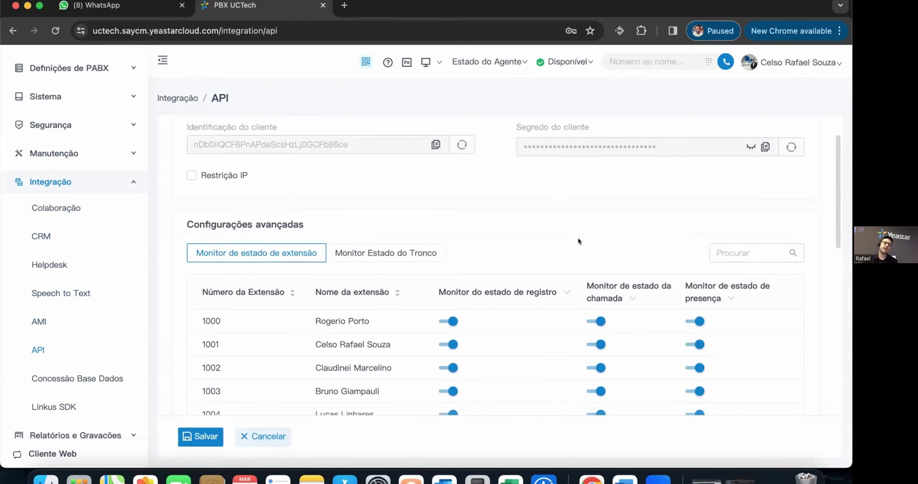
pyautogui.click(67, 382)
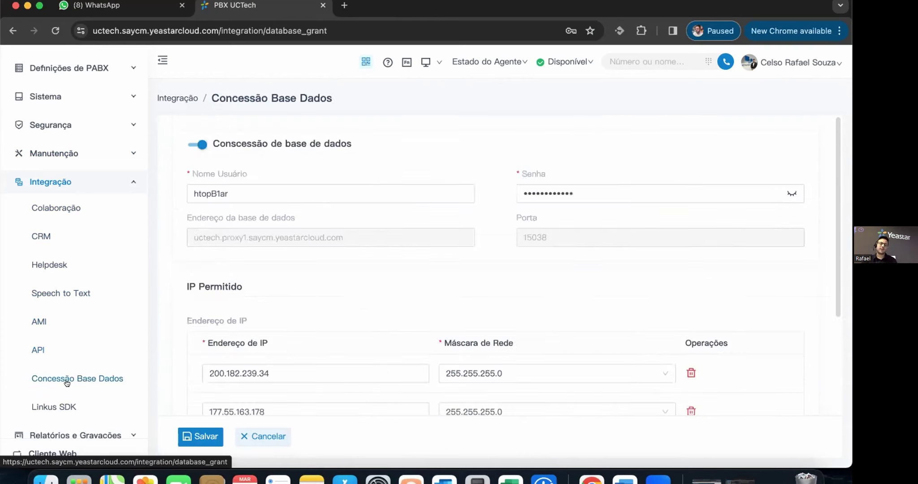
# - Check the database grant's allowed IP list, then open the Linkus SDK page
pyautogui.scroll(-4, 488, 272)
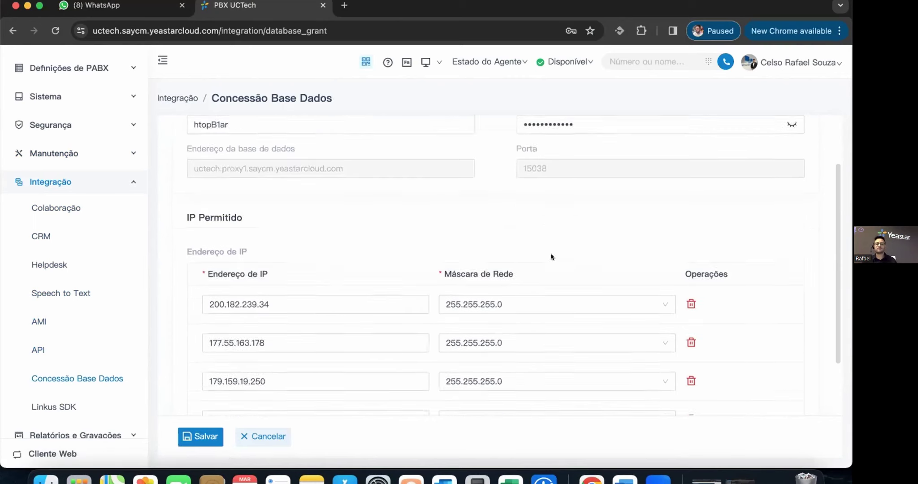
pyautogui.scroll(4, 549, 254)
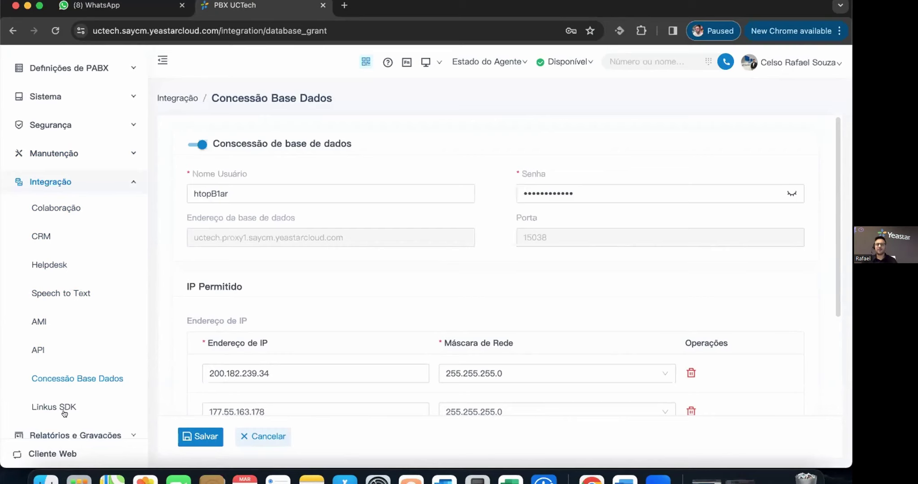
pyautogui.click(47, 407)
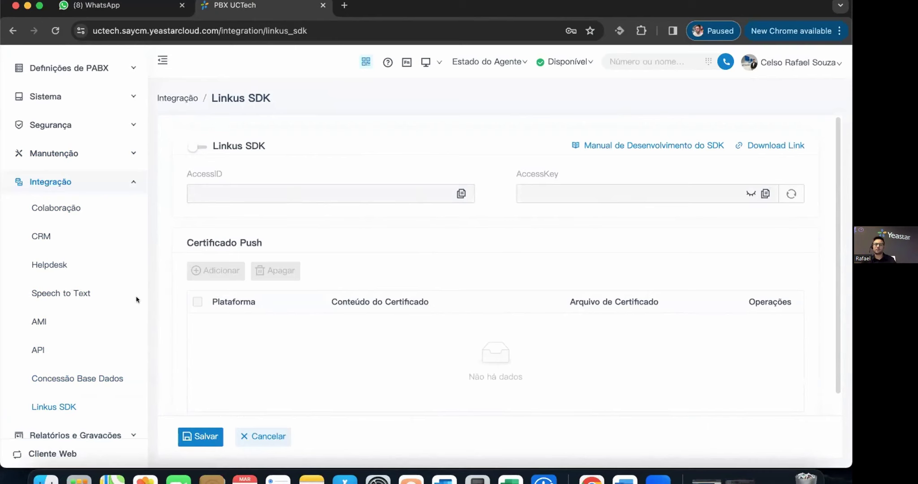
# - Expand Relatórios e Gravações and open the CDR records from 27/03/2024
pyautogui.scroll(-2, 95, 407)
pyautogui.click(95, 407)
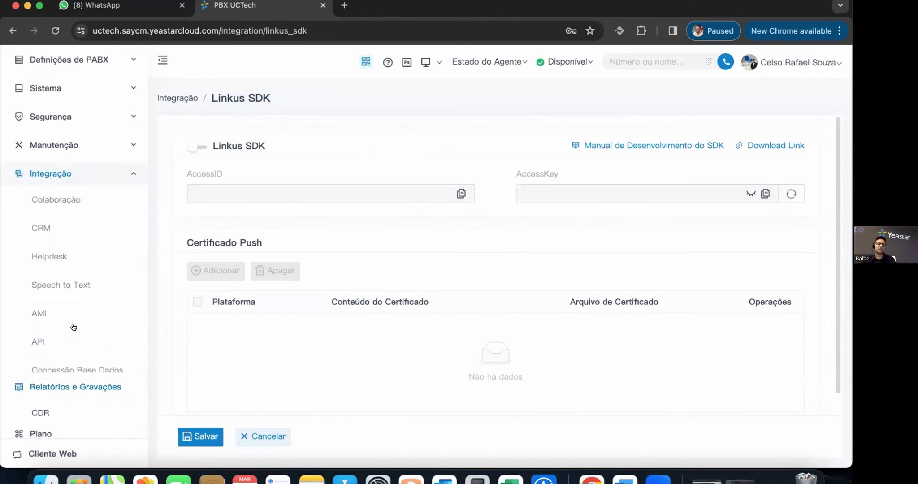
pyautogui.click(37, 319)
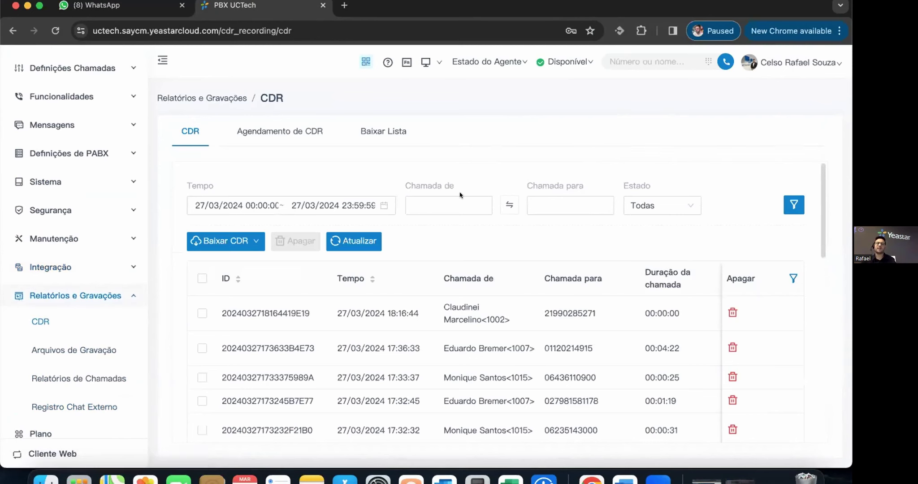
# - Scan the CDR rows across to the caller IP, Código PIN and Arquivos de Gravação columns, then bring up the column display settings
pyautogui.scroll(-5, 575, 219)
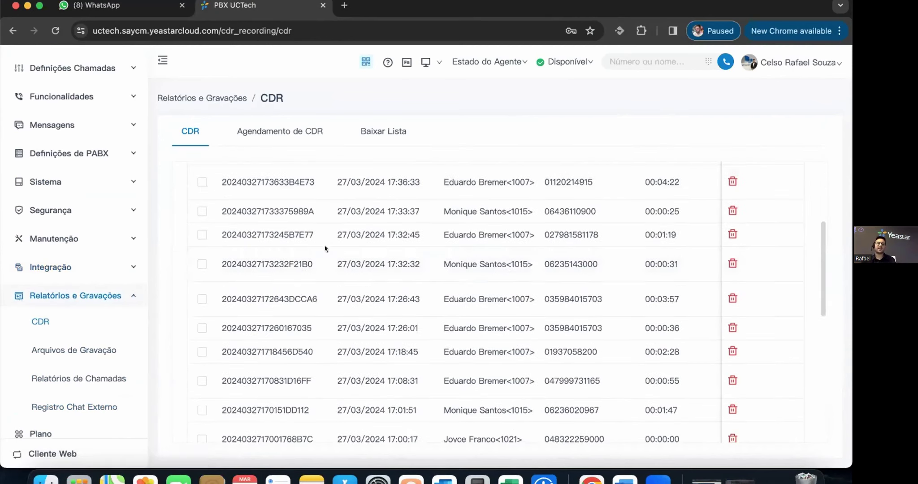
pyautogui.moveTo(309, 265); pyautogui.dragTo(226, 264)
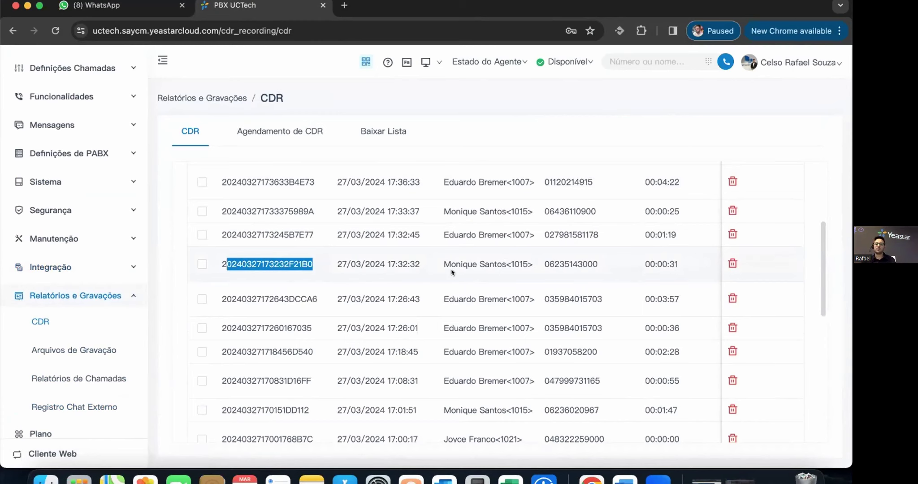
pyautogui.hscroll(5, 451, 272)
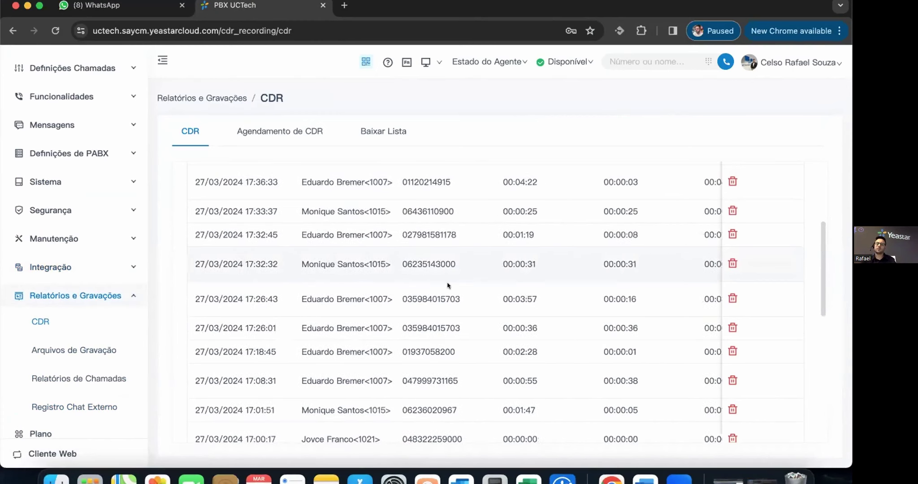
pyautogui.scroll(5, 447, 285)
pyautogui.scroll(-2, 448, 285)
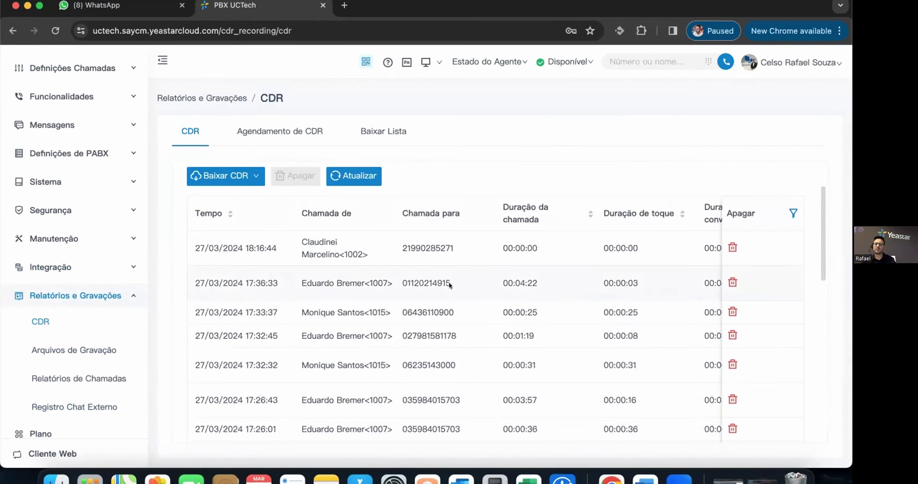
pyautogui.hscroll(4, 449, 285)
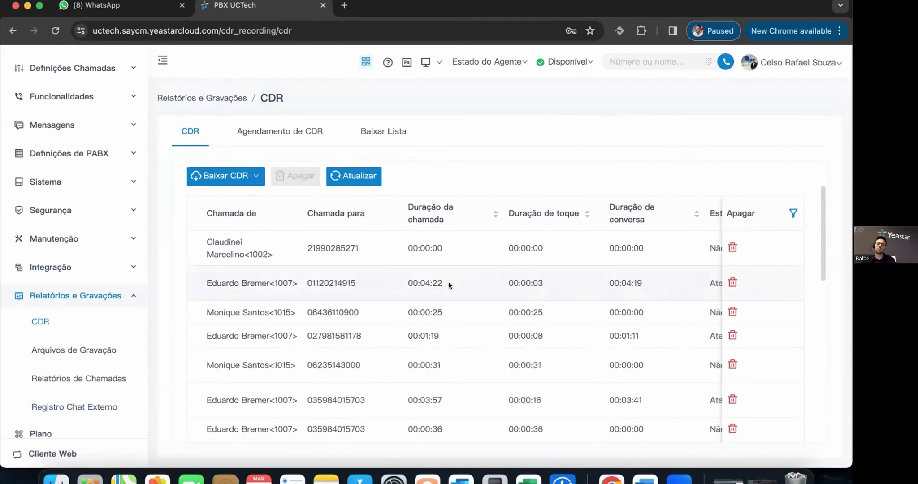
pyautogui.hscroll(8, 450, 285)
pyautogui.hscroll(8, 449, 285)
pyautogui.hscroll(5, 449, 285)
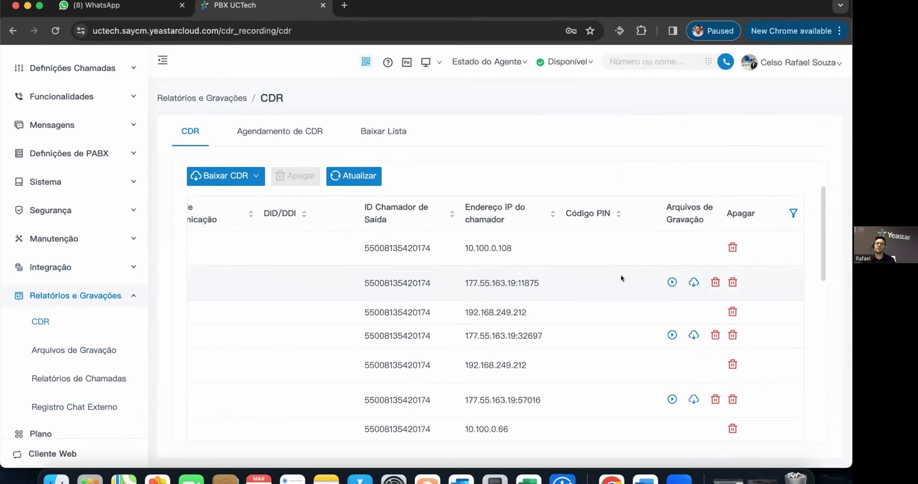
pyautogui.click(792, 213)
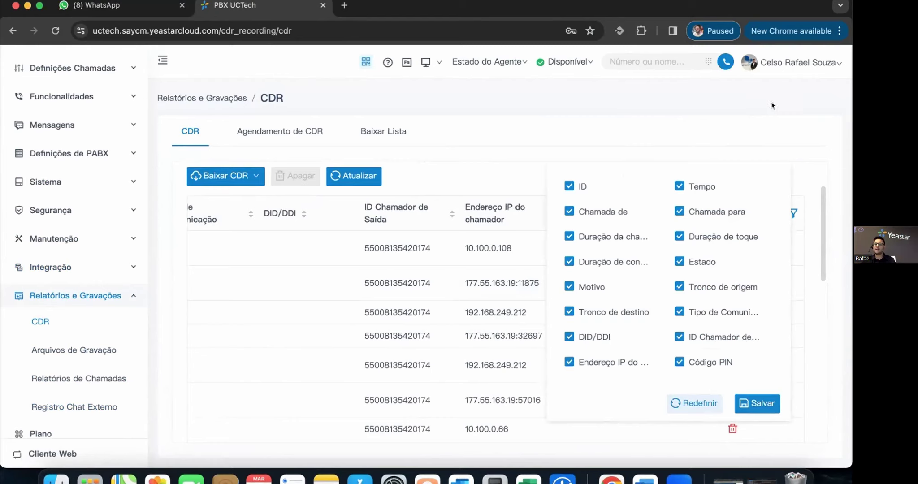
# - Save the CDR column selection with DID/DDI included and scroll the table back left
pyautogui.click(752, 403)
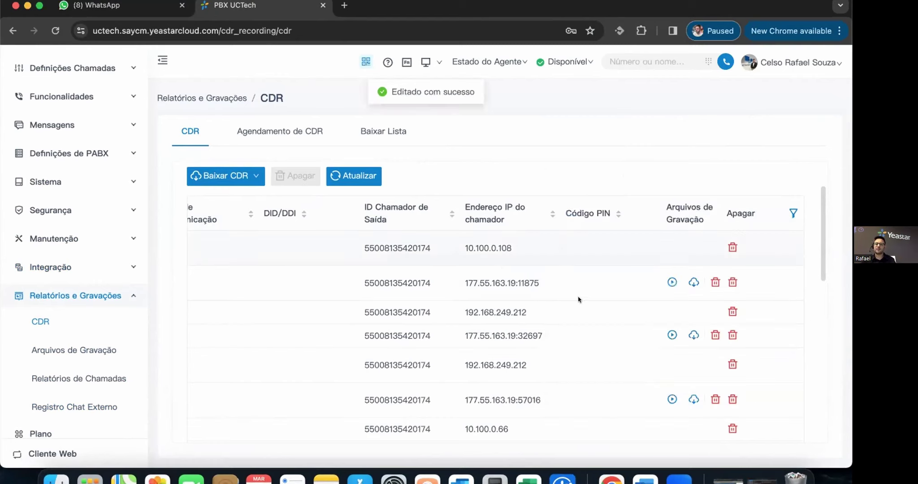
pyautogui.hscroll(-10, 579, 241)
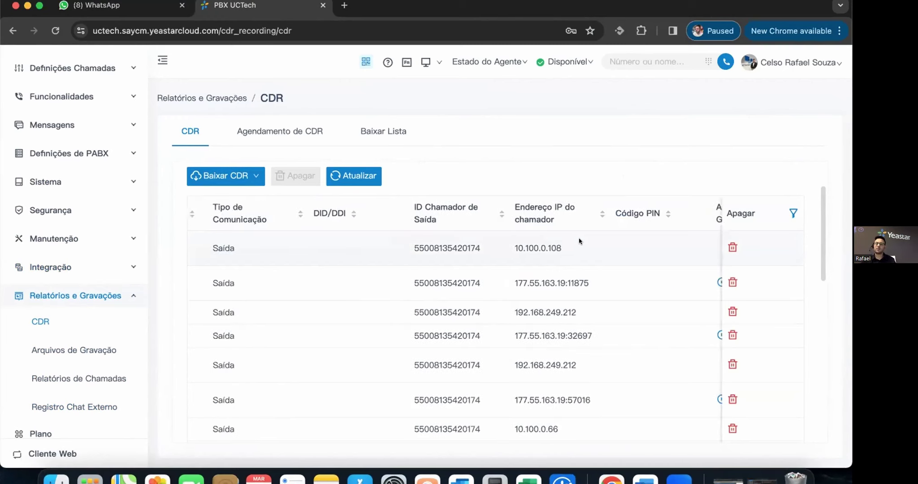
pyautogui.hscroll(-10, 579, 241)
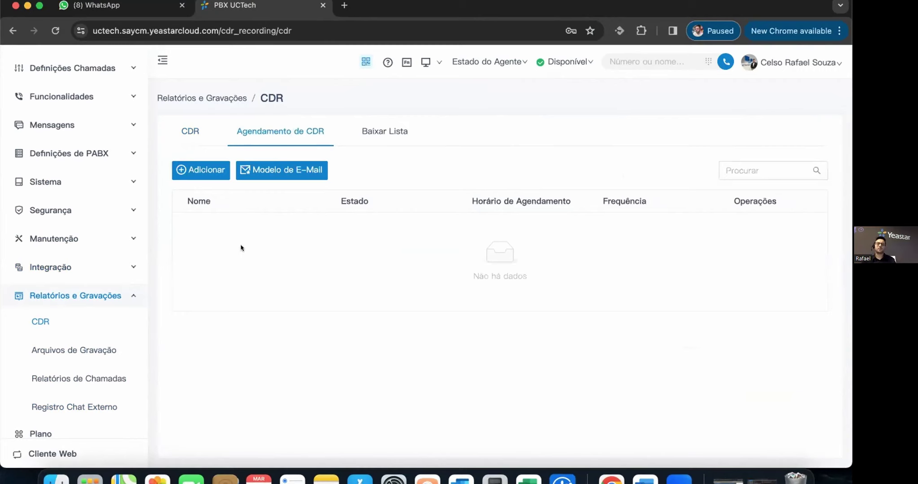
# - Return to the CDR records list and open the full Filtro panel
pyautogui.click(183, 133)
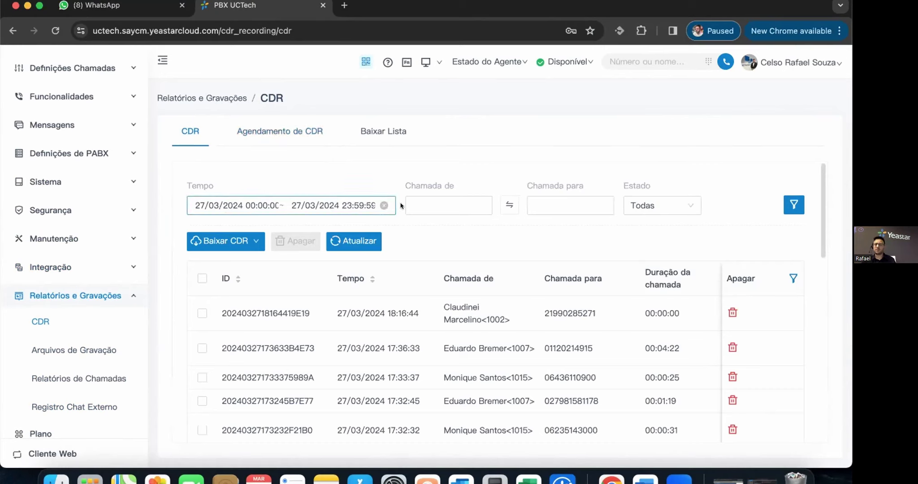
pyautogui.click(793, 204)
pyautogui.scroll(-2, 746, 317)
pyautogui.scroll(-5, 748, 319)
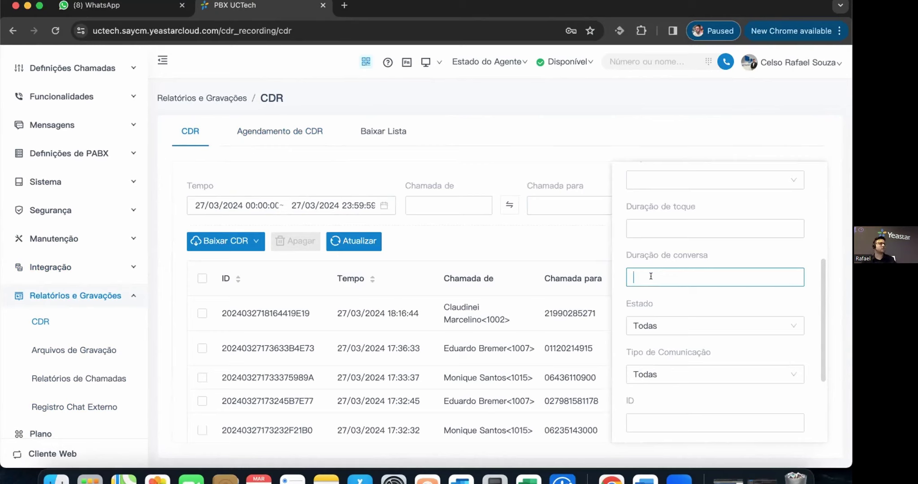
pyautogui.scroll(-4, 677, 323)
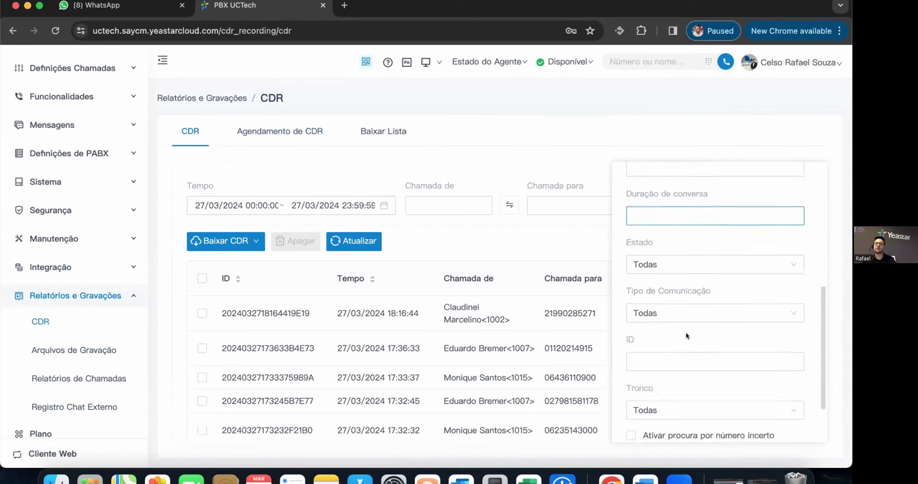
# - Check the Tipo de Comunicação and Estado filter options, then close the panel without applying any
pyautogui.click(694, 252)
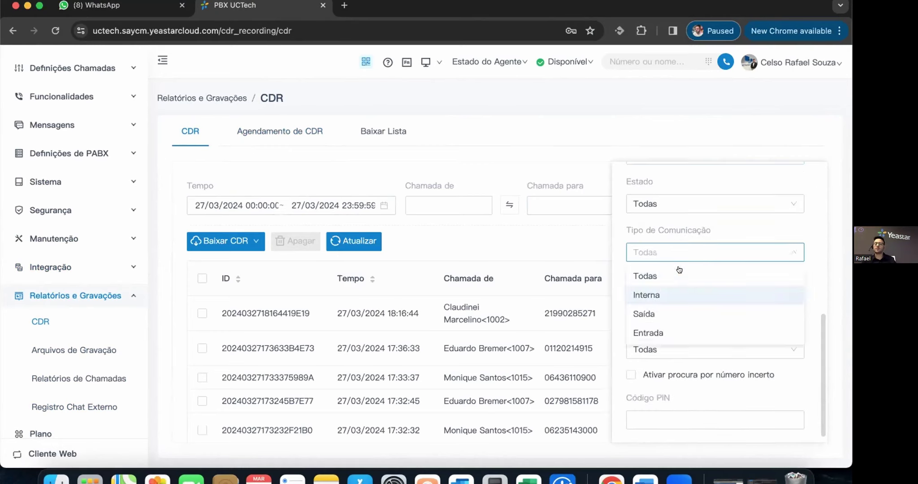
pyautogui.click(688, 206)
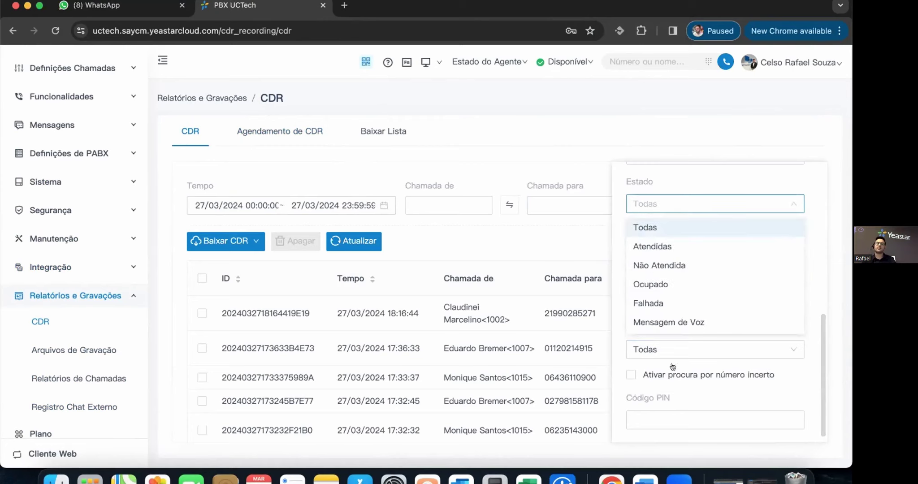
pyautogui.scroll(5, 741, 187)
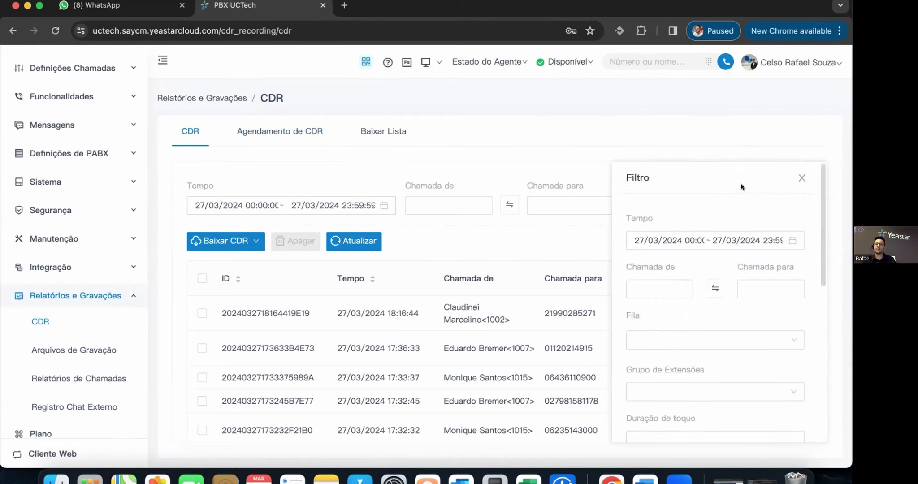
pyautogui.click(569, 346)
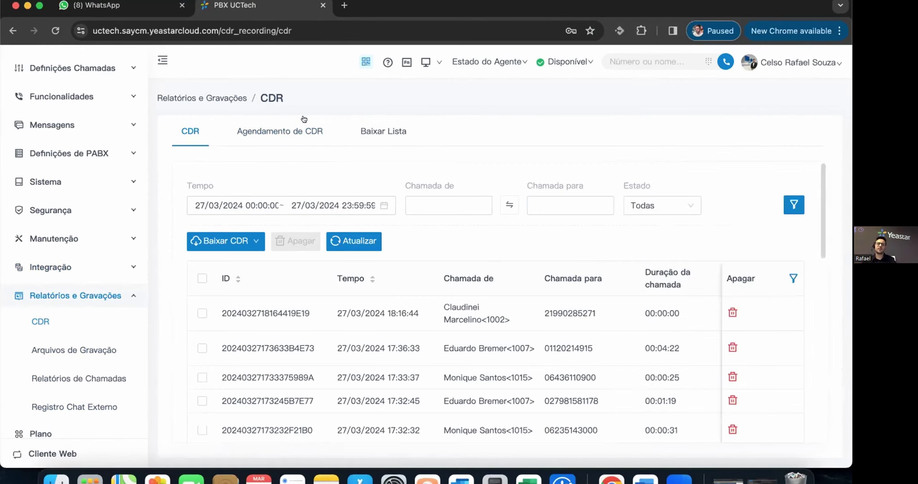
# - Look over the empty Agendamento de CDR and Baixar Lista tabs, then go to Arquivos de Gravação
pyautogui.click(312, 130)
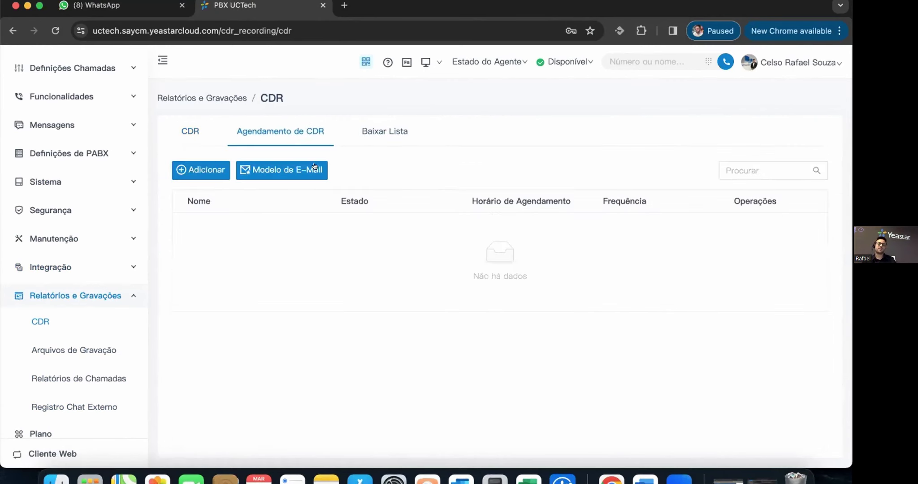
pyautogui.click(371, 133)
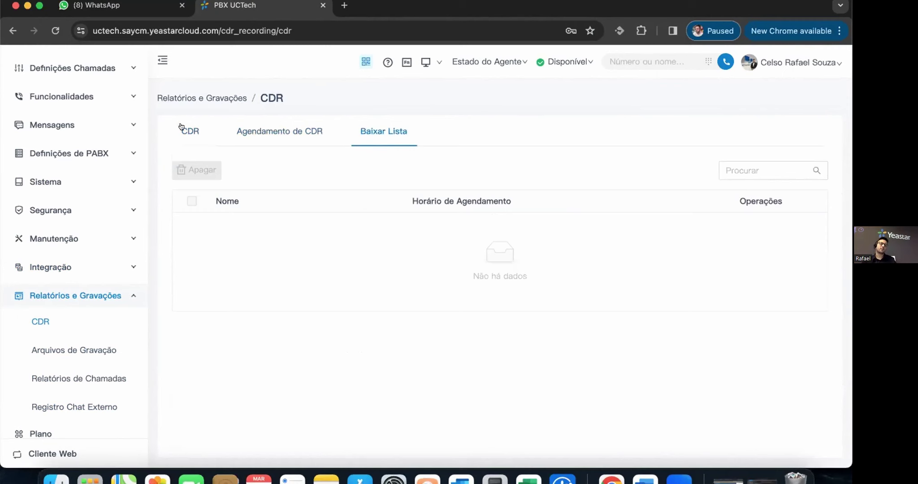
pyautogui.click(82, 348)
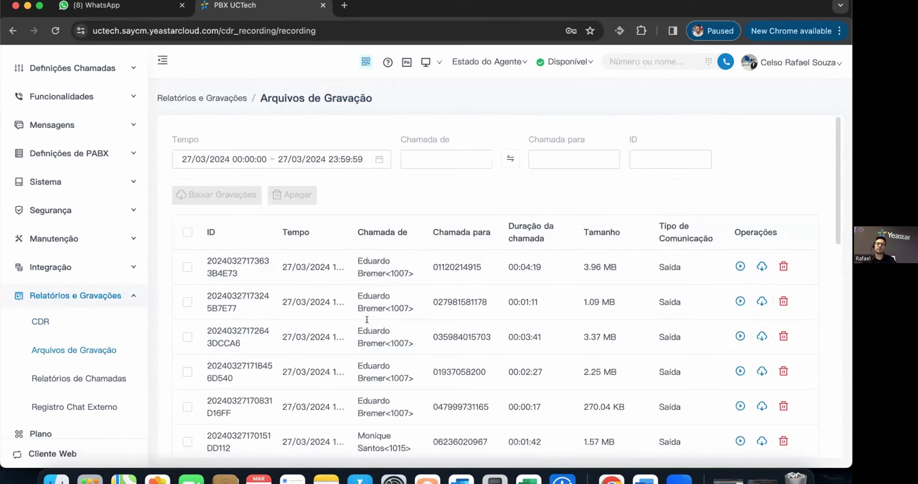
# - Open playback of the first 4:19 recording and look at the player's speed options
pyautogui.click(739, 266)
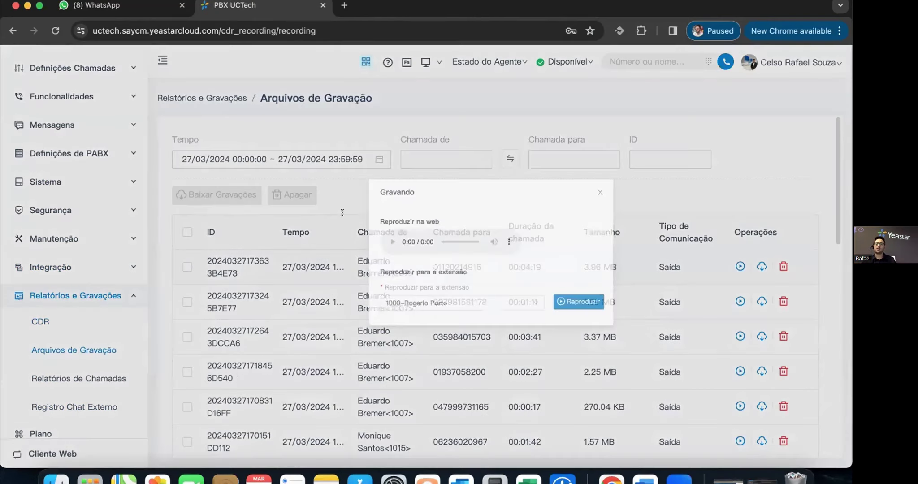
pyautogui.click(448, 236)
pyautogui.click(389, 232)
pyautogui.scroll(-2, 380, 224)
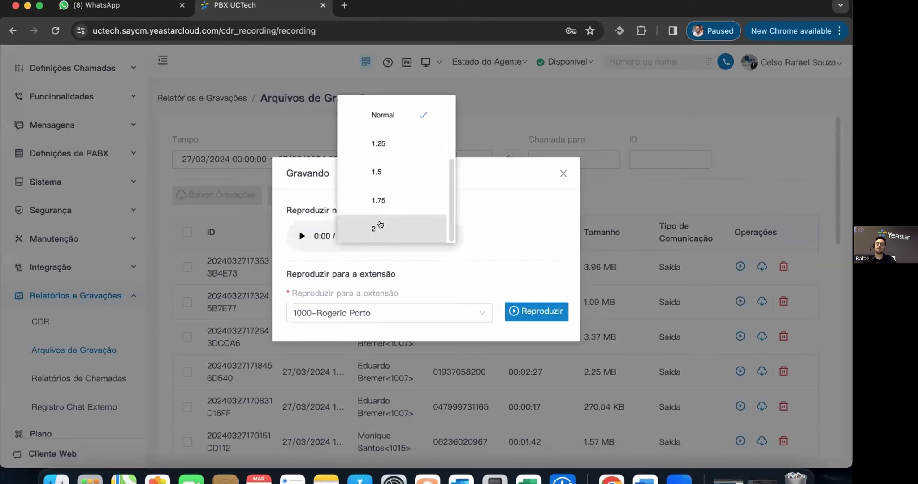
pyautogui.click(535, 223)
# - Choose extension 1001 for playback, close the Gravando dialog and open Relatórios de Chamadas
pyautogui.click(364, 311)
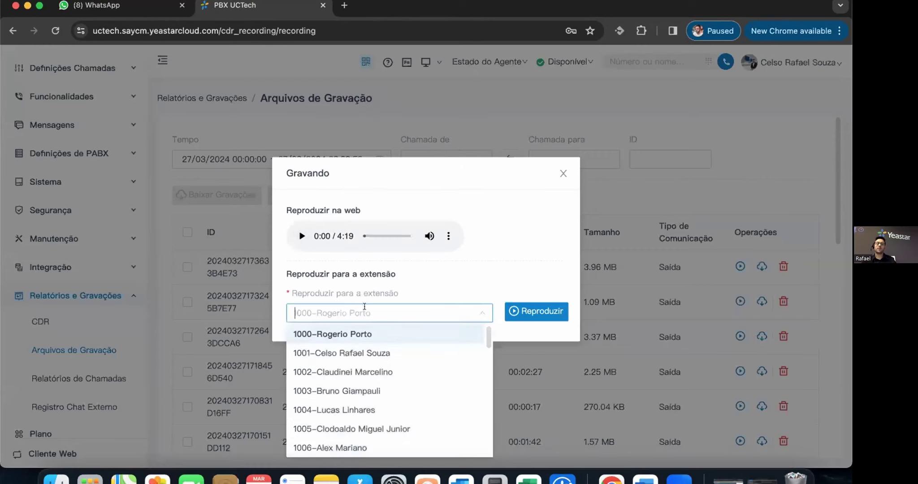
pyautogui.click(369, 352)
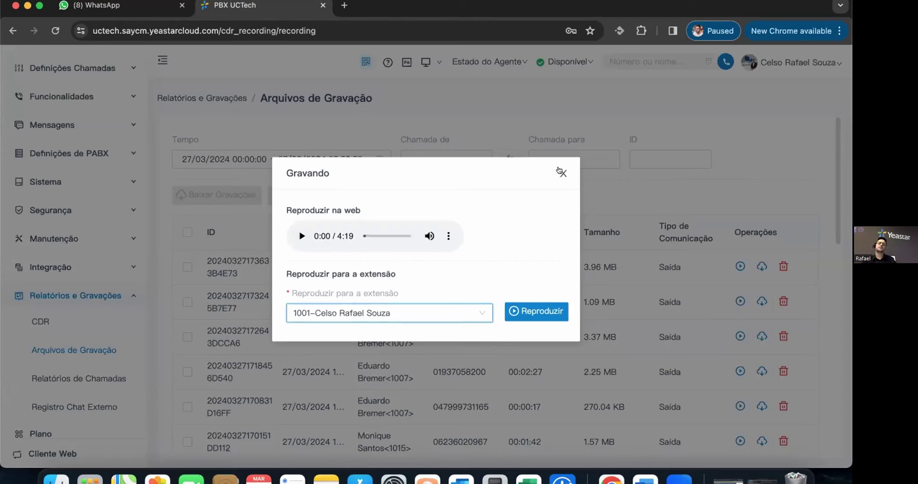
pyautogui.click(562, 174)
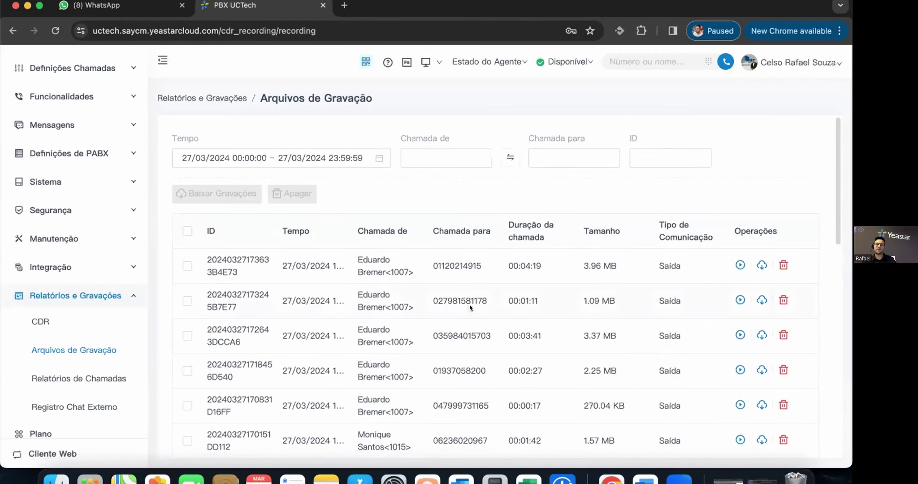
pyautogui.scroll(-1, 309, 327)
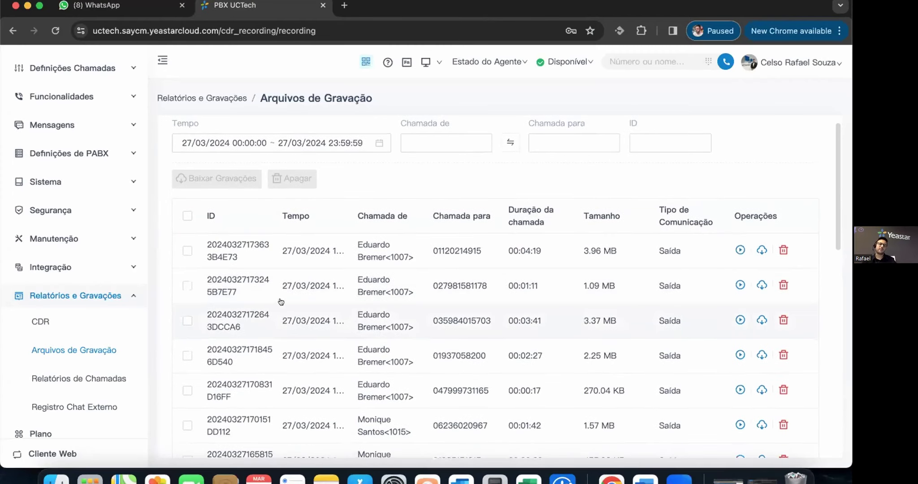
pyautogui.click(104, 376)
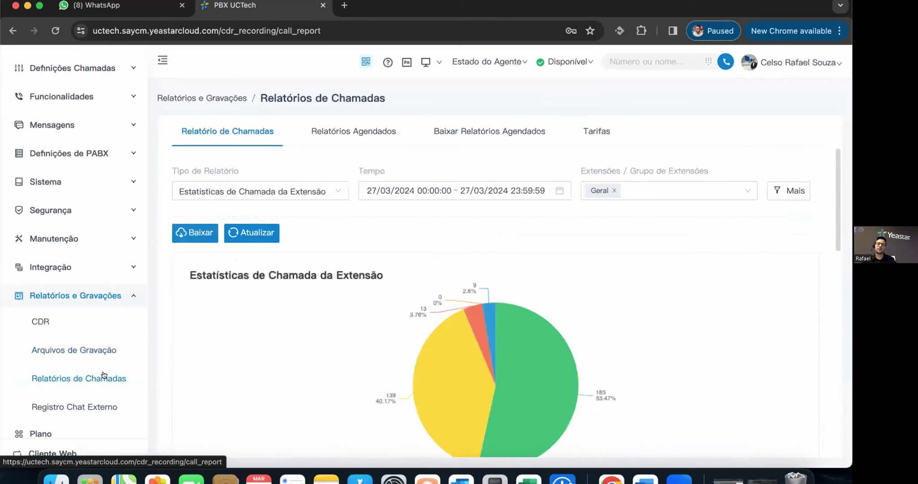
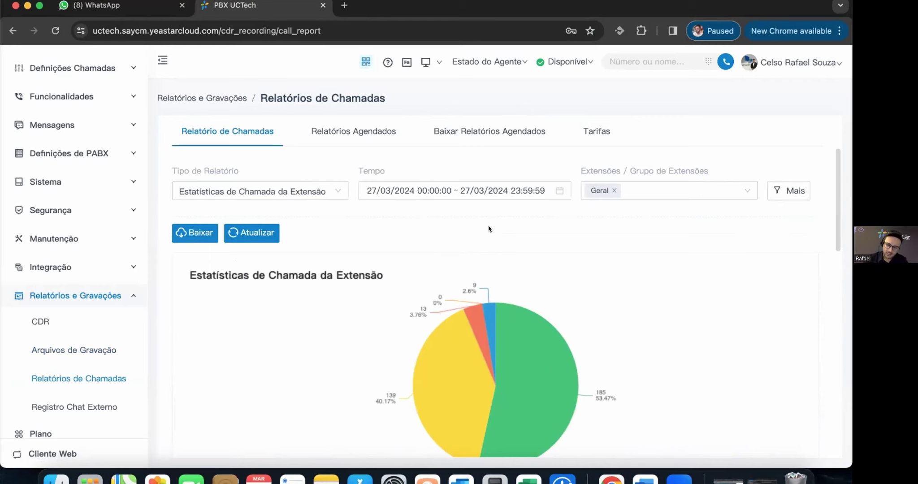
# - Browse the report type list, keeping the extension call statistics report
pyautogui.click(328, 191)
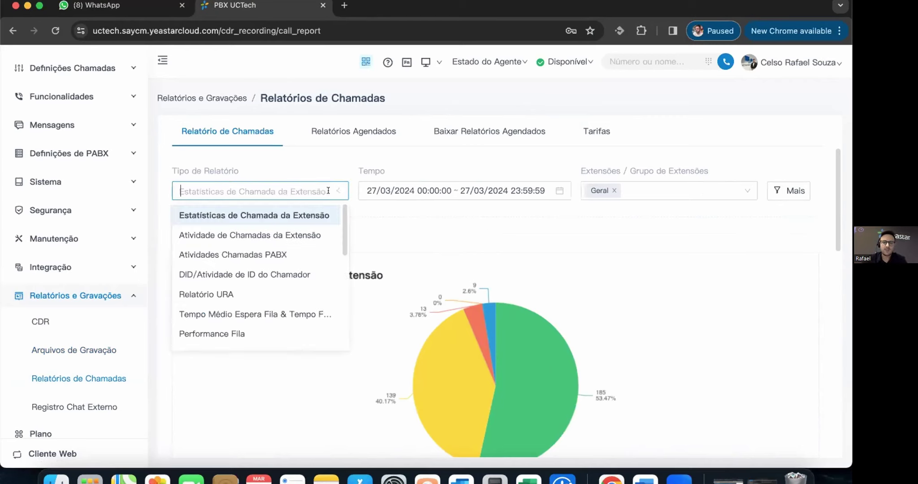
pyautogui.scroll(-1, 294, 283)
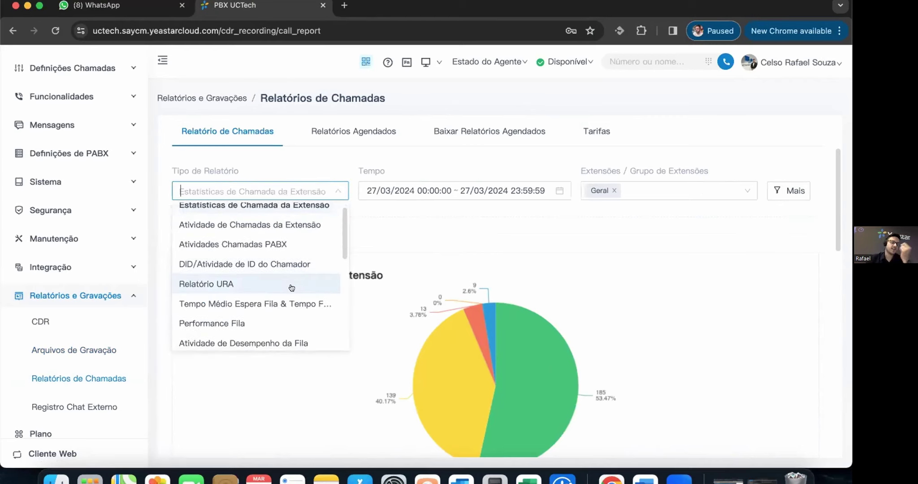
pyautogui.scroll(-3, 293, 287)
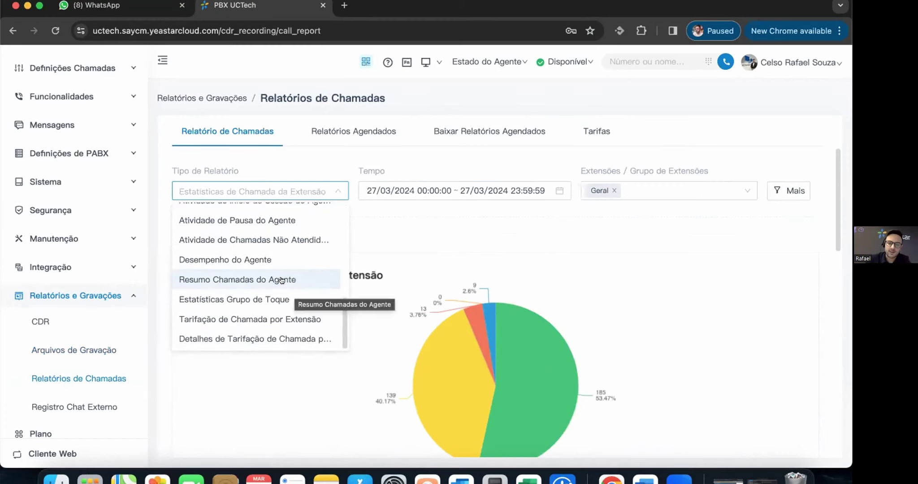
pyautogui.scroll(5, 294, 249)
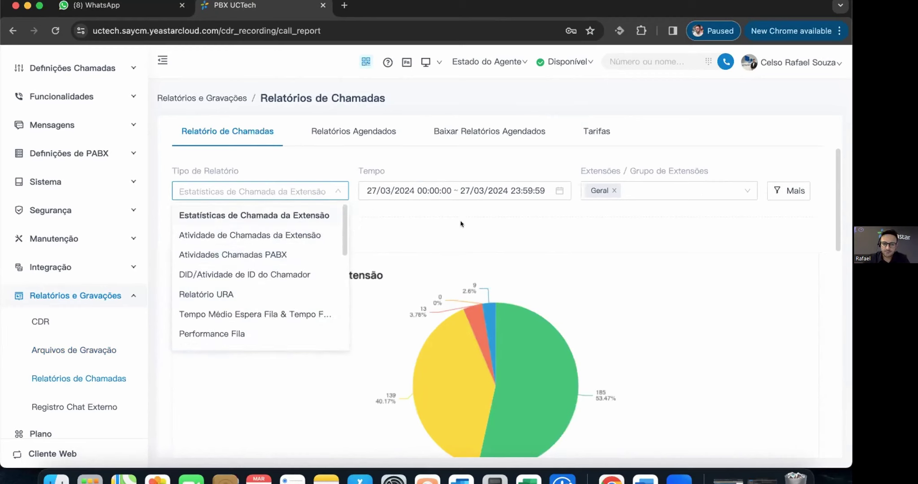
pyautogui.click(266, 196)
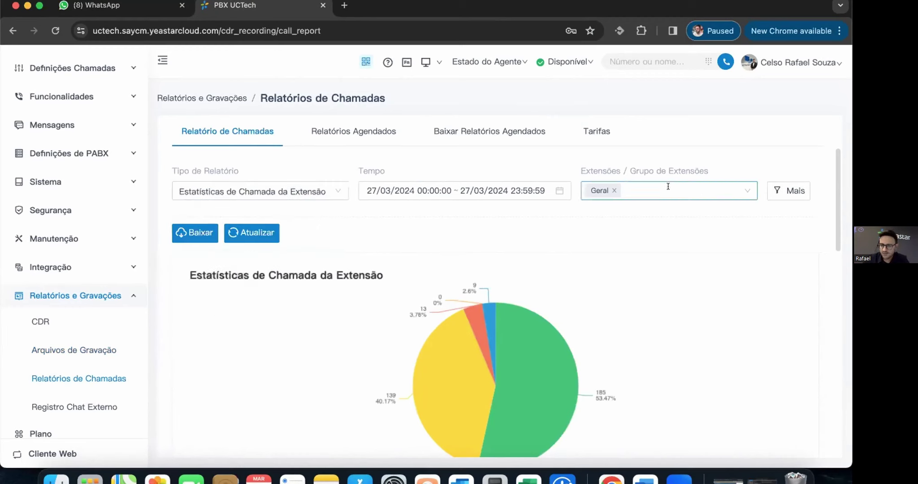
# - Filter to Entrada/Saída calls, highlight the call and 05:24:17 talk-time totals, then pick Atividade de Chamadas da Extensão
pyautogui.click(796, 190)
pyautogui.click(749, 282)
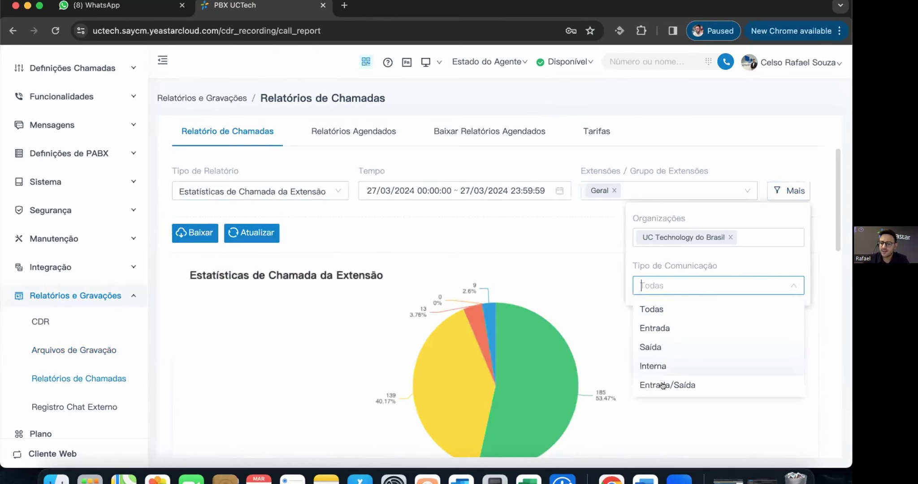
pyautogui.click(684, 385)
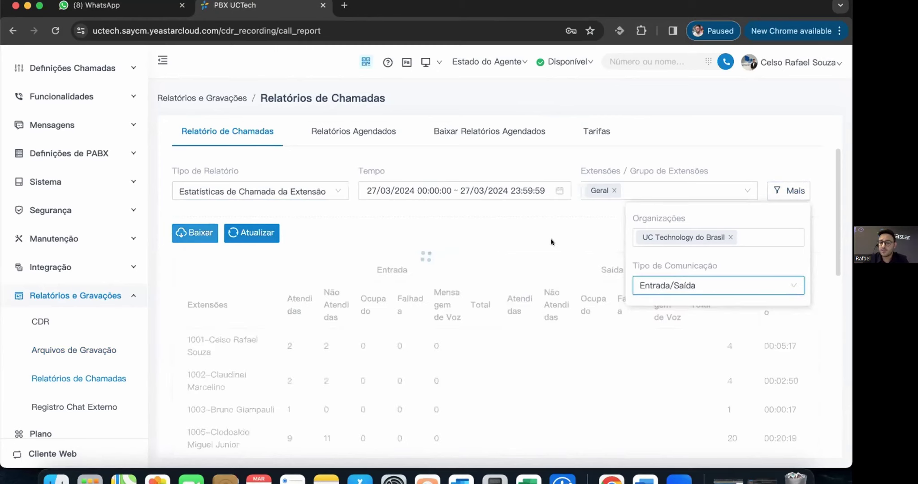
pyautogui.click(538, 229)
pyautogui.scroll(-10, 544, 230)
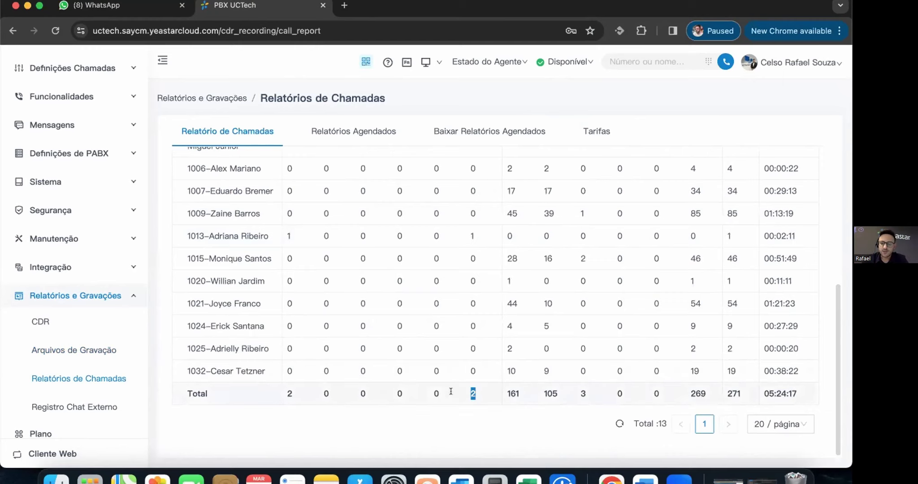
pyautogui.moveTo(713, 395); pyautogui.dragTo(675, 394)
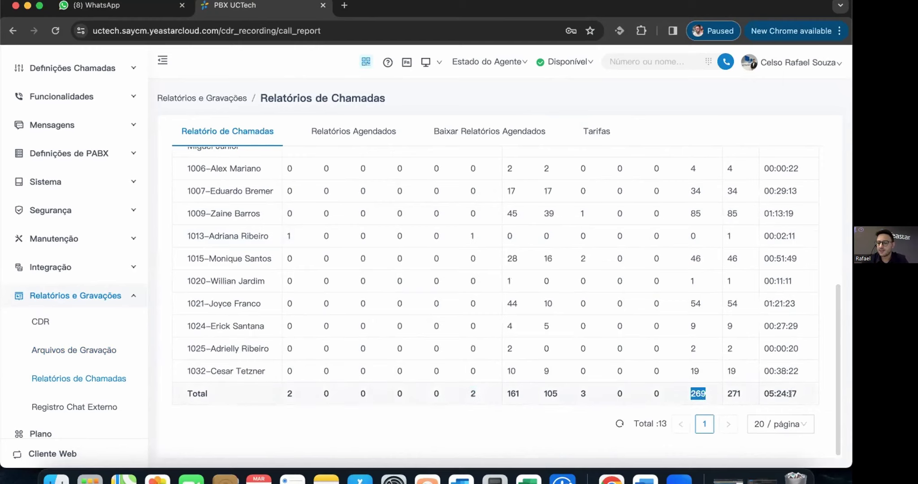
pyautogui.moveTo(797, 394); pyautogui.dragTo(764, 398)
pyautogui.scroll(5, 327, 197)
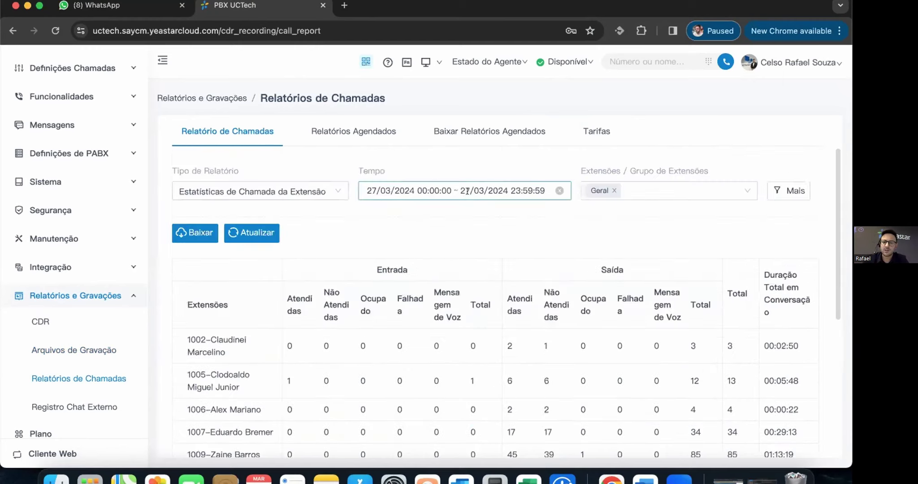
pyautogui.click(307, 193)
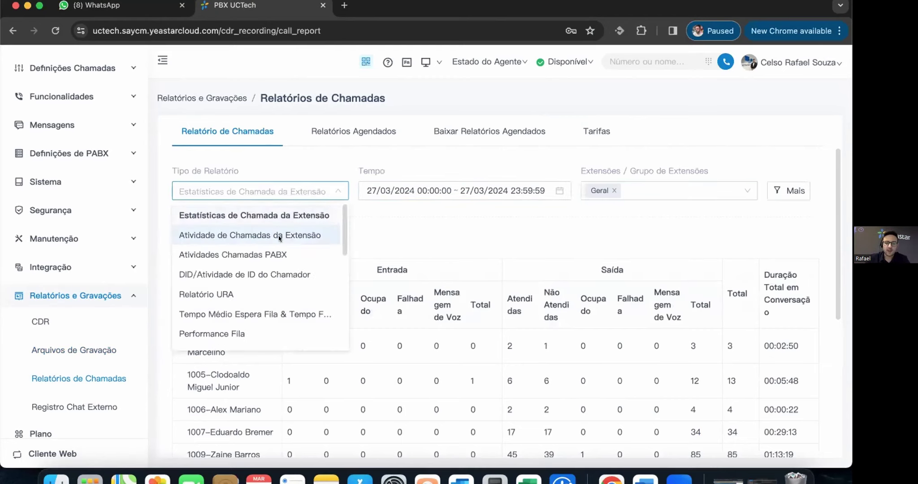
pyautogui.click(279, 237)
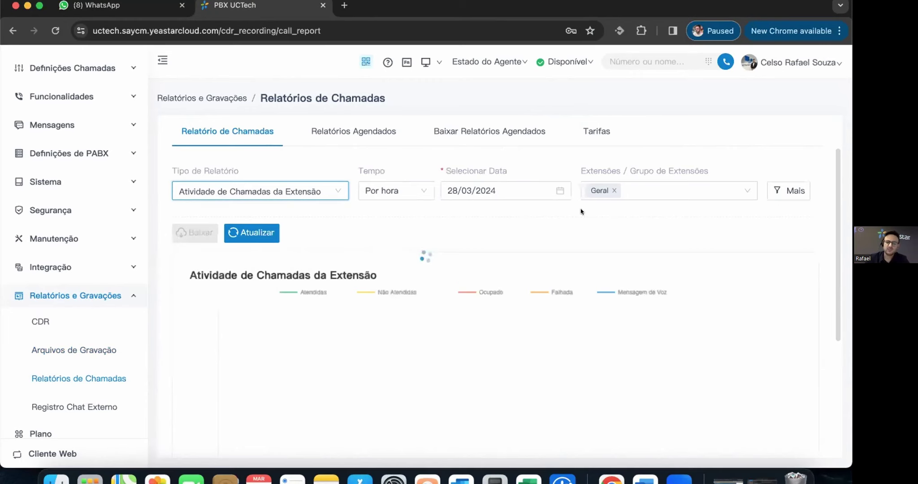
# - Group the extension call activity Por dia
pyautogui.scroll(-3, 516, 327)
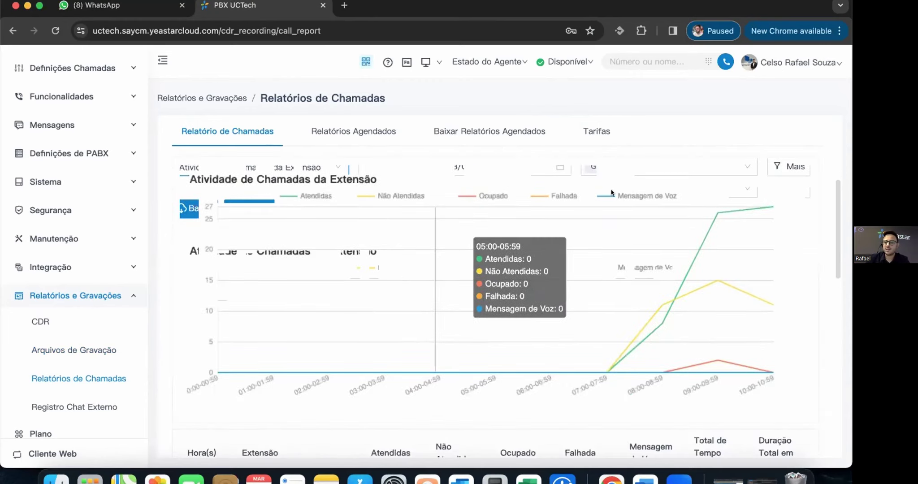
pyautogui.scroll(-3, 550, 377)
pyautogui.scroll(-10, 551, 376)
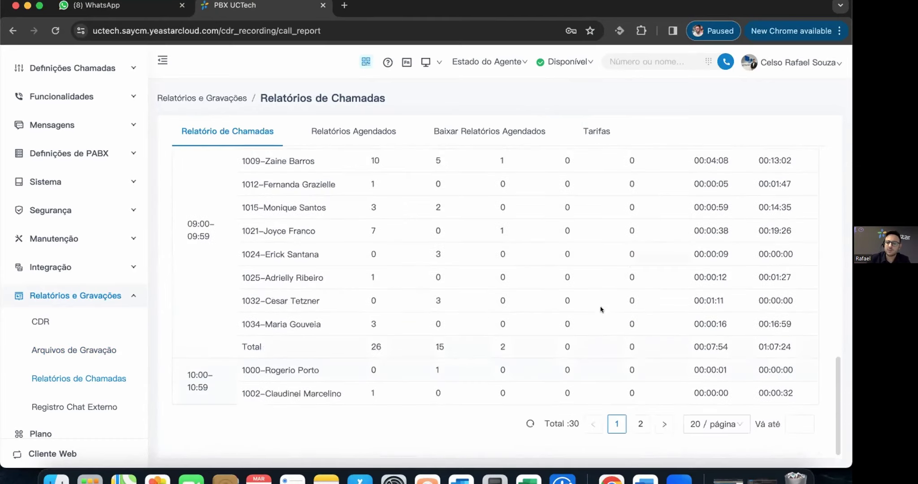
pyautogui.scroll(15, 421, 316)
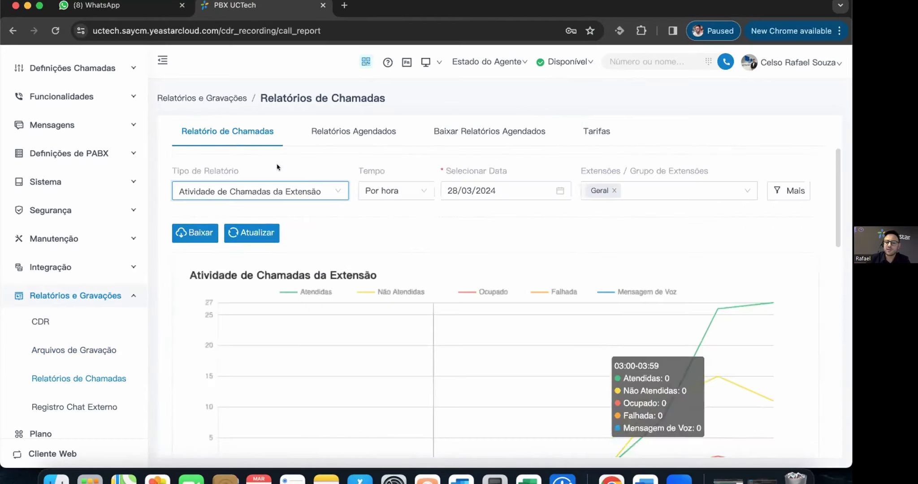
pyautogui.click(305, 184)
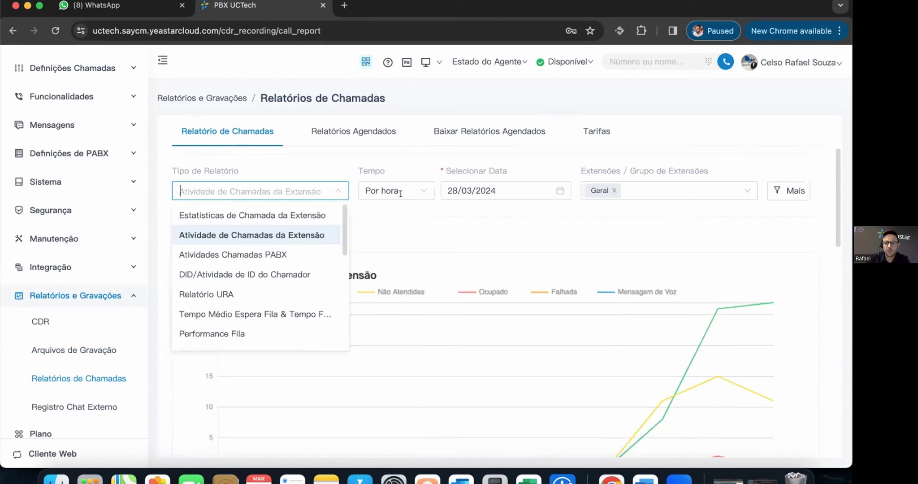
pyautogui.click(400, 193)
pyautogui.click(390, 230)
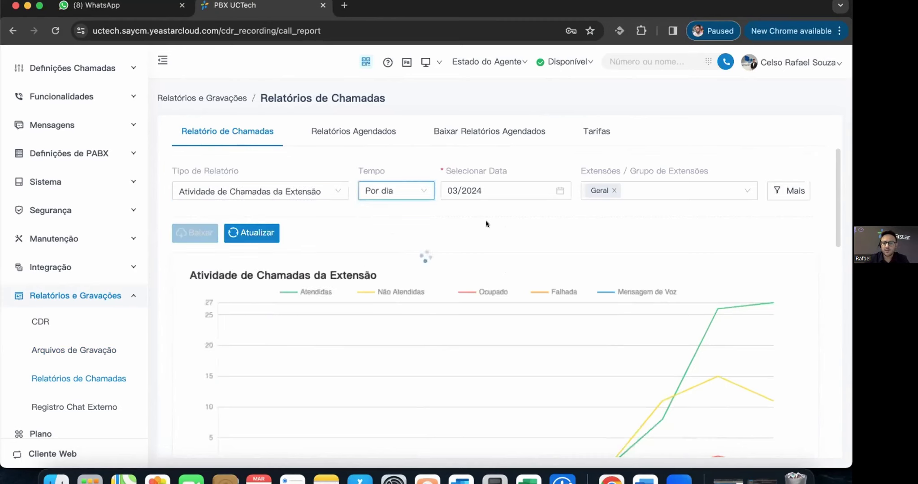
# - Regroup the extension call activity Por mês
pyautogui.scroll(-3, 555, 250)
pyautogui.scroll(-10, 555, 257)
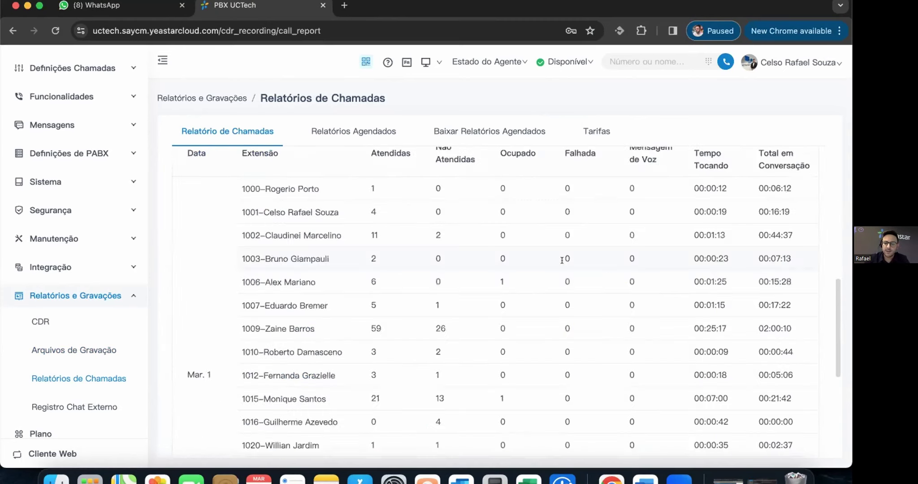
pyautogui.scroll(15, 563, 259)
pyautogui.click(417, 193)
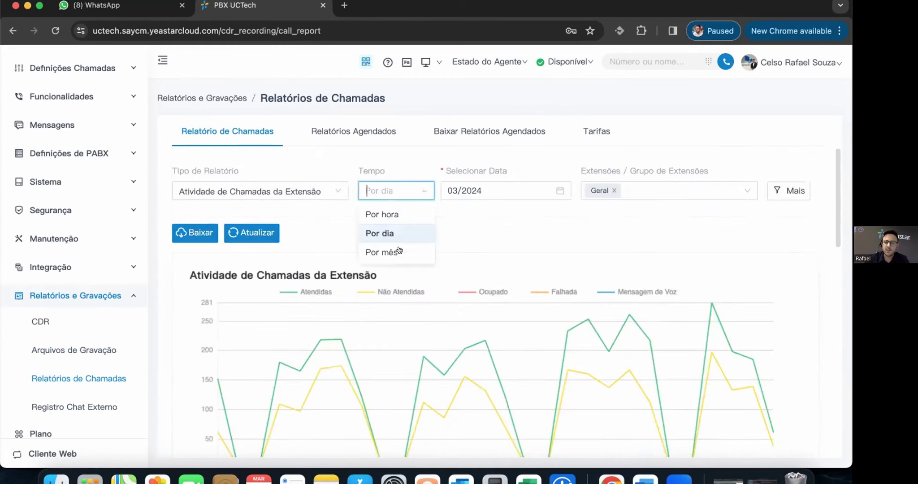
pyautogui.click(401, 251)
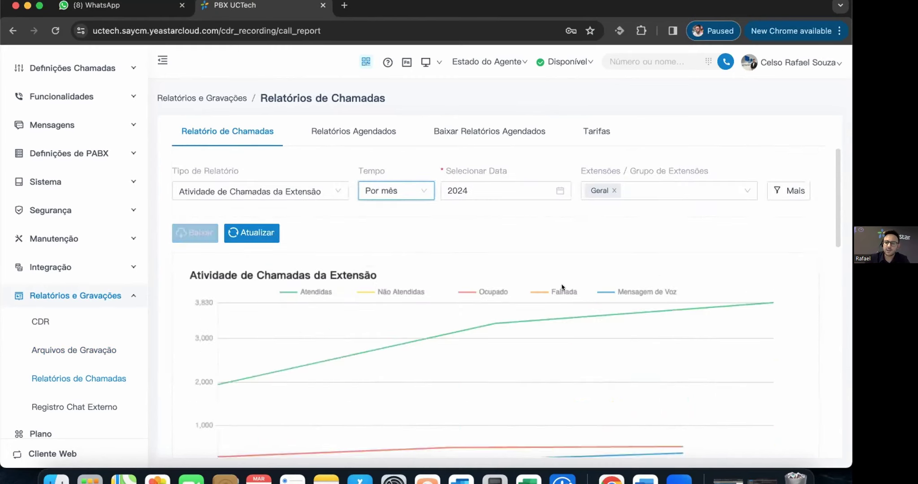
# - Switch the report type to Atividades Chamadas PABX
pyautogui.scroll(-10, 565, 293)
pyautogui.scroll(10, 569, 301)
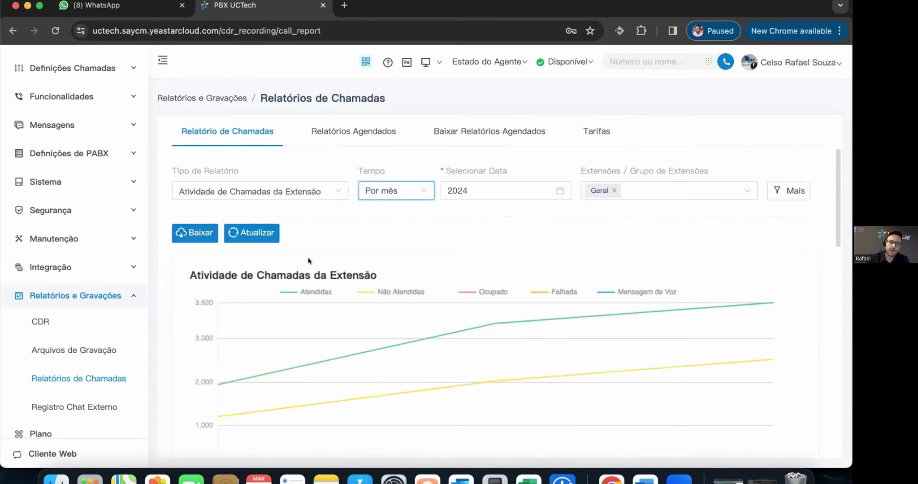
pyautogui.click(286, 193)
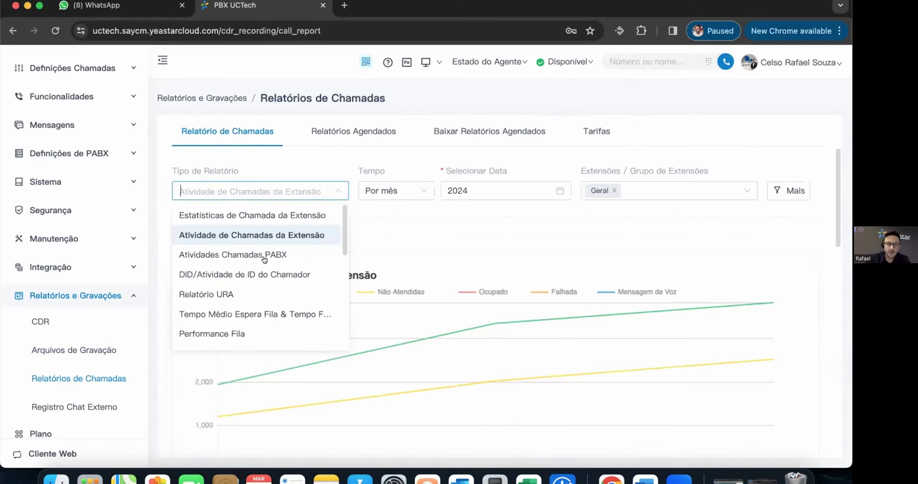
pyautogui.click(263, 259)
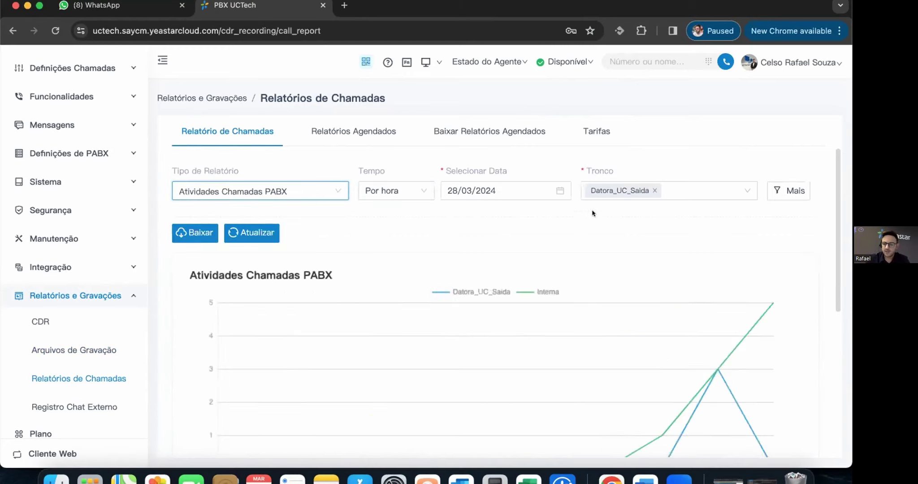
# - Set the PABX activity report date to 27/03/2024 and review the results
pyautogui.click(378, 192)
pyautogui.click(465, 193)
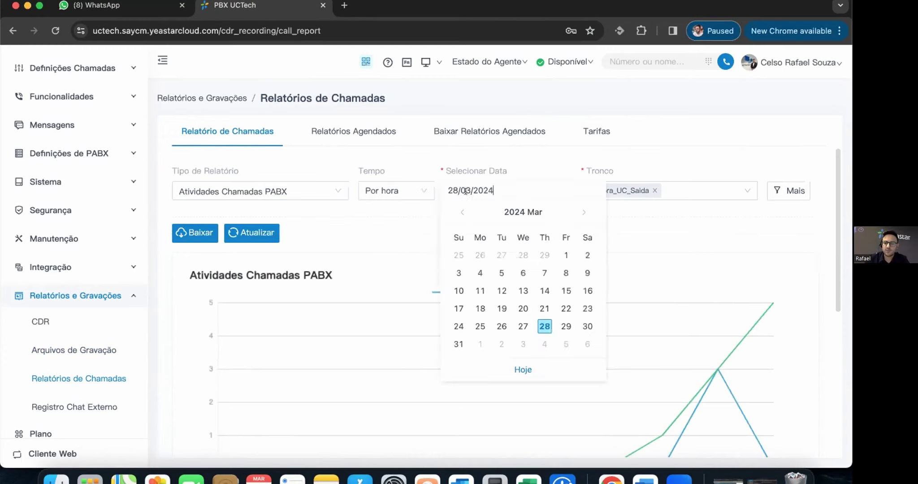
pyautogui.click(521, 326)
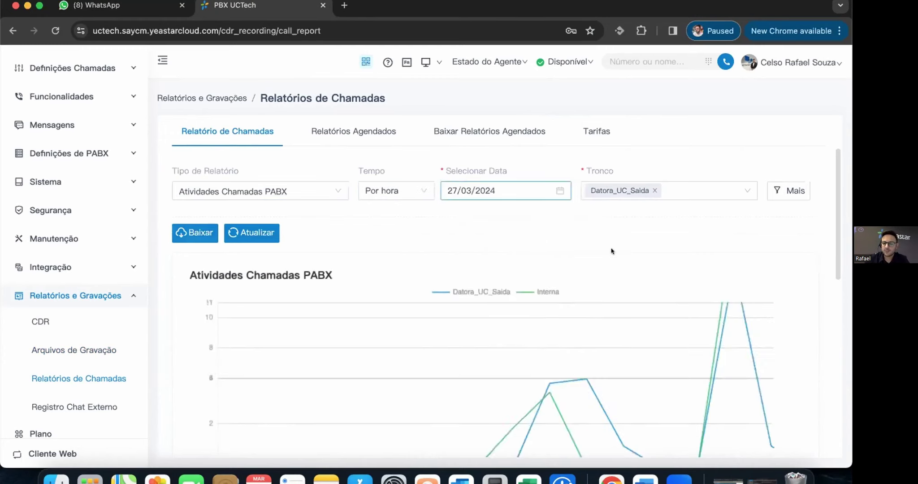
pyautogui.scroll(-4, 515, 249)
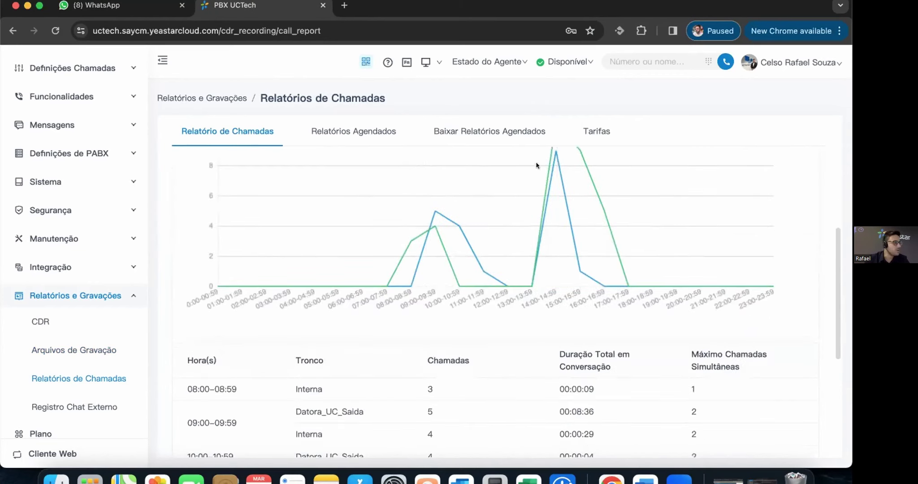
pyautogui.scroll(-5, 667, 324)
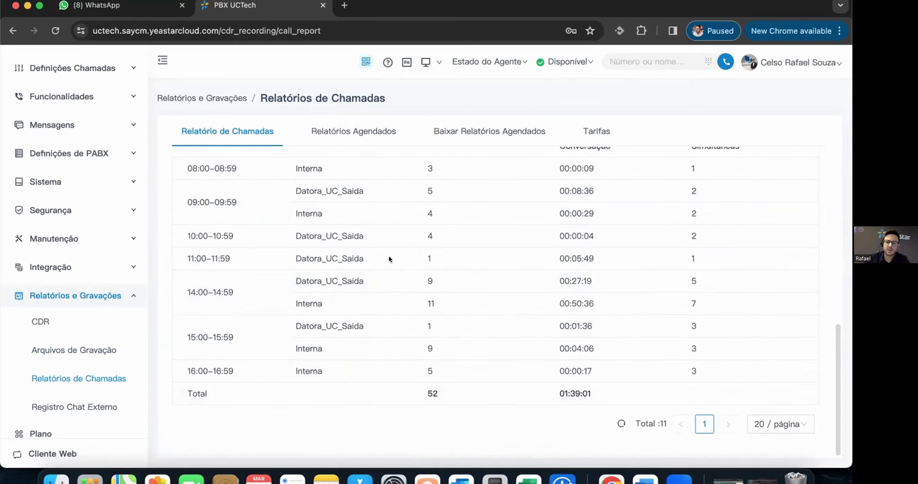
pyautogui.scroll(5, 389, 259)
# - Review the DID/Atividade de ID do Chamador report, then switch to Relatório URA
pyautogui.click(285, 190)
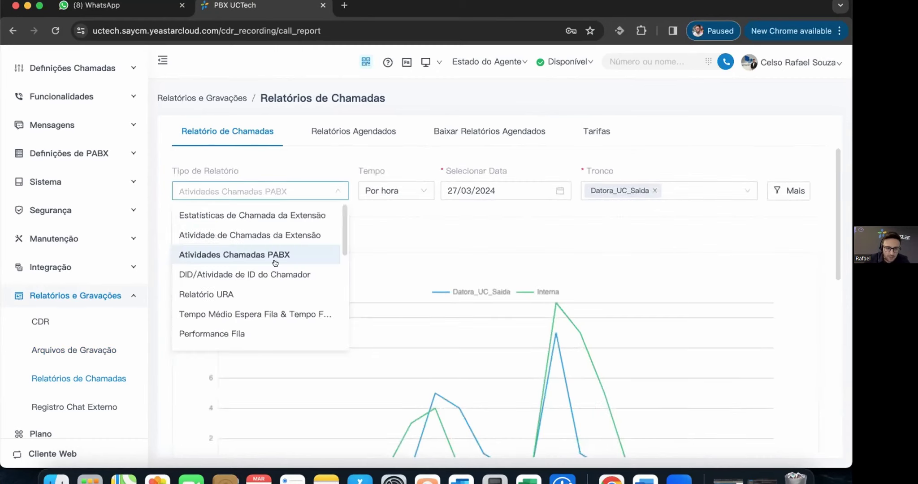
pyautogui.click(218, 273)
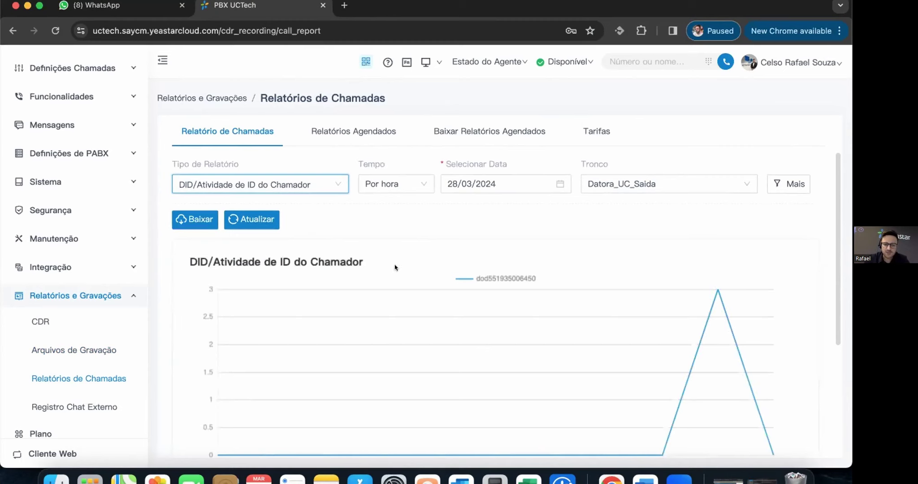
pyautogui.scroll(-2, 420, 262)
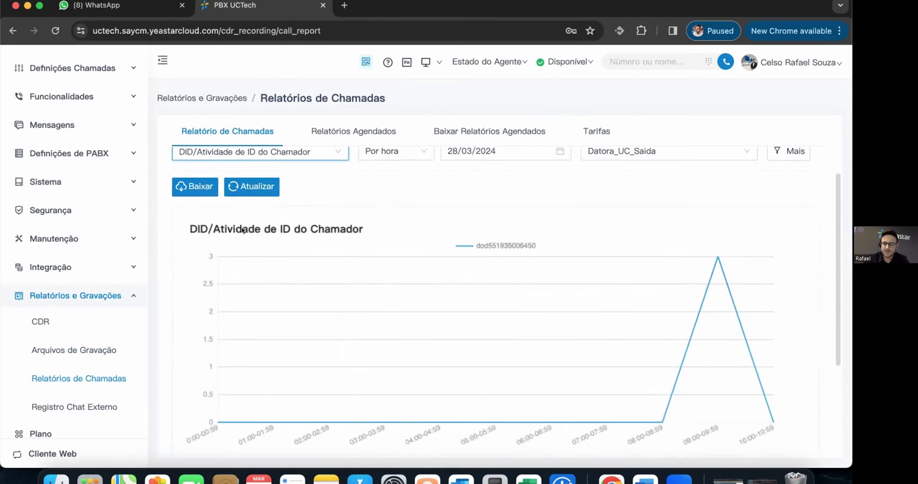
pyautogui.click(536, 243)
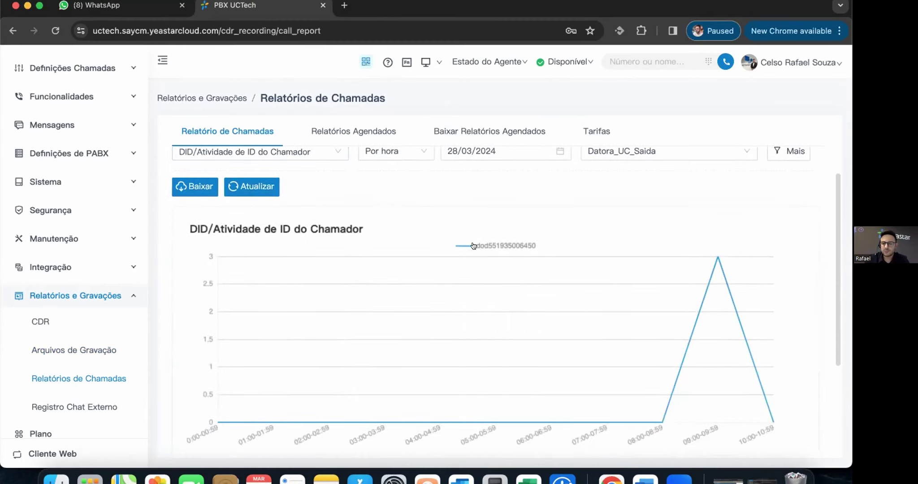
pyautogui.scroll(-5, 560, 291)
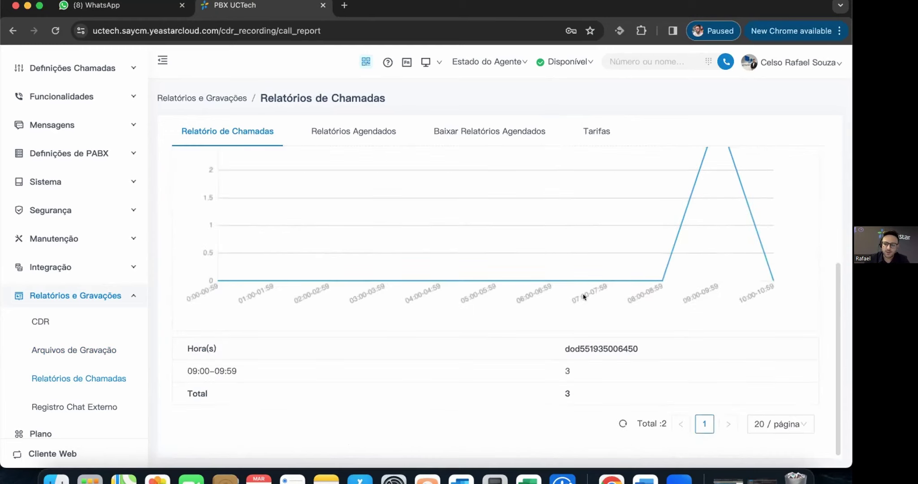
pyautogui.scroll(6, 465, 297)
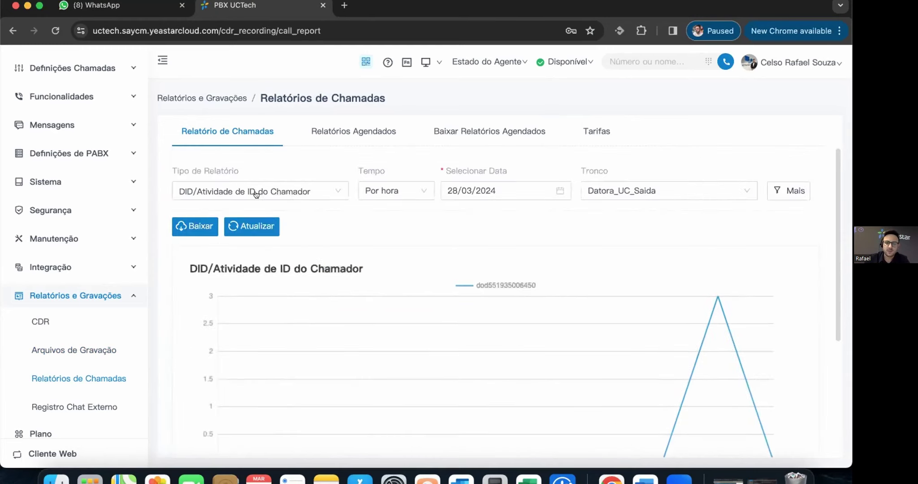
pyautogui.click(269, 191)
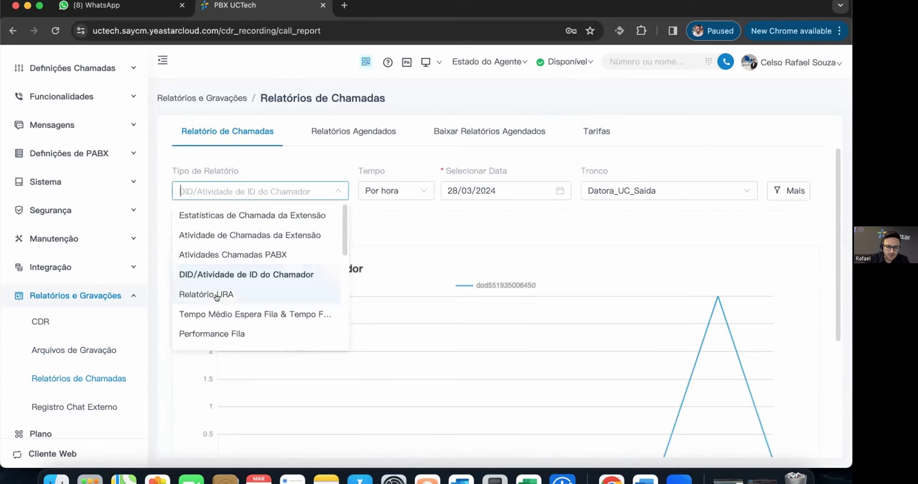
pyautogui.click(249, 294)
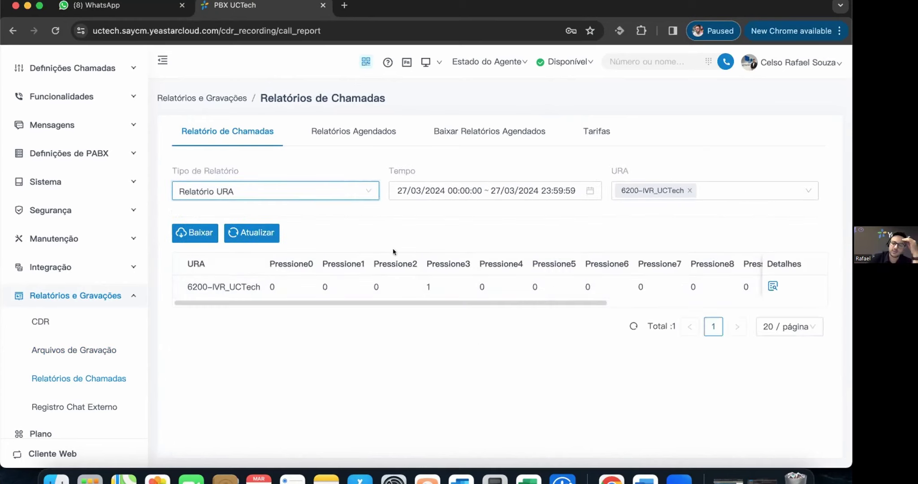
# - Add IVRs 6201-Plantão, 6203-IVR_0800 and 6204 to the URA report
pyautogui.click(698, 185)
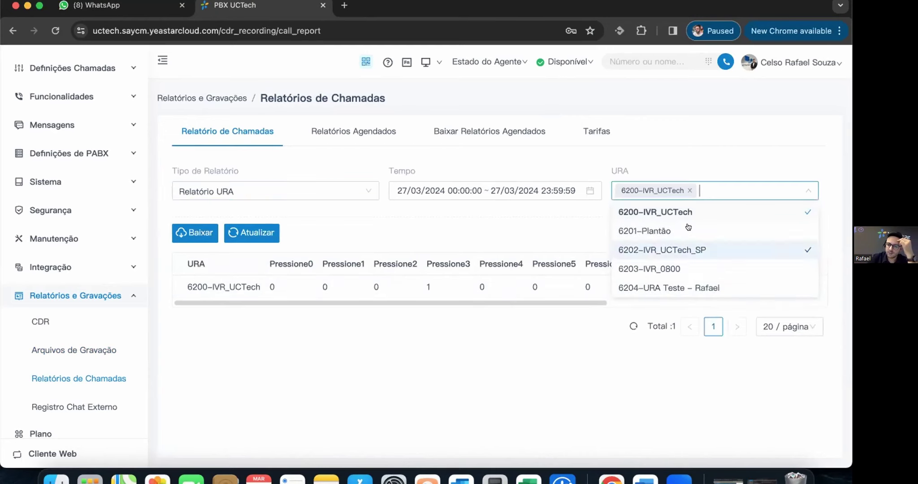
pyautogui.click(706, 237)
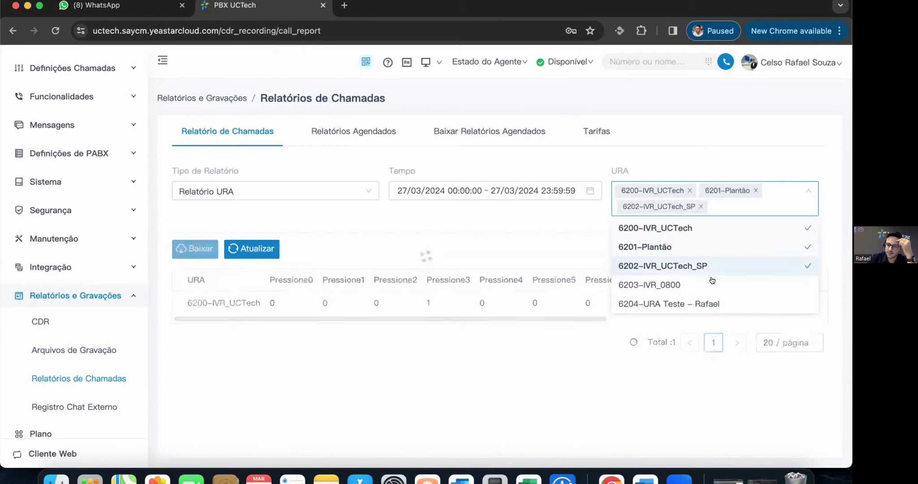
pyautogui.click(712, 284)
pyautogui.click(710, 302)
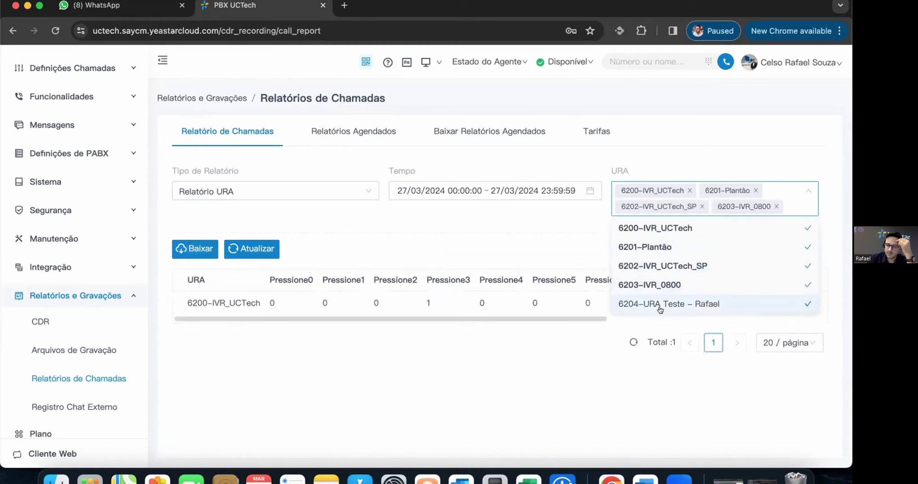
pyautogui.click(450, 372)
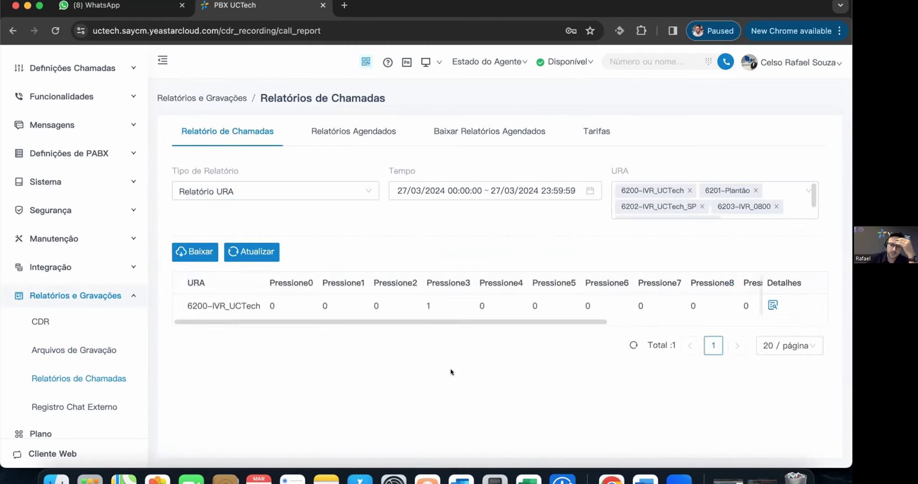
# - Switch the report type to Tempo Médio Espera Fila & Tempo Falando
pyautogui.click(289, 193)
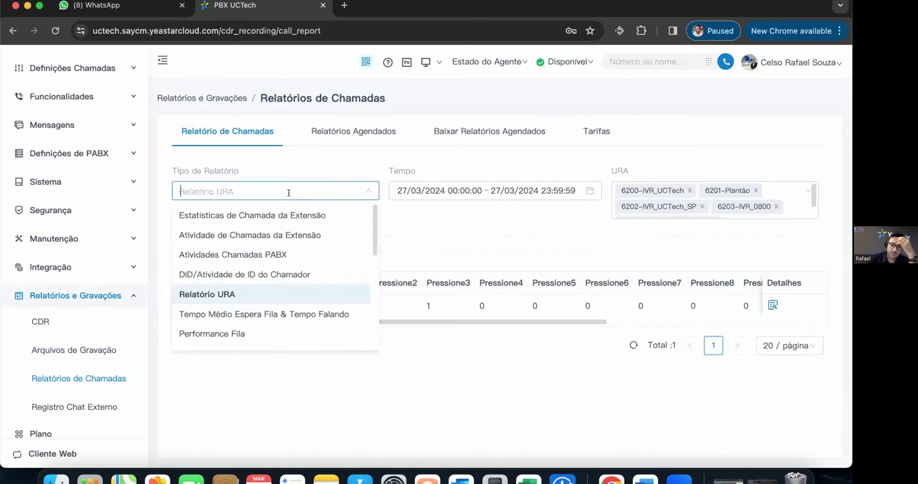
pyautogui.click(299, 314)
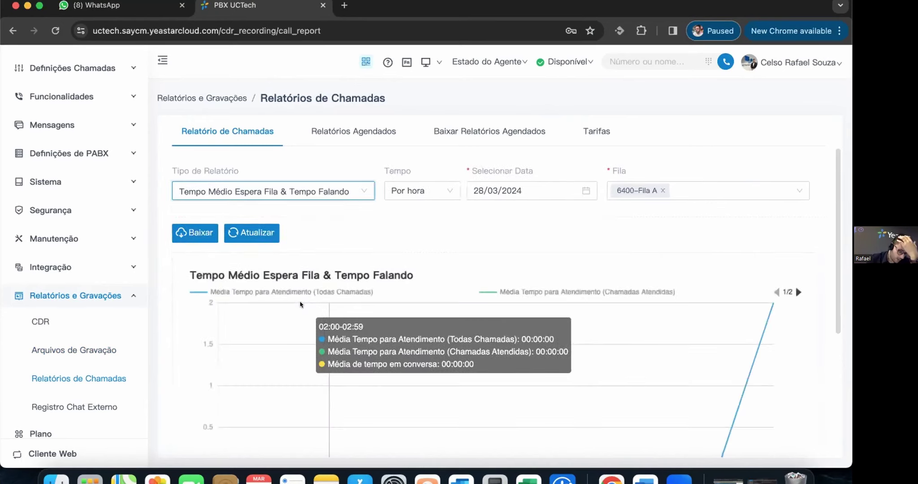
pyautogui.scroll(-3, 559, 289)
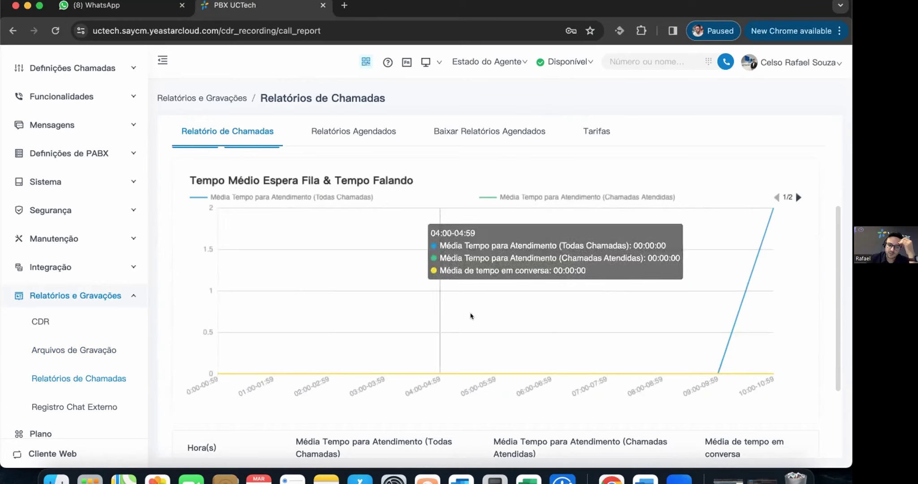
# - Switch the report type to Performance Fila
pyautogui.scroll(-3, 448, 319)
pyautogui.scroll(5, 449, 318)
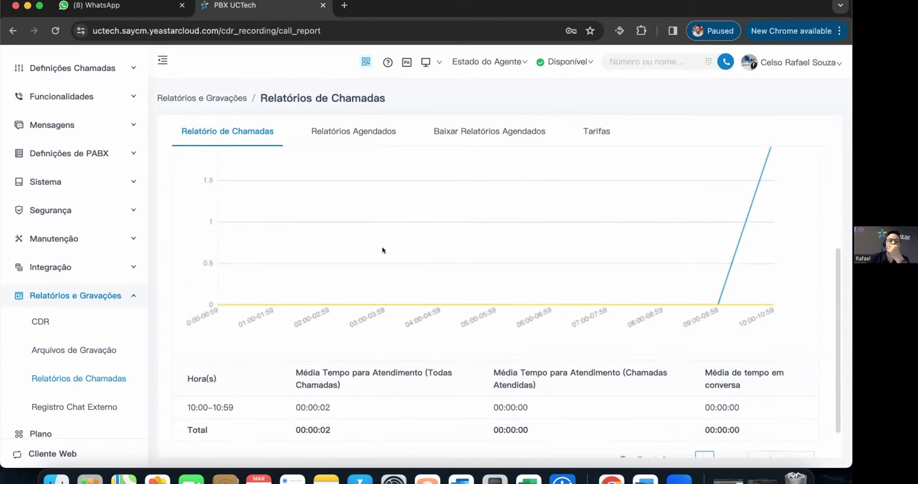
pyautogui.click(300, 192)
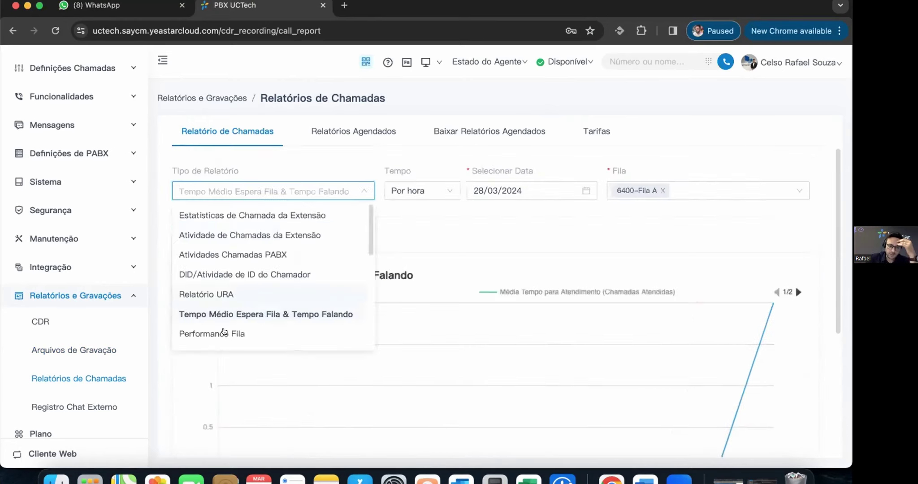
pyautogui.click(295, 330)
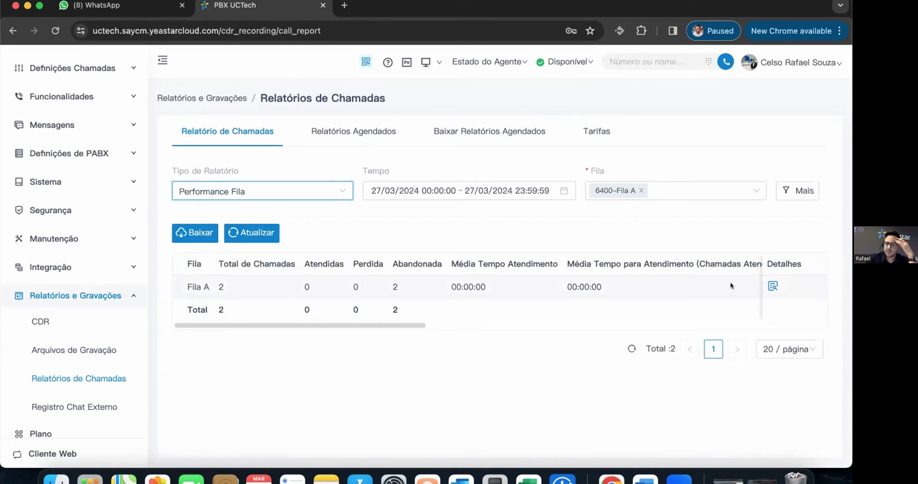
# - Review the details of Fila A's two abandoned calls and close them
pyautogui.hscroll(10, 705, 317)
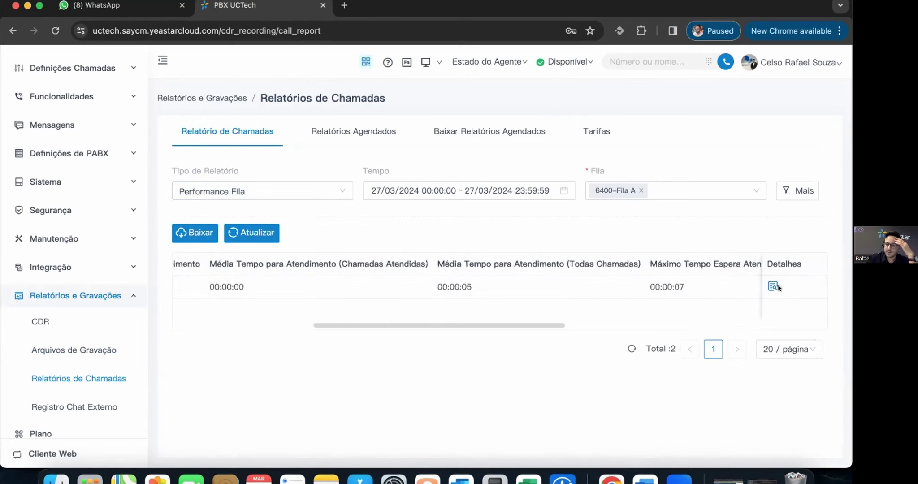
pyautogui.click(771, 286)
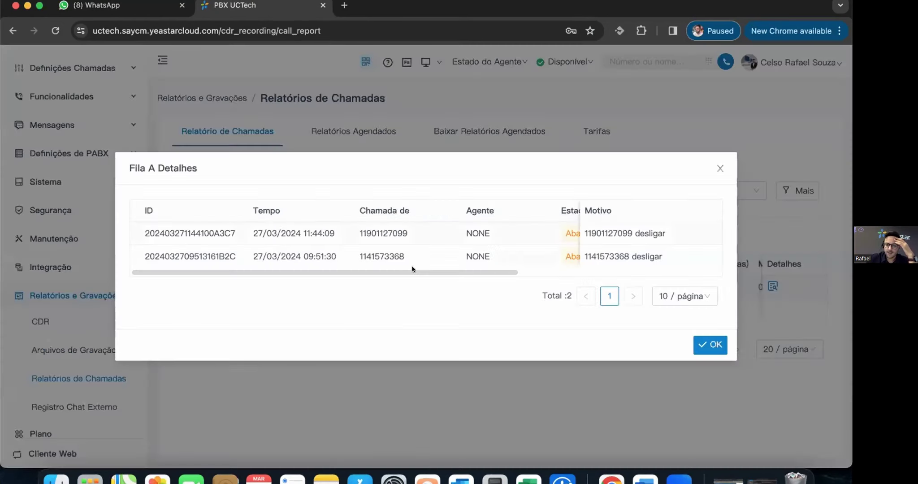
pyautogui.hscroll(10, 537, 271)
pyautogui.hscroll(-10, 546, 224)
pyautogui.click(719, 168)
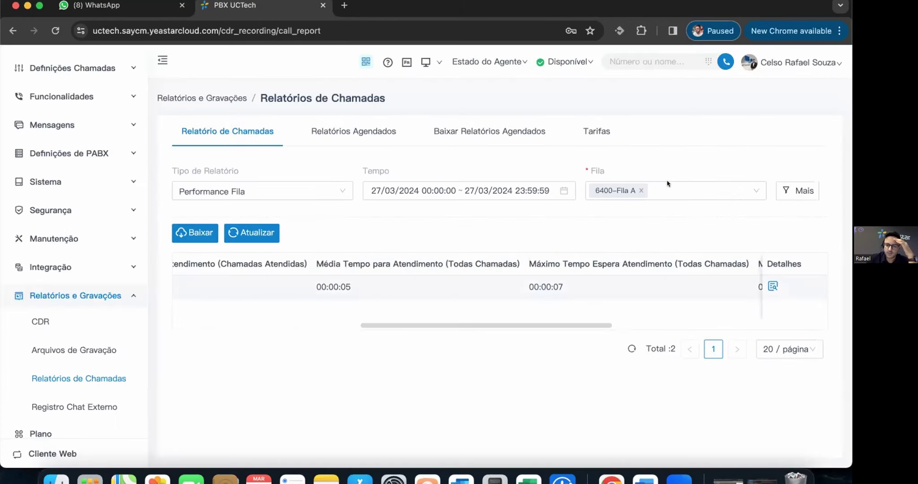
pyautogui.click(336, 194)
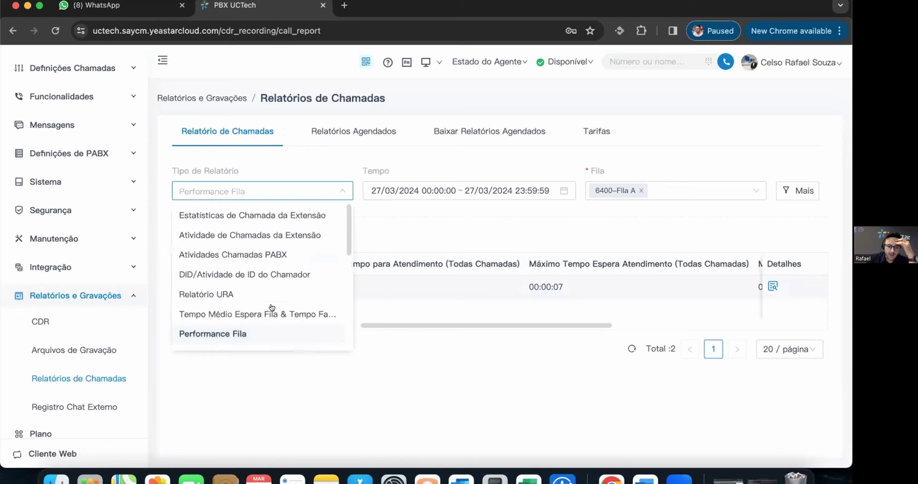
# - View Atividade de Desempenho da Fila, then the Resumo Callback Fila chart
pyautogui.scroll(-3, 273, 308)
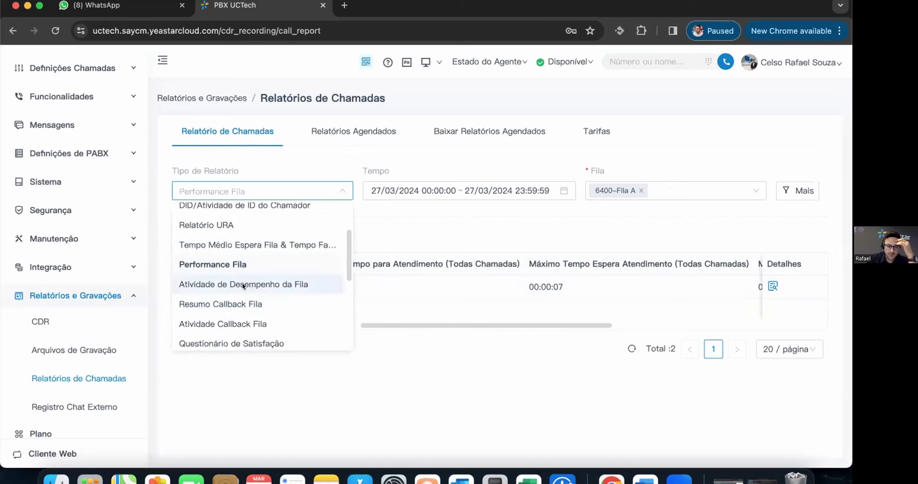
pyautogui.click(244, 283)
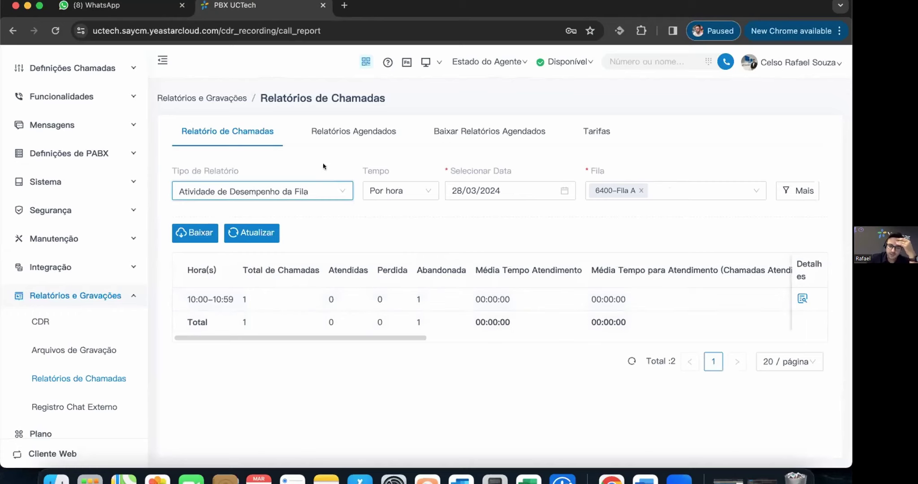
pyautogui.click(327, 183)
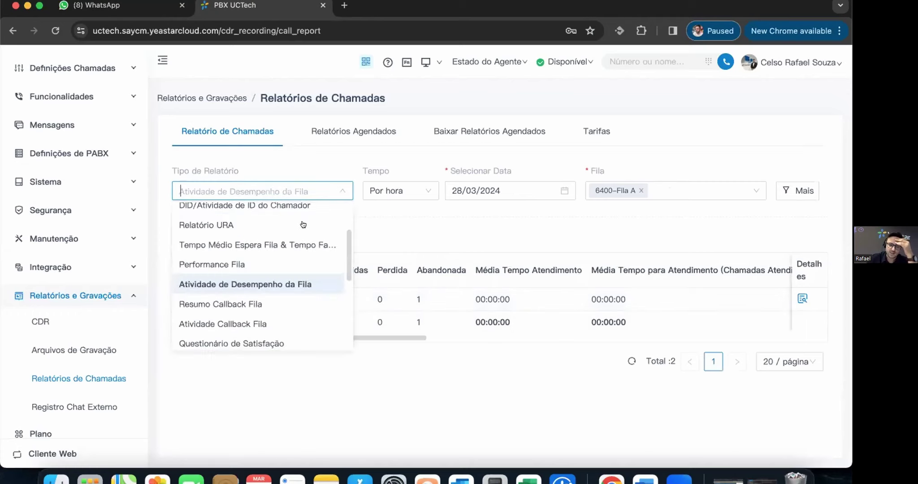
pyautogui.click(255, 301)
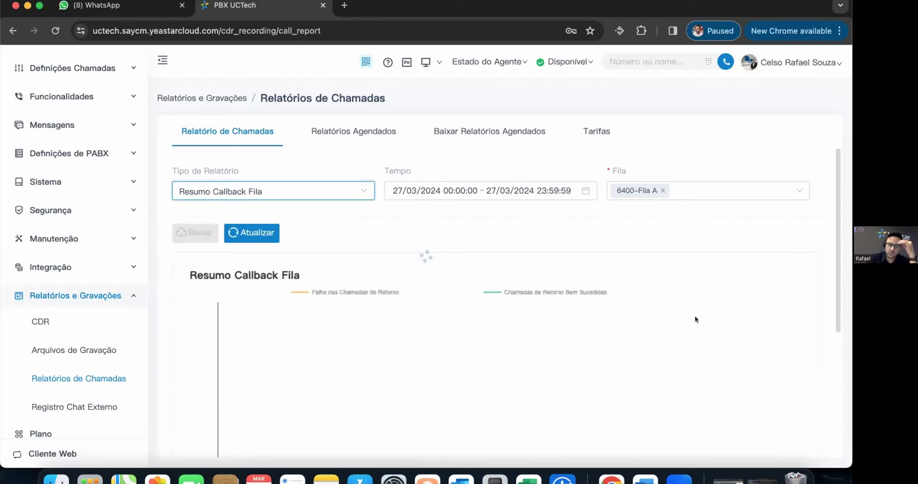
pyautogui.scroll(-1, 468, 318)
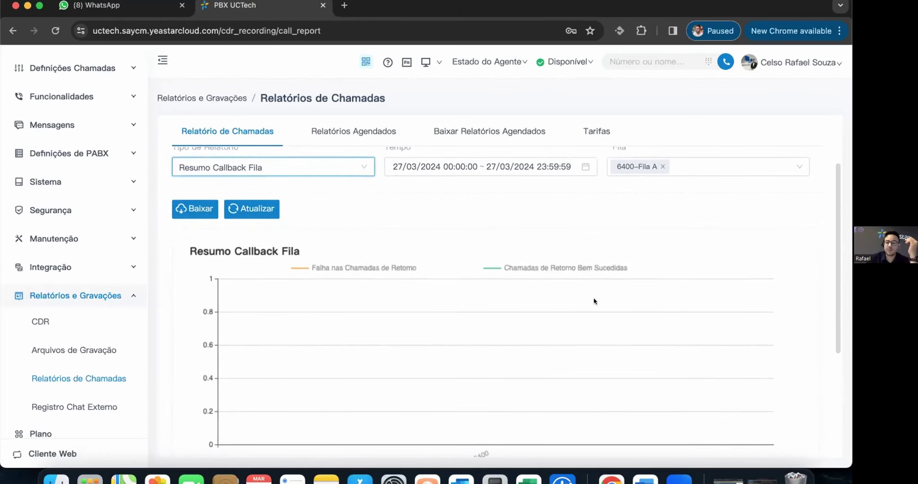
pyautogui.scroll(-3, 595, 307)
pyautogui.scroll(5, 289, 174)
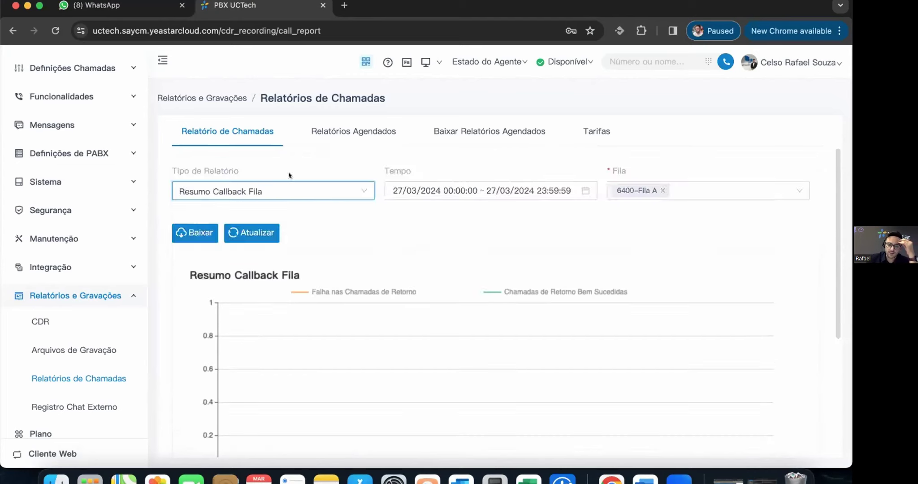
# - Switch to the Atividade de Inicio de Sessão do Agente report
pyautogui.click(326, 191)
pyautogui.scroll(-2, 273, 313)
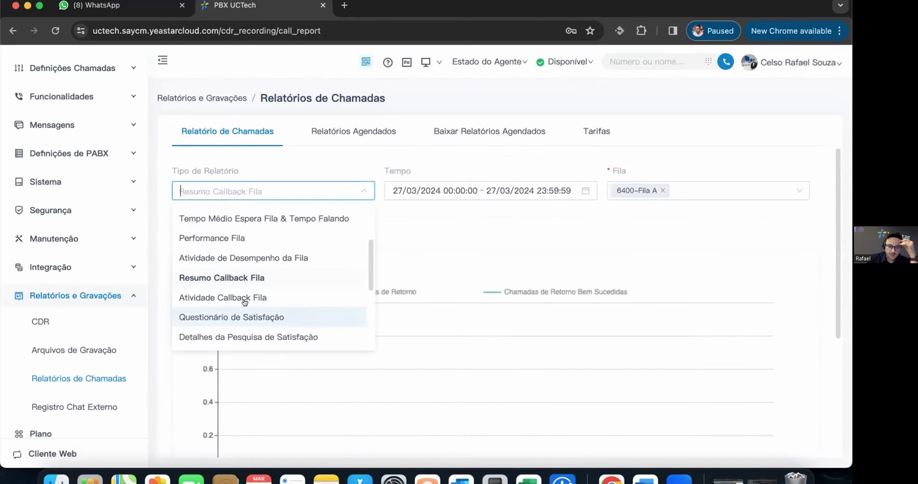
pyautogui.scroll(-2, 277, 309)
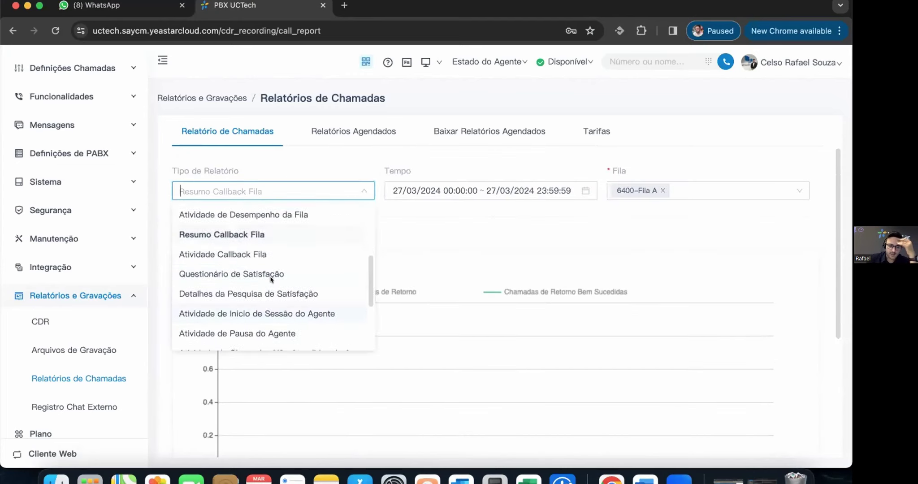
pyautogui.click(274, 312)
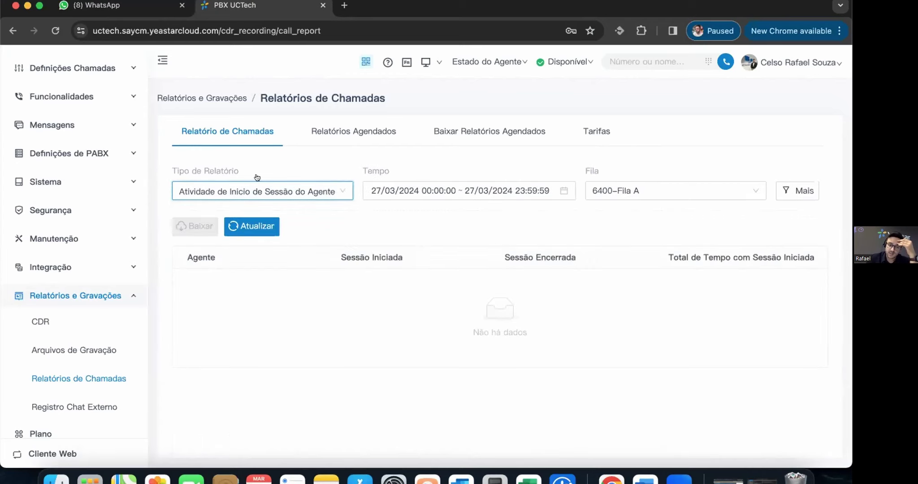
# - View the agent pause activity report, then the Desempenho do Agente table
pyautogui.click(291, 188)
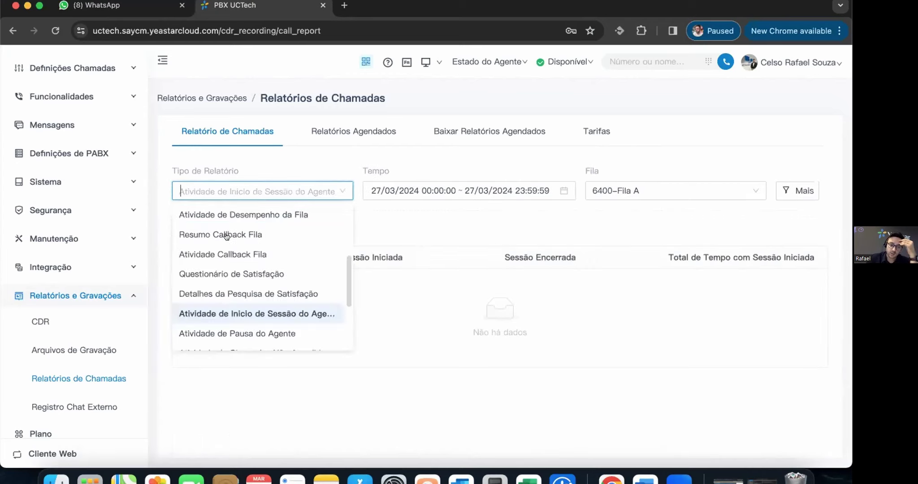
pyautogui.click(238, 314)
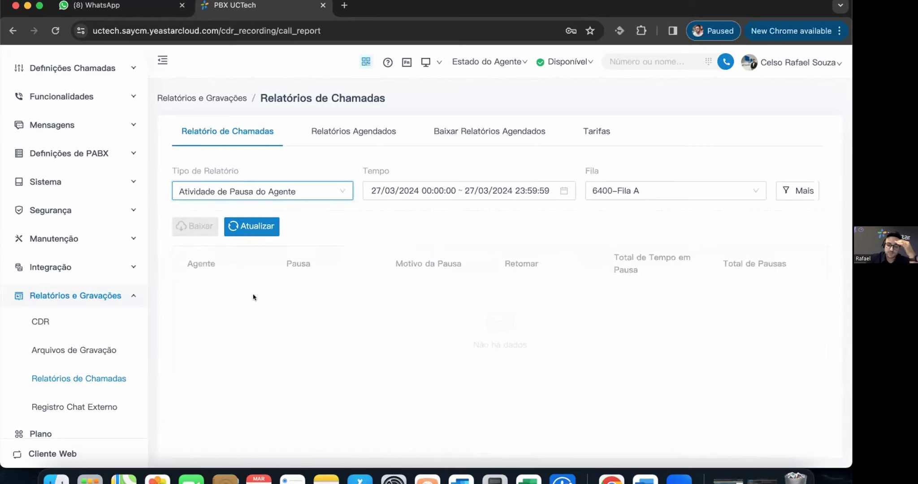
pyautogui.click(275, 191)
pyautogui.scroll(-3, 287, 308)
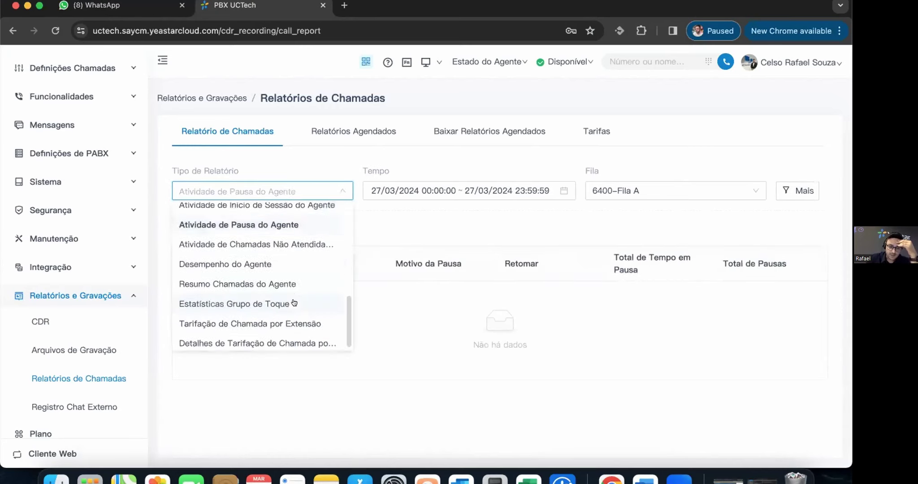
pyautogui.click(251, 261)
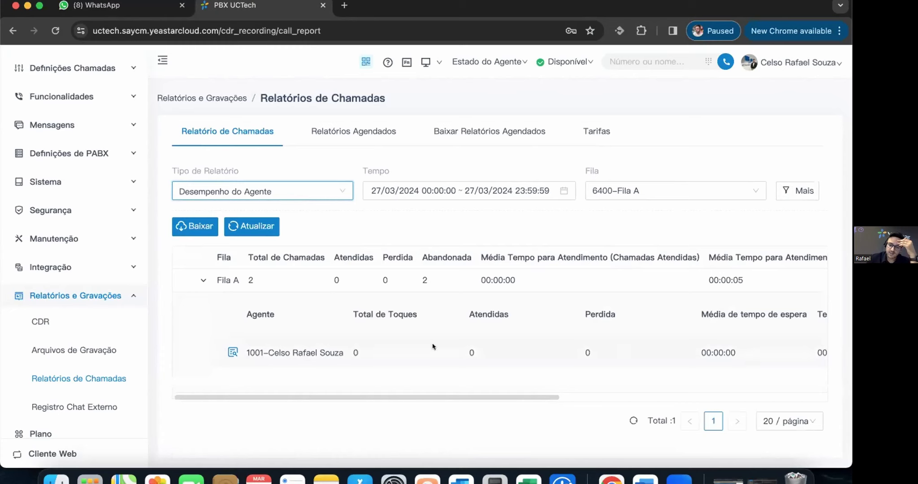
pyautogui.hscroll(5, 790, 392)
pyautogui.hscroll(-5, 360, 381)
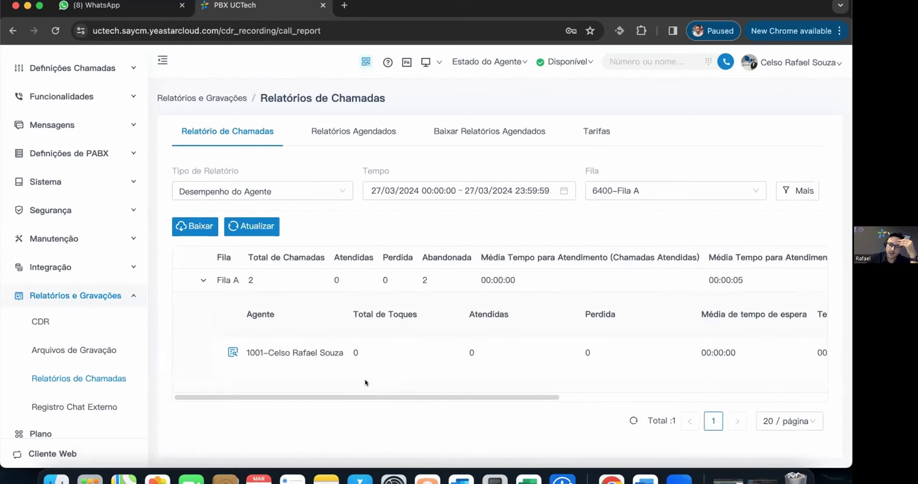
# - Try Estatísticas Grupo de Toque, then choose Tarifação de Chamada por Extensão
pyautogui.click(242, 191)
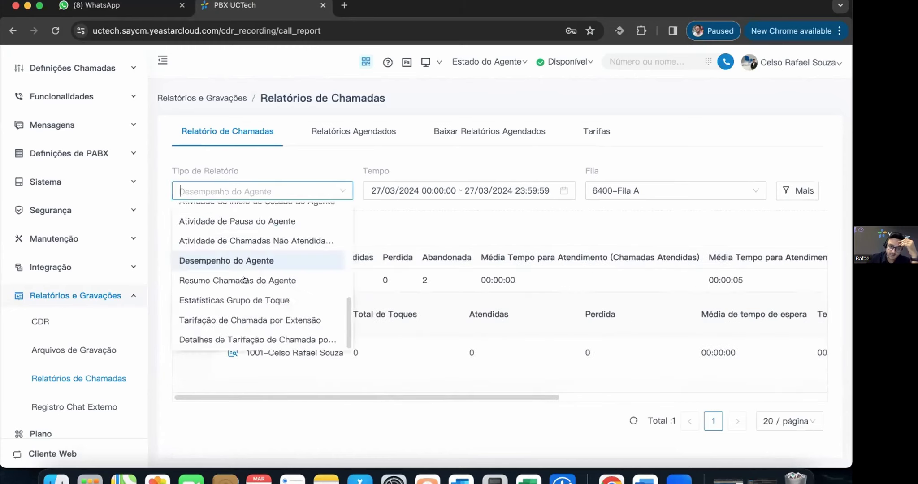
pyautogui.click(260, 298)
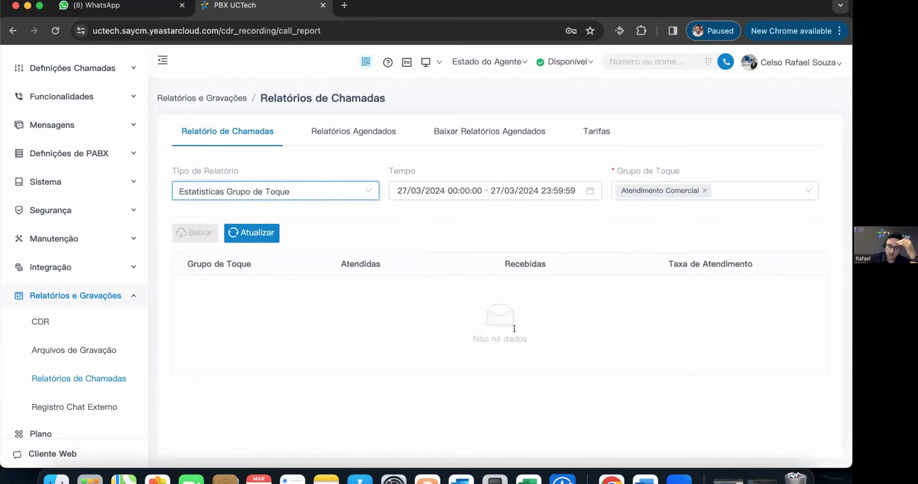
pyautogui.click(362, 185)
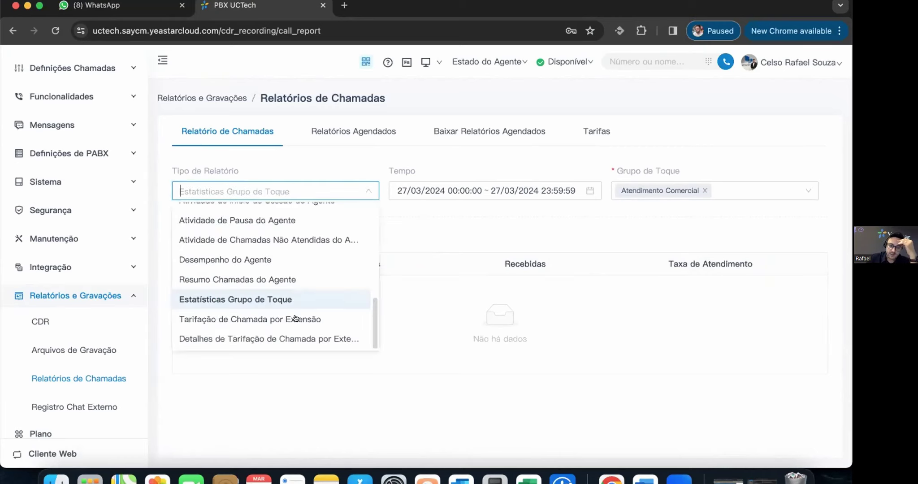
pyautogui.click(298, 319)
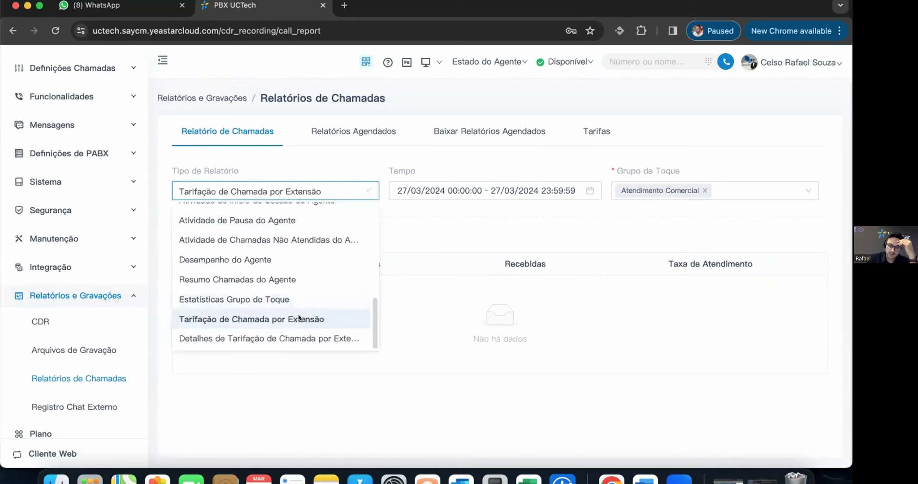
pyautogui.click(593, 131)
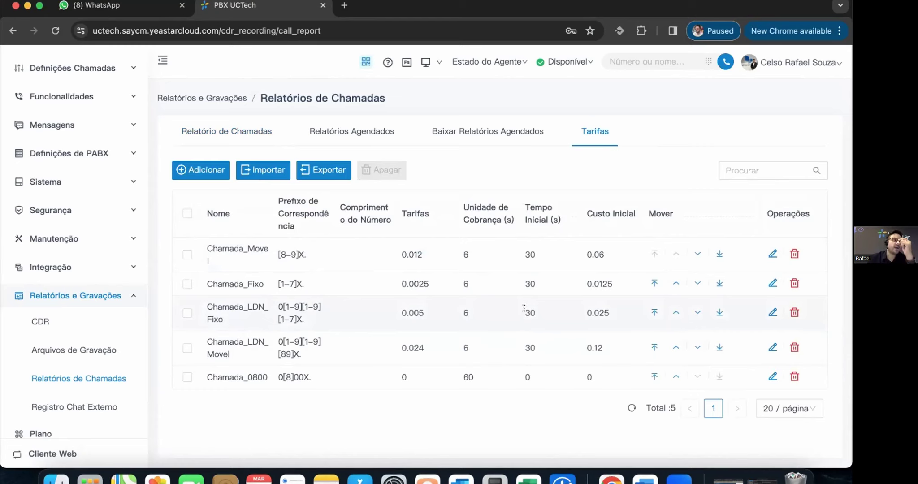
pyautogui.click(245, 135)
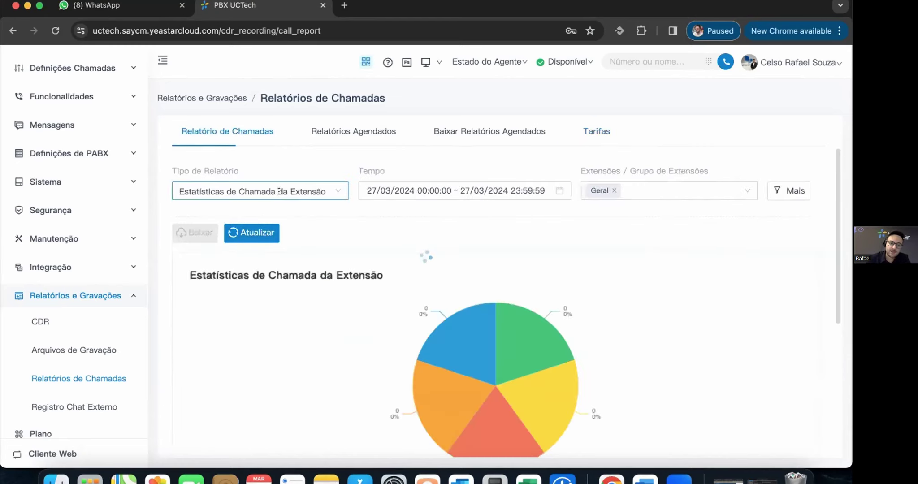
pyautogui.click(330, 193)
pyautogui.scroll(-5, 282, 308)
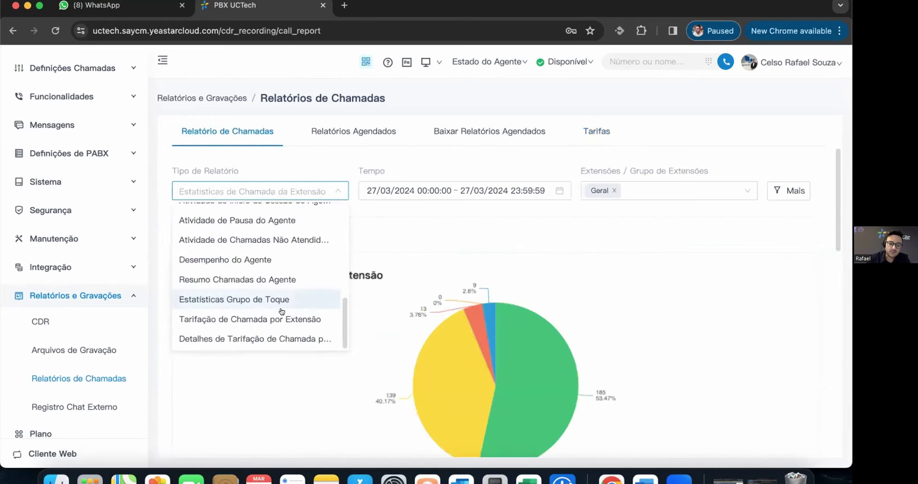
pyautogui.click(280, 317)
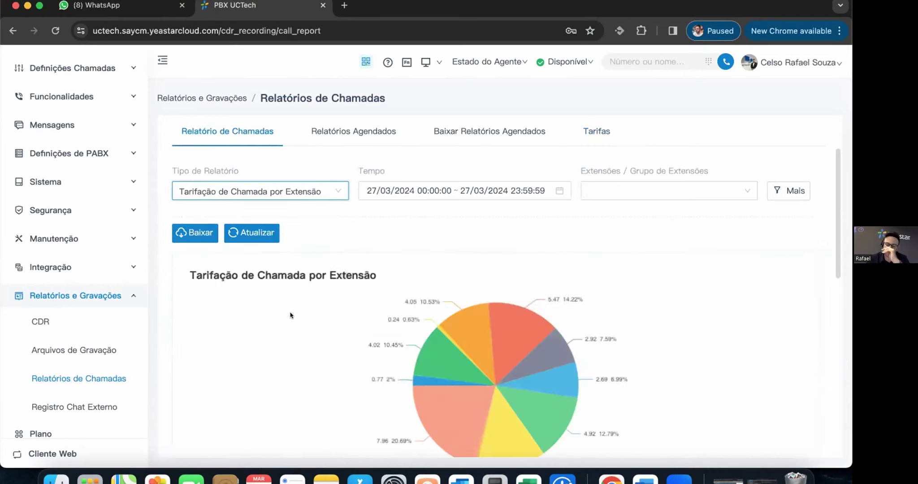
pyautogui.moveTo(546, 335)
pyautogui.scroll(-10, 546, 335)
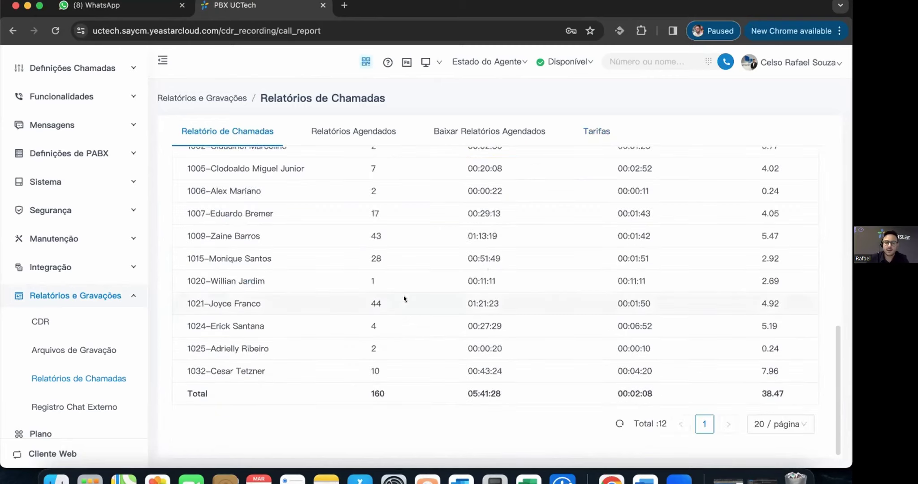
pyautogui.scroll(10, 404, 298)
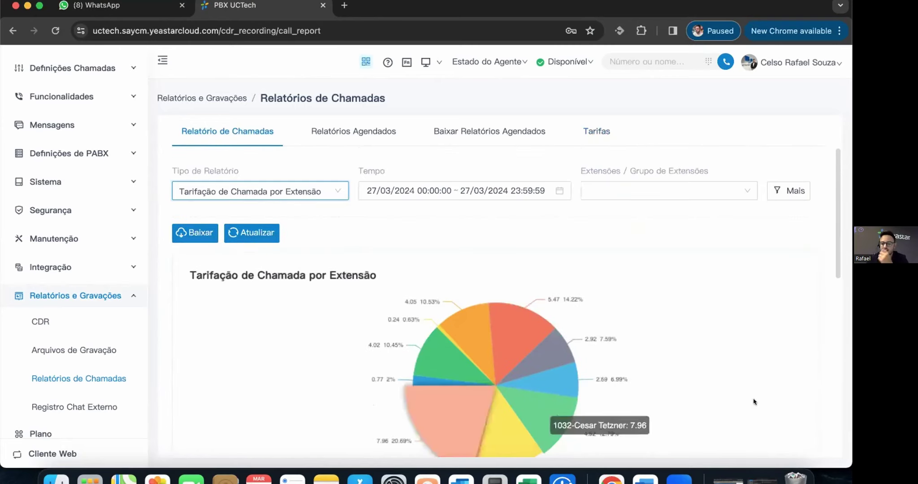
pyautogui.scroll(-10, 522, 410)
pyautogui.moveTo(784, 393); pyautogui.dragTo(760, 390)
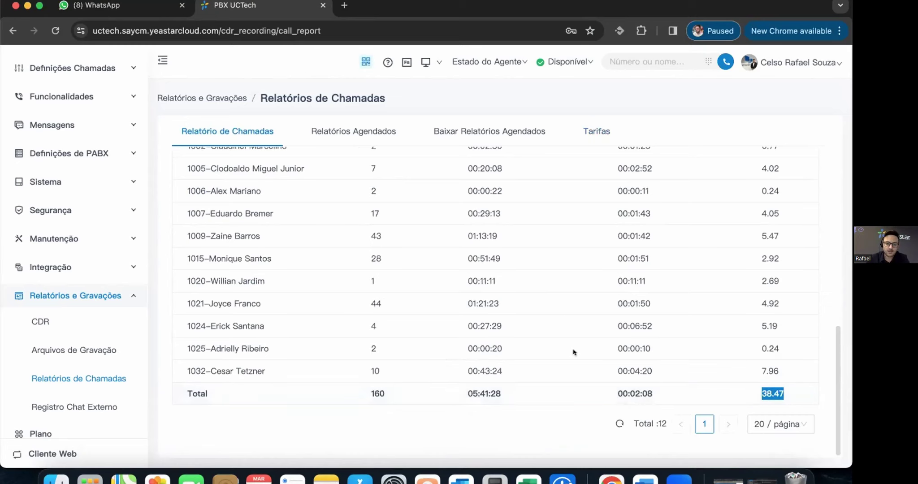
pyautogui.scroll(10, 566, 346)
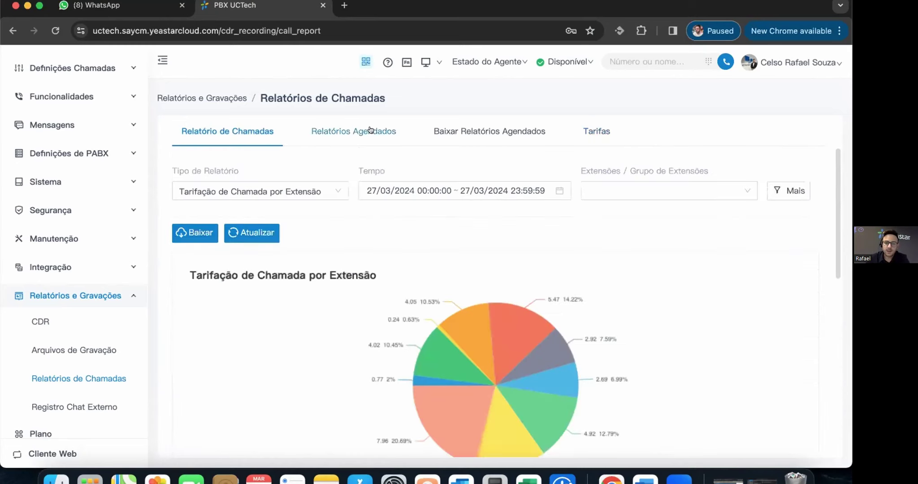
# - Open the Relatório de Ligações Time Comercial schedule from Relatórios Agendados
pyautogui.click(371, 130)
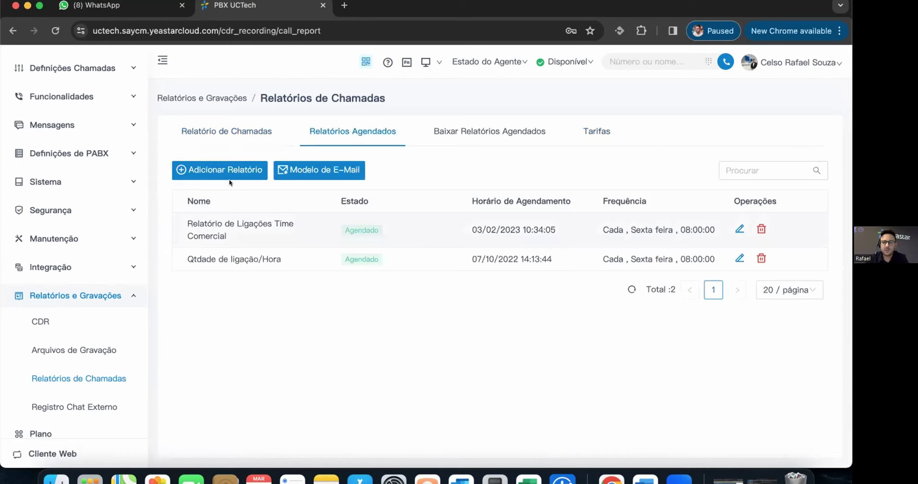
pyautogui.click(308, 232)
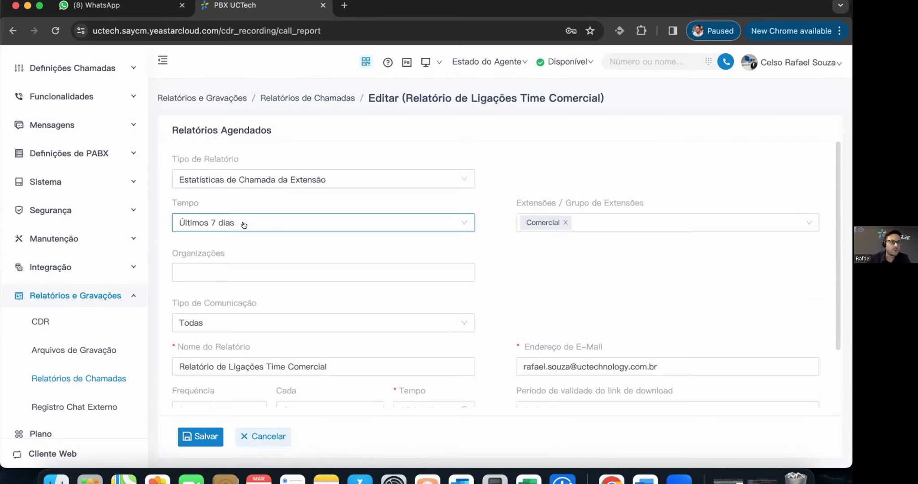
pyautogui.scroll(-3, 311, 251)
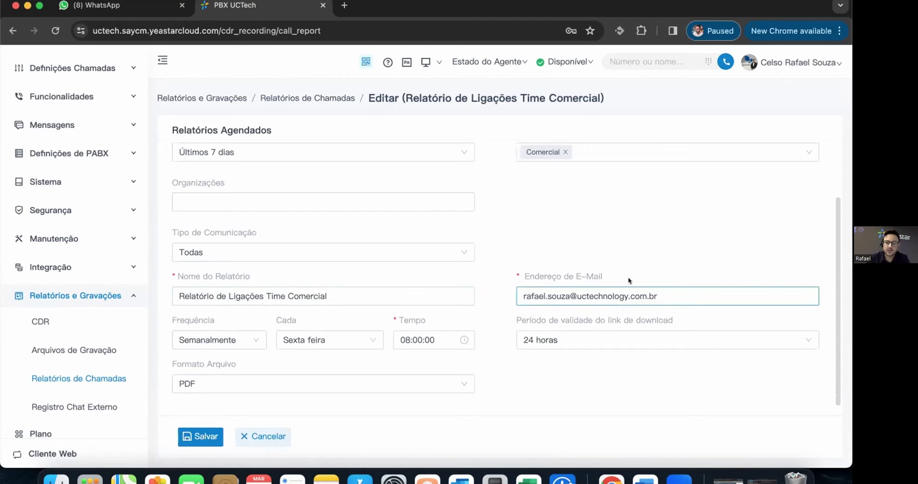
pyautogui.moveTo(589, 277)
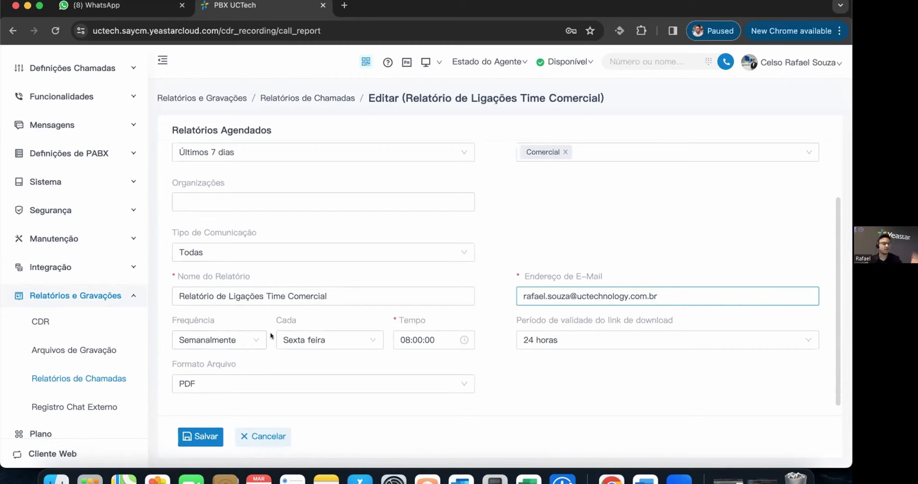
# - Check the weekly frequency and PDF format options, then cancel without saving
pyautogui.click(242, 338)
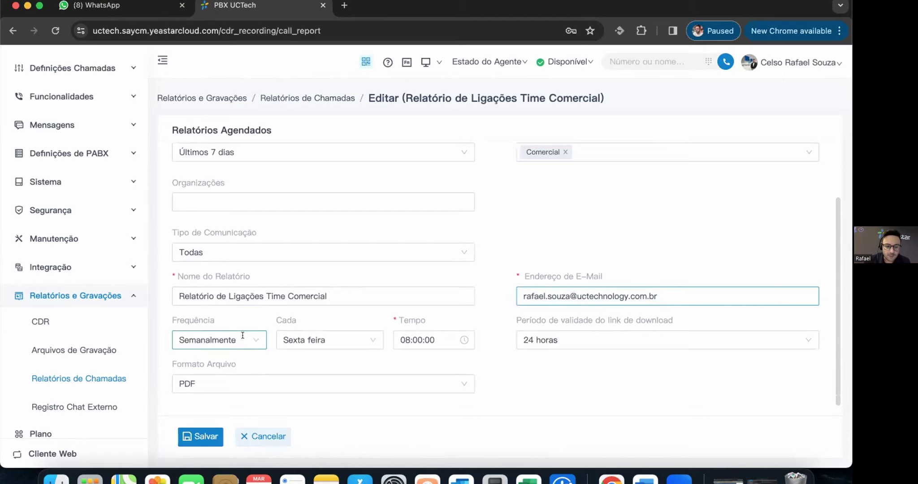
pyautogui.click(609, 378)
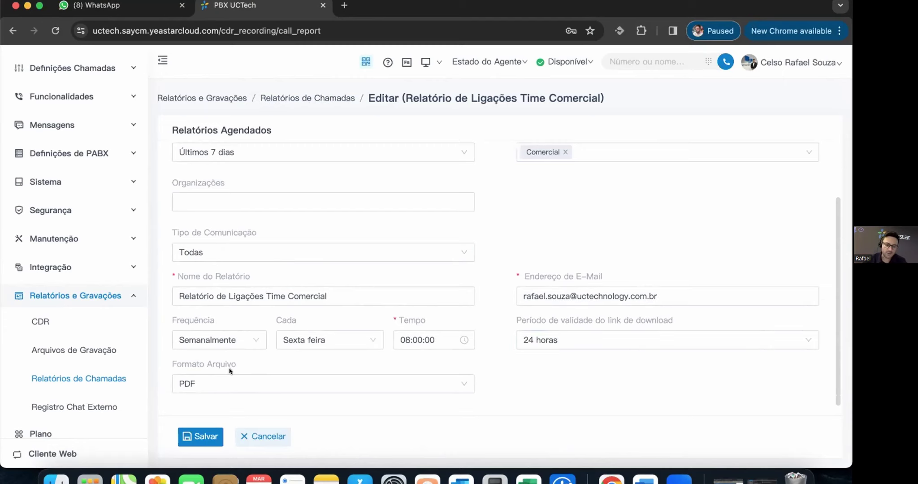
pyautogui.click(272, 389)
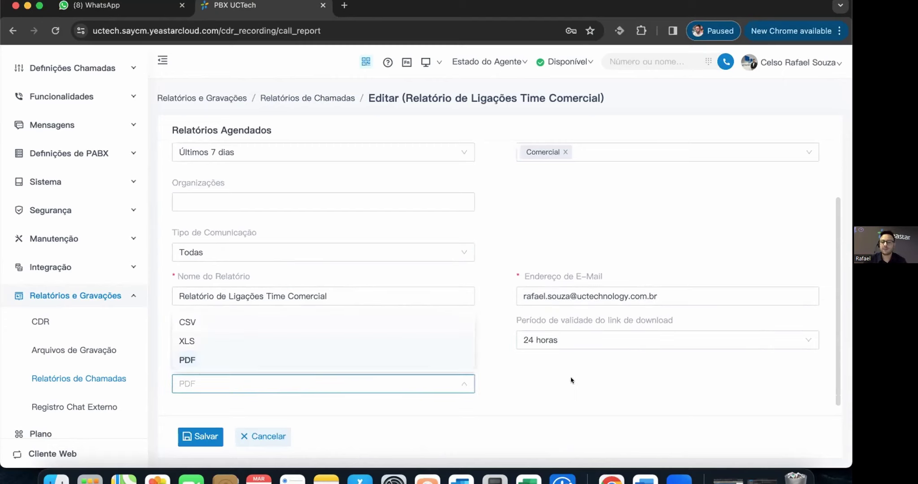
pyautogui.click(412, 384)
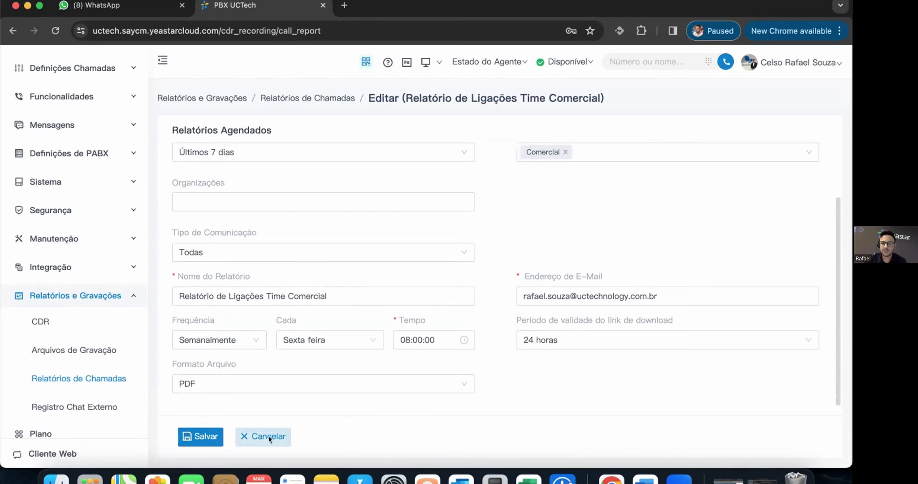
pyautogui.click(262, 436)
# - View the latest generated Time Comercial report in a new tab, then return to the admin tab
pyautogui.click(478, 133)
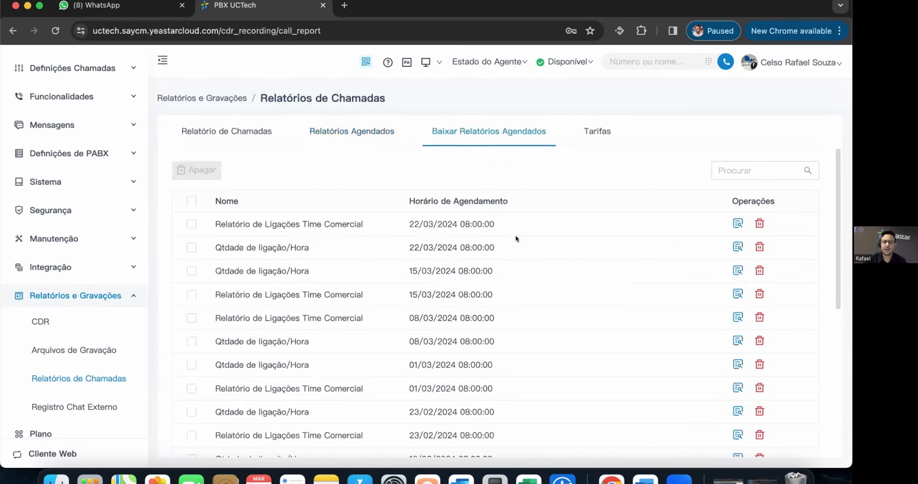
pyautogui.click(736, 223)
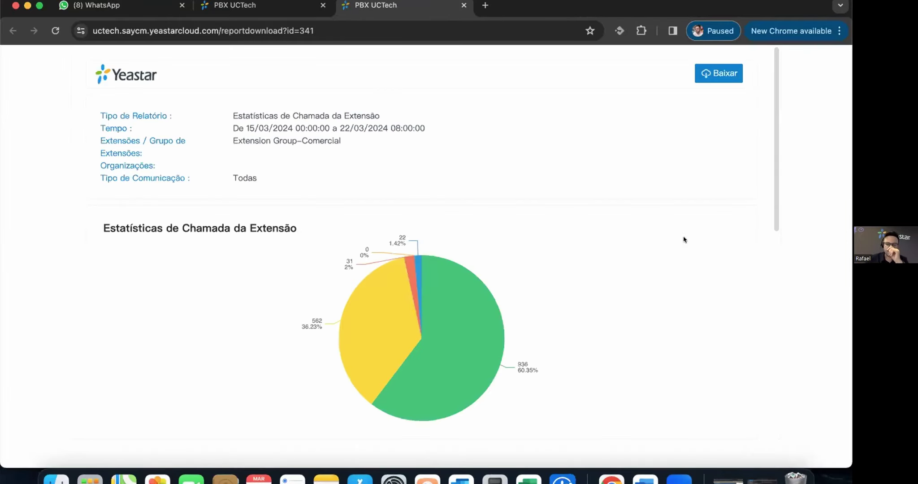
pyautogui.scroll(-10, 513, 261)
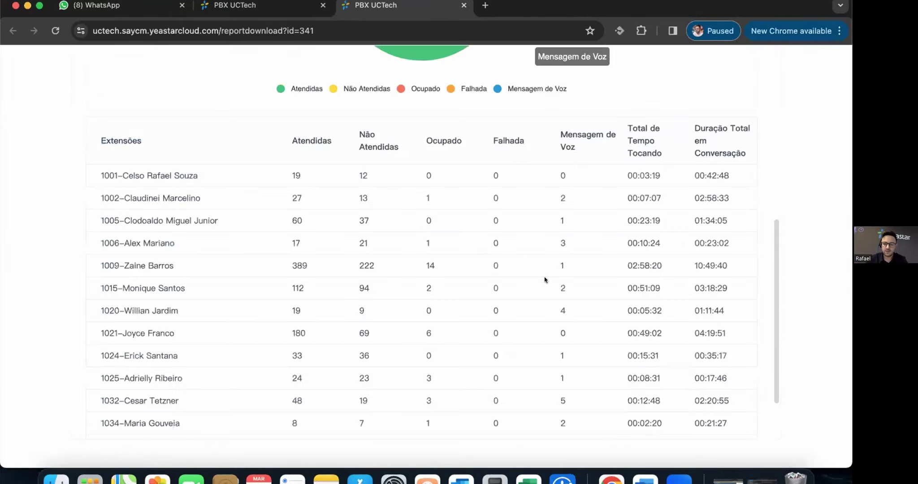
pyautogui.scroll(10, 528, 248)
pyautogui.moveTo(791, 5); pyautogui.dragTo(797, 56)
pyautogui.click(286, 57)
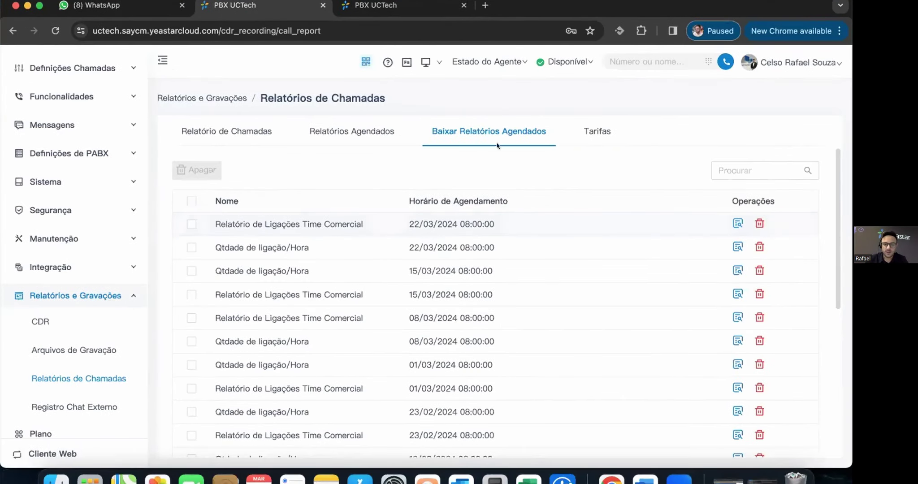
# - Glance at the call tariff rules, return to call reports, and open Registro Chat Externo
pyautogui.click(589, 131)
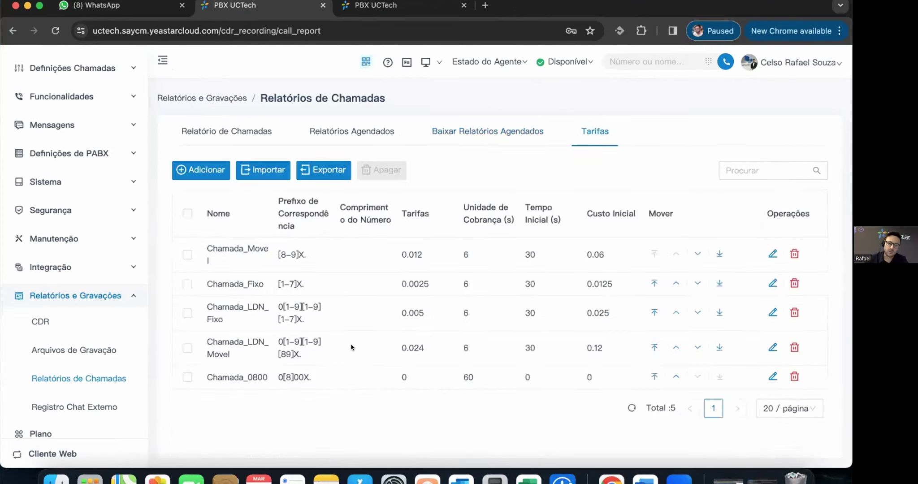
pyautogui.click(219, 130)
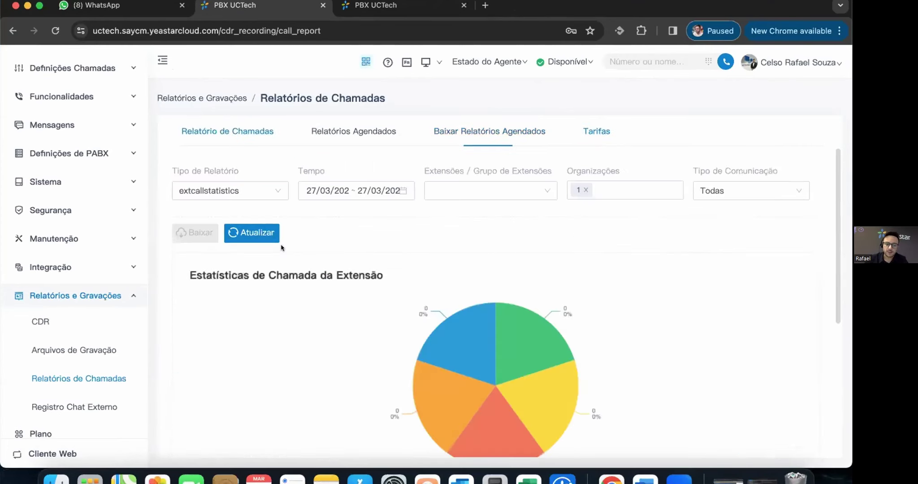
pyautogui.click(281, 192)
pyautogui.click(73, 406)
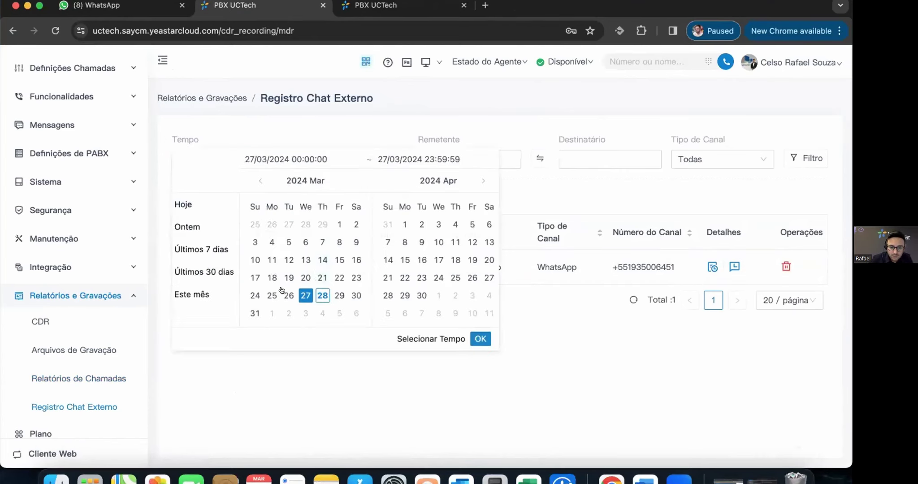
pyautogui.click(269, 295)
pyautogui.click(322, 295)
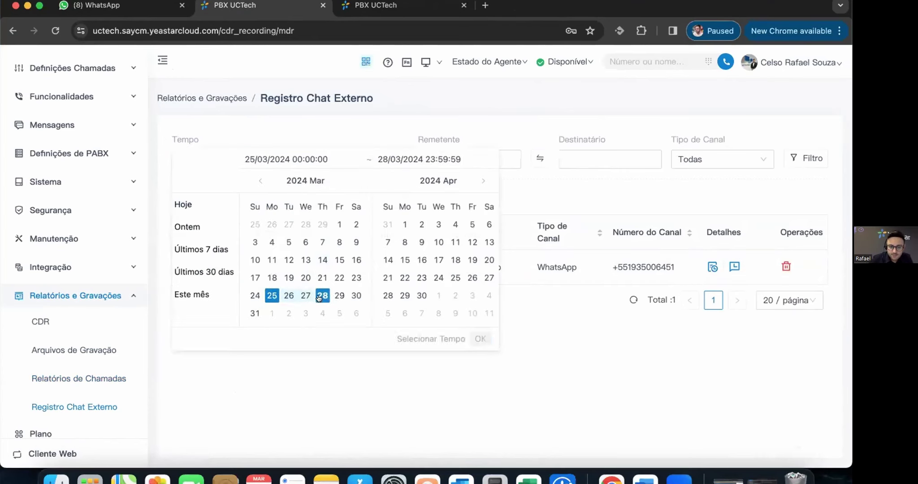
pyautogui.click(478, 337)
pyautogui.scroll(-5, 488, 327)
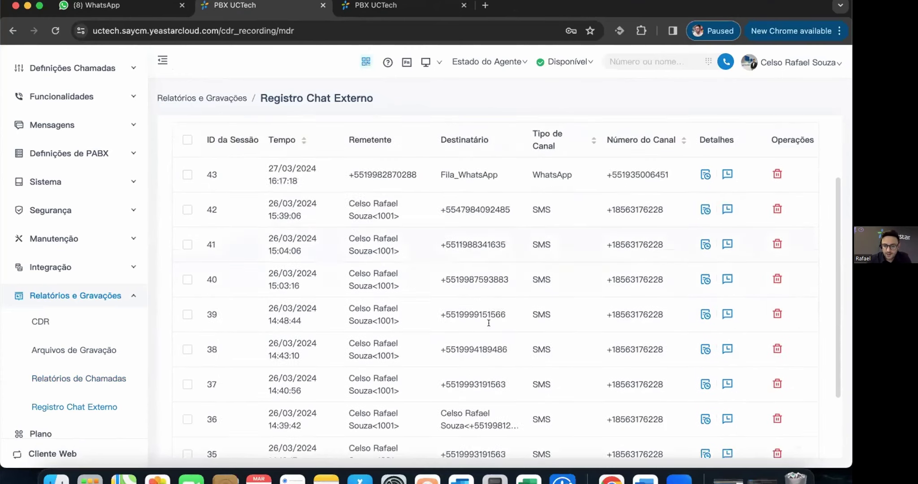
pyautogui.scroll(5, 400, 262)
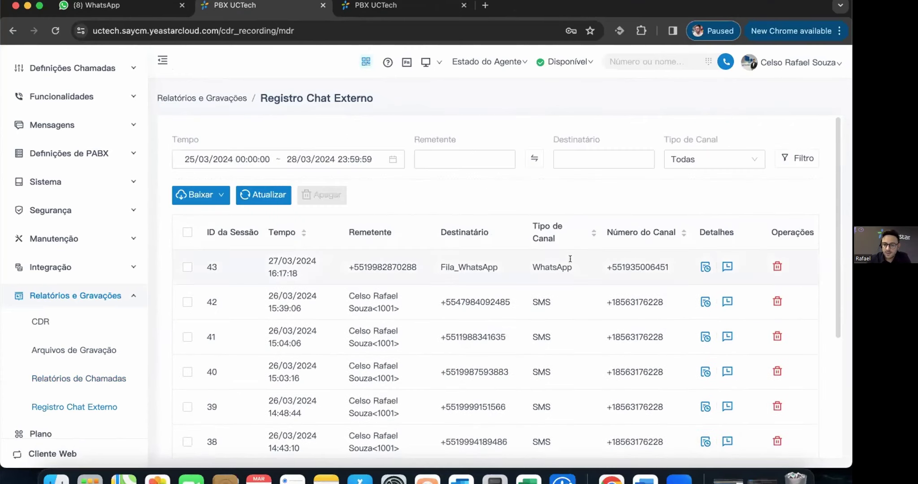
pyautogui.scroll(-2, 579, 325)
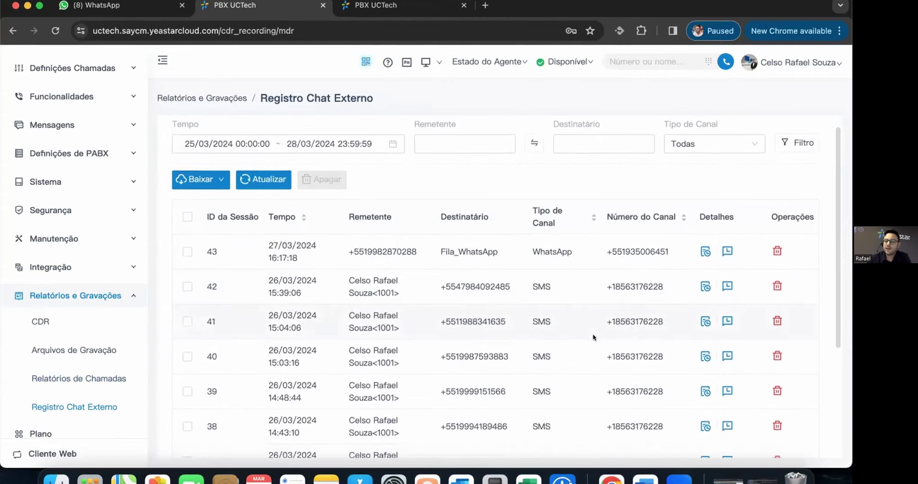
pyautogui.scroll(2, 569, 286)
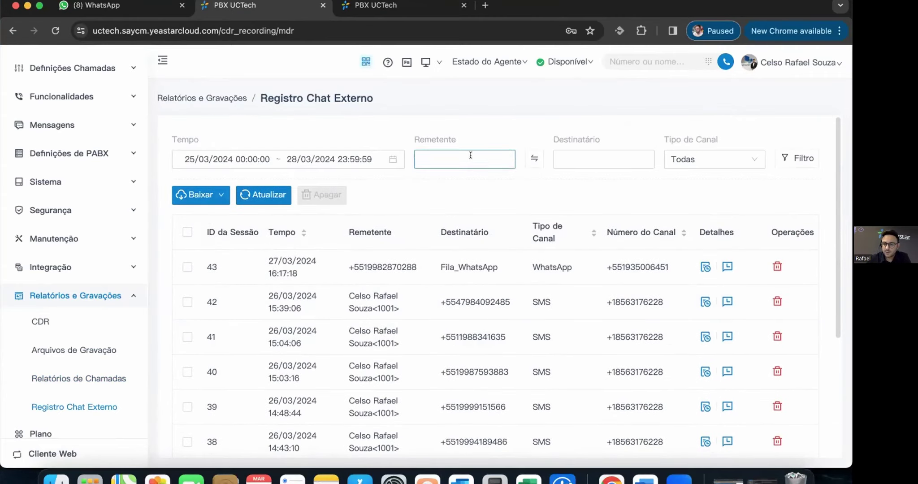
pyautogui.click(735, 159)
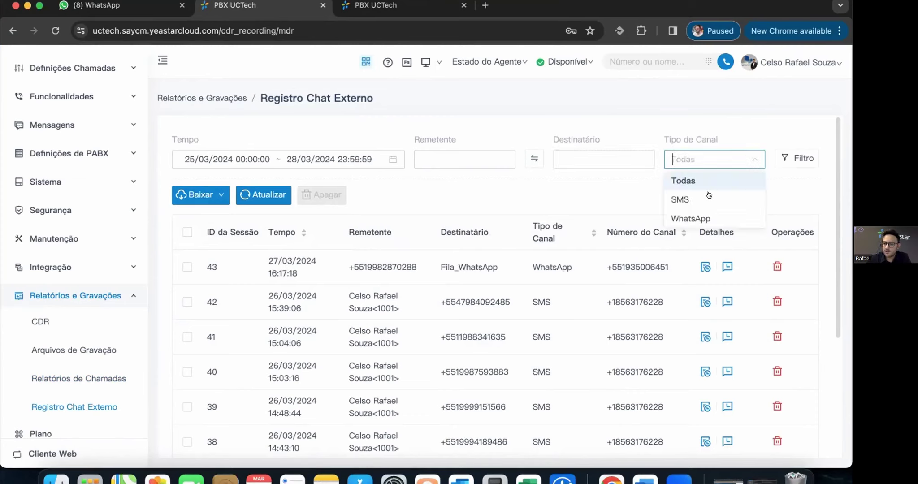
pyautogui.click(789, 158)
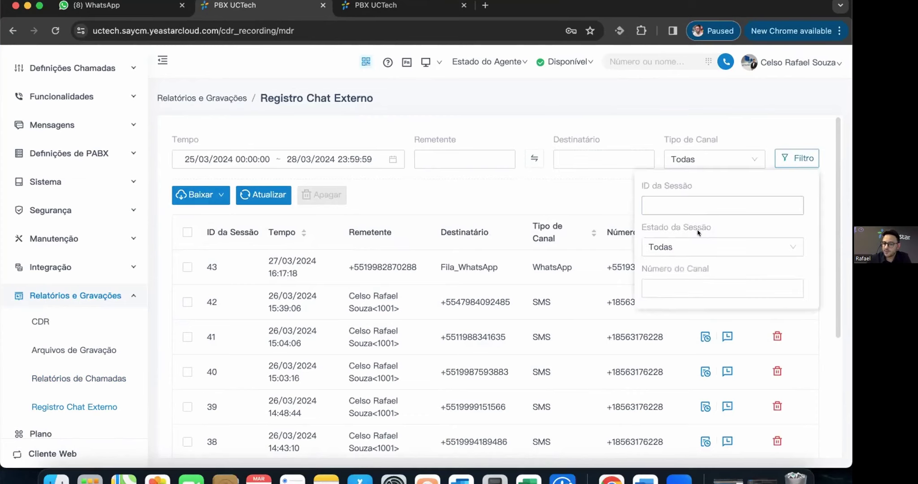
pyautogui.click(349, 213)
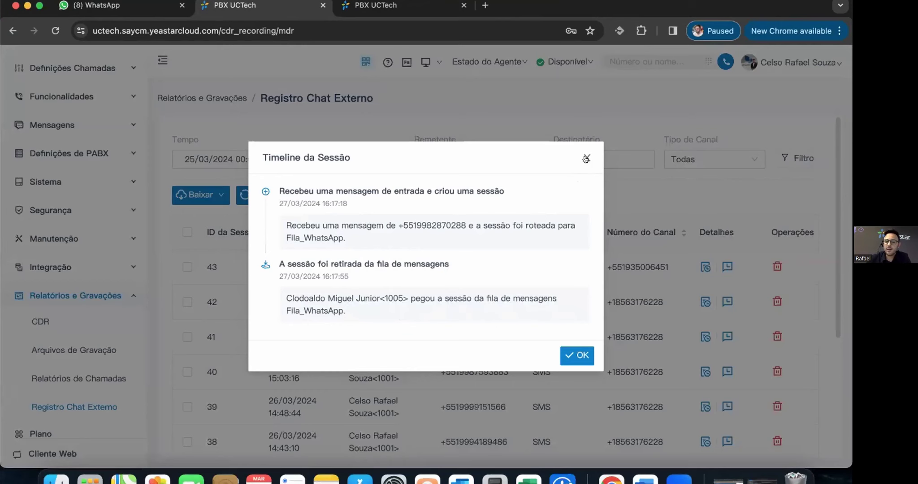
pyautogui.click(579, 357)
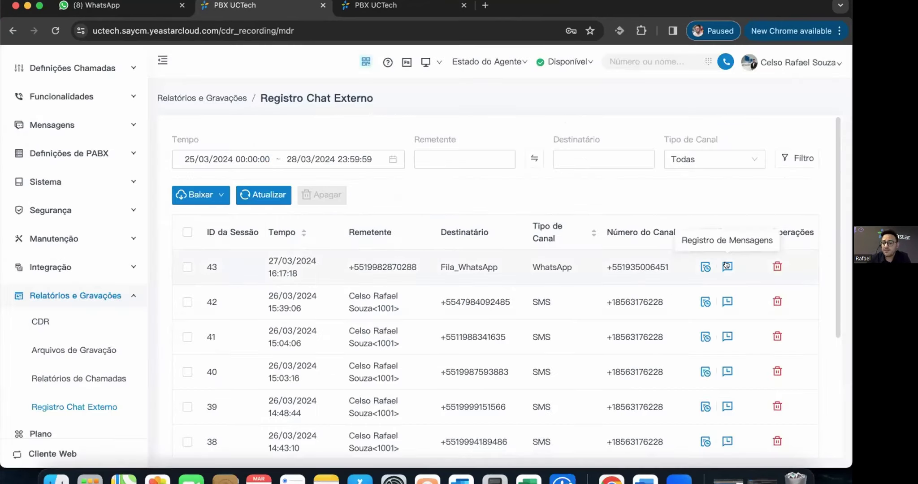
pyautogui.click(726, 267)
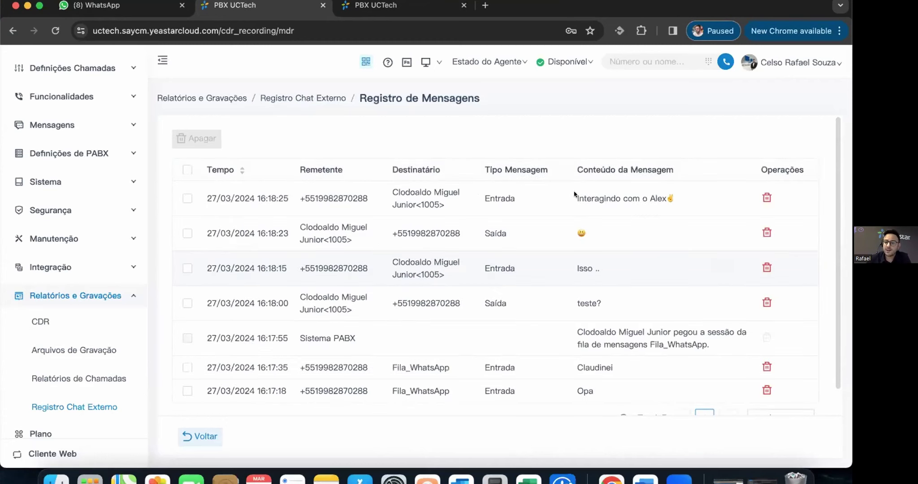
pyautogui.scroll(-2, 556, 345)
pyautogui.scroll(2, 638, 353)
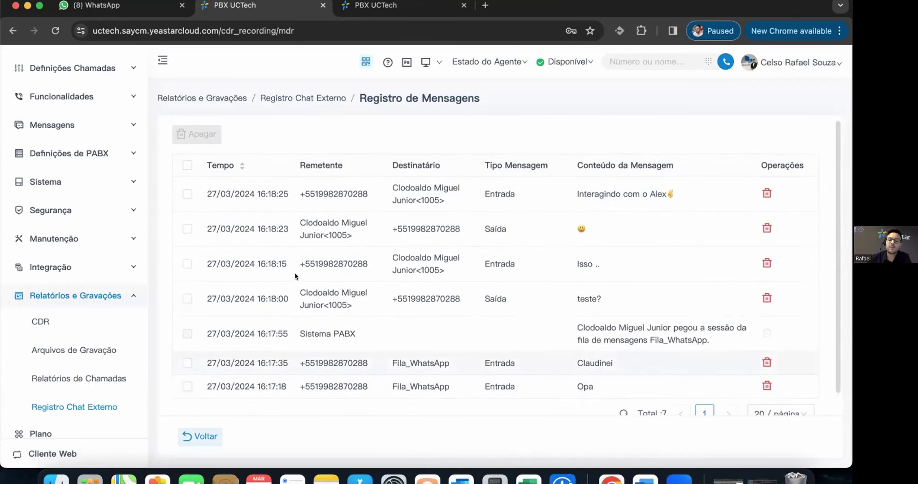
pyautogui.scroll(-2, 582, 336)
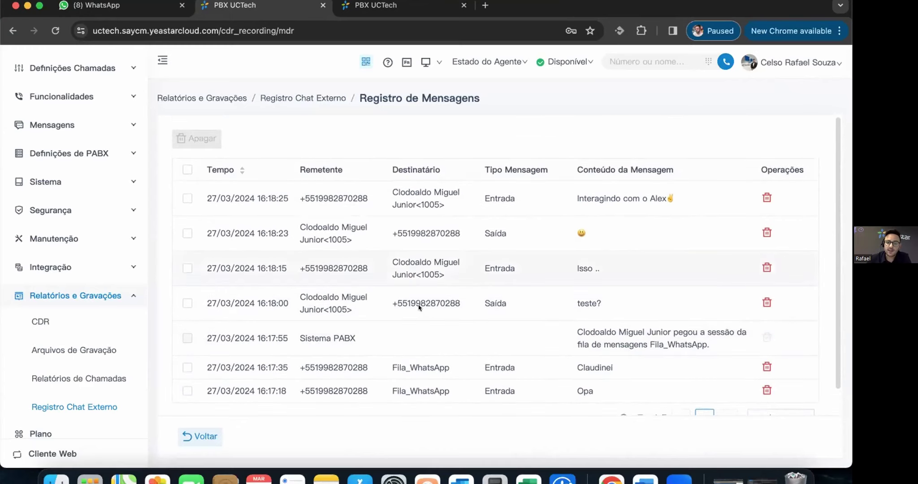
pyautogui.scroll(-1, 314, 372)
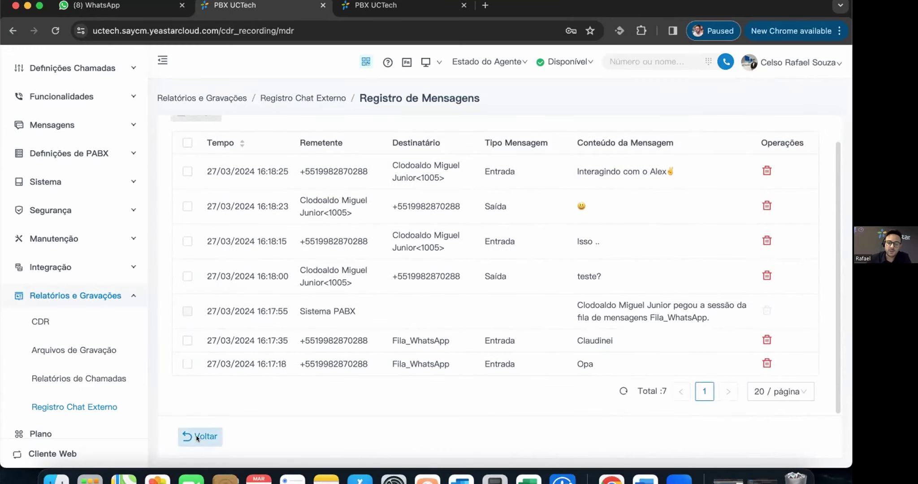
pyautogui.click(197, 437)
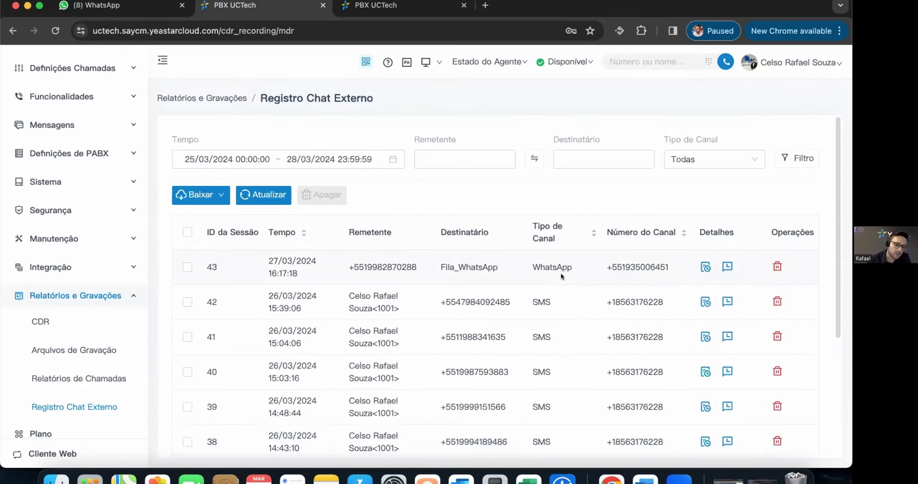
pyautogui.scroll(-5, 663, 262)
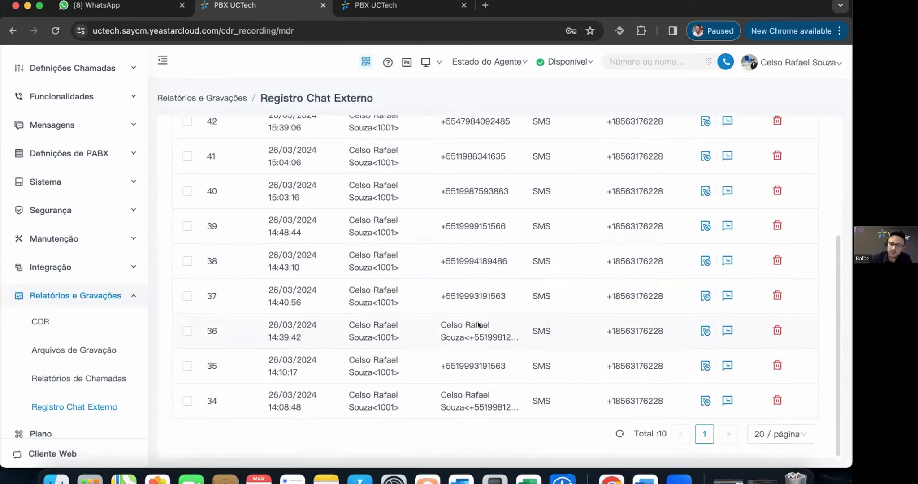
# - Collapse Relatórios e Gravações and look over the agent state options
pyautogui.click(125, 300)
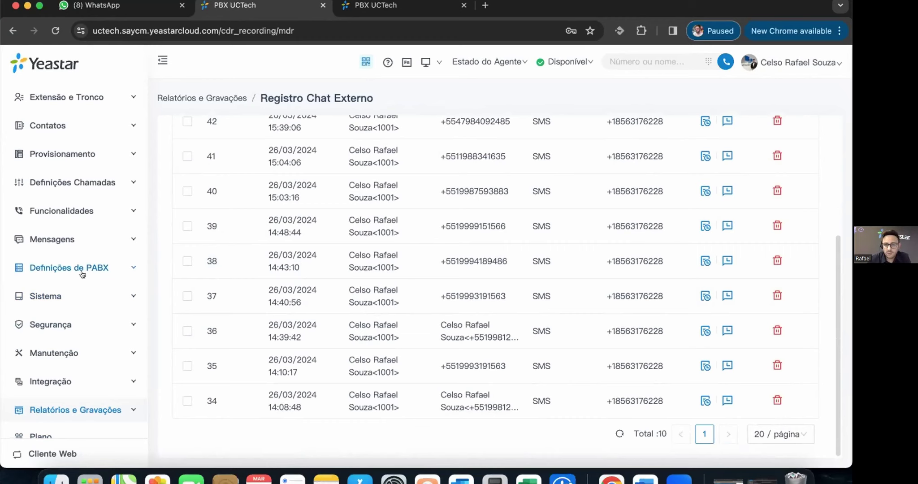
pyautogui.click(489, 62)
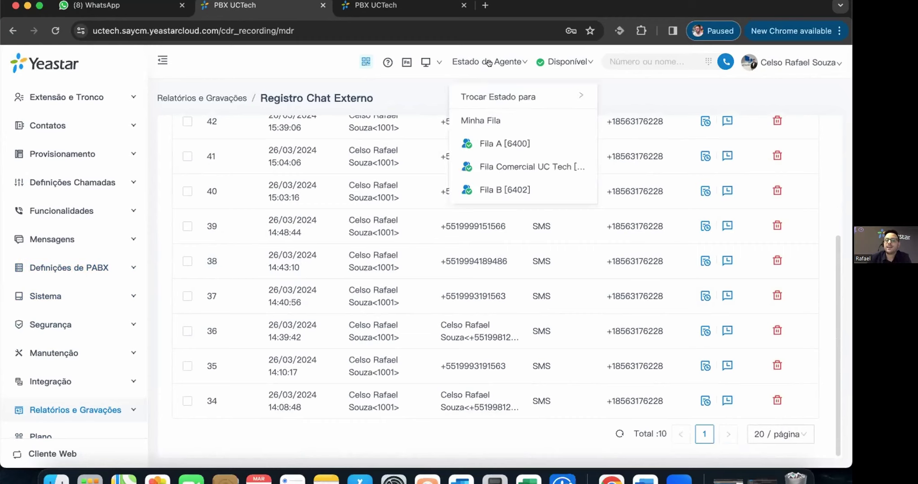
pyautogui.moveTo(547, 99)
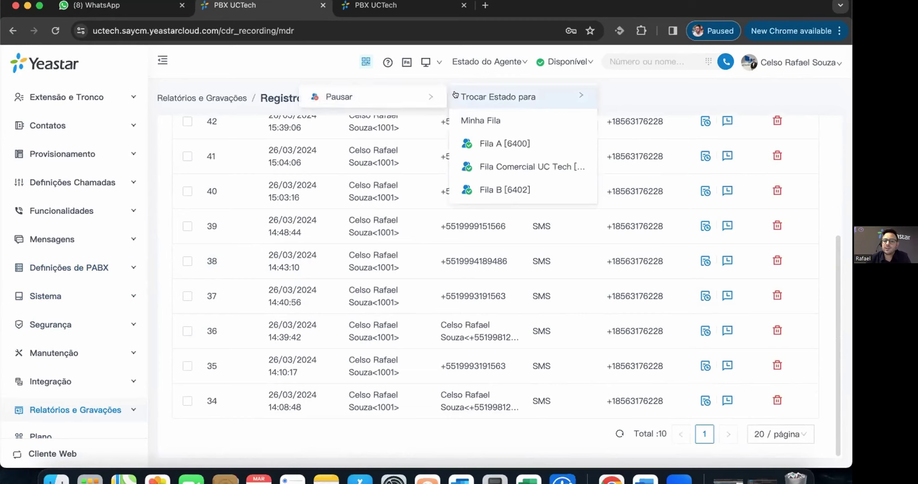
pyautogui.moveTo(388, 96)
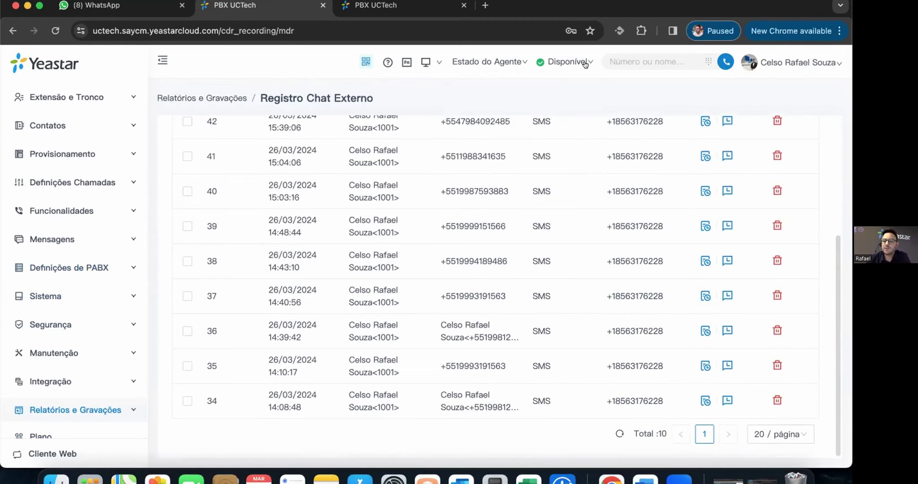
# - Check the presence menu, show the Teclas de Função panel, then expand extensions and trunks
pyautogui.moveTo(585, 64)
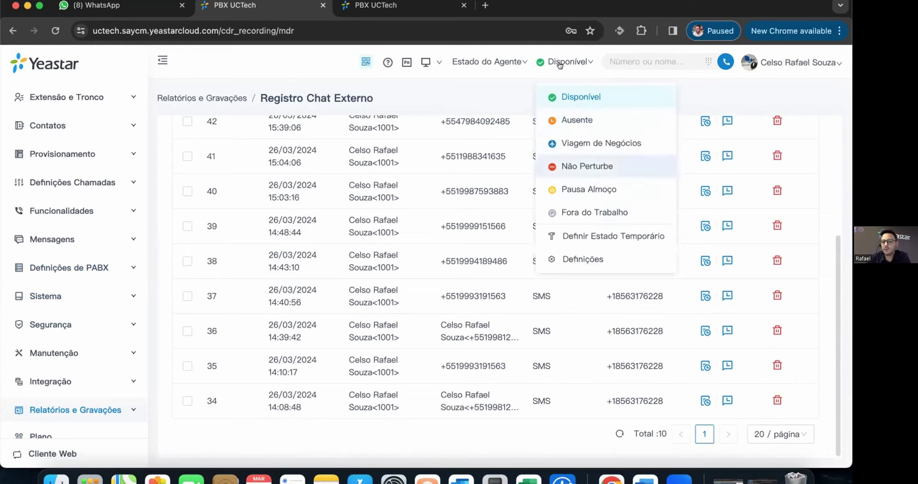
pyautogui.moveTo(500, 64)
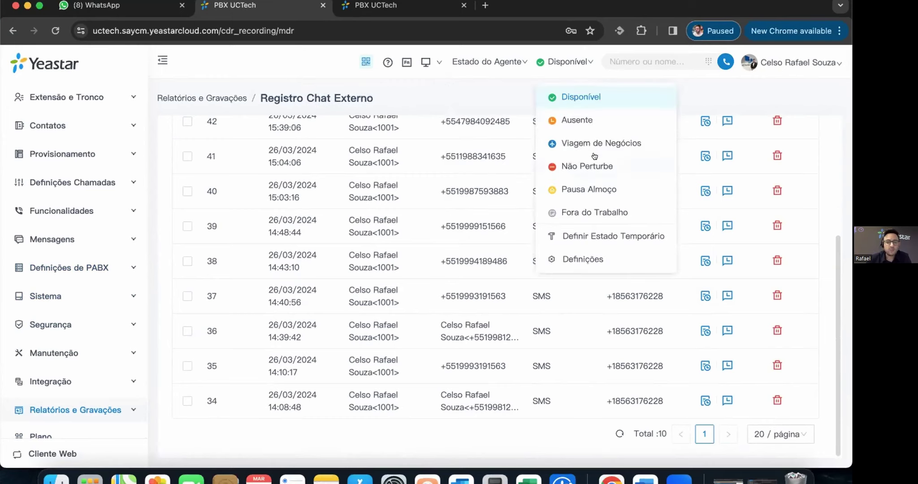
pyautogui.moveTo(490, 103)
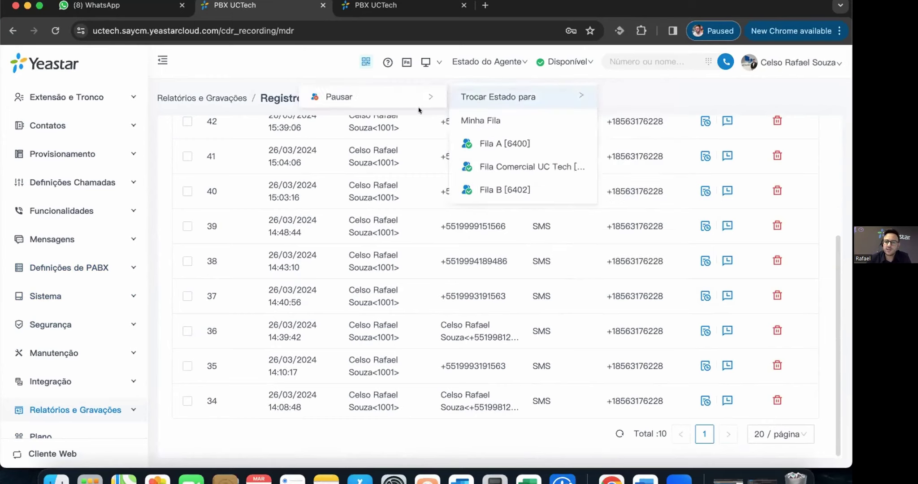
pyautogui.click(405, 63)
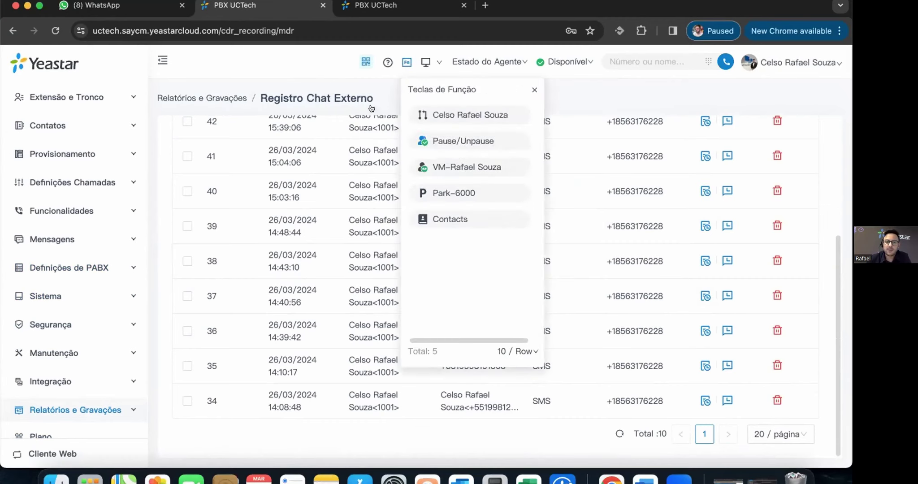
pyautogui.click(67, 97)
# - Open the logged-in user's extension at its Teclas de Função function key table
pyautogui.click(50, 123)
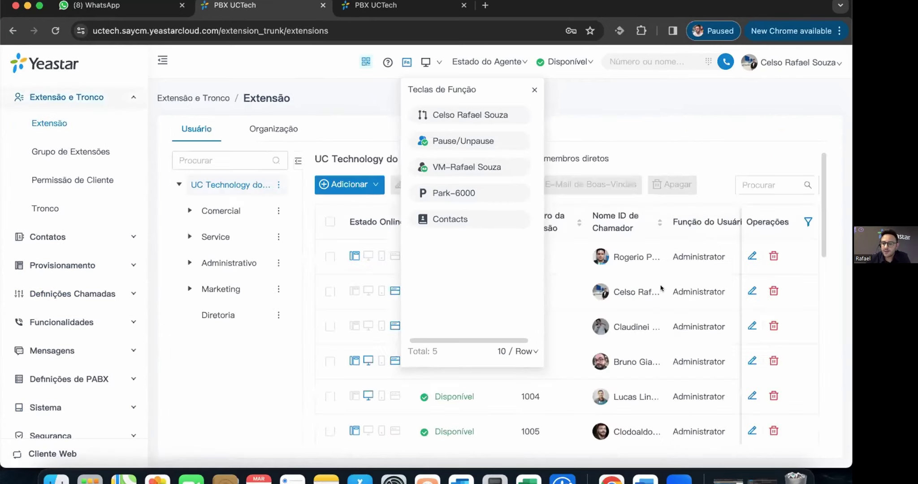
pyautogui.doubleClick(666, 295)
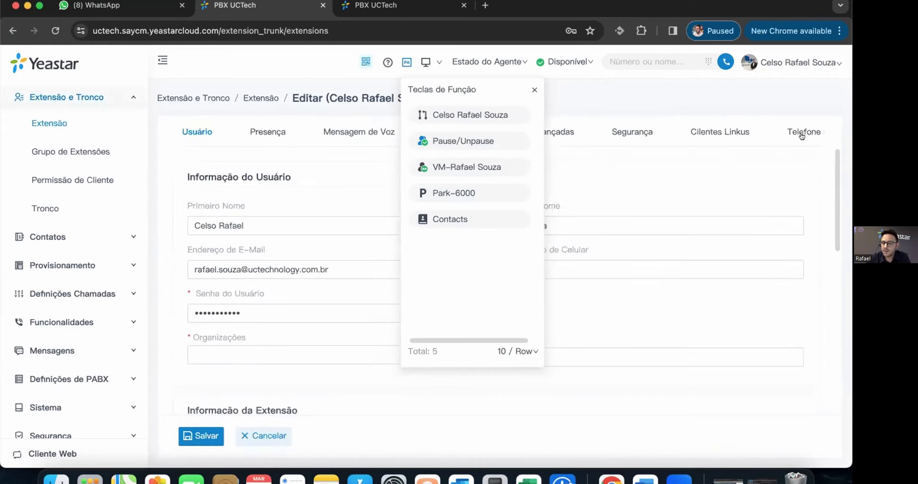
pyautogui.click(812, 132)
pyautogui.click(762, 131)
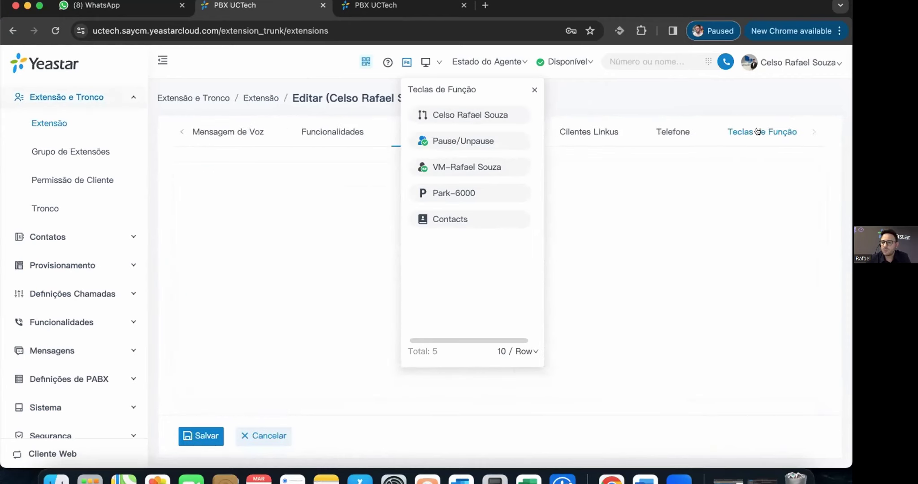
pyautogui.scroll(-1, 640, 333)
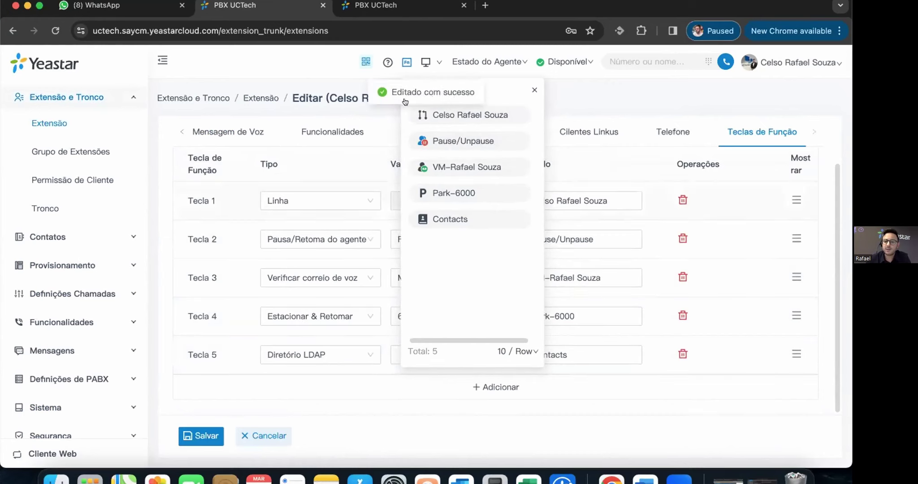
# - Resume the agent in the Fila Comercial UC Tech queue and show the Linkus app downloads
pyautogui.click(503, 62)
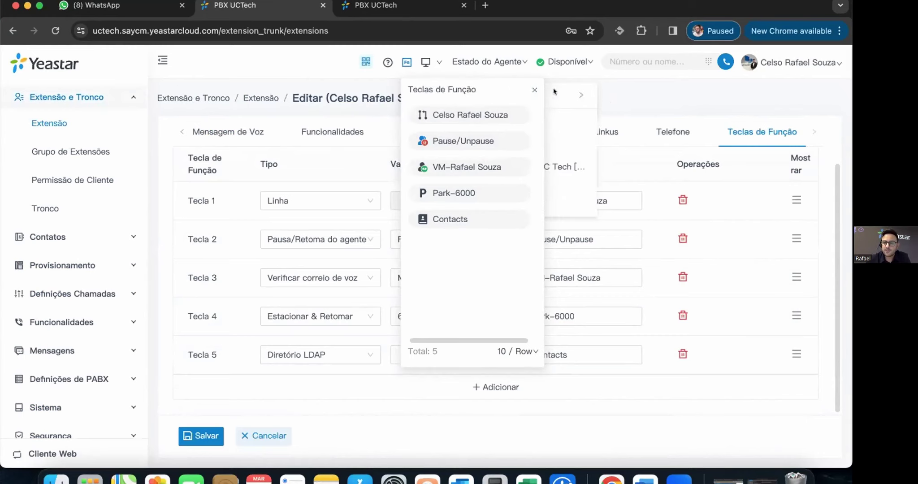
pyautogui.click(484, 65)
pyautogui.moveTo(511, 93)
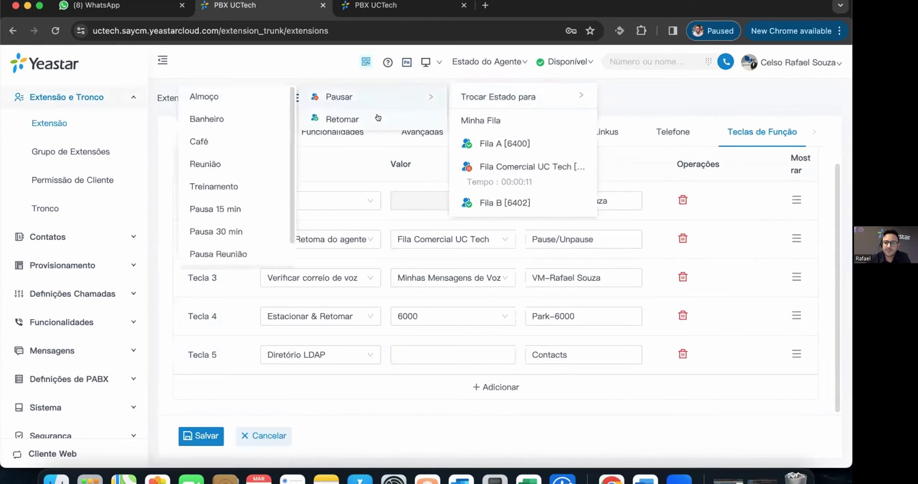
pyautogui.click(359, 119)
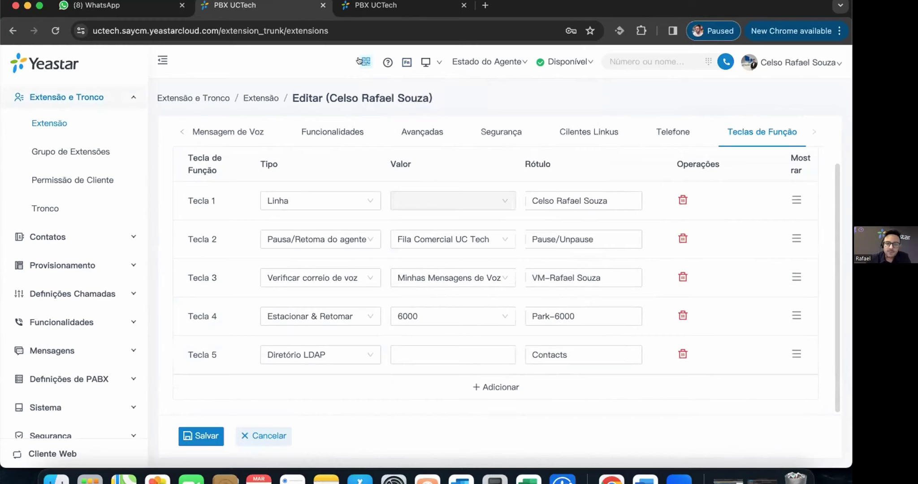
pyautogui.click(365, 62)
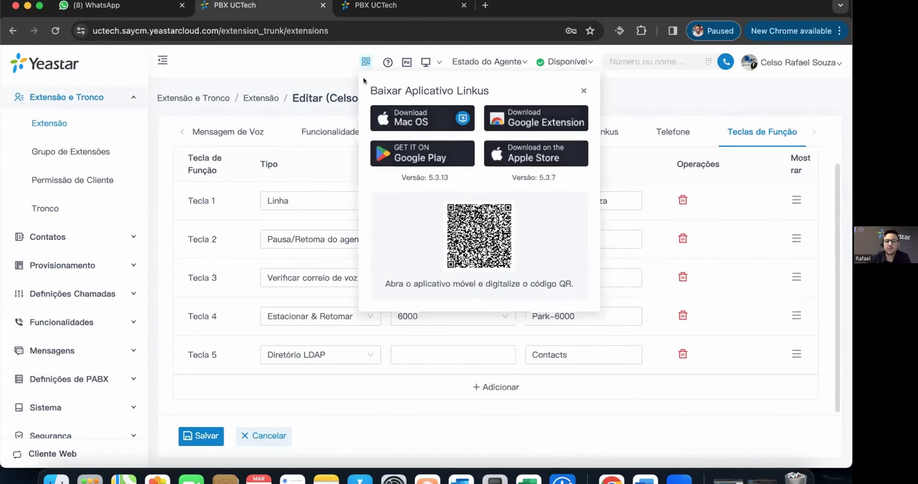
# - Close the Linkus download dialog and switch to the Linkus web client
pyautogui.click(321, 80)
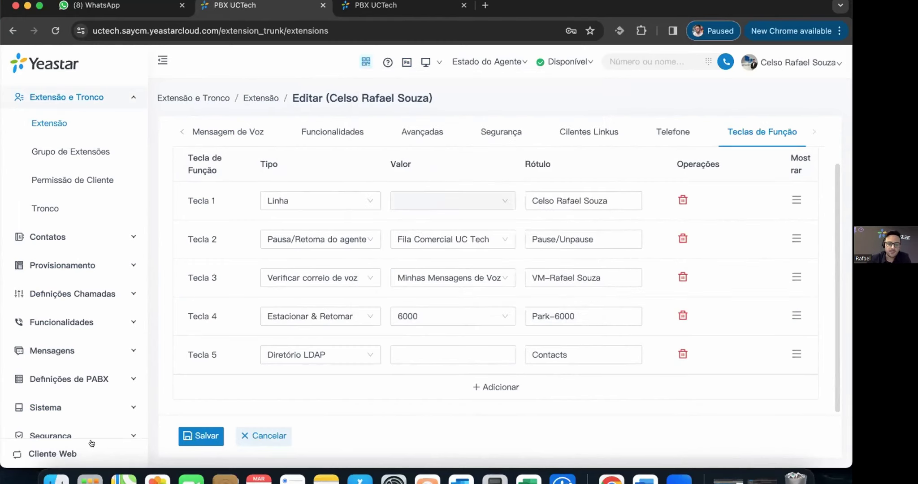
pyautogui.click(54, 454)
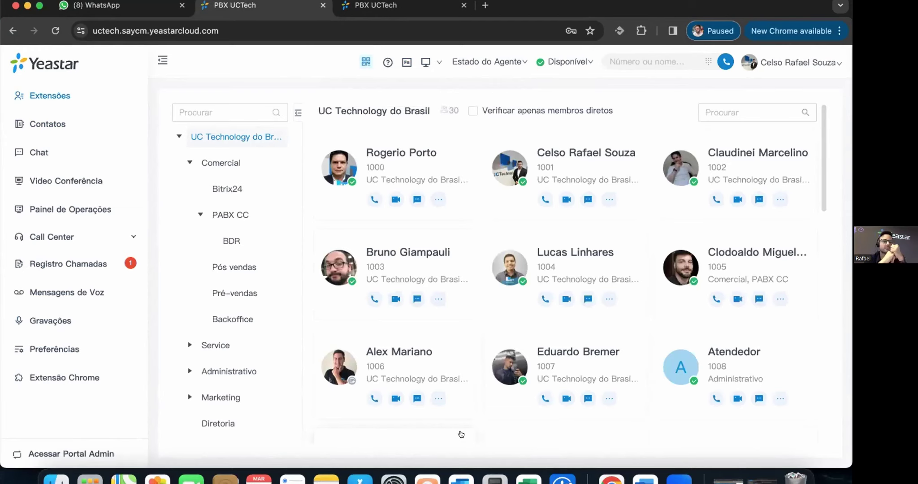
pyautogui.scroll(-2, 660, 193)
pyautogui.scroll(-10, 660, 193)
pyautogui.scroll(15, 438, 232)
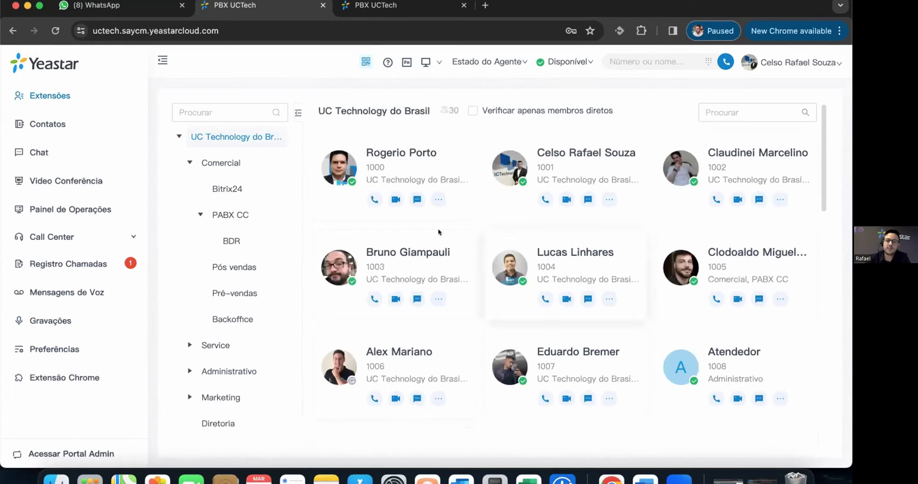
# - Browse the Bitrix24, PABX CC and all 30 company extensions, then open the personal Contatos list
pyautogui.click(228, 191)
pyautogui.click(228, 216)
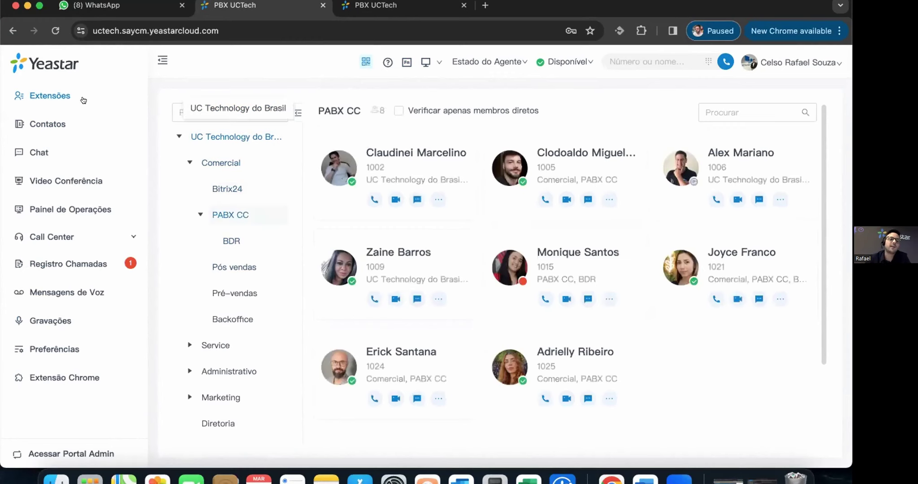
pyautogui.click(236, 136)
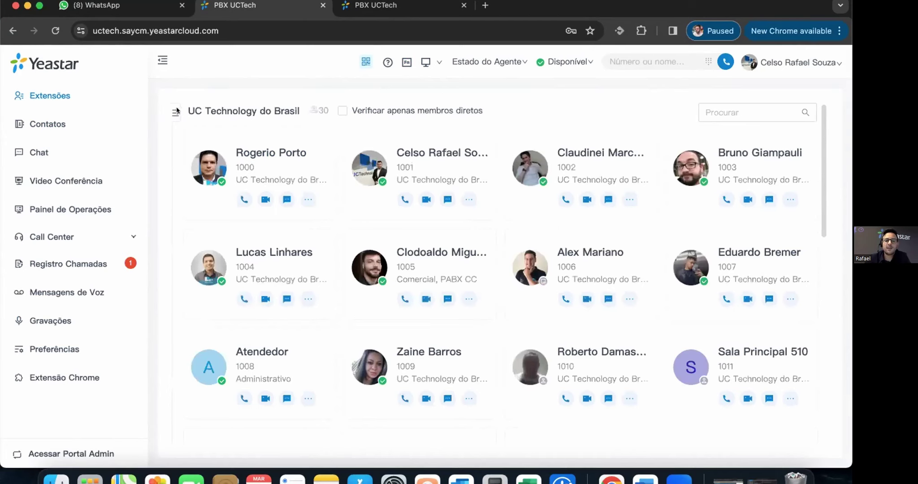
pyautogui.click(45, 125)
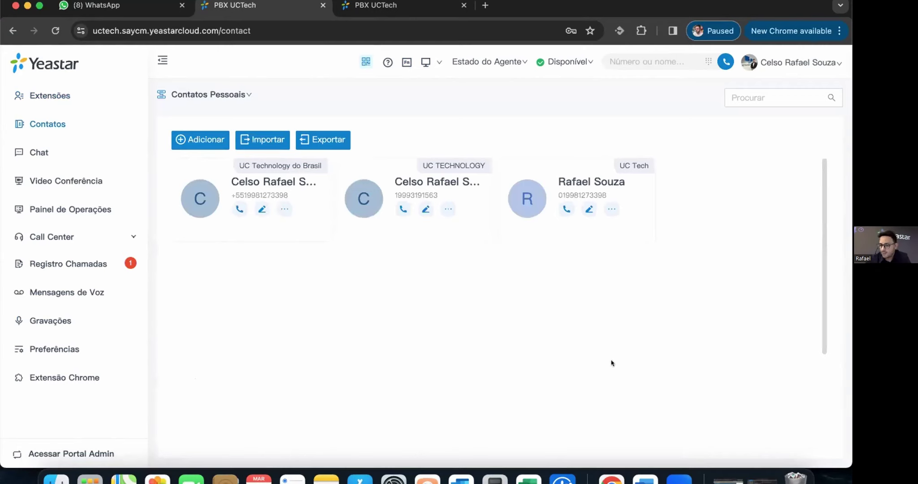
# - Check the seven phonebooks in the admin portal, then return to the web client's Chat page
pyautogui.click(65, 453)
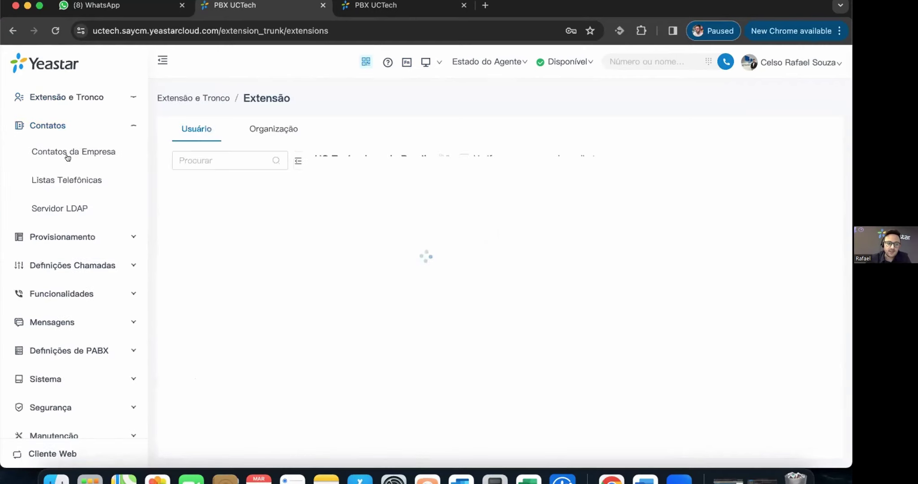
pyautogui.click(93, 179)
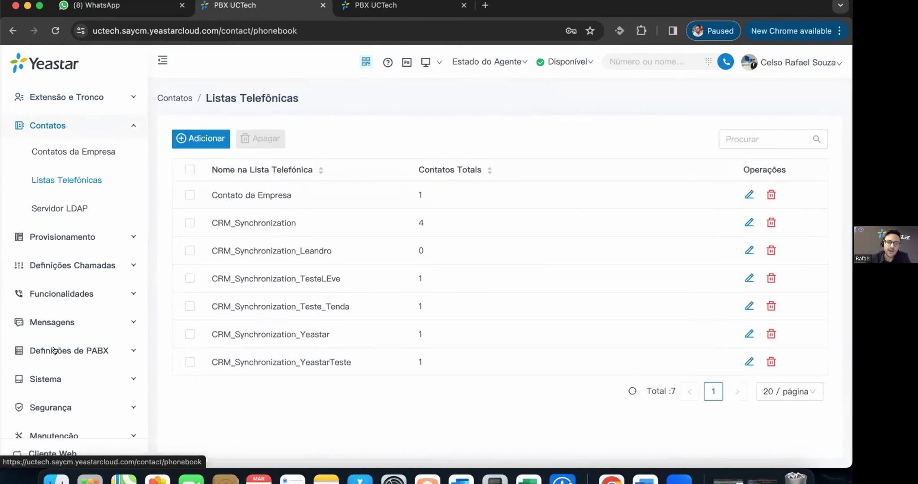
pyautogui.click(64, 453)
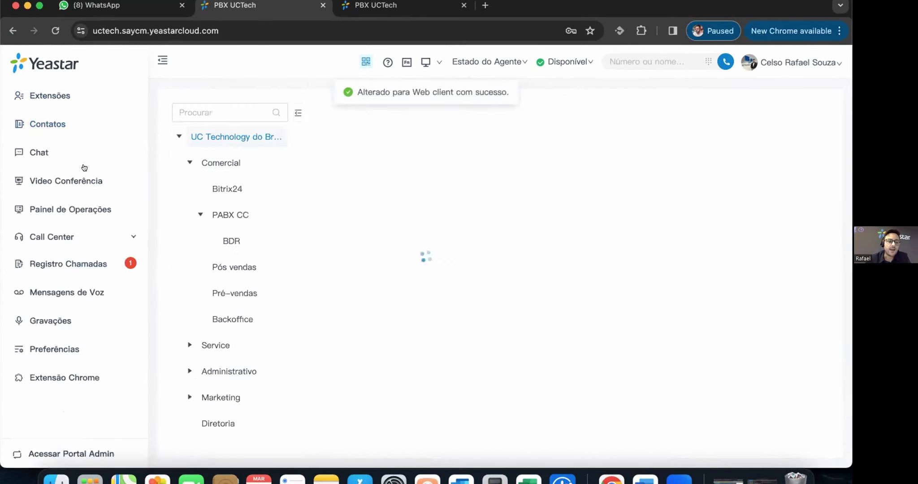
pyautogui.click(44, 151)
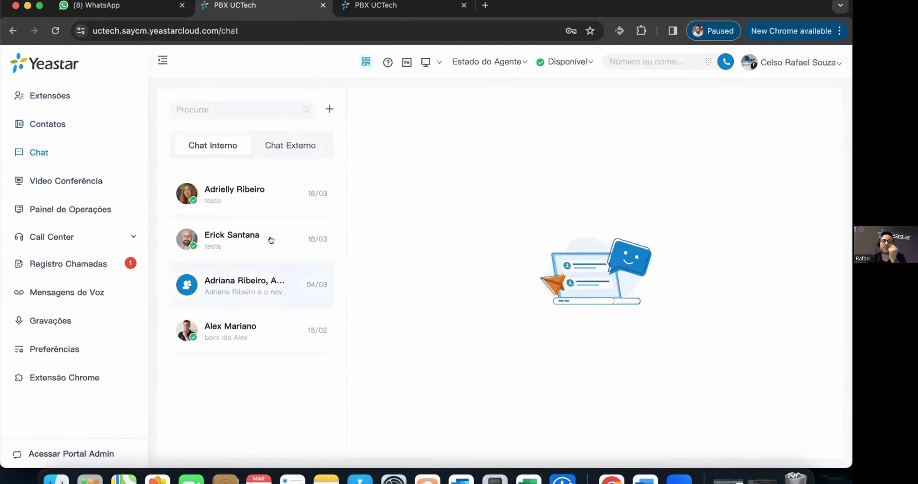
# - Dismiss the new chat group form and browse the three Chat Externo conversations, ending on the top one
pyautogui.click(328, 107)
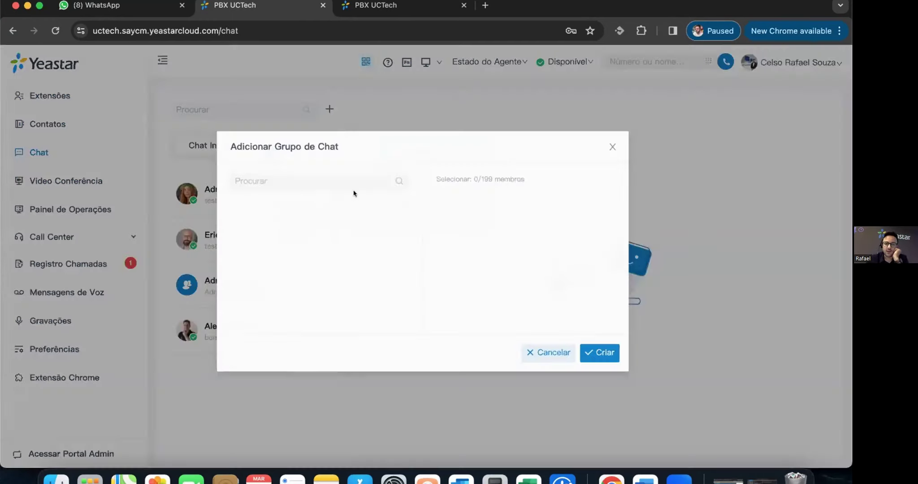
pyautogui.scroll(-5, 300, 345)
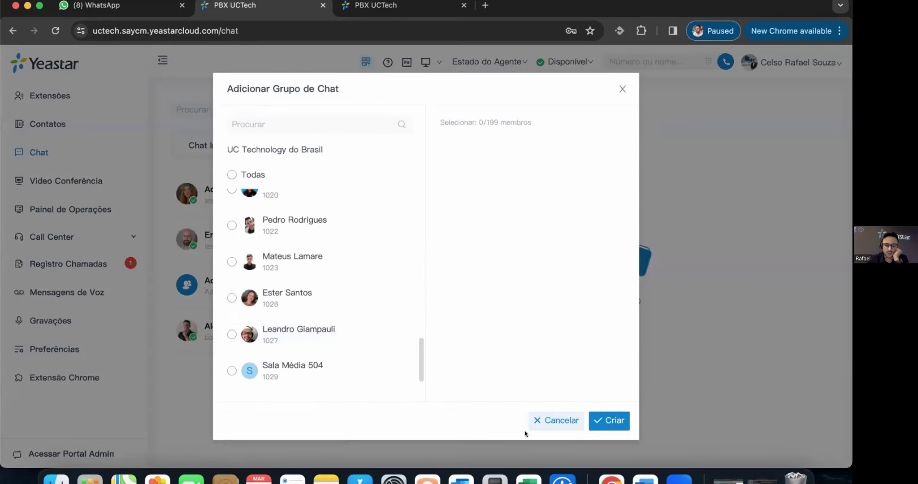
pyautogui.press('Escape')
pyautogui.click(296, 145)
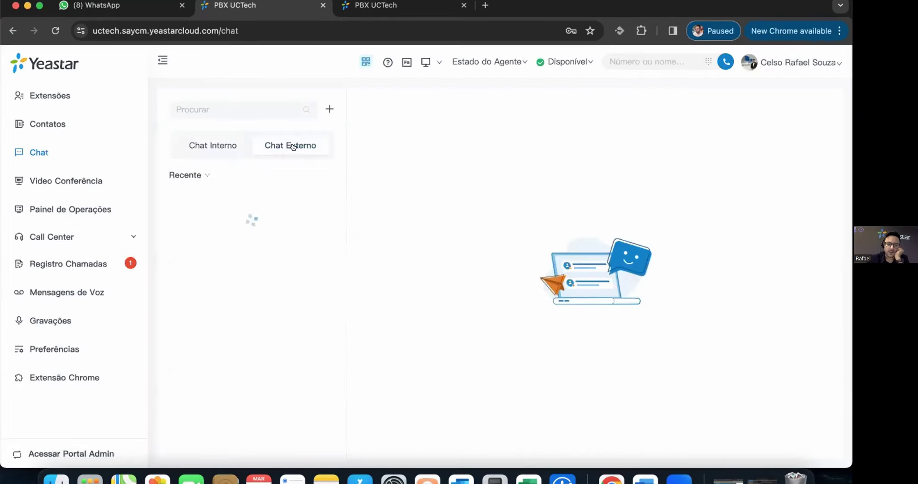
pyautogui.scroll(-1, 279, 269)
pyautogui.click(227, 202)
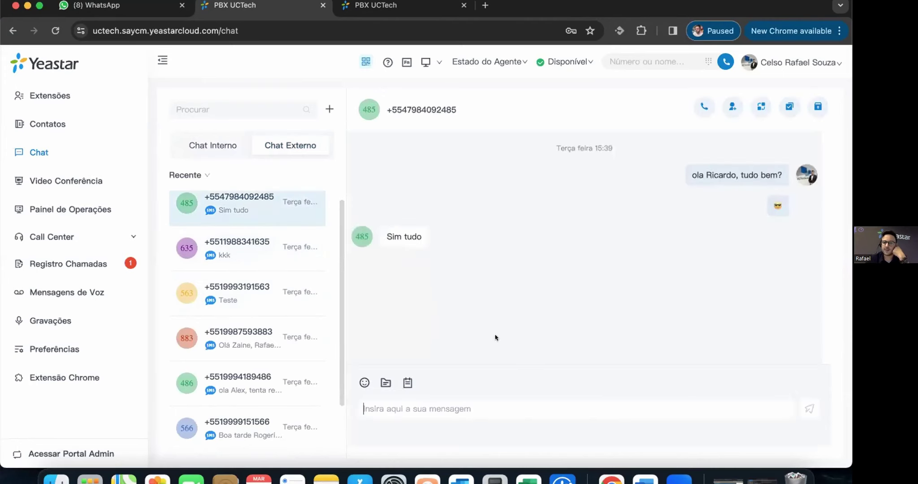
pyautogui.click(245, 251)
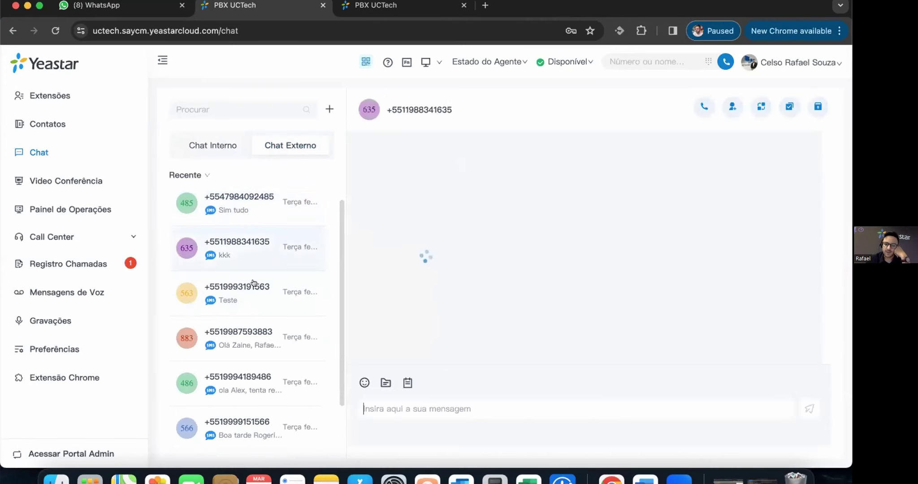
pyautogui.click(237, 298)
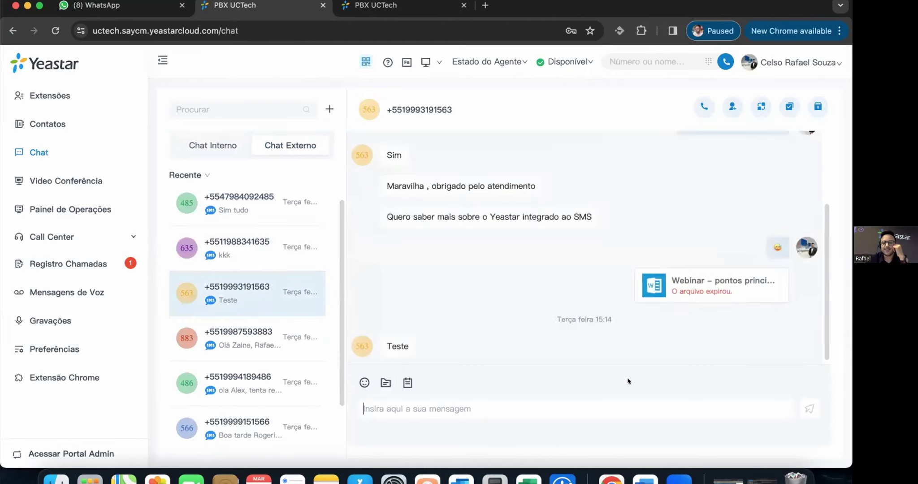
pyautogui.click(267, 209)
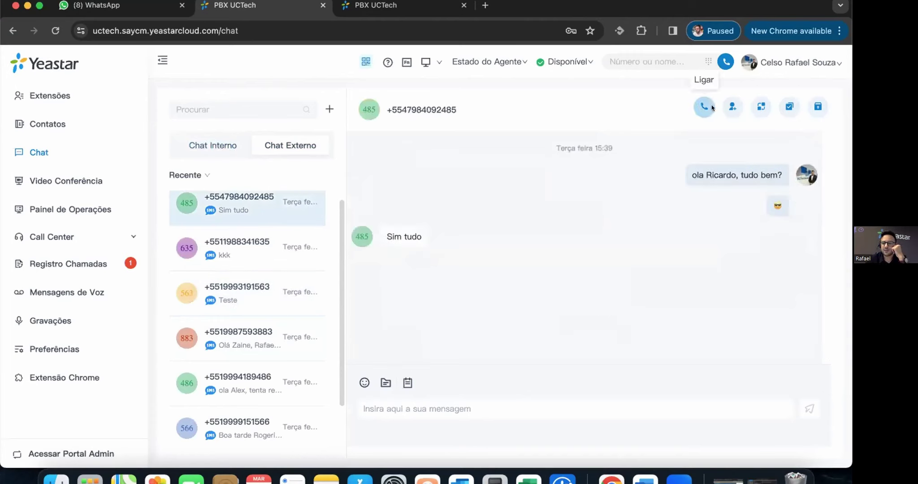
# - Look at the add-contact and transfer-to-extension options for the SMS chat, then cancel the transfer
pyautogui.click(732, 106)
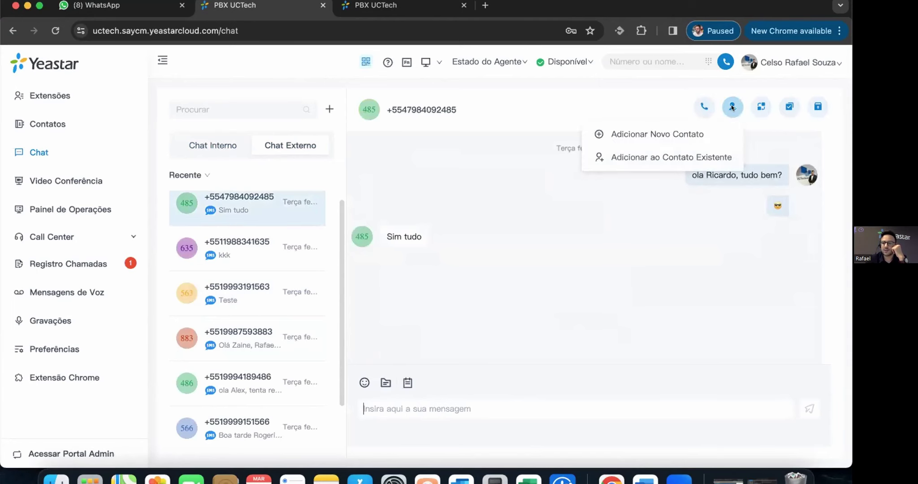
pyautogui.click(762, 107)
pyautogui.click(483, 264)
pyautogui.click(448, 285)
pyautogui.click(441, 308)
pyautogui.click(553, 143)
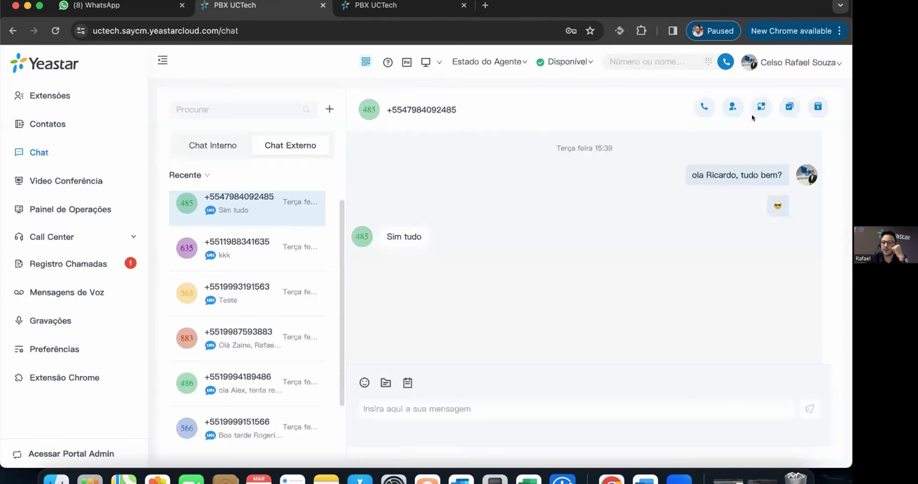
# - Close and archive the first three external SMS chat sessions
pyautogui.click(784, 108)
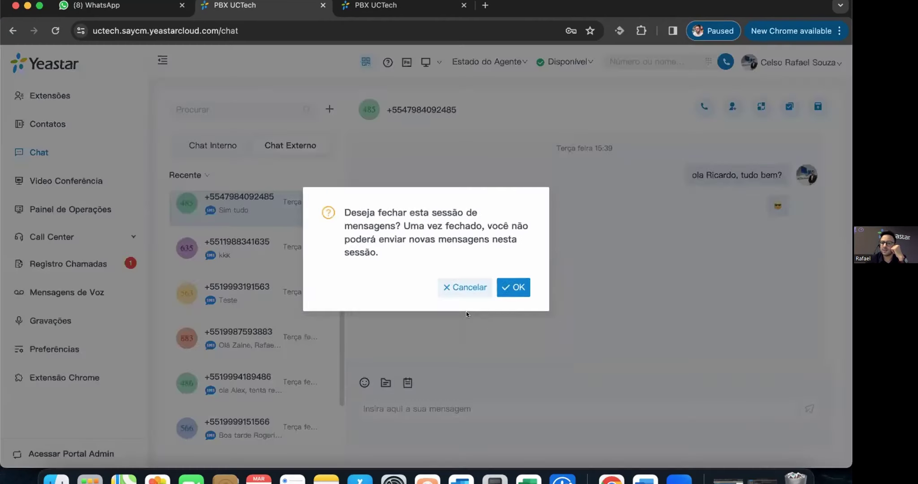
pyautogui.click(511, 288)
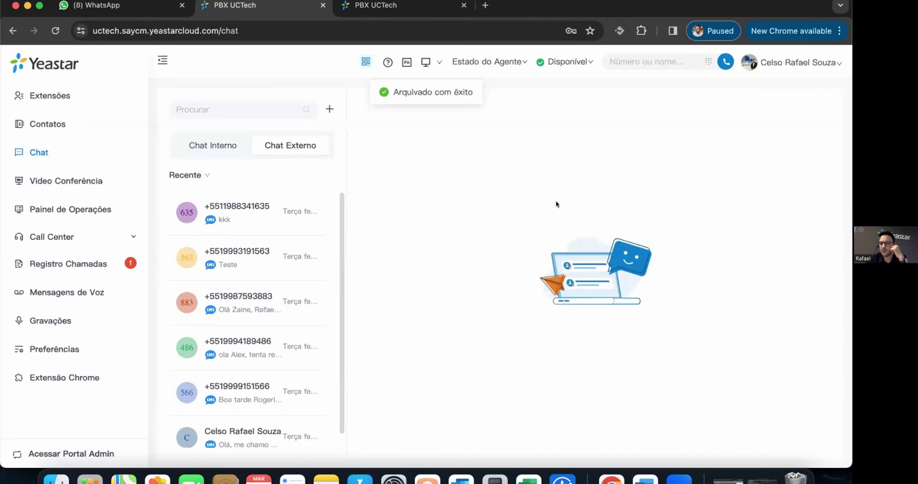
pyautogui.click(248, 218)
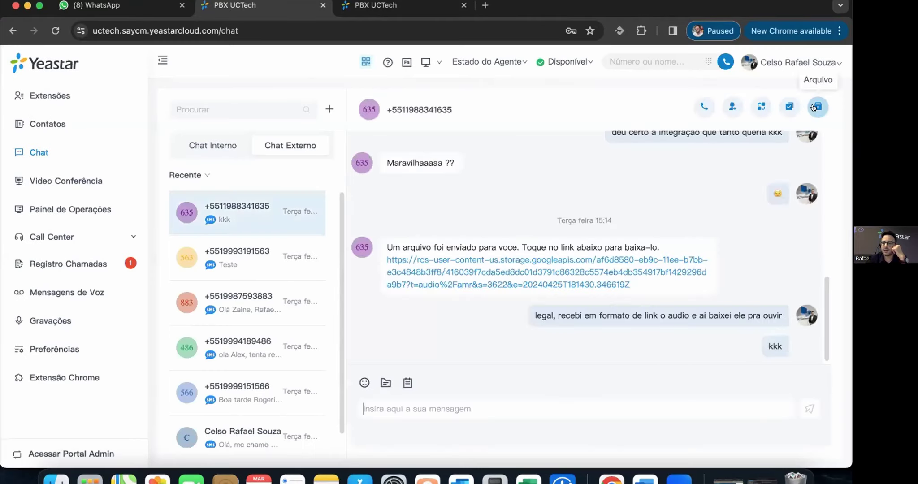
pyautogui.click(789, 107)
pyautogui.click(518, 283)
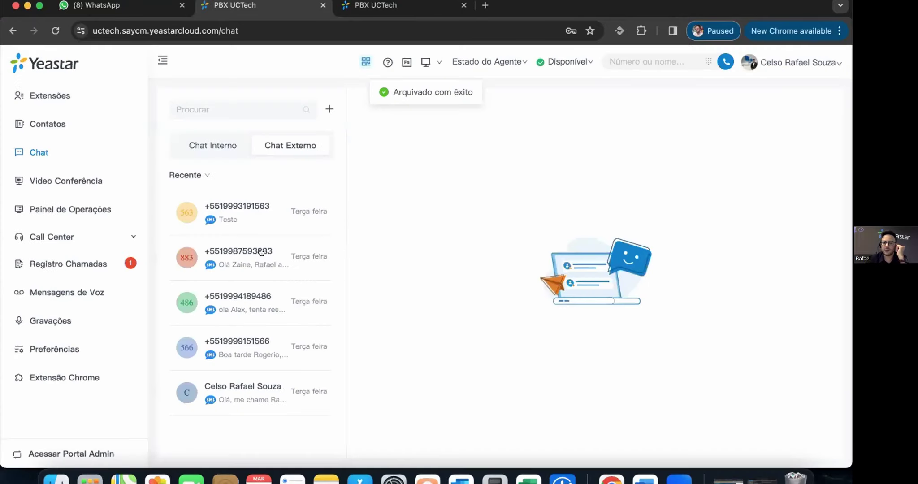
pyautogui.click(247, 214)
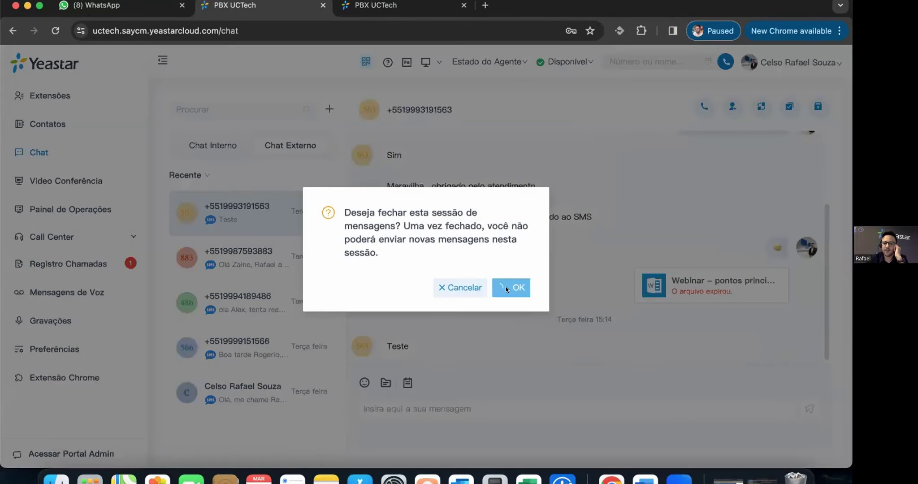
pyautogui.click(515, 288)
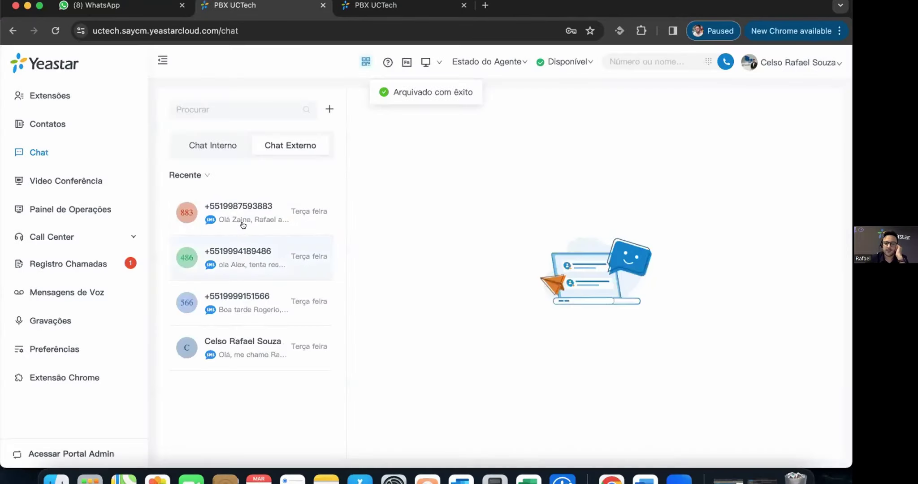
# - Archive the remaining external chat sessions until the list is empty, then go to Video Conferência
pyautogui.click(789, 107)
pyautogui.click(511, 287)
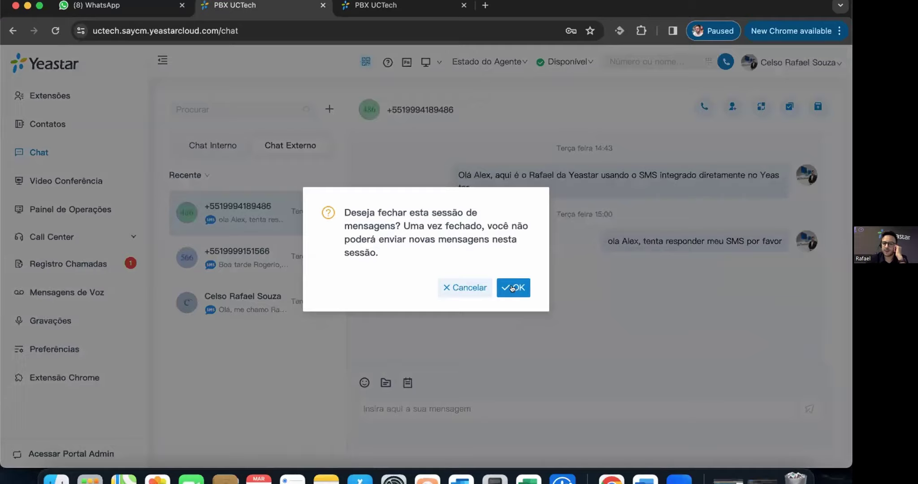
pyautogui.click(513, 287)
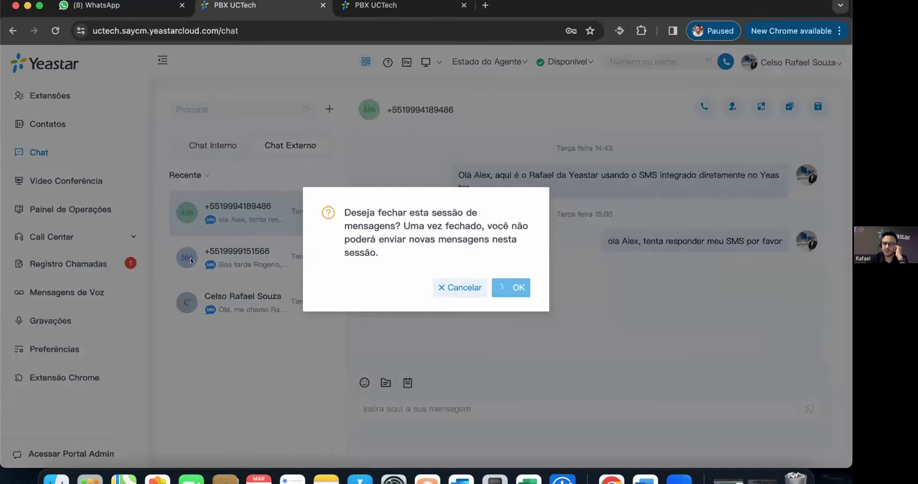
pyautogui.click(789, 107)
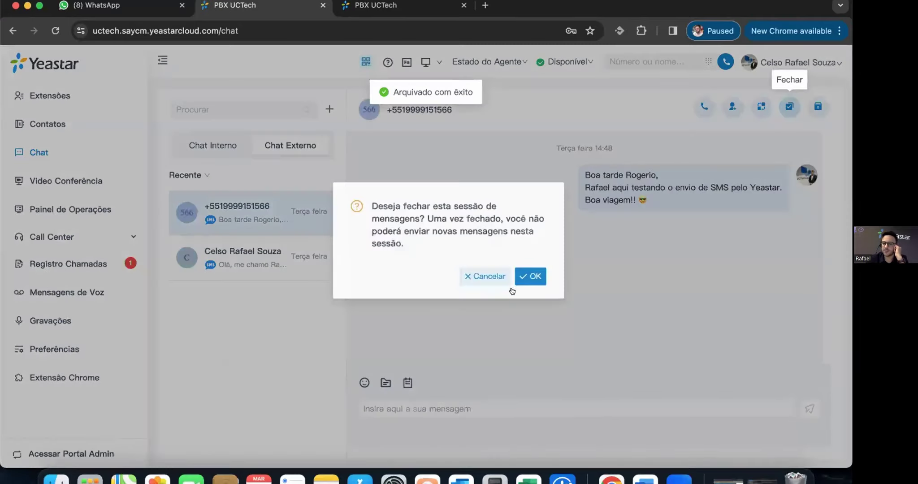
pyautogui.click(511, 287)
pyautogui.click(246, 217)
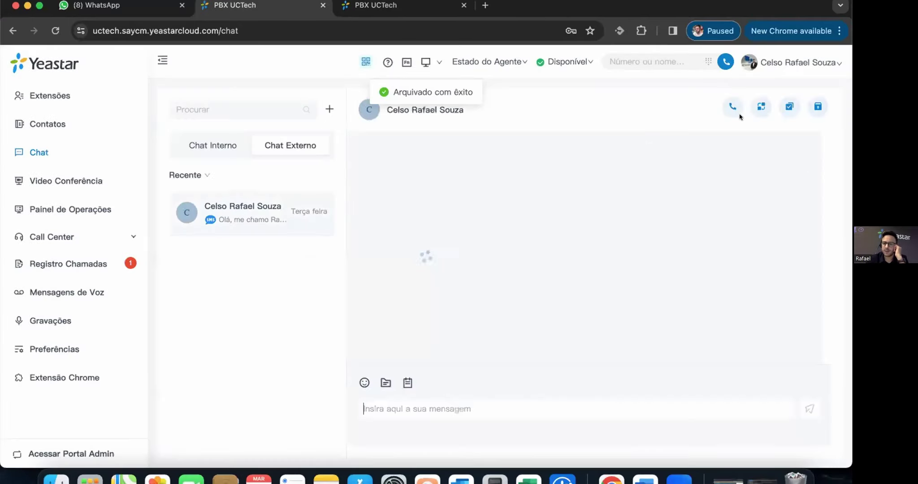
pyautogui.click(789, 107)
pyautogui.click(520, 289)
pyautogui.click(65, 180)
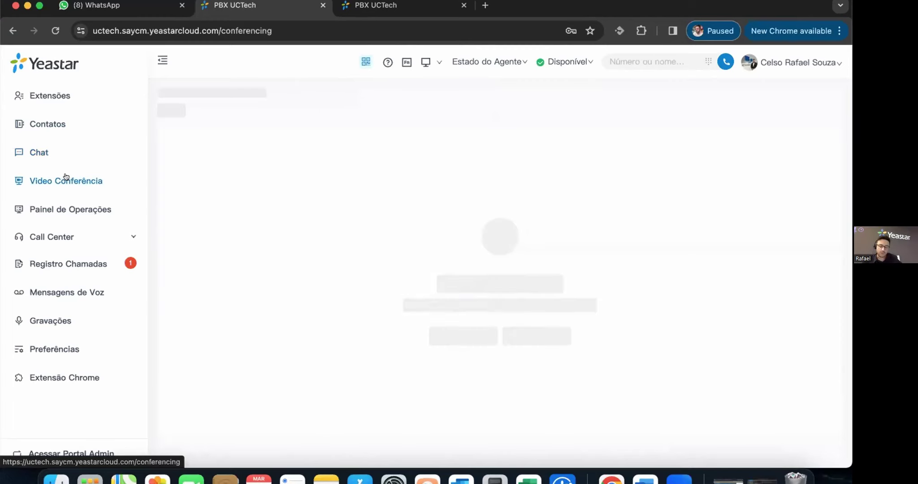
# - Open the Create Meeting Link form, cancel it without saving, and go to Painel de Operações
pyautogui.click(66, 178)
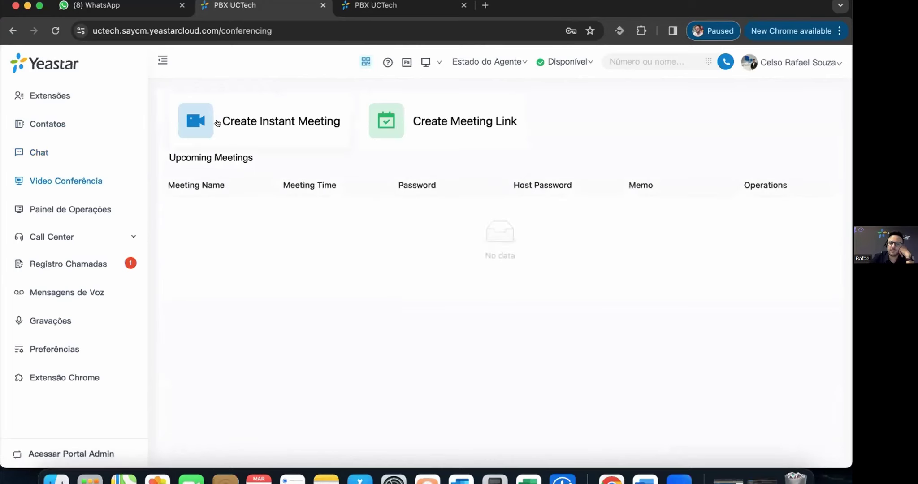
pyautogui.click(455, 114)
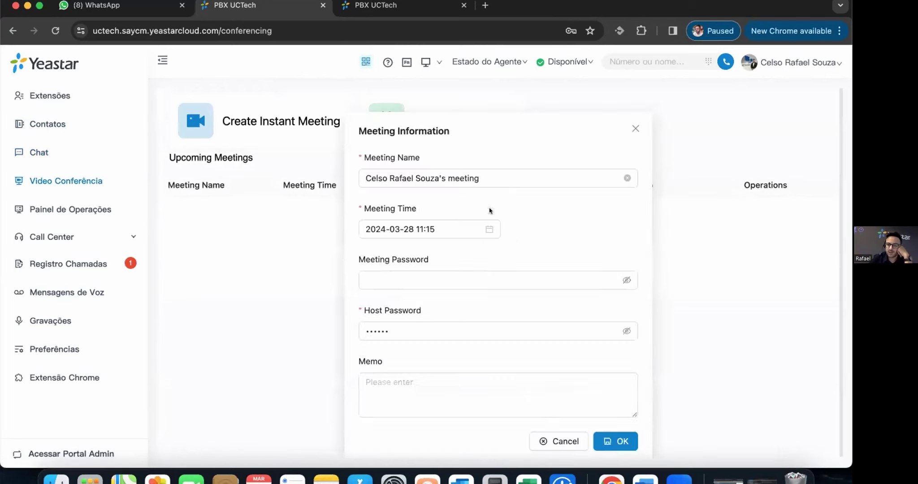
pyautogui.click(559, 442)
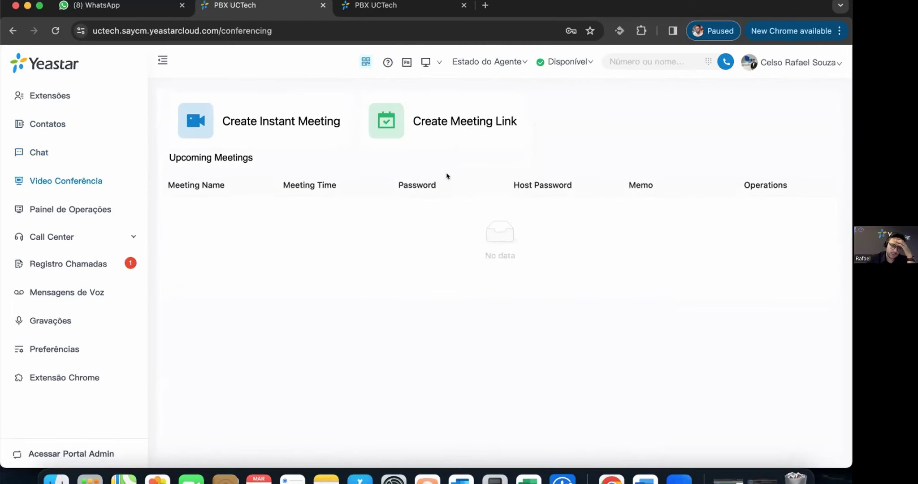
pyautogui.click(77, 212)
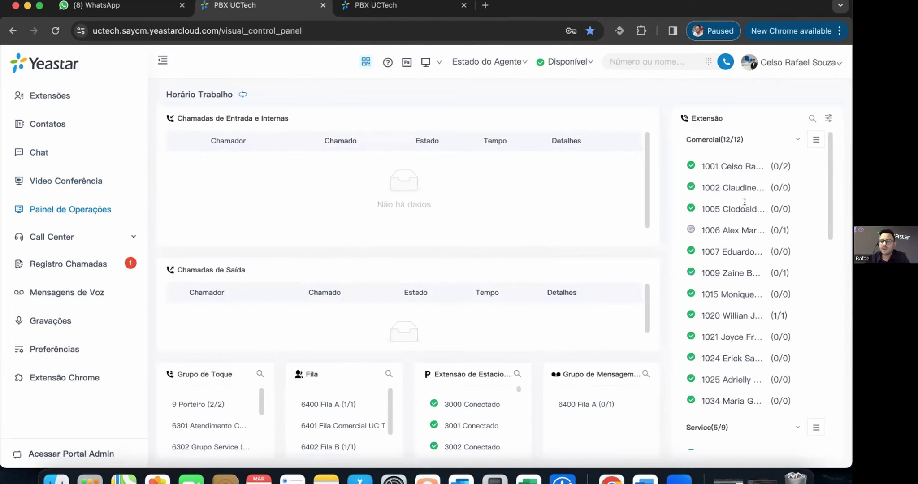
# - Pause an agent for a bathroom break in the Call Center live queue panel
pyautogui.click(63, 241)
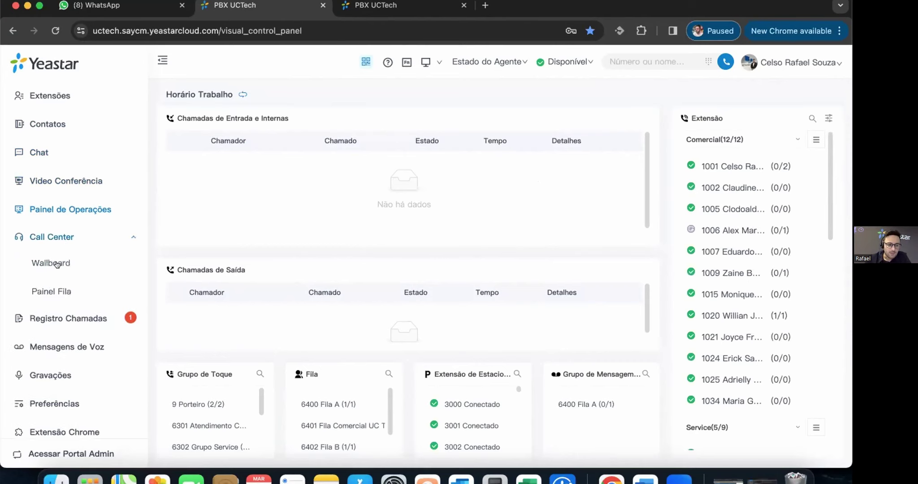
pyautogui.click(54, 291)
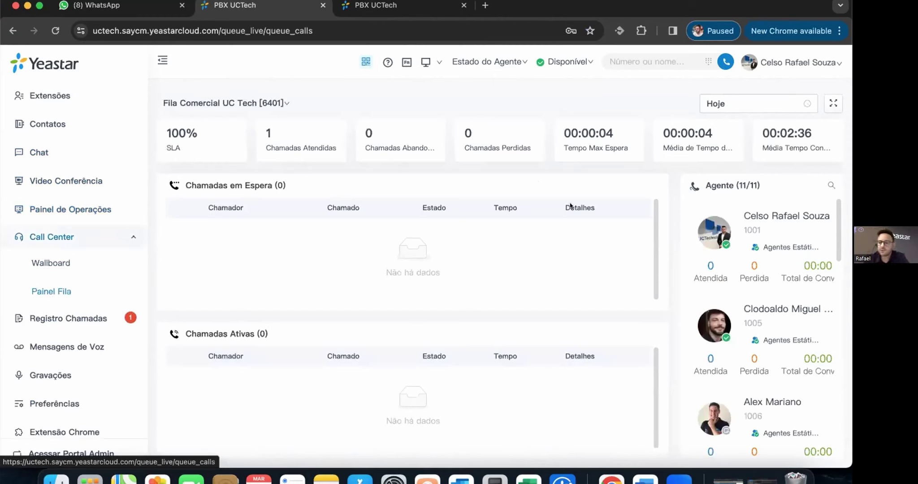
pyautogui.click(759, 249)
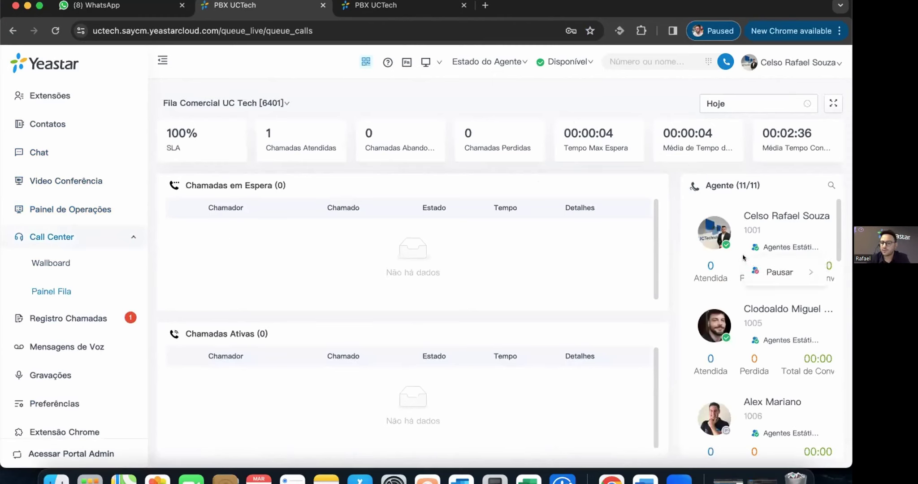
pyautogui.moveTo(777, 269)
pyautogui.click(649, 294)
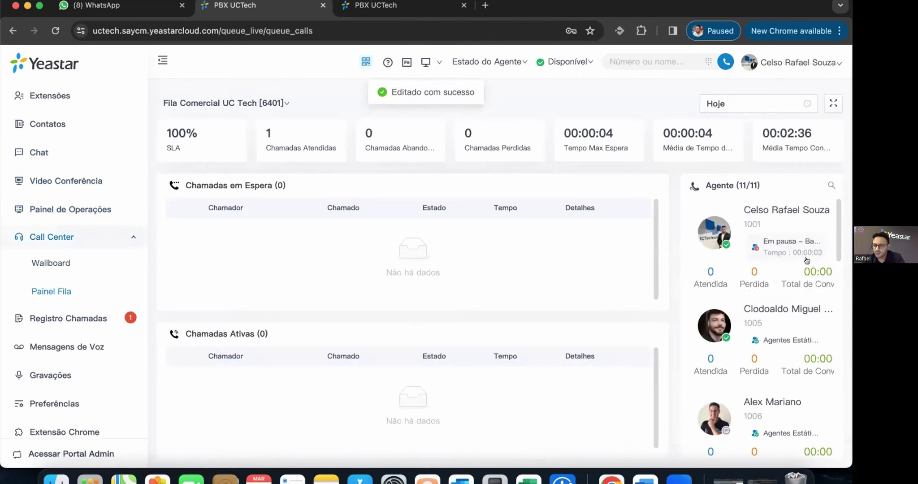
# - Open the wallboard for queue Fila Comercial UC Tech [6401]
pyautogui.scroll(-1, 713, 306)
pyautogui.scroll(-4, 714, 306)
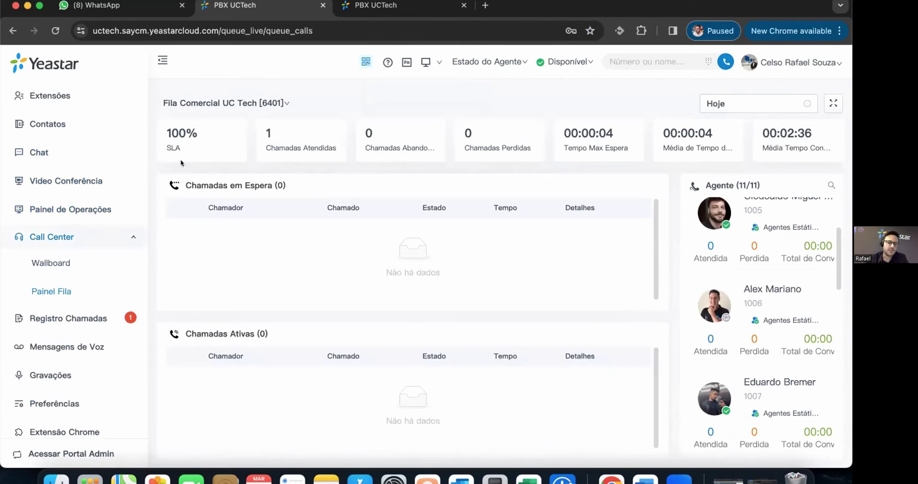
pyautogui.click(49, 263)
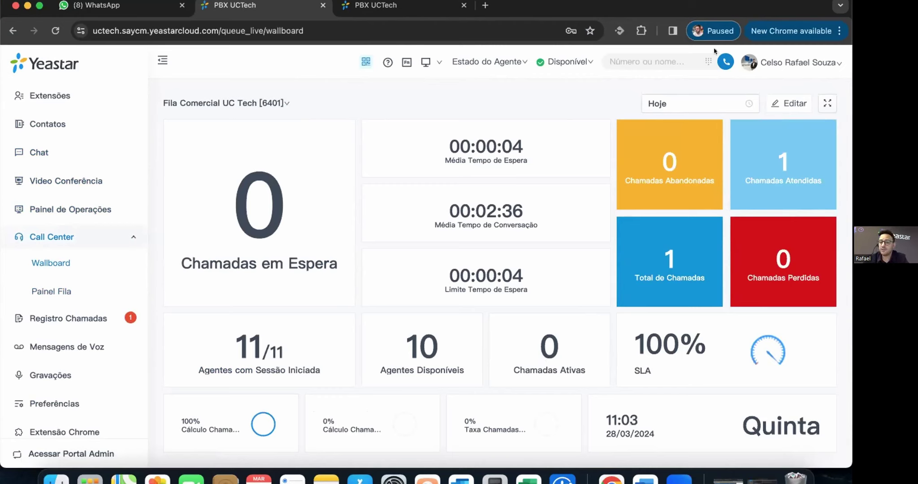
# - Pop the wallboard out into its own window, close it, and pop it out again
pyautogui.click(826, 104)
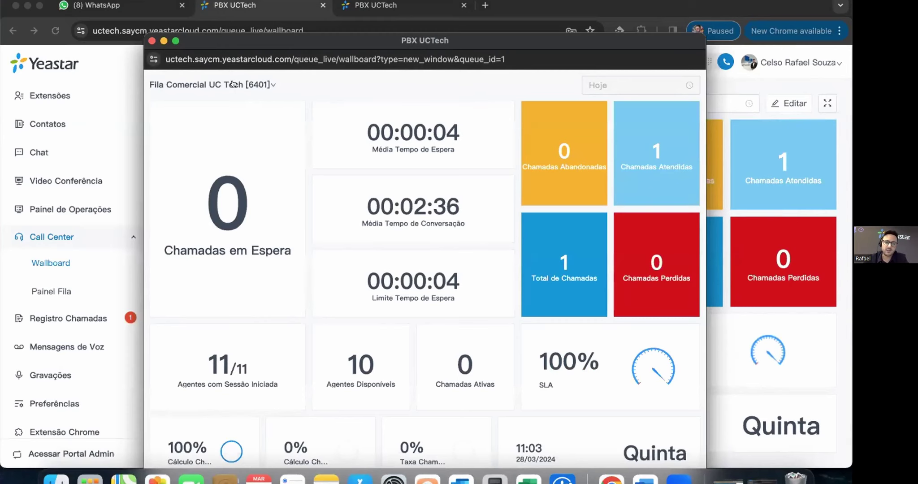
pyautogui.click(151, 41)
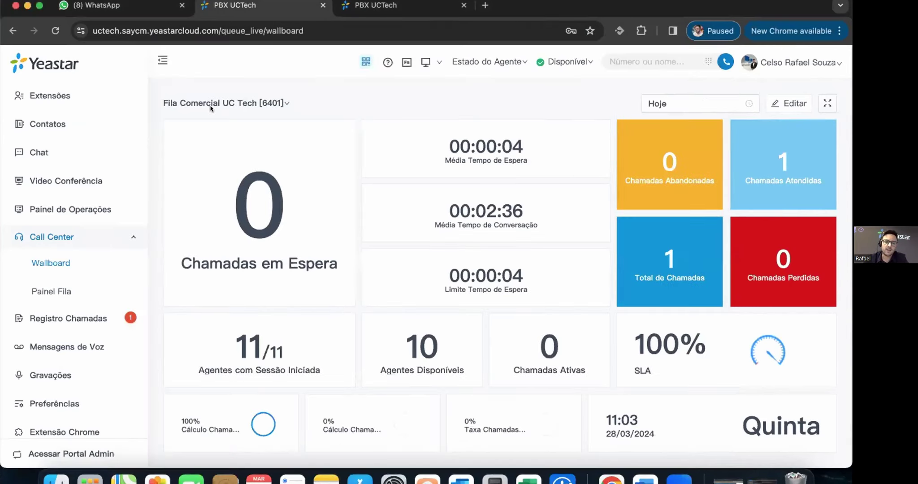
pyautogui.click(823, 104)
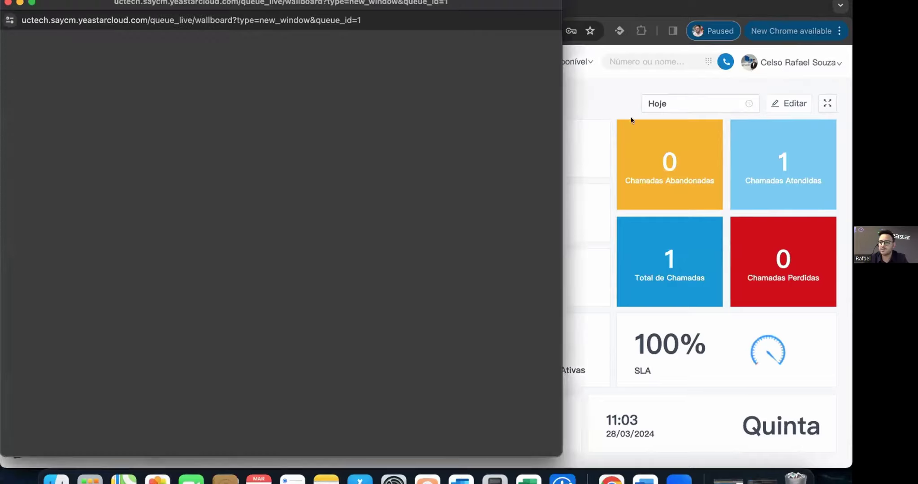
pyautogui.click(611, 91)
# - Switch the wallboard to Fila C [6403], close both pop-out windows and restore the browser
pyautogui.click(278, 99)
pyautogui.click(197, 151)
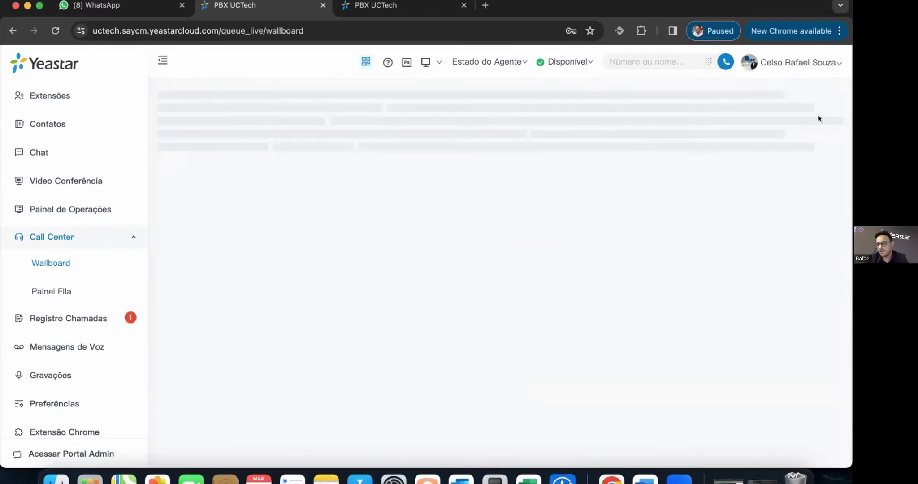
pyautogui.click(826, 103)
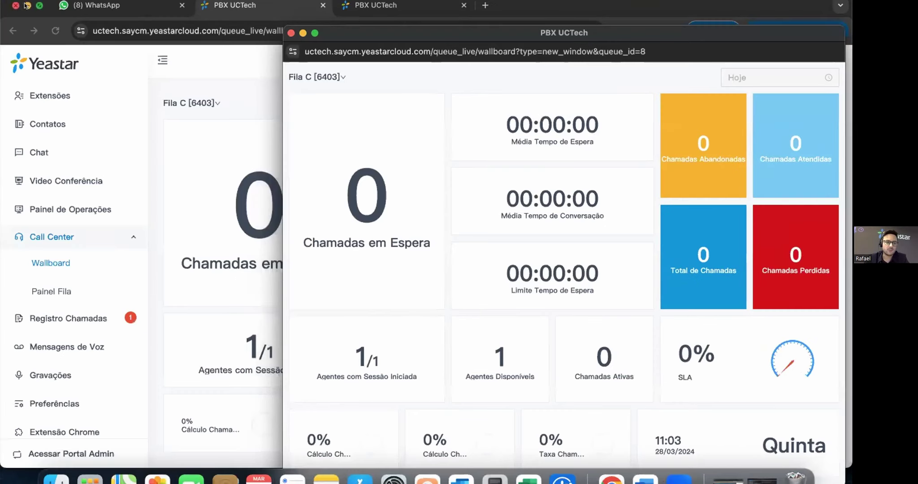
pyautogui.click(26, 6)
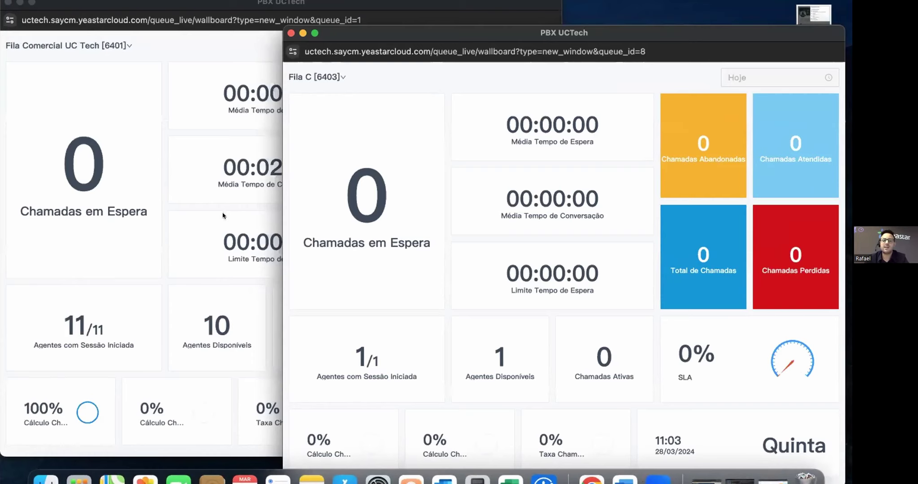
pyautogui.click(223, 215)
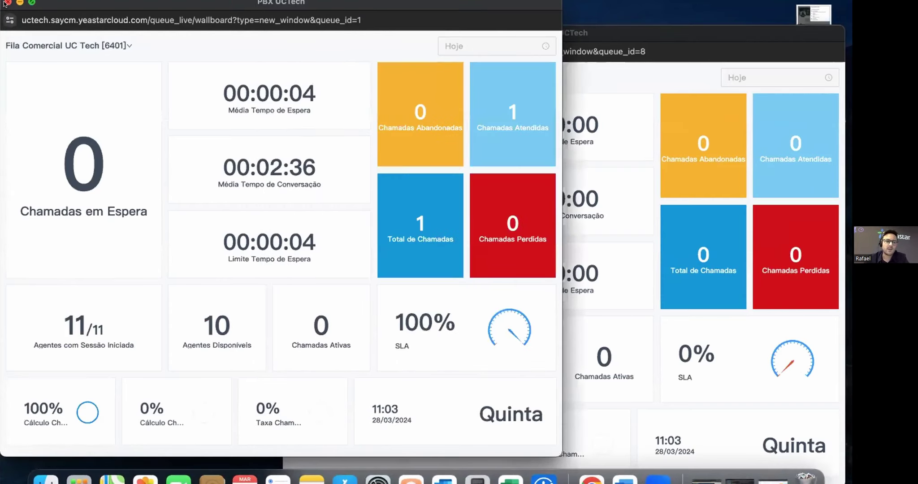
pyautogui.click(5, 3)
pyautogui.click(291, 33)
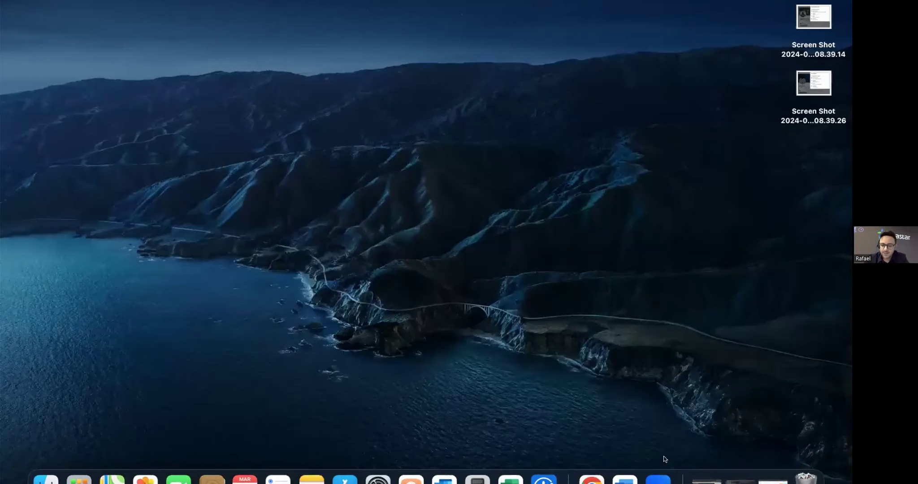
pyautogui.click(591, 478)
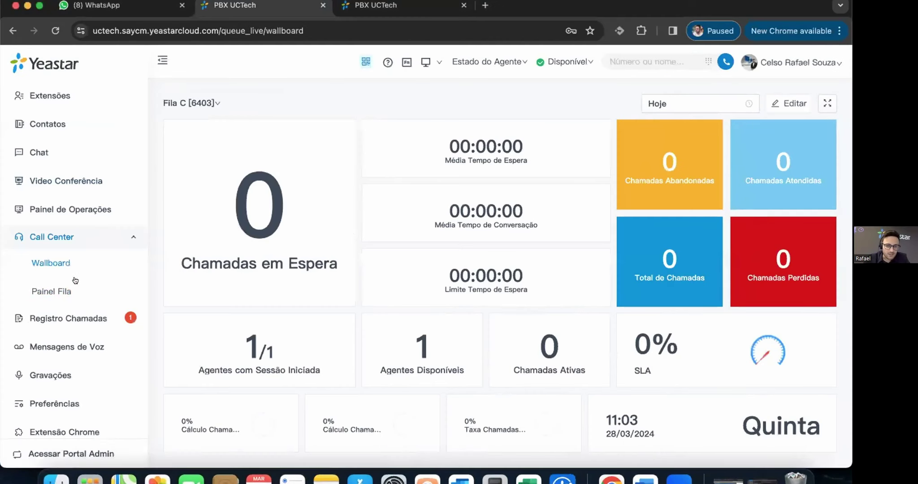
pyautogui.click(785, 111)
pyautogui.click(601, 192)
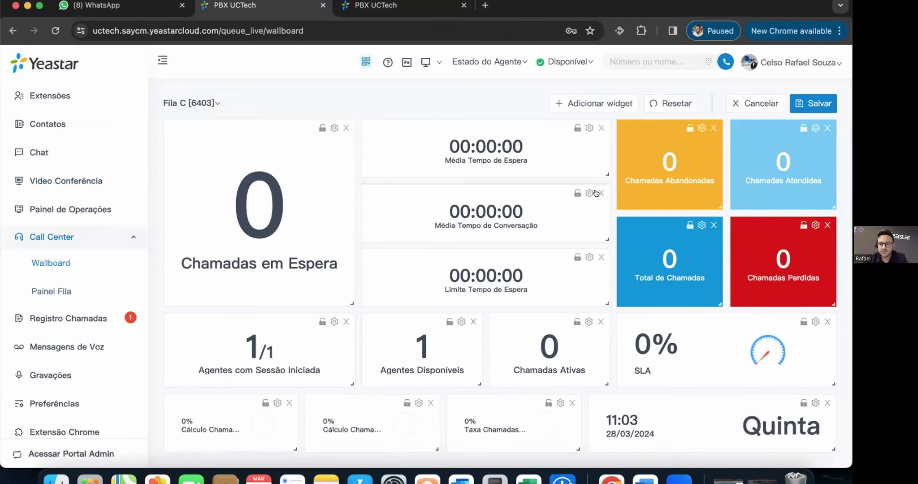
pyautogui.click(600, 193)
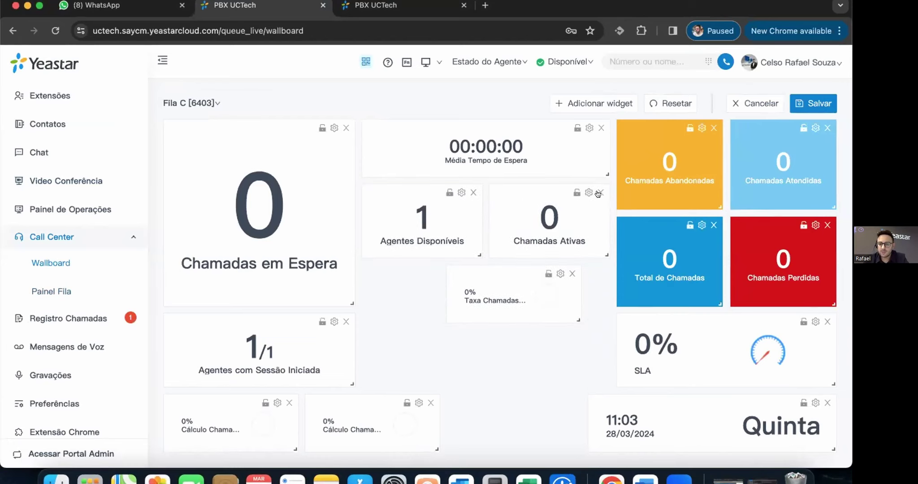
pyautogui.click(600, 193)
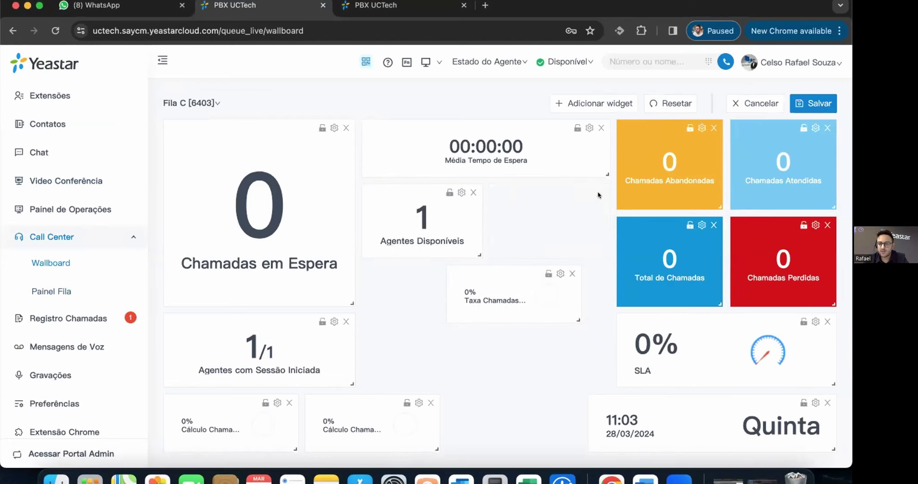
pyautogui.click(611, 103)
pyautogui.click(409, 235)
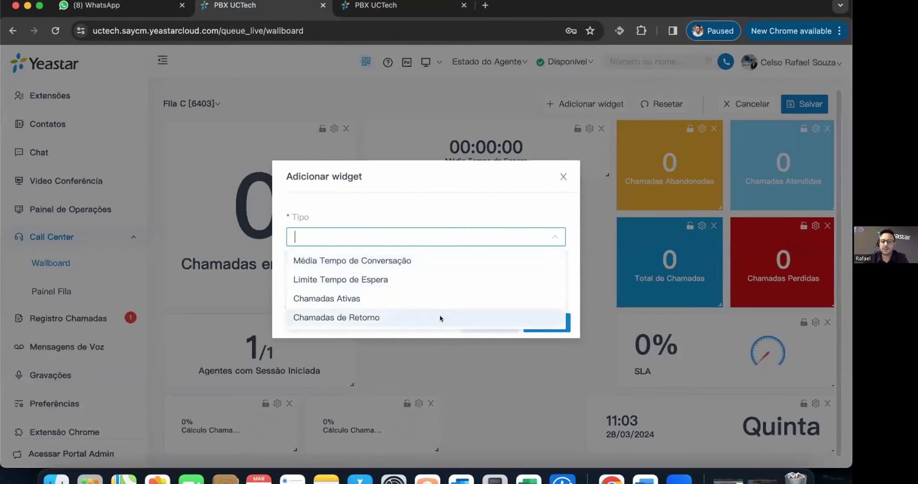
pyautogui.click(437, 317)
pyautogui.click(545, 335)
pyautogui.moveTo(370, 421); pyautogui.dragTo(488, 363)
pyautogui.moveTo(209, 425); pyautogui.dragTo(502, 430)
pyautogui.moveTo(566, 296); pyautogui.dragTo(595, 297)
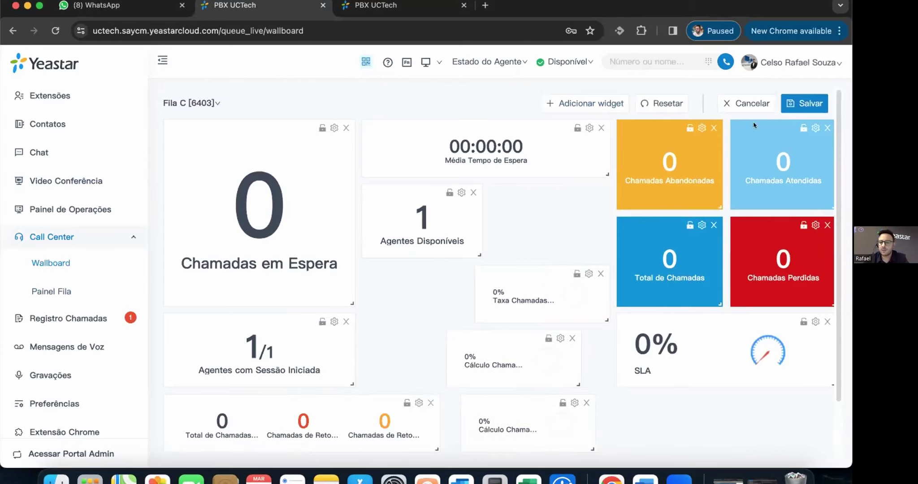
pyautogui.click(68, 318)
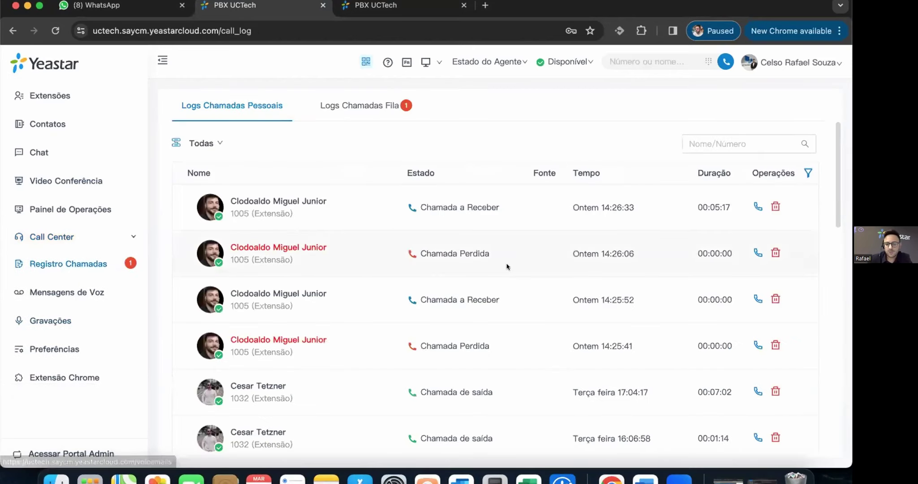
# - Switch call history to Logs Chamadas Fila, scroll the 174 queue calls, and zoom the page out
pyautogui.scroll(-5, 510, 273)
pyautogui.scroll(-5, 511, 278)
pyautogui.scroll(10, 504, 278)
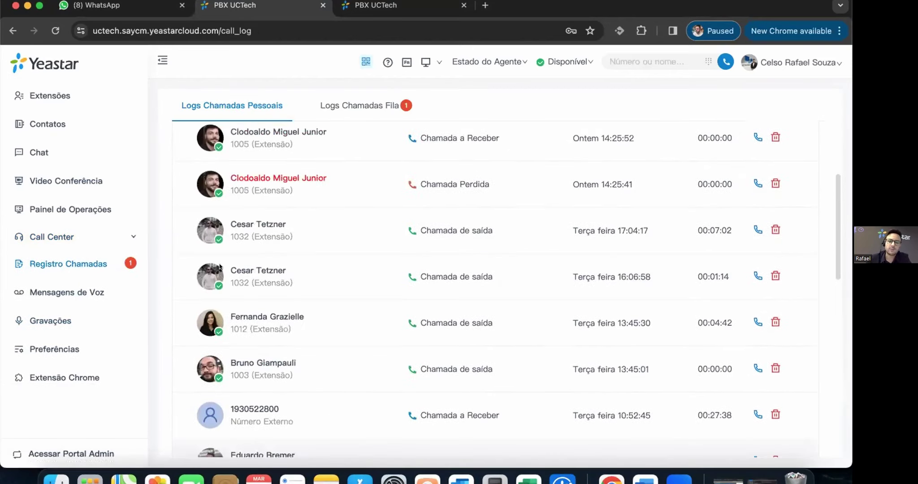
pyautogui.click(325, 105)
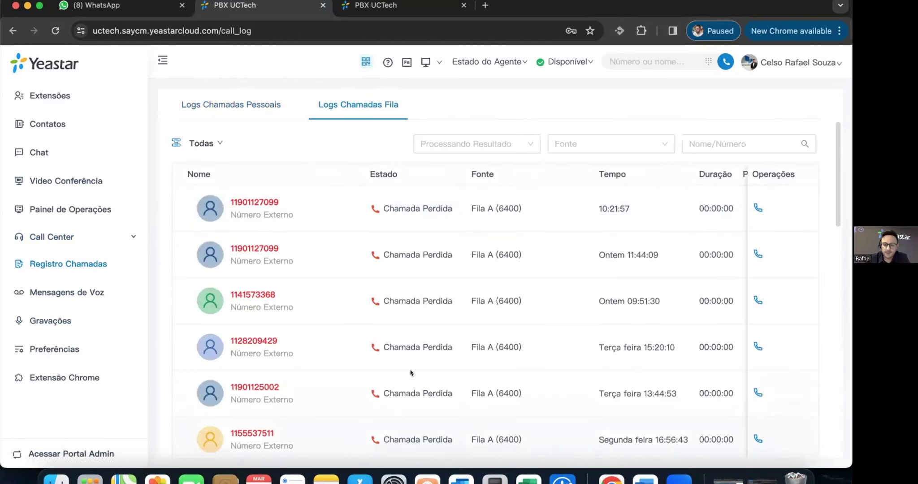
pyautogui.scroll(-2, 647, 291)
pyautogui.scroll(-10, 647, 290)
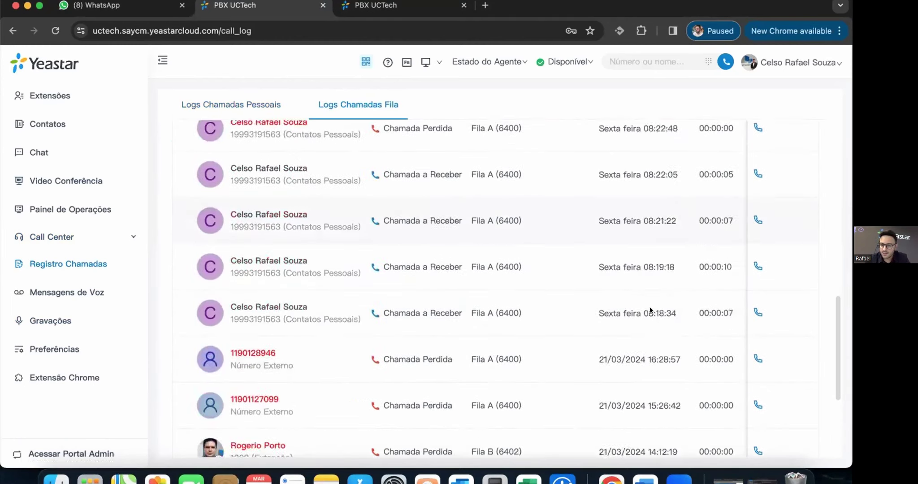
pyautogui.scroll(15, 790, 101)
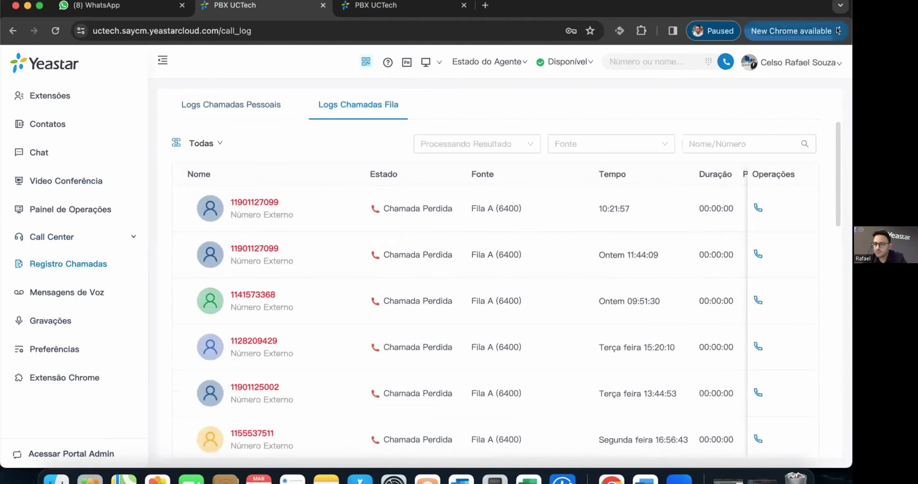
pyautogui.click(838, 30)
pyautogui.click(645, 275)
# - Zoom out further, mark the newest missed Fila A queue call as Tratado, and open Mensagens de Voz
pyautogui.click(645, 275)
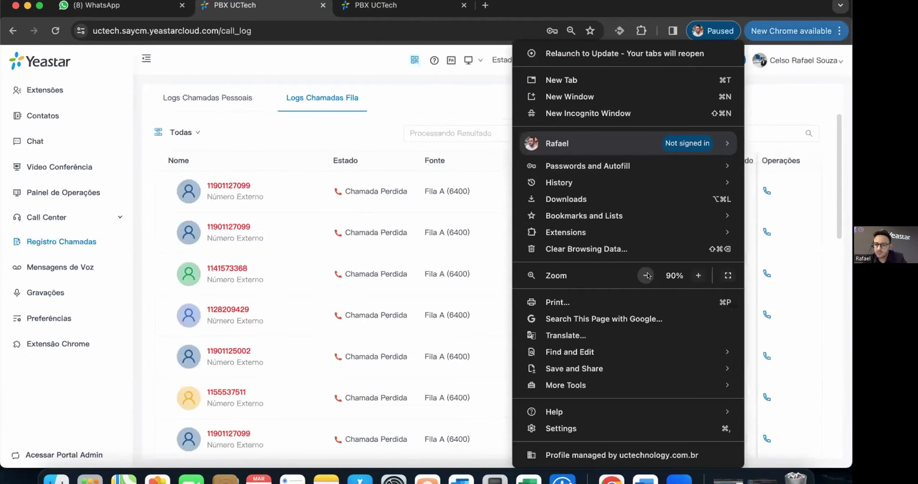
pyautogui.click(437, 98)
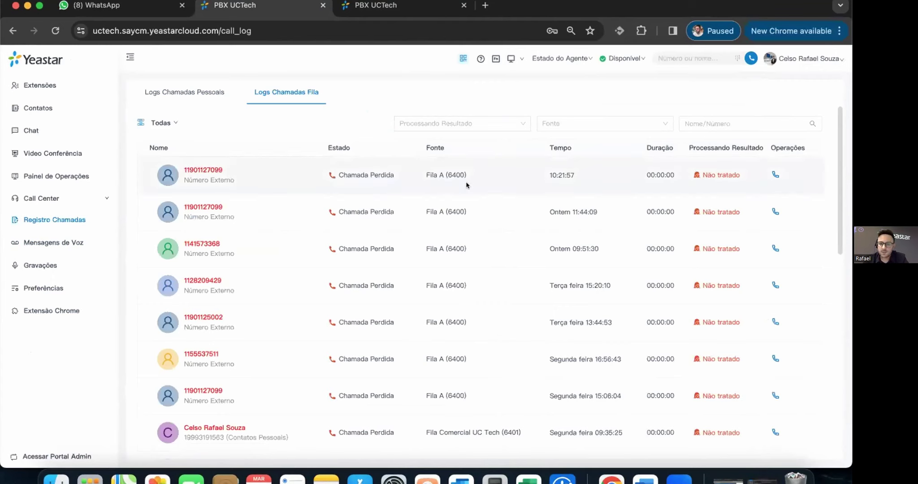
pyautogui.click(727, 176)
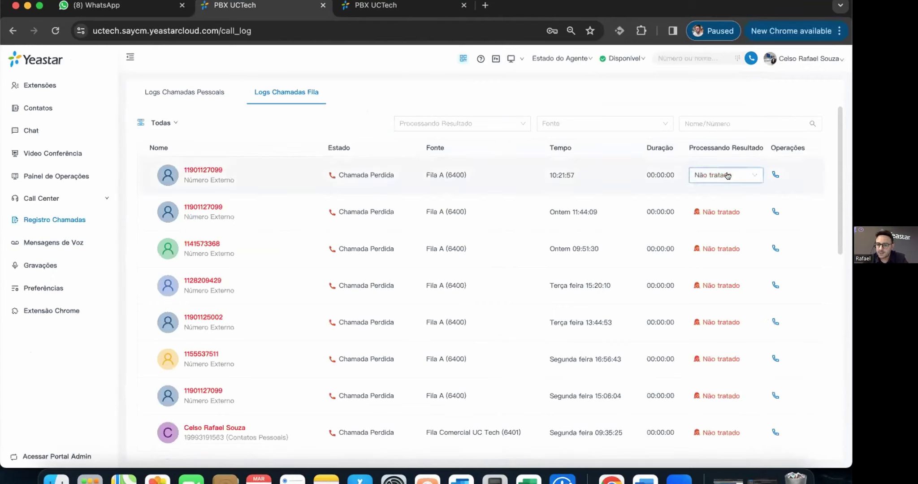
pyautogui.click(730, 174)
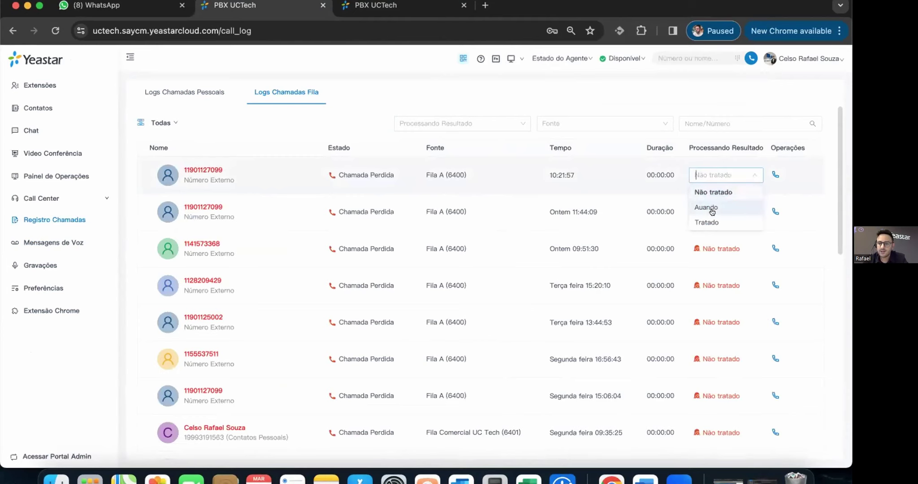
pyautogui.click(709, 222)
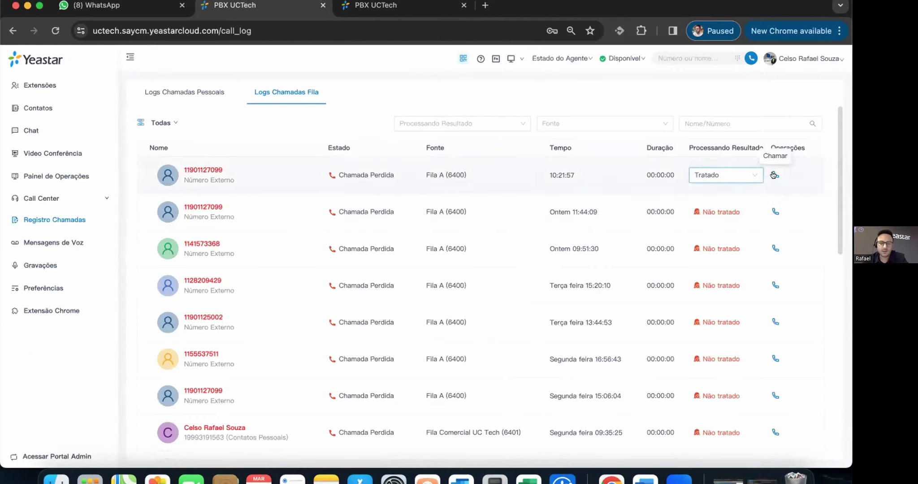
pyautogui.click(594, 99)
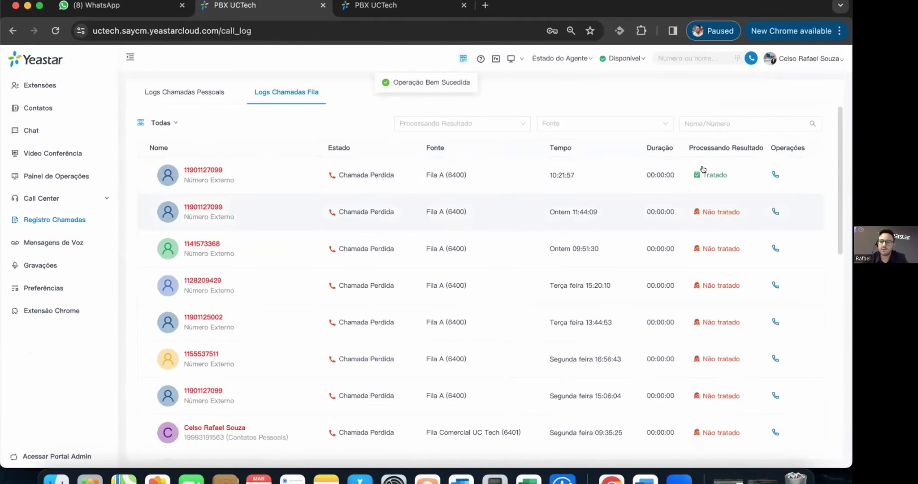
pyautogui.click(44, 242)
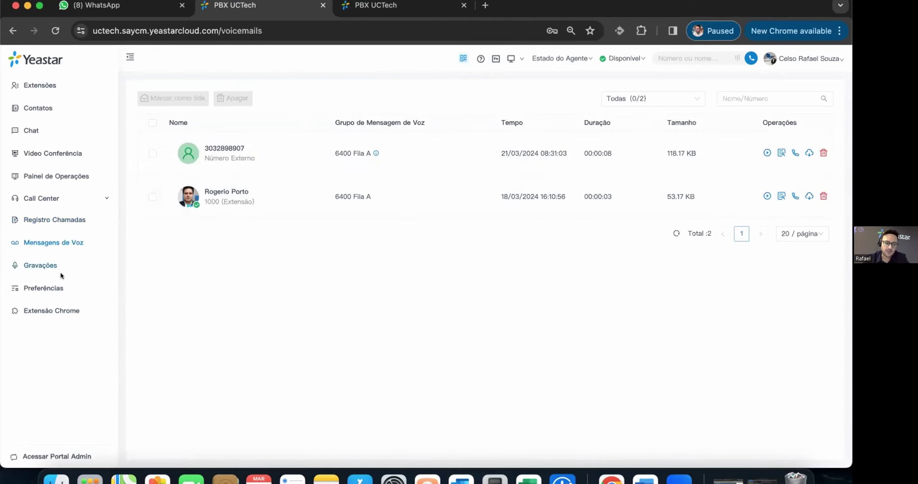
# - Preview the first recording in Gravações, close the player, then go to Preferências
pyautogui.click(38, 268)
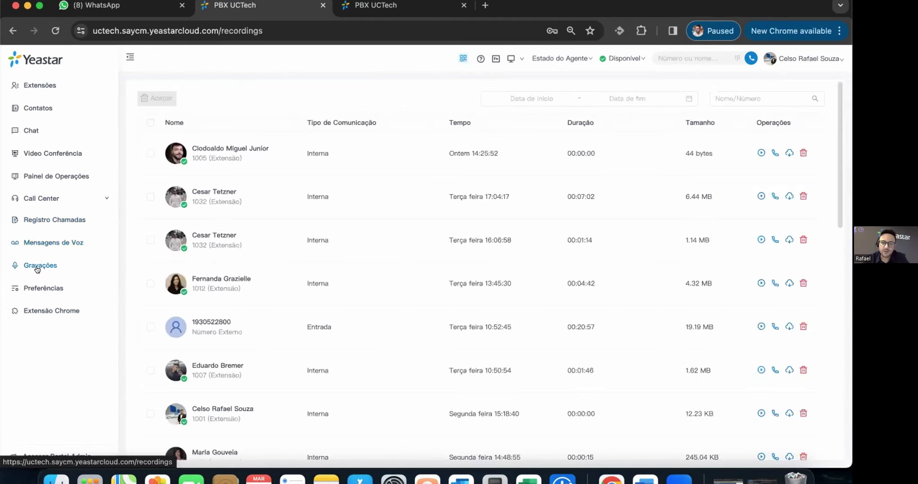
pyautogui.click(761, 153)
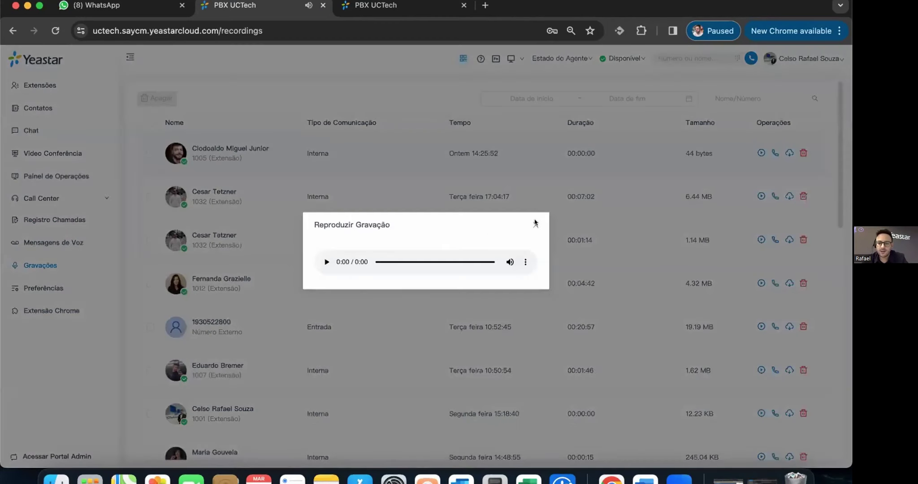
pyautogui.click(757, 151)
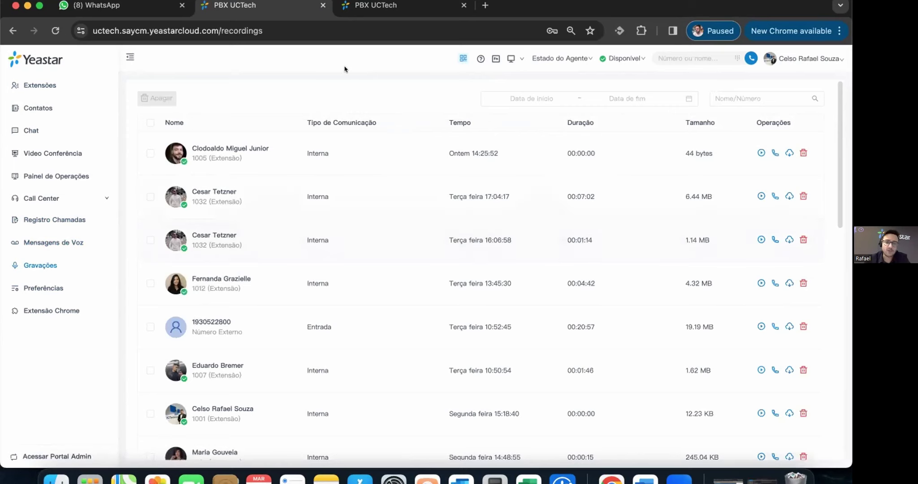
pyautogui.click(45, 289)
# - Show the Linkus QR code login popover and dismiss it
pyautogui.scroll(-3, 570, 251)
pyautogui.scroll(3, 582, 251)
pyautogui.scroll(-3, 656, 252)
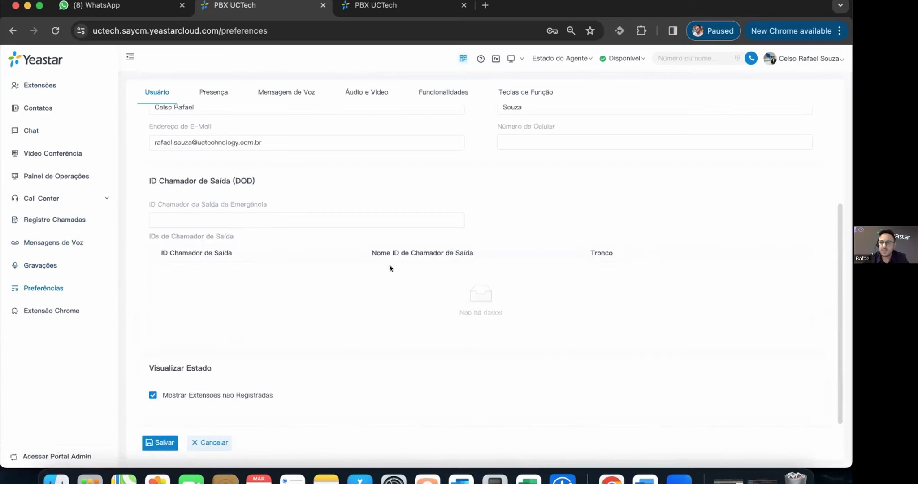
pyautogui.scroll(3, 422, 201)
pyautogui.scroll(-3, 299, 344)
pyautogui.scroll(3, 456, 291)
pyautogui.click(645, 125)
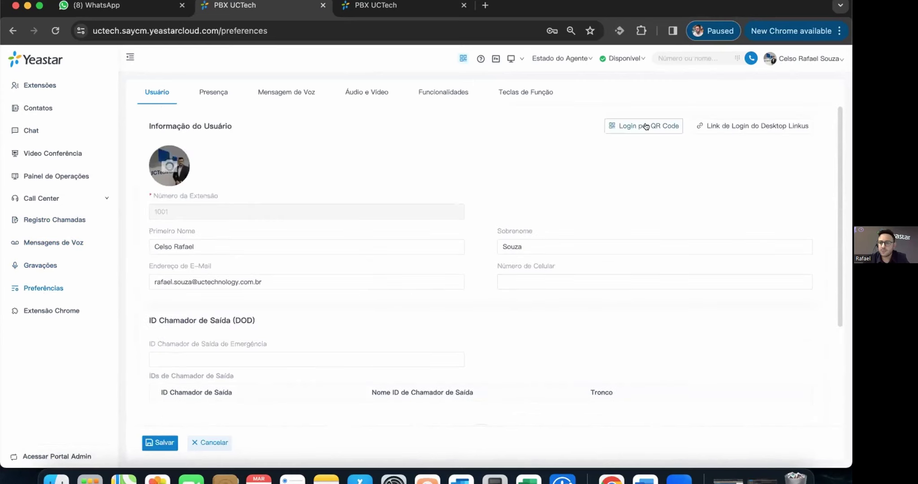
pyautogui.click(486, 155)
# - Review the call forwarding rules on the Presença preferences tab
pyautogui.click(207, 89)
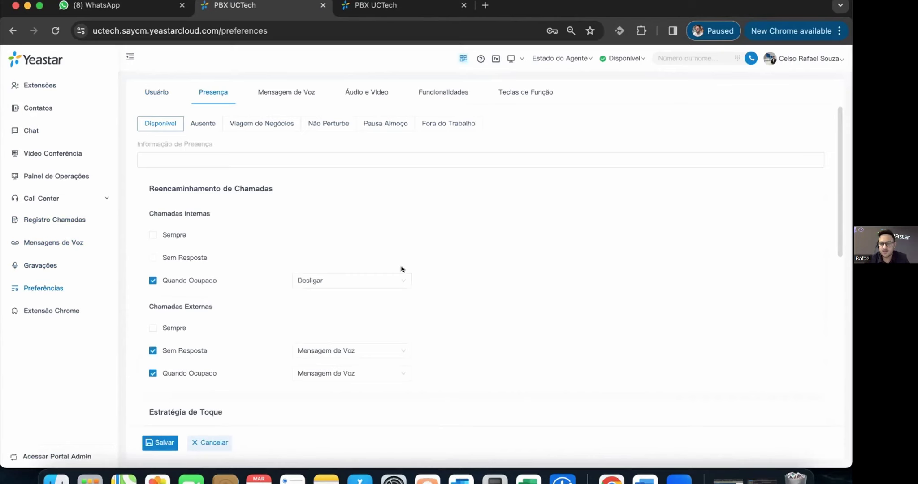
pyautogui.scroll(-4, 401, 271)
pyautogui.scroll(4, 401, 270)
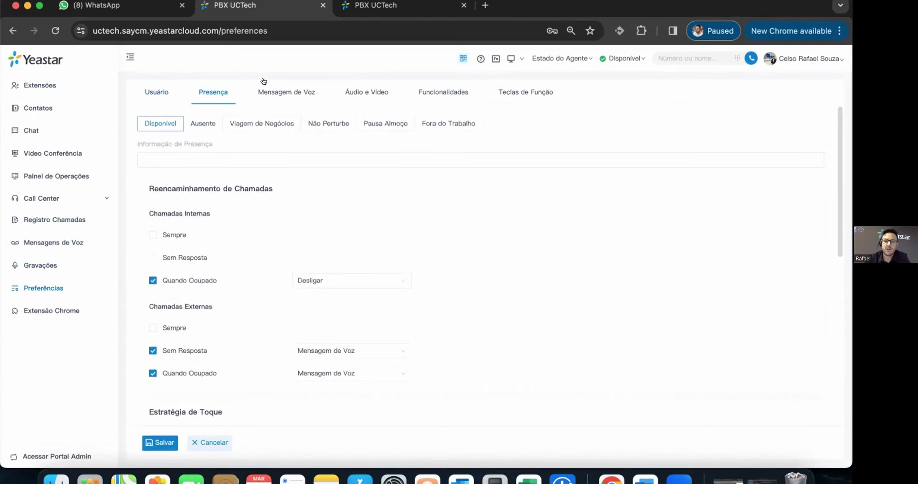
# - Review the Mensagem de Voz, Áudio e Vídeo and Funcionalidades preference tabs
pyautogui.click(290, 92)
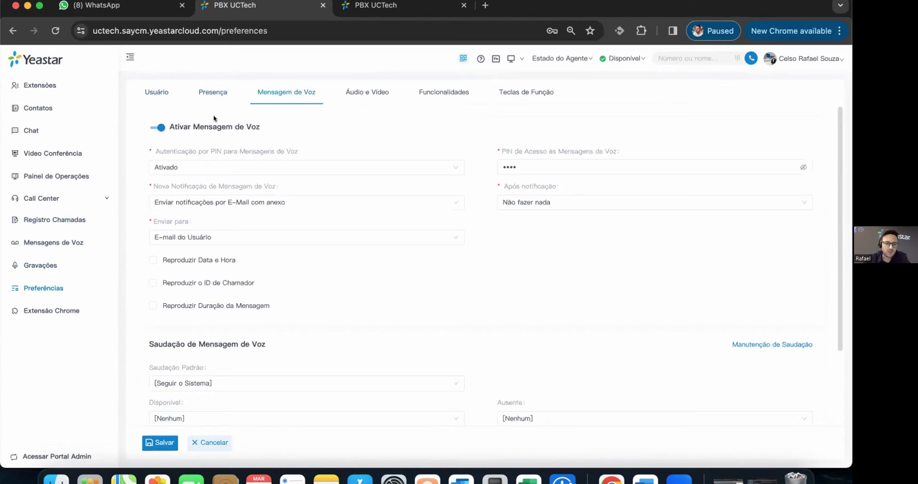
pyautogui.click(376, 95)
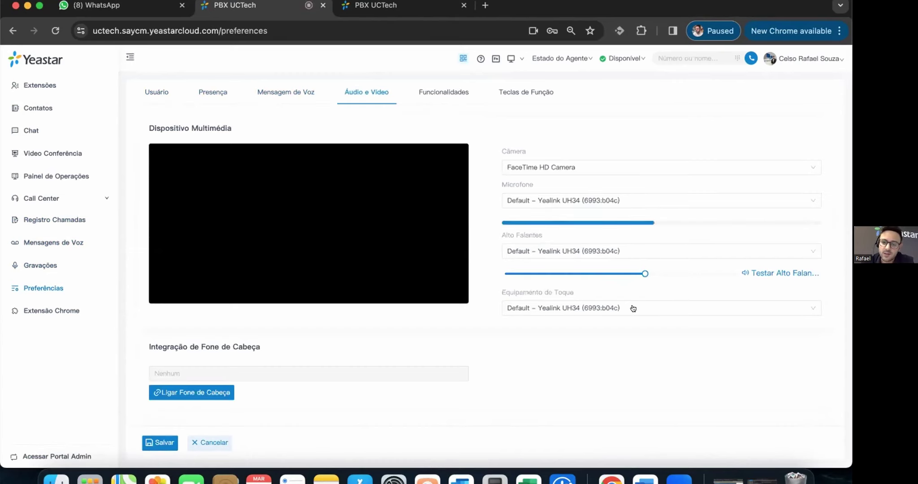
pyautogui.scroll(-2, 643, 301)
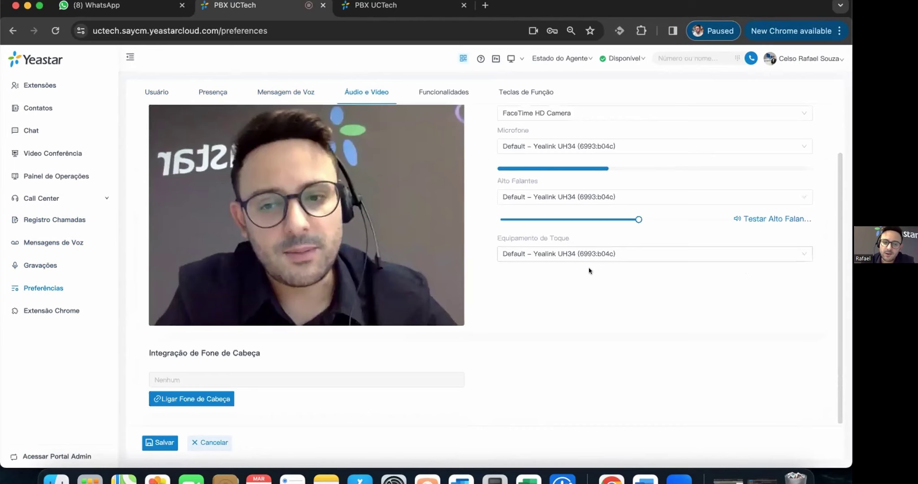
pyautogui.scroll(2, 521, 261)
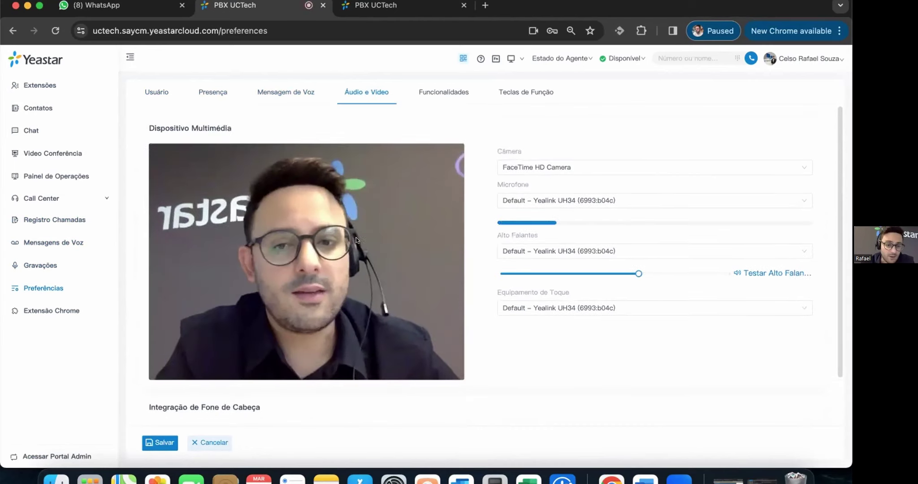
pyautogui.scroll(-1, 538, 317)
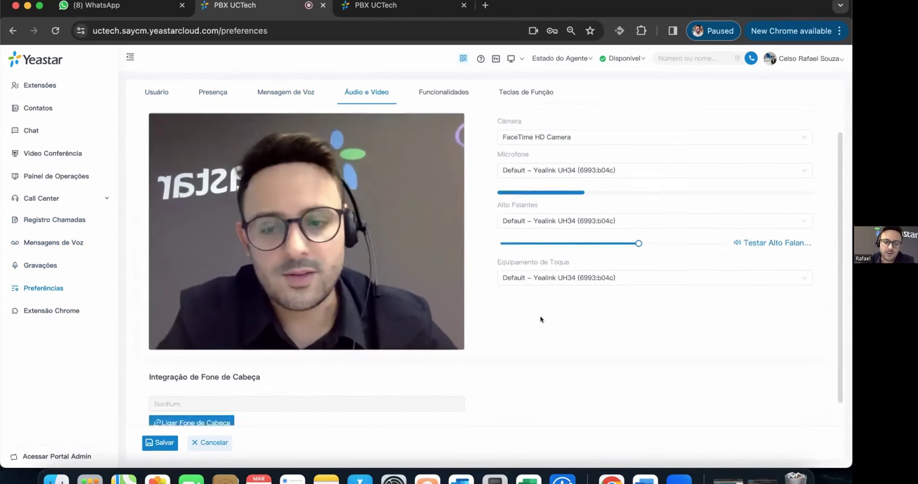
pyautogui.scroll(1, 403, 89)
pyautogui.click(452, 89)
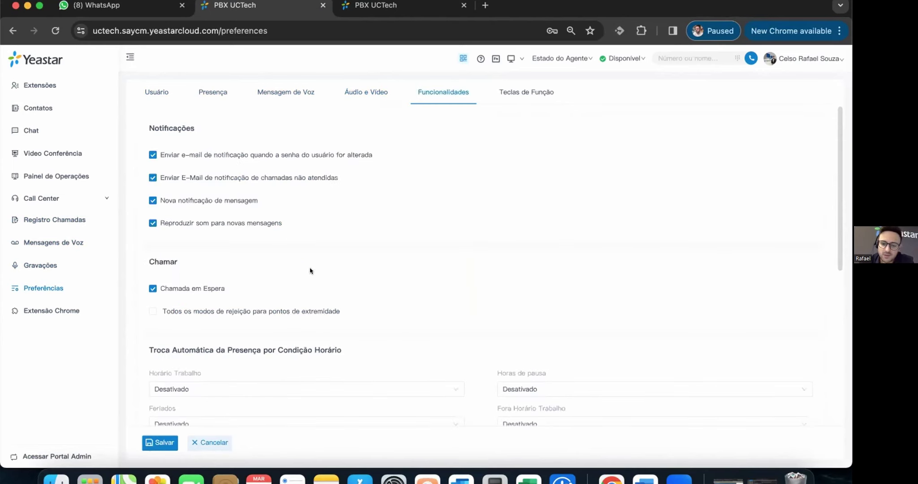
pyautogui.scroll(-7, 310, 270)
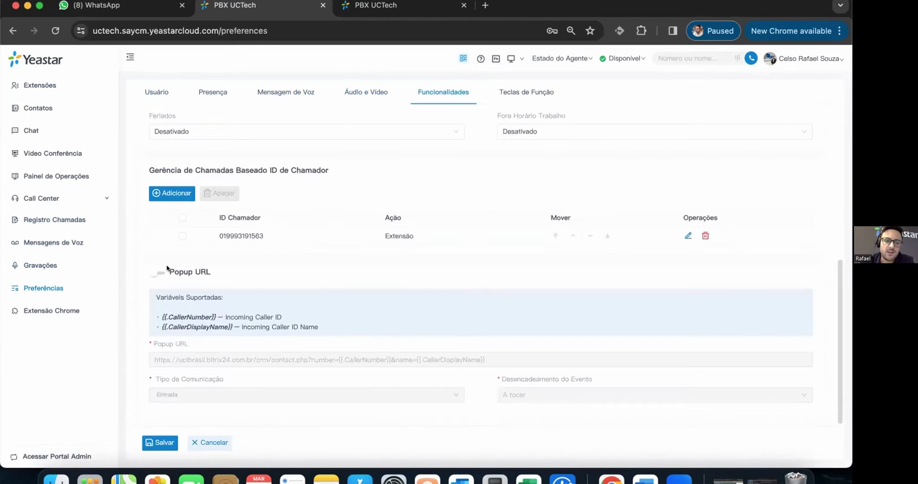
pyautogui.scroll(7, 371, 250)
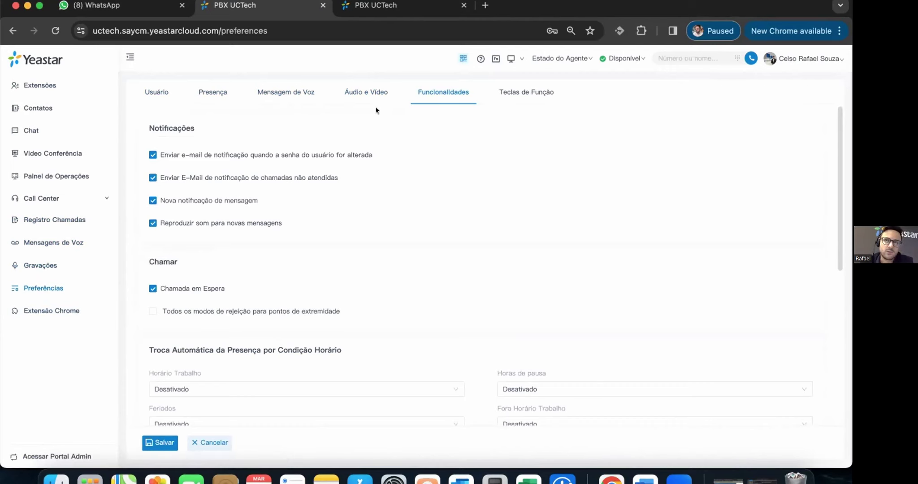
# - Open Teclas de Função and show, then close, the function-key quick list
pyautogui.click(506, 93)
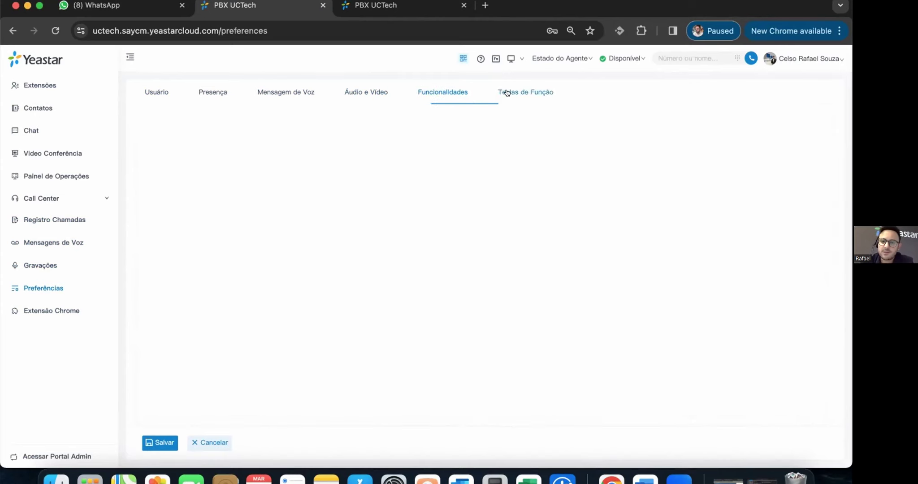
pyautogui.click(491, 60)
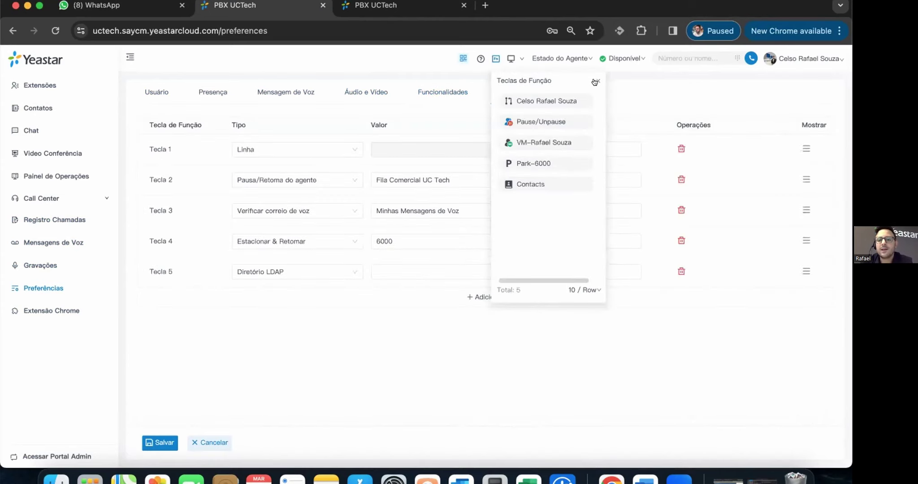
pyautogui.click(597, 82)
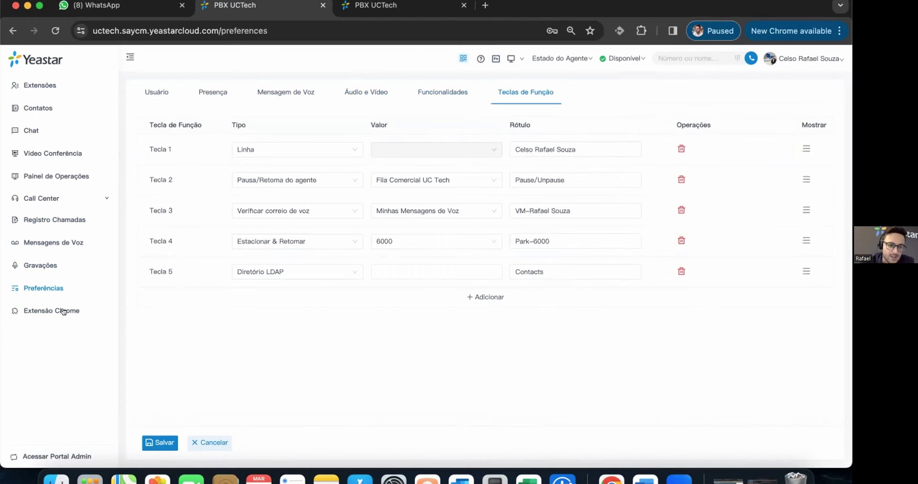
# - Open the Extensão Chrome page, then return to the first PBX UCTech tab
pyautogui.click(49, 313)
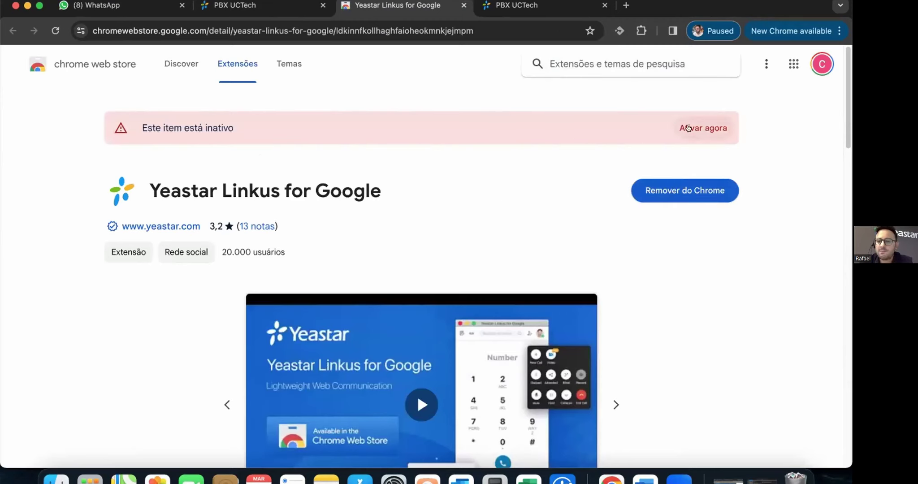
pyautogui.moveTo(770, 4); pyautogui.dragTo(770, 56)
pyautogui.click(287, 59)
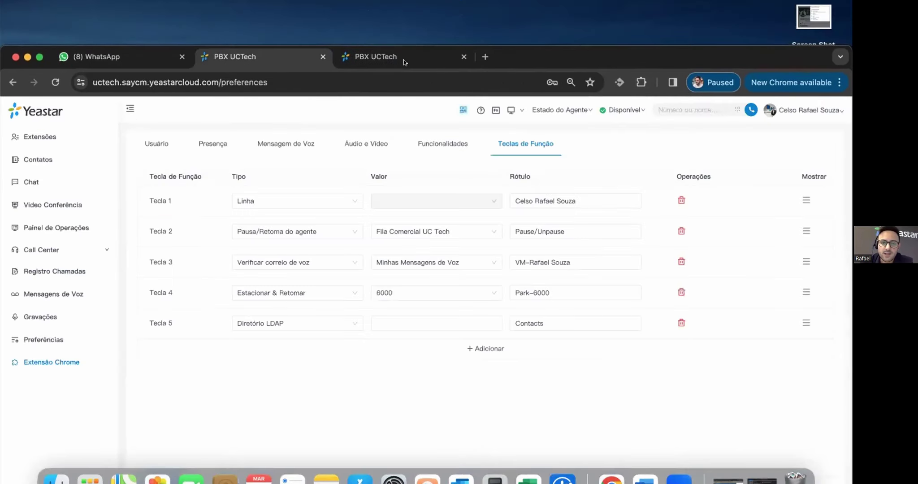
# - Enable the Yeastar Linkus for Google extension in Chrome's Manage Extensions page
pyautogui.click(641, 83)
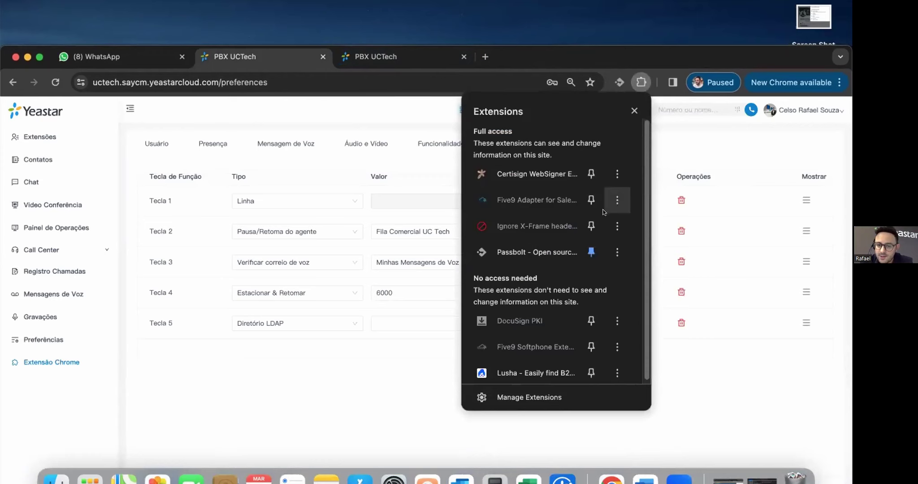
pyautogui.scroll(-1, 562, 358)
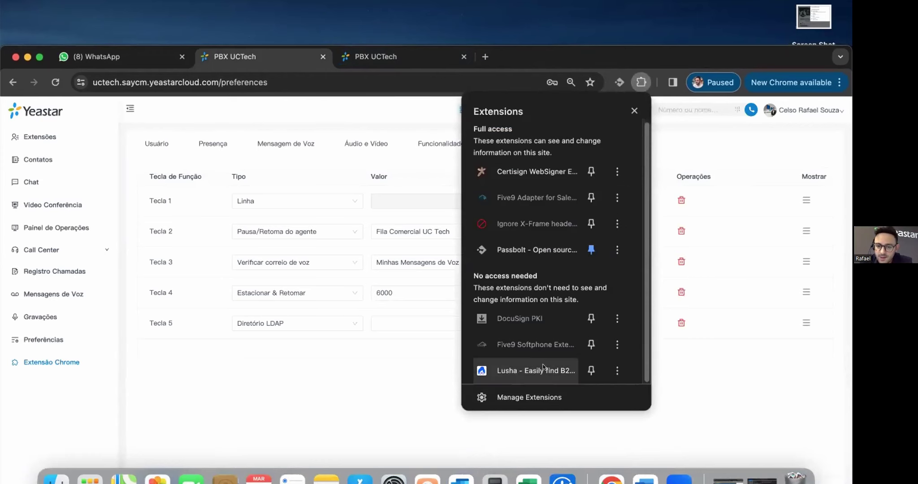
pyautogui.click(543, 397)
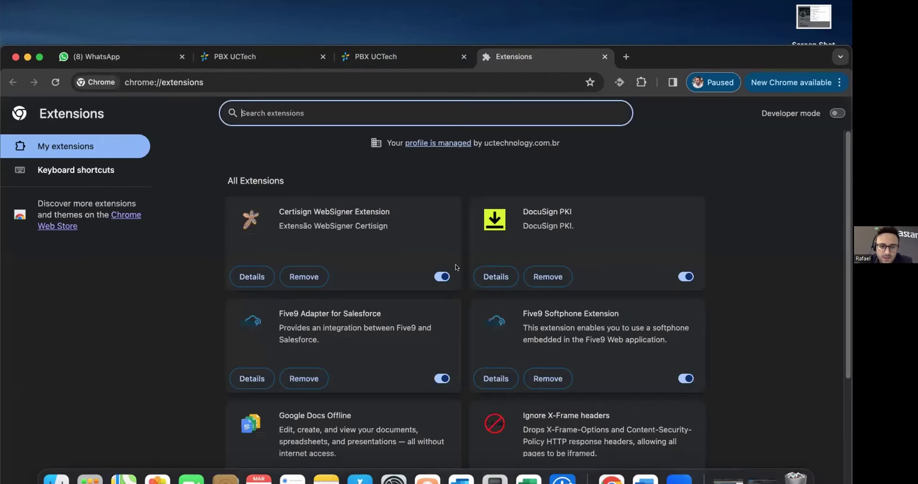
pyautogui.scroll(-5, 455, 265)
pyautogui.scroll(-3, 595, 289)
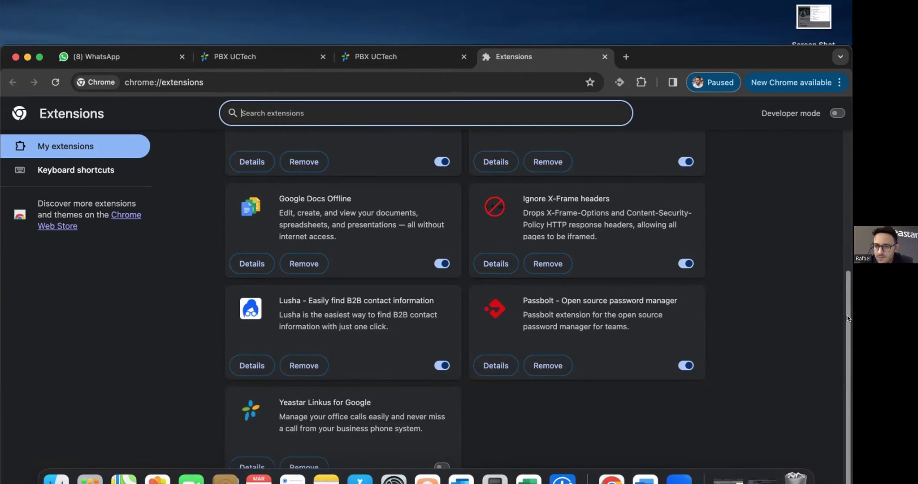
pyautogui.moveTo(659, 51); pyautogui.dragTo(664, 30)
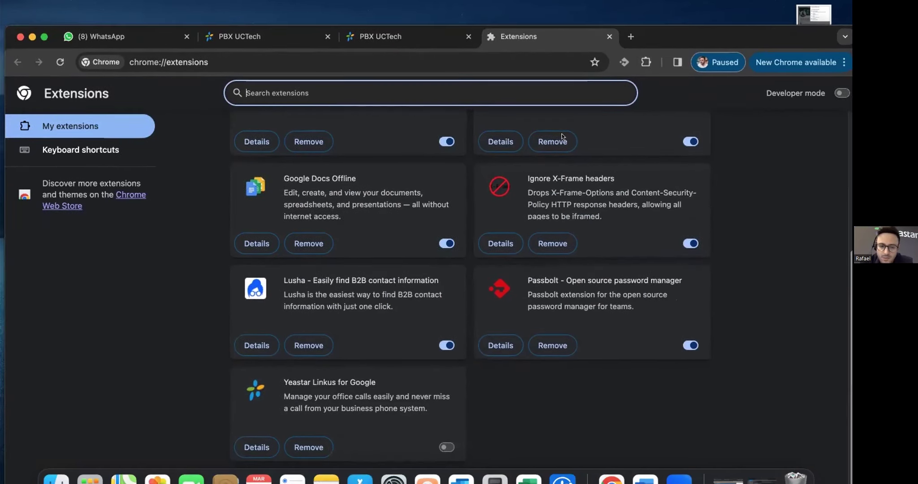
pyautogui.click(447, 447)
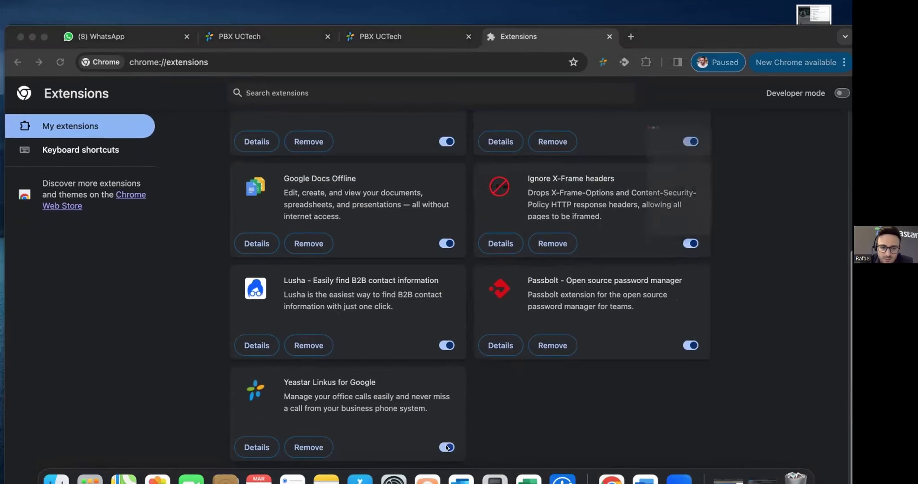
# - Open the Linkus dial pad over the PBX preferences, reposition it, and close it
pyautogui.click(261, 39)
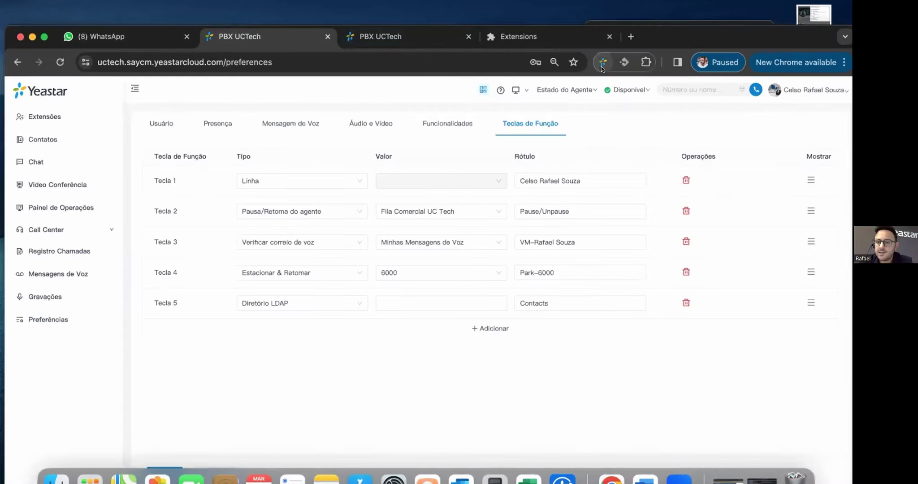
pyautogui.click(603, 63)
pyautogui.moveTo(713, 37); pyautogui.dragTo(648, 96)
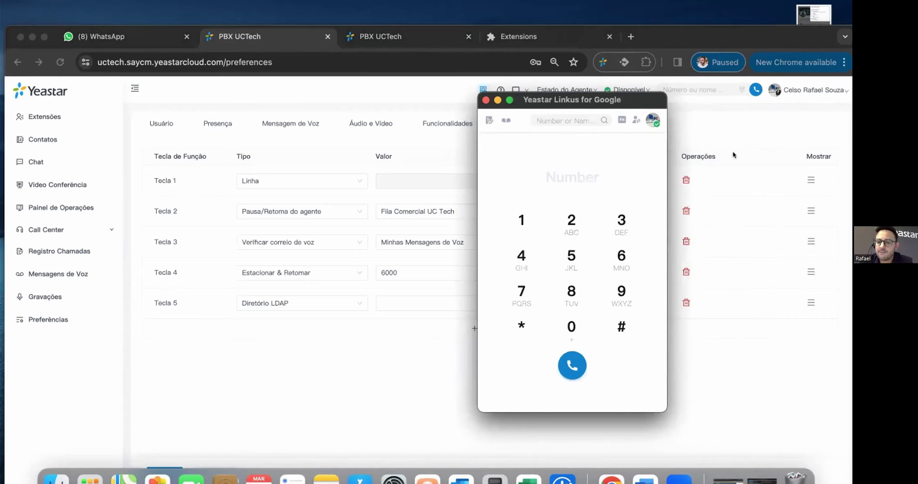
pyautogui.moveTo(617, 96); pyautogui.dragTo(666, 88)
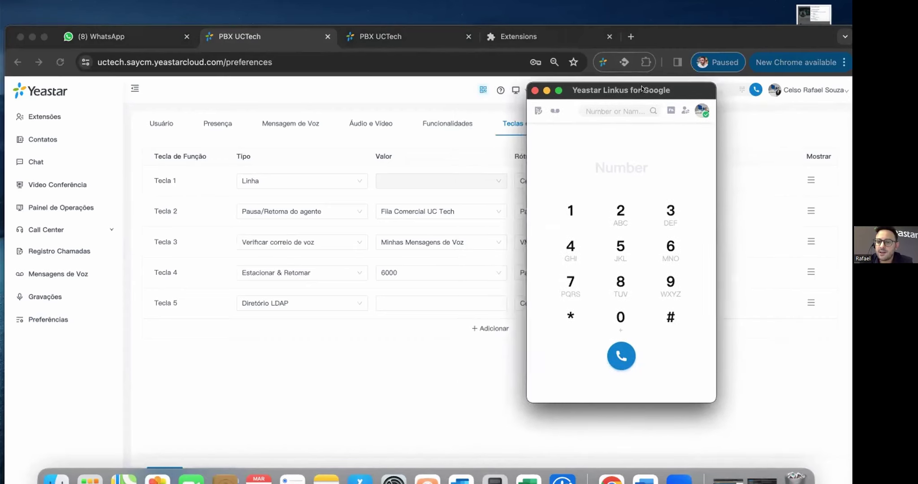
pyautogui.click(534, 90)
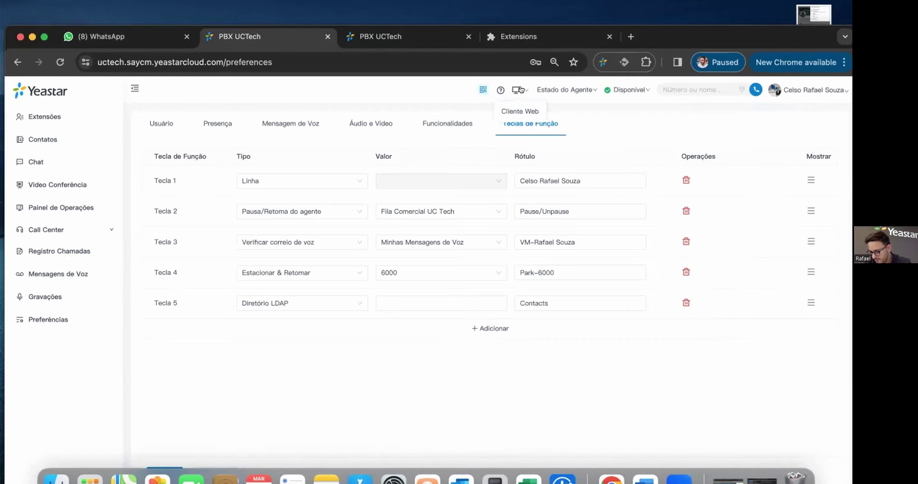
# - Answer the call from extension 1001 and browse its add-participant and transfer options
pyautogui.click(522, 89)
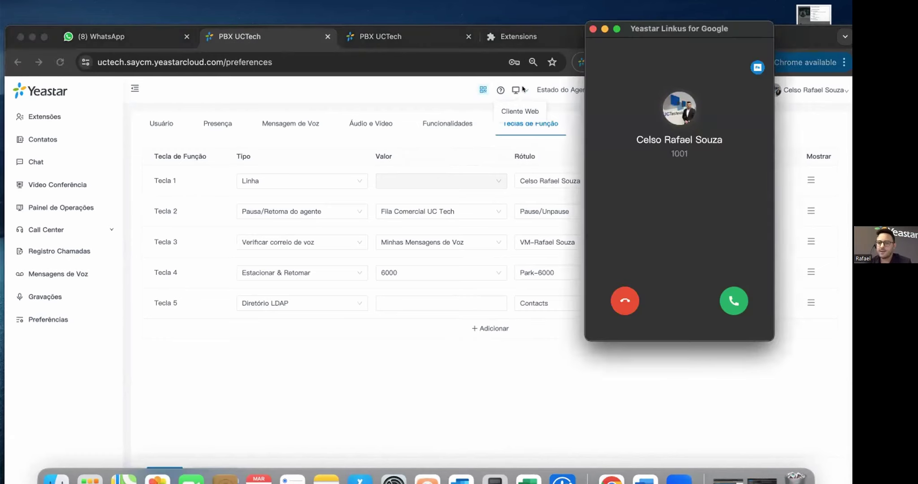
pyautogui.click(733, 301)
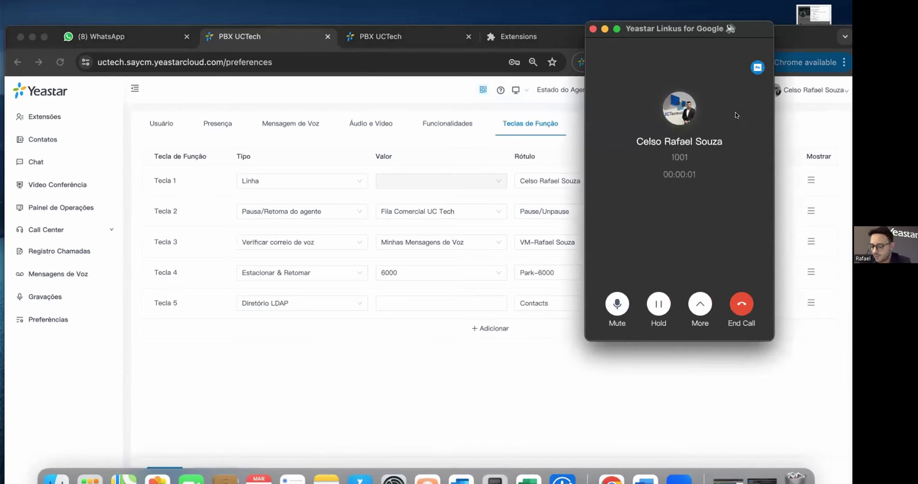
pyautogui.click(698, 304)
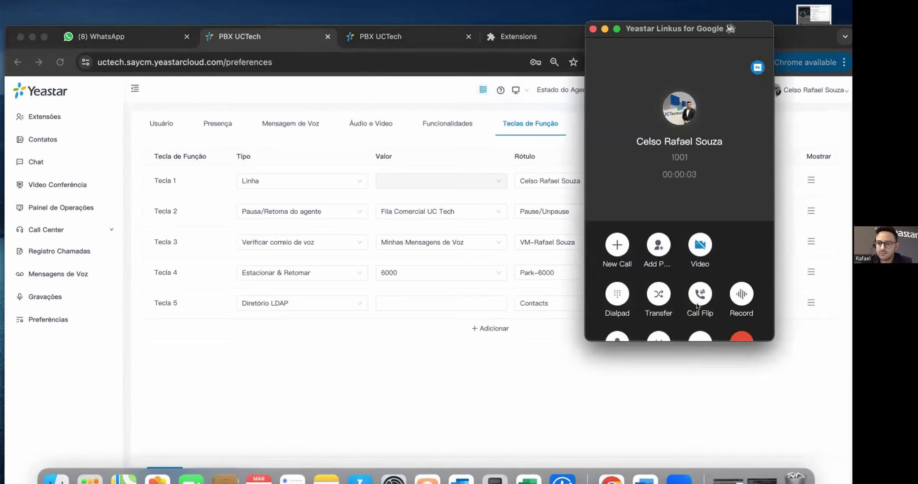
pyautogui.click(658, 207)
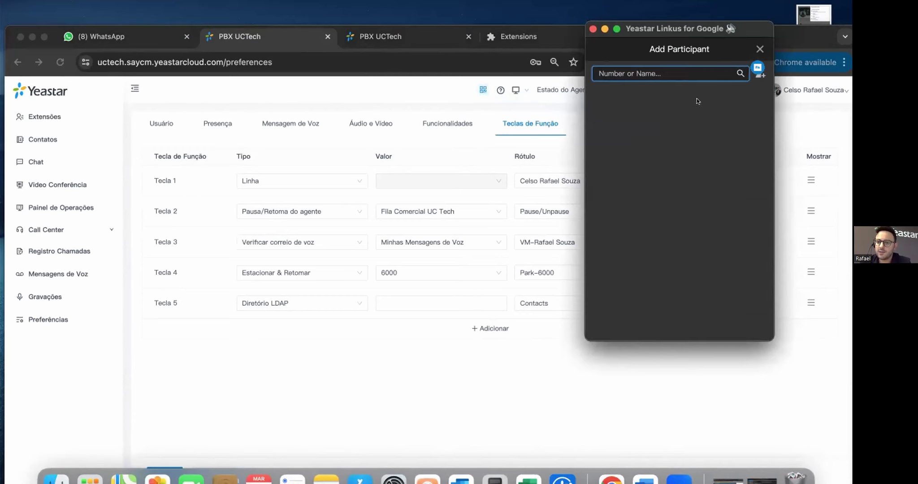
pyautogui.click(758, 49)
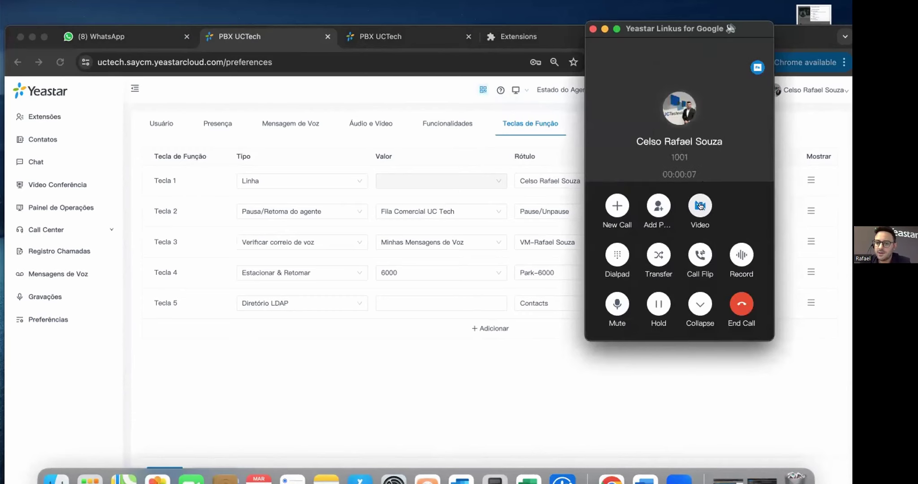
pyautogui.click(654, 246)
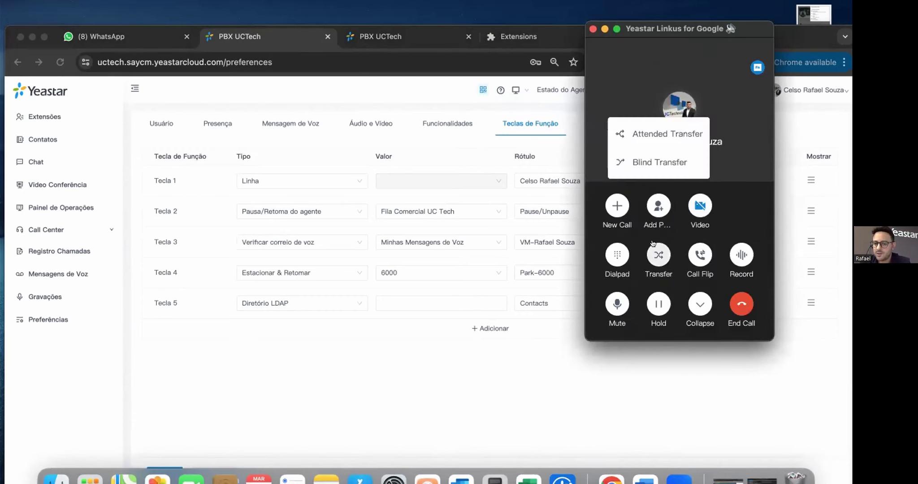
pyautogui.click(705, 251)
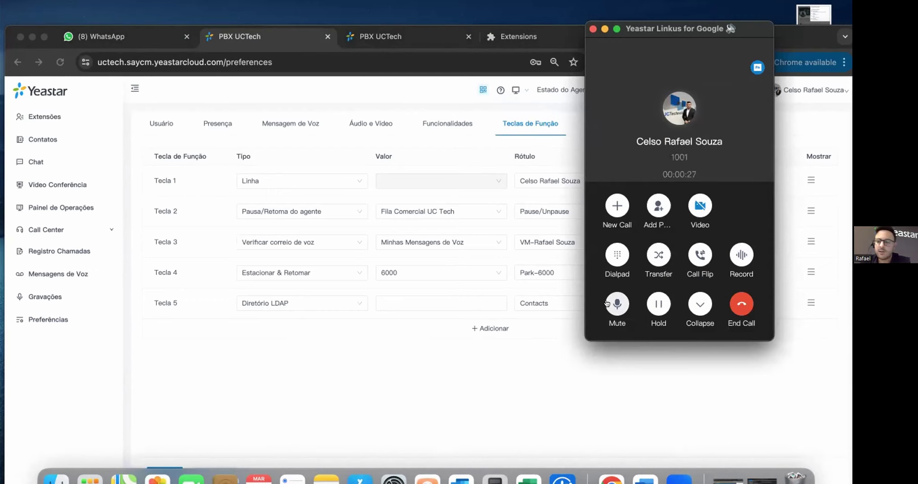
# - Hold and resume the call, then show and close the Function Keys list
pyautogui.click(656, 307)
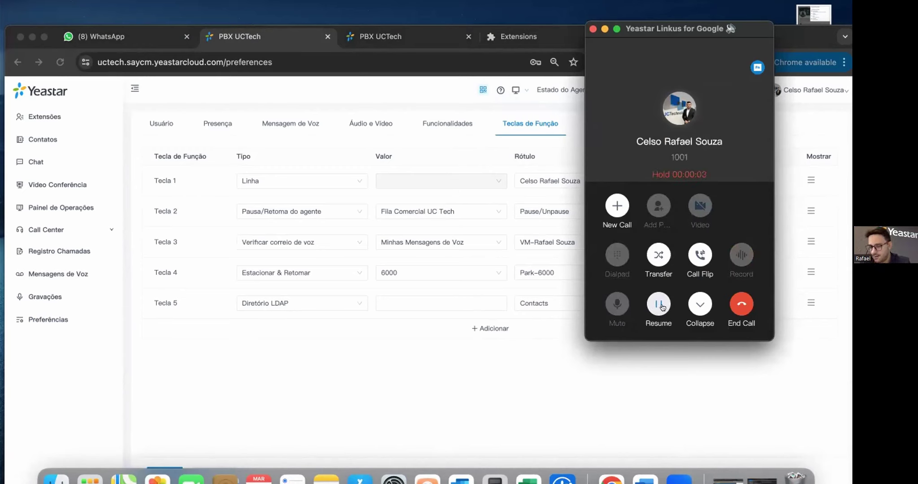
pyautogui.click(658, 305)
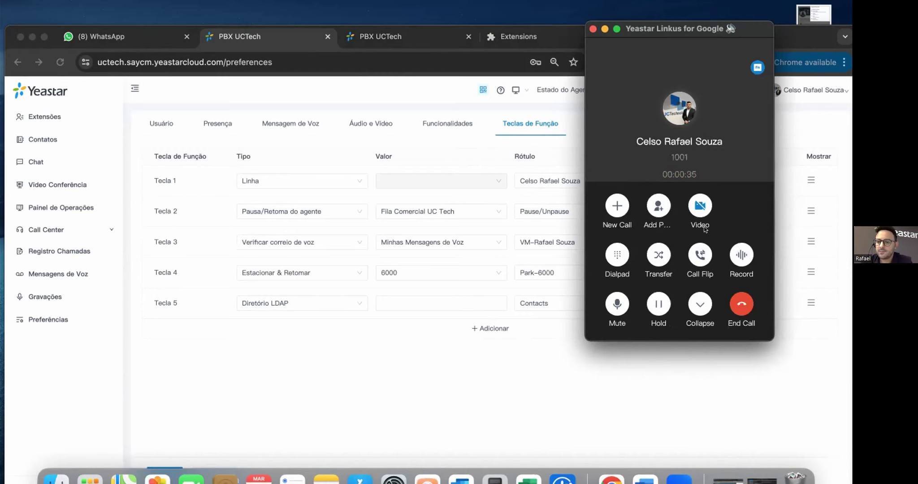
pyautogui.moveTo(750, 23); pyautogui.dragTo(565, 69)
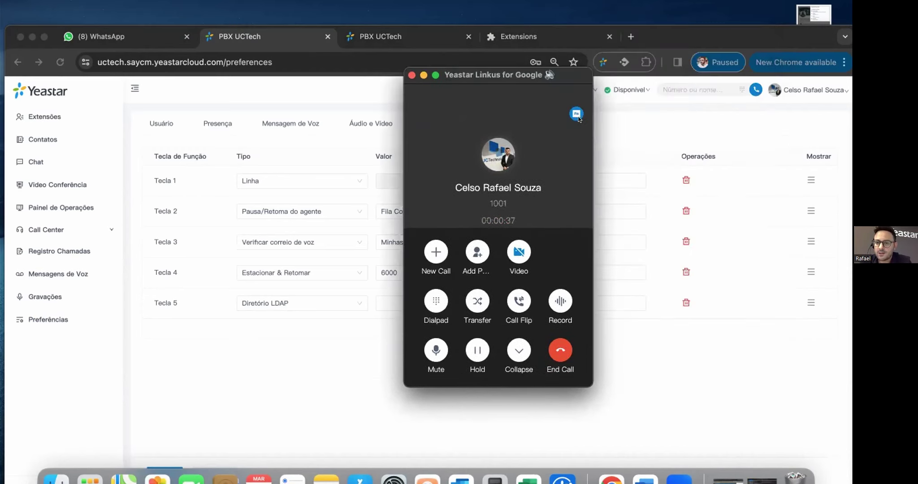
pyautogui.click(575, 113)
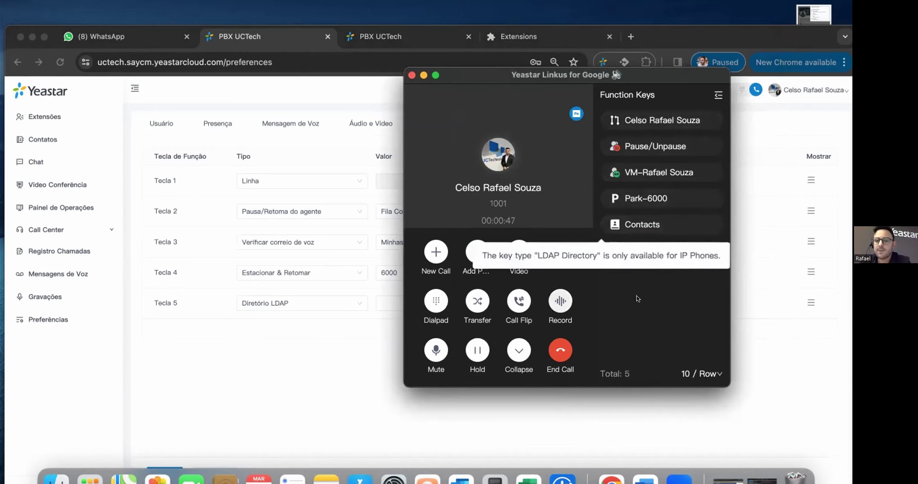
pyautogui.click(575, 113)
pyautogui.moveTo(533, 67); pyautogui.dragTo(712, 96)
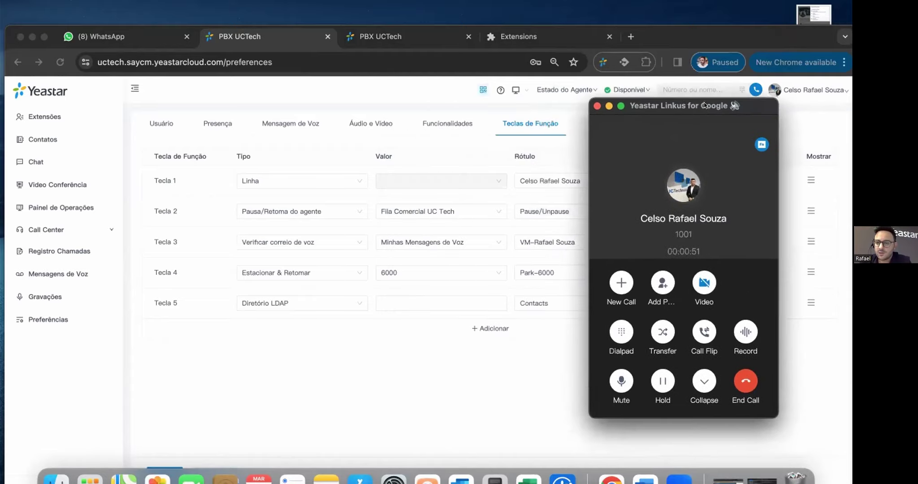
# - End the call with extension 1001 and launch Linkus Desktop Client from the Dock
pyautogui.click(739, 375)
pyautogui.click(467, 392)
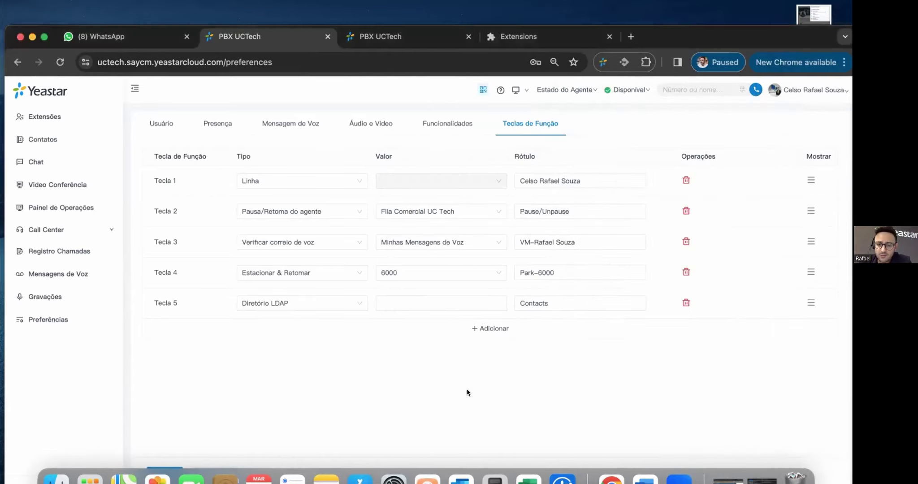
pyautogui.click(562, 479)
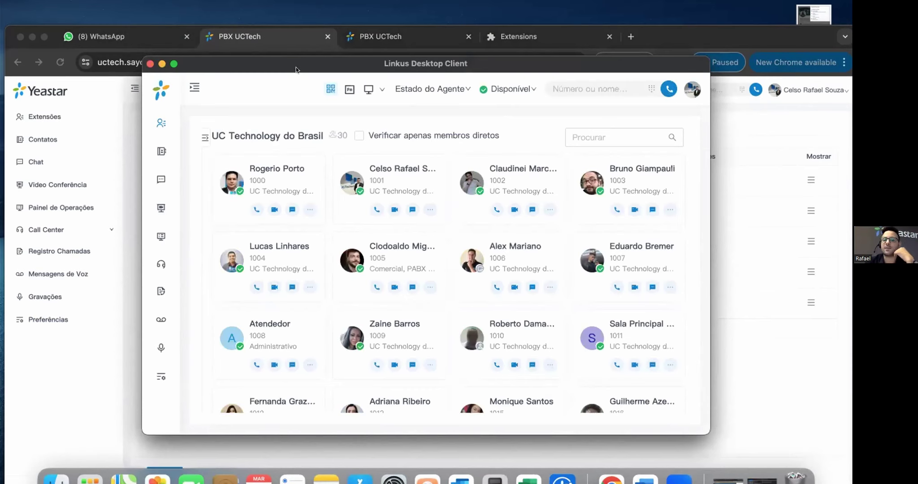
# - Expand the labelled sidebar and look through the Chat page's internal and external lists
pyautogui.moveTo(295, 68); pyautogui.dragTo(326, 67)
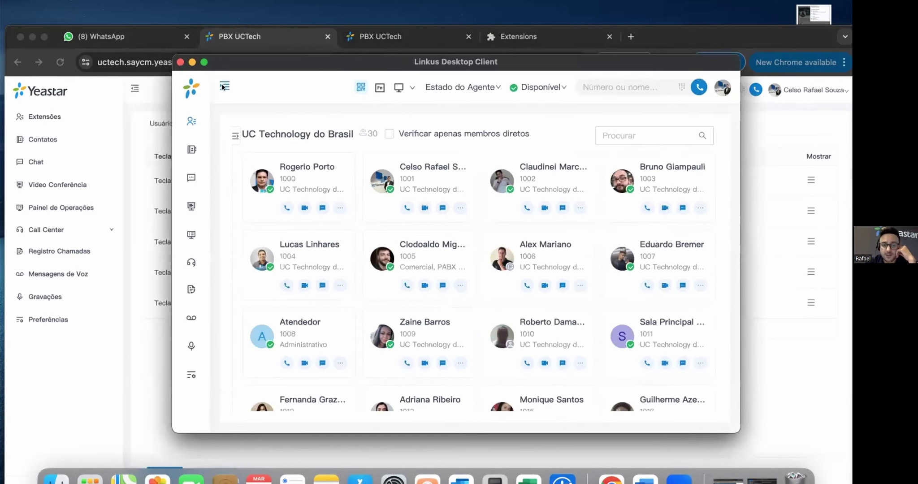
pyautogui.click(222, 86)
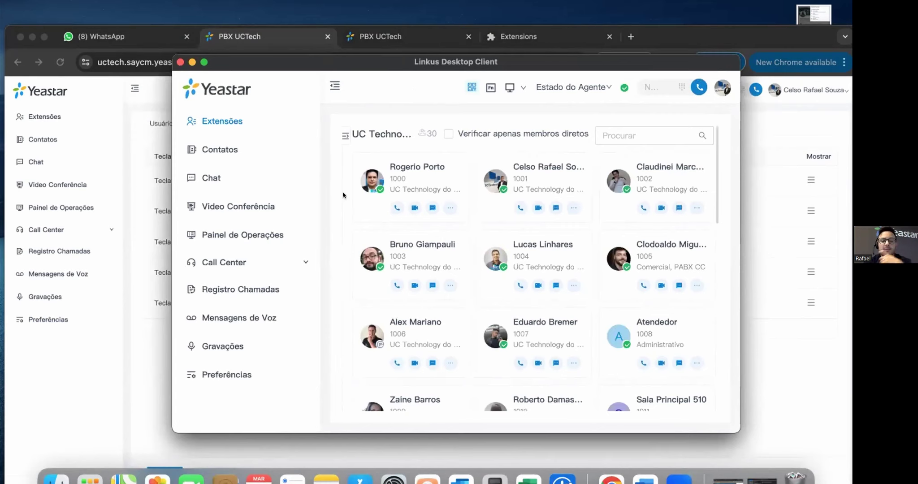
pyautogui.click(211, 178)
pyautogui.click(471, 174)
pyautogui.click(377, 174)
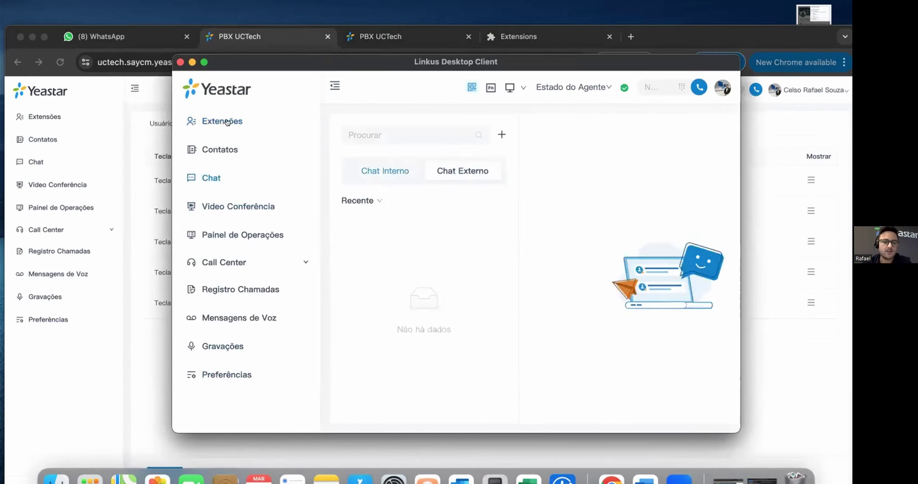
# - Call extension 1001 from Extensões and answer it in the Linkus for Google popup
pyautogui.click(207, 121)
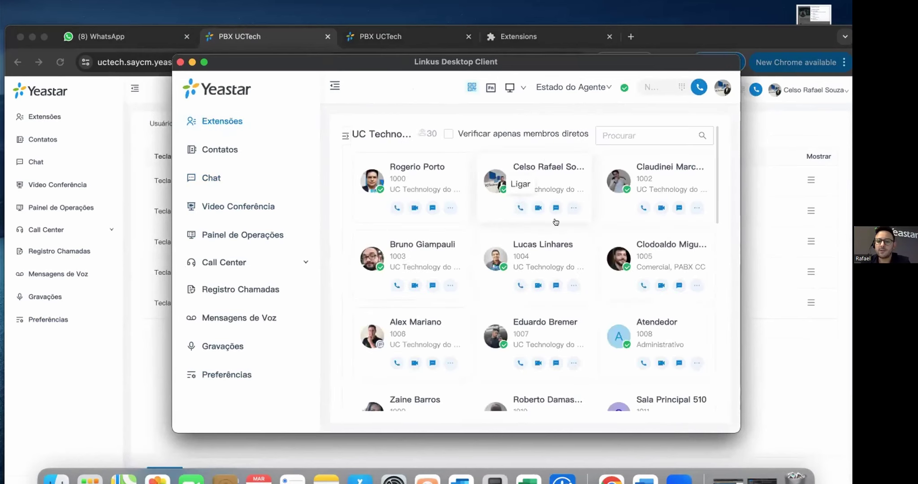
pyautogui.click(520, 207)
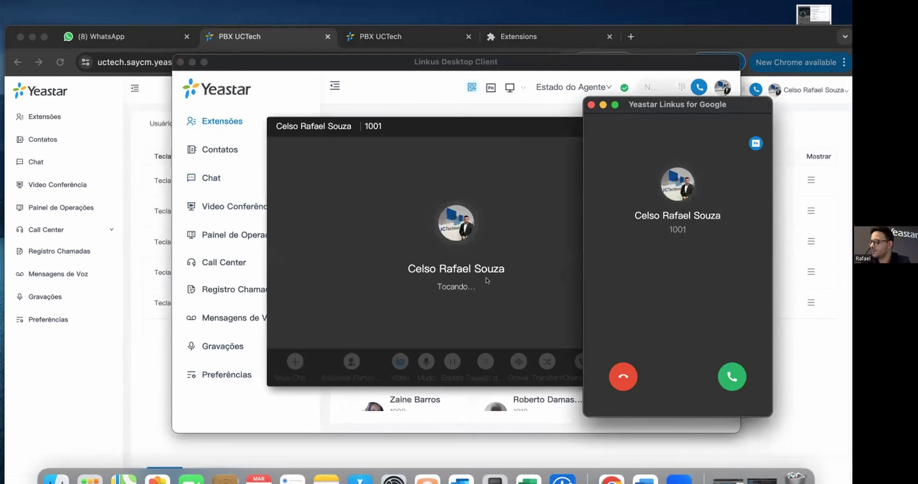
pyautogui.click(522, 325)
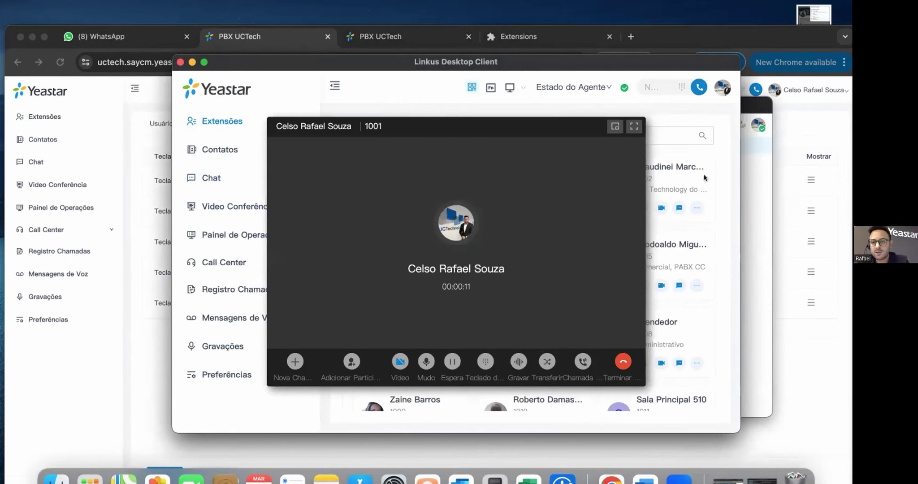
# - Use Call Switch in Linkus for Google to take over the Desktop Client's call
pyautogui.click(753, 165)
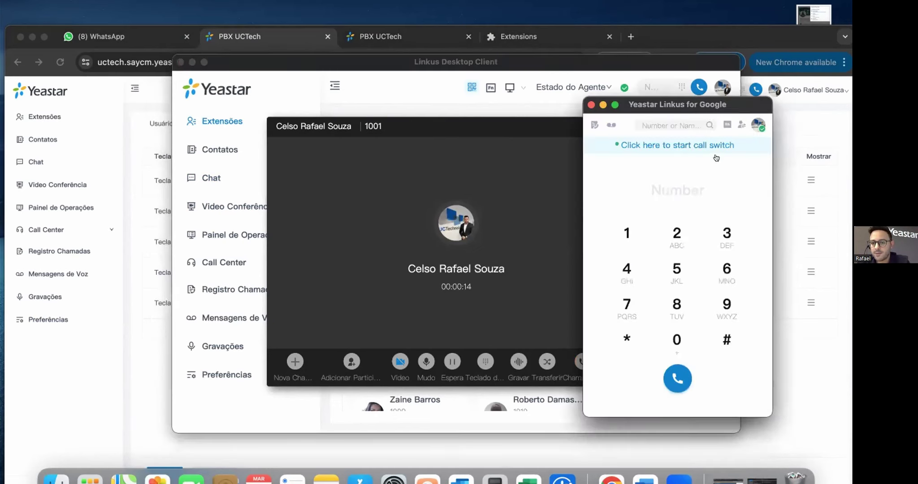
pyautogui.click(668, 145)
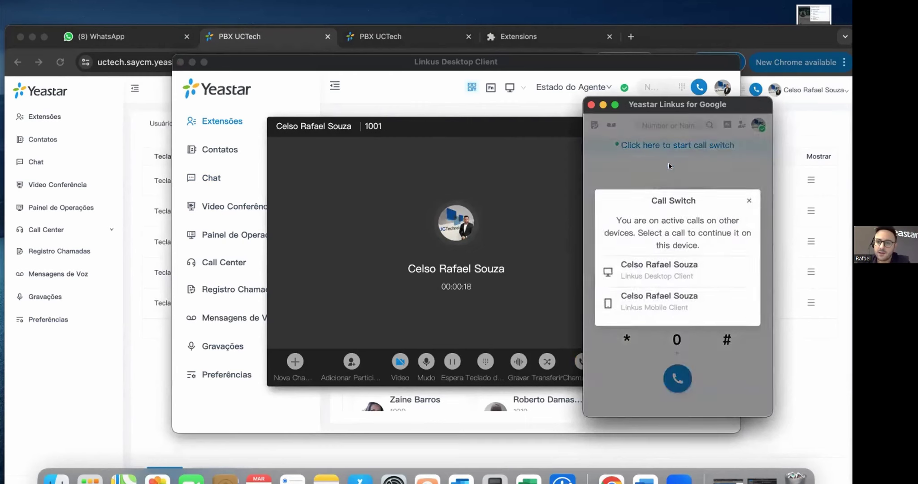
pyautogui.click(669, 267)
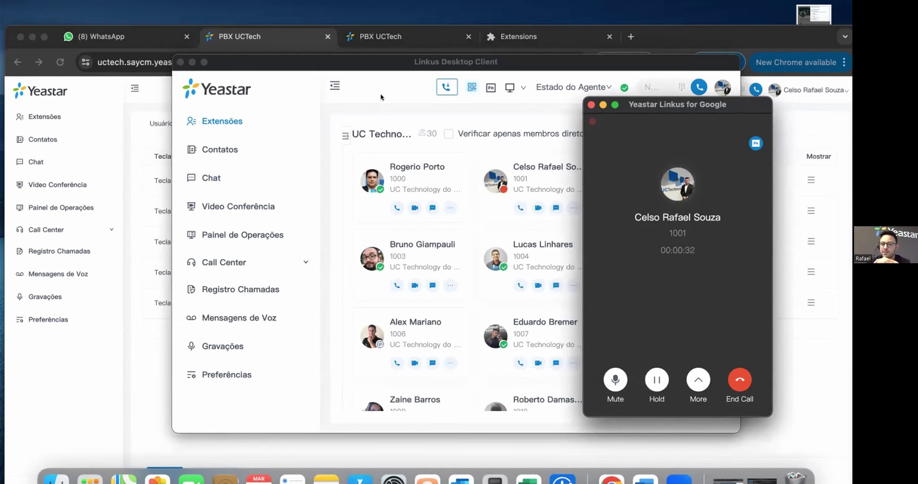
# - Switch the call back to the desktop via Alternar Chamada, then end it
pyautogui.click(385, 97)
pyautogui.click(444, 86)
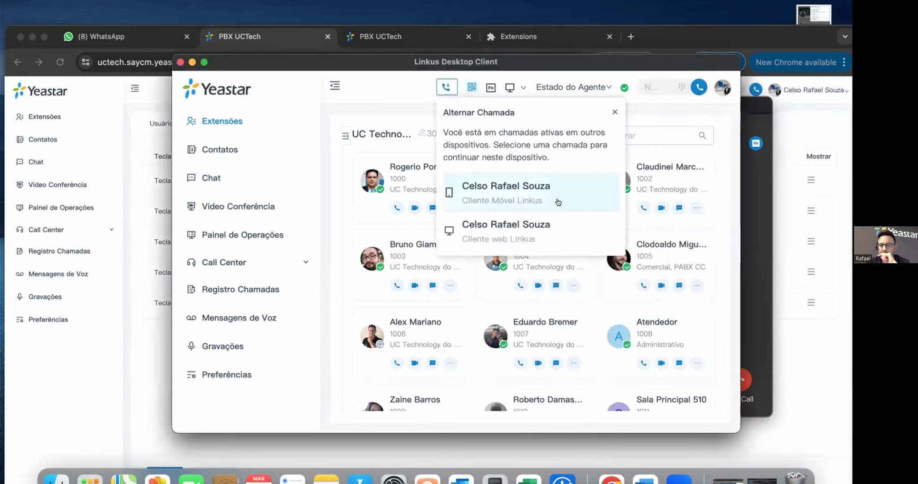
pyautogui.click(554, 232)
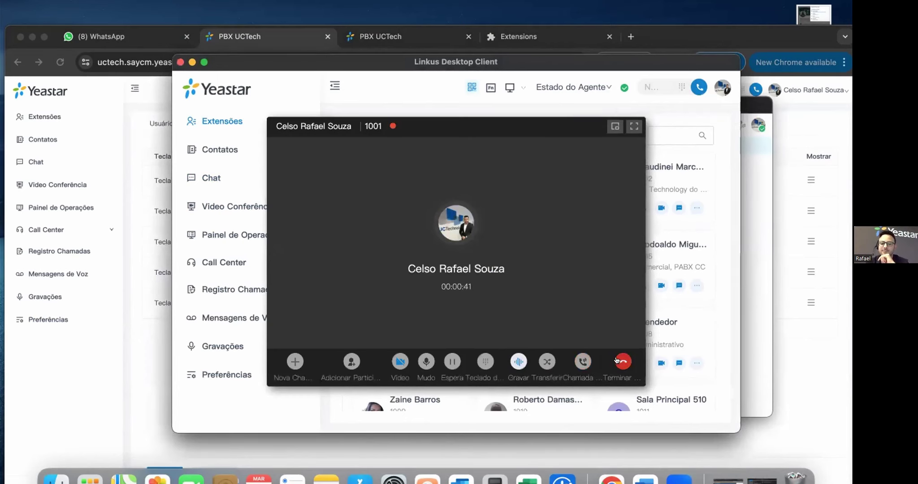
pyautogui.click(618, 361)
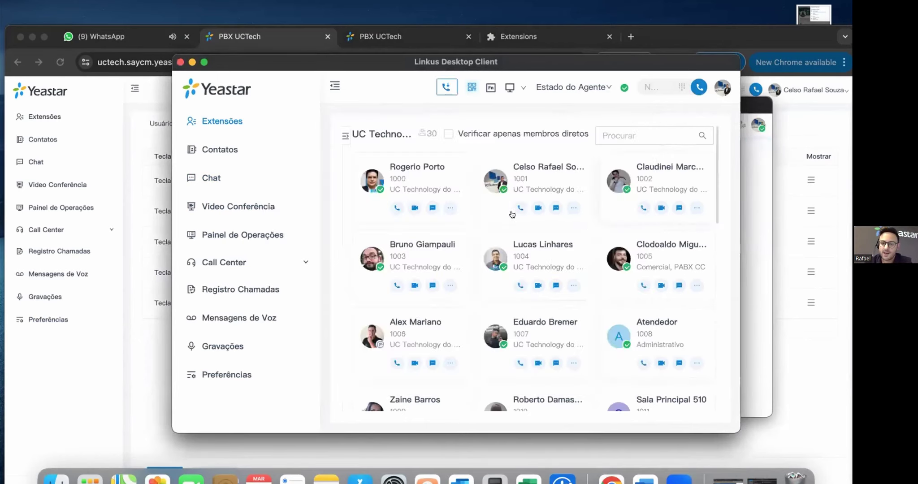
# - Call extension 1001 again and shrink the call to a floating view on Chat
pyautogui.click(519, 208)
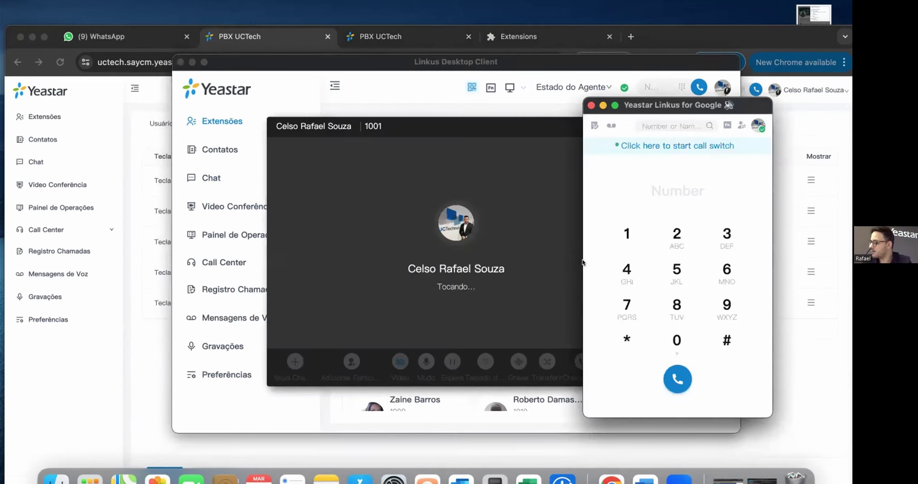
pyautogui.click(535, 217)
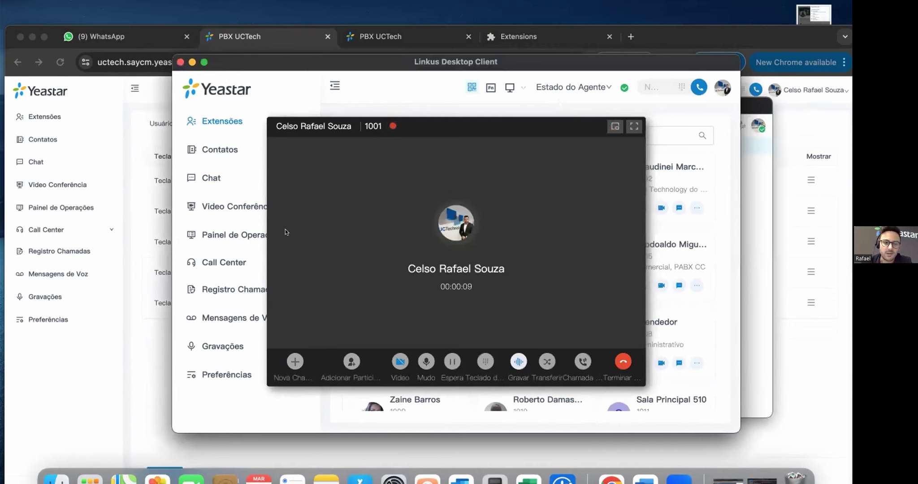
pyautogui.click(214, 173)
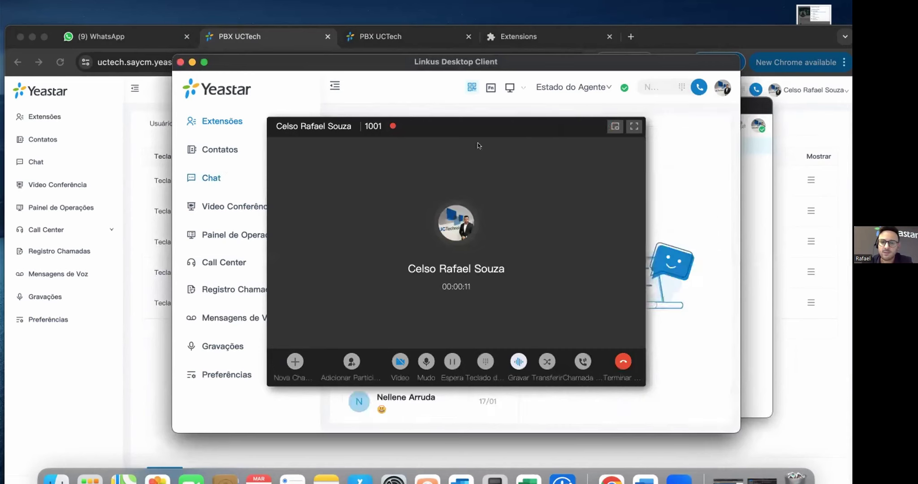
pyautogui.click(613, 126)
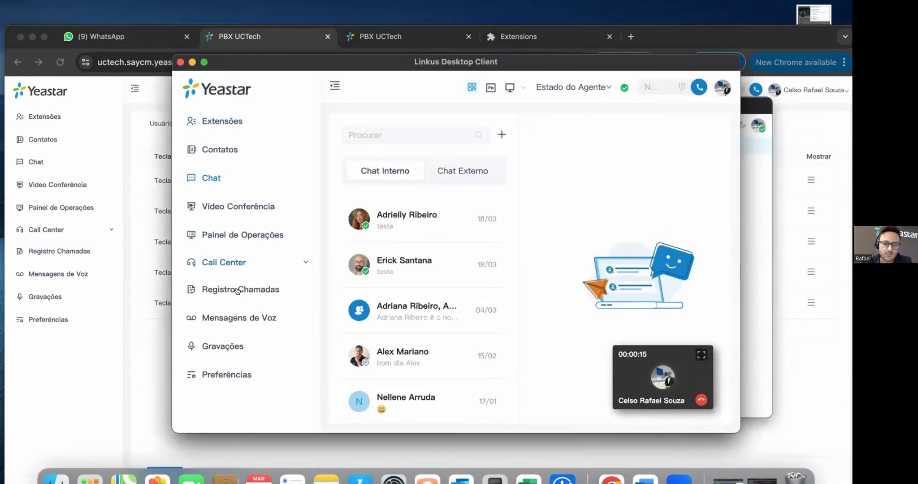
# - Visit Mensagens de Voz and Extensões, restore and end the call, then move the browser dialer
pyautogui.click(238, 316)
pyautogui.click(229, 122)
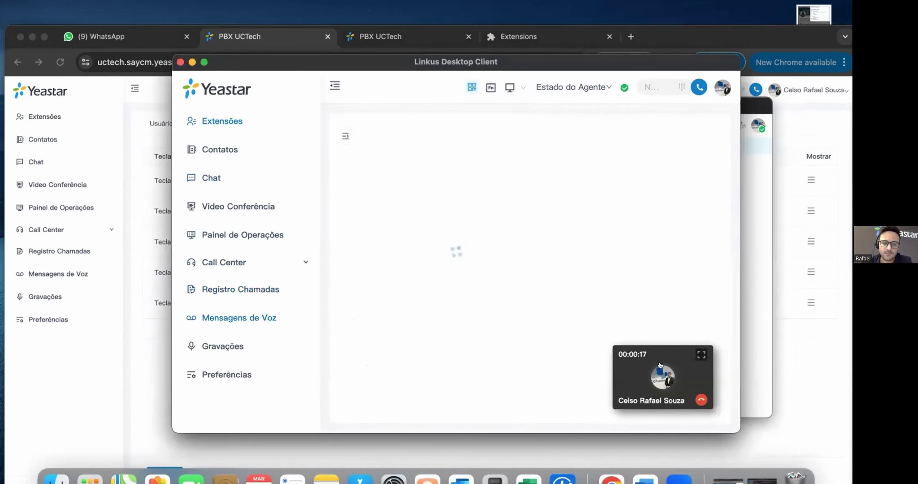
pyautogui.click(680, 382)
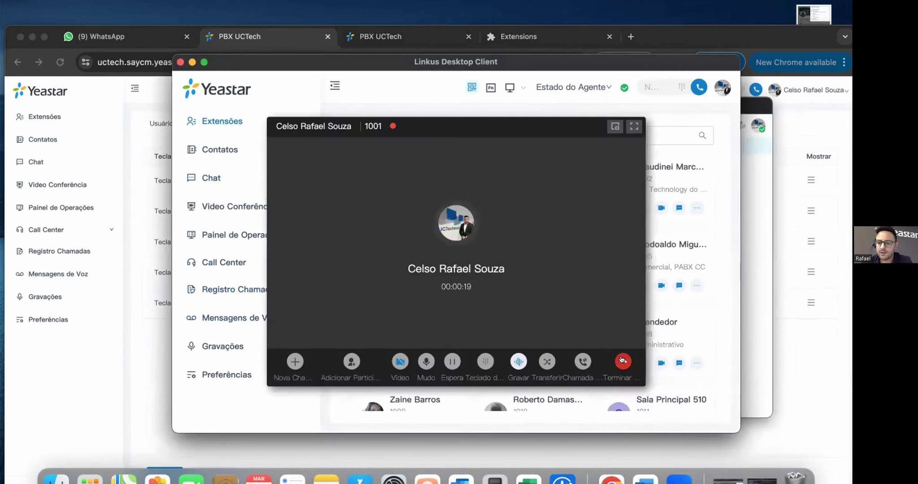
pyautogui.click(620, 363)
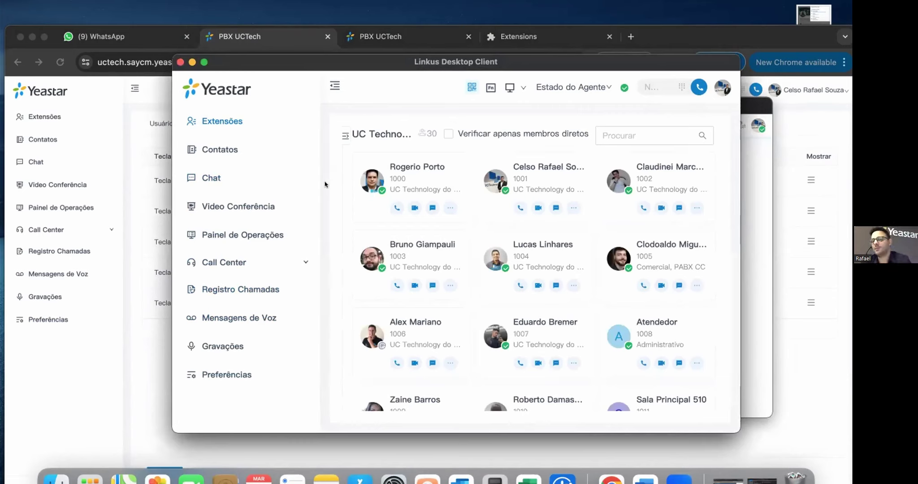
pyautogui.click(763, 193)
pyautogui.moveTo(697, 114); pyautogui.dragTo(714, 98)
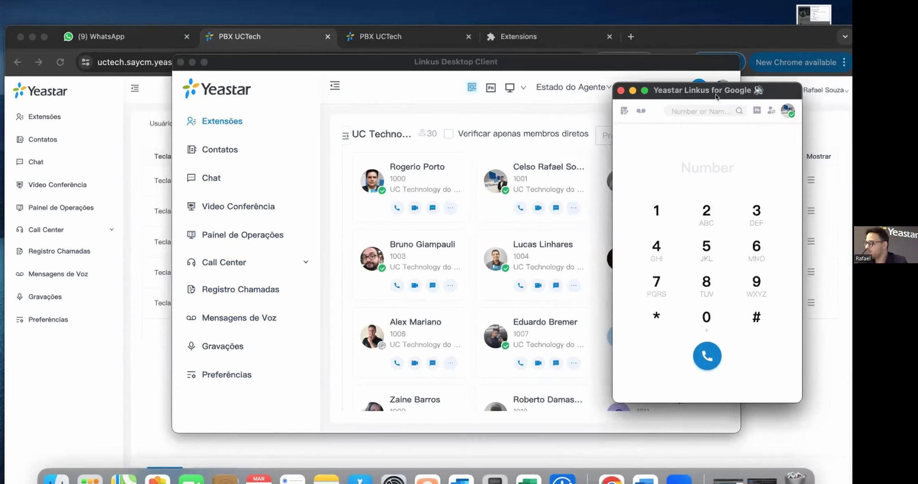